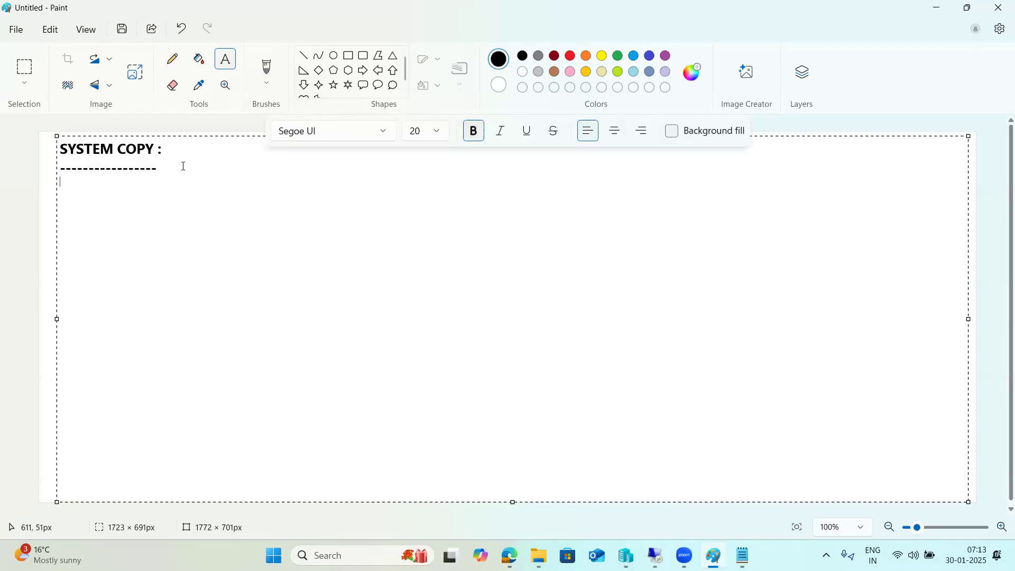
# Step: Type '2 types' followed by the lines '1)Homogeneous system copy' and '2)Hetrogeneous system copy'
pyautogui.write('2 types')
pyautogui.press('Return')
pyautogui.press('Return')
pyautogui.write('1)Homogen')
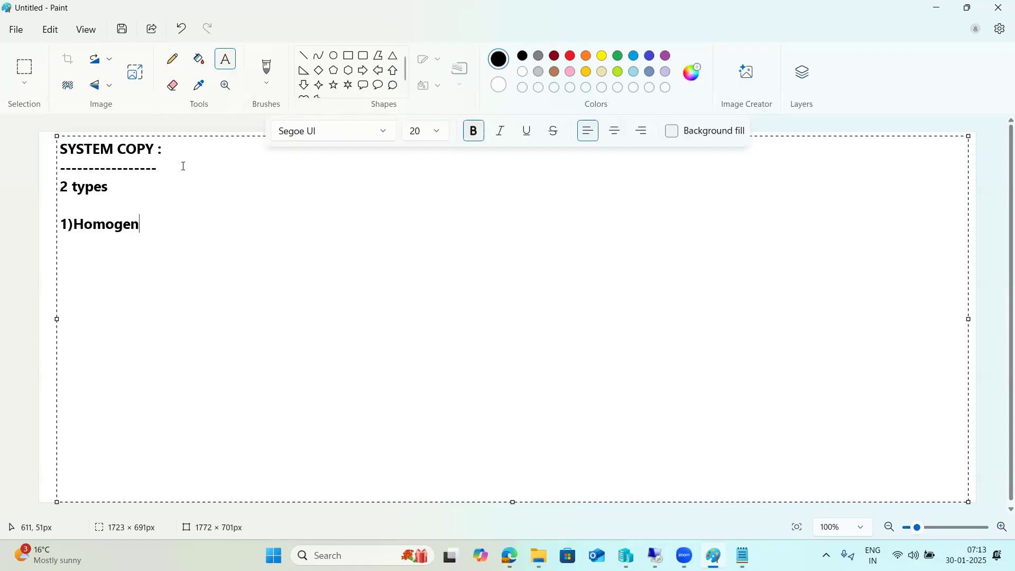
pyautogui.write('eous system copy')
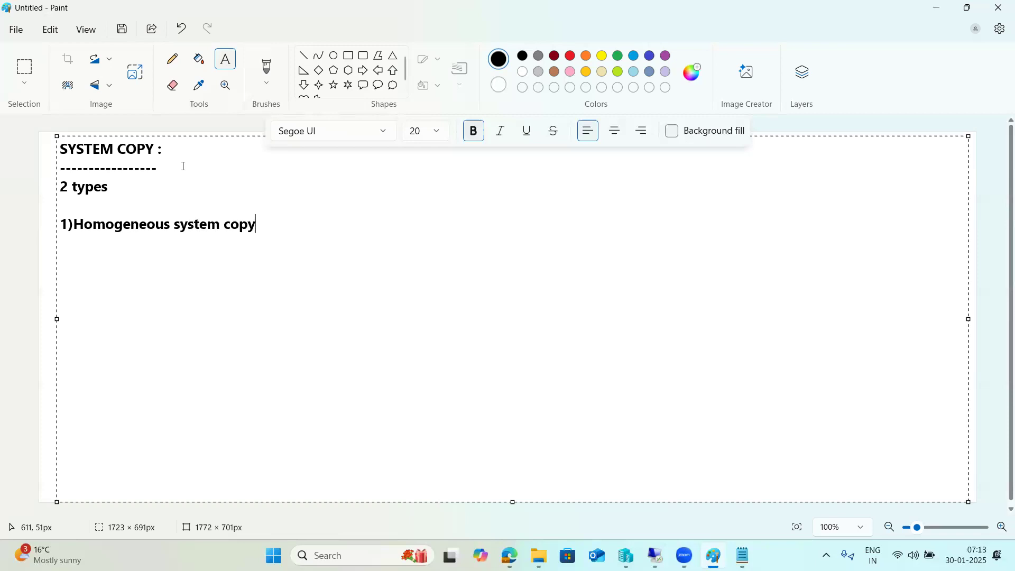
pyautogui.press('Return')
pyautogui.write('2)Hetrogene')
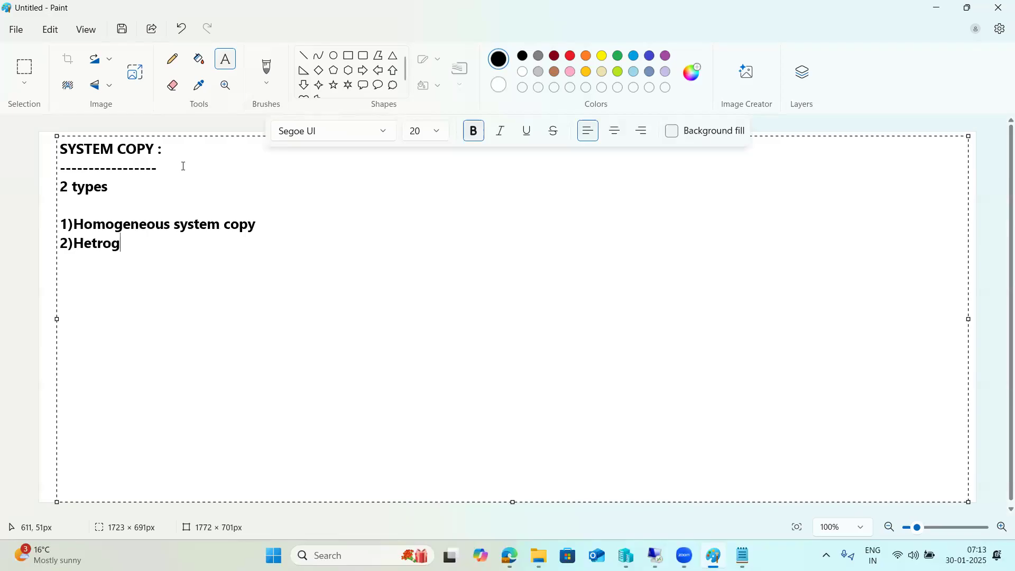
pyautogui.write('ous system copy')
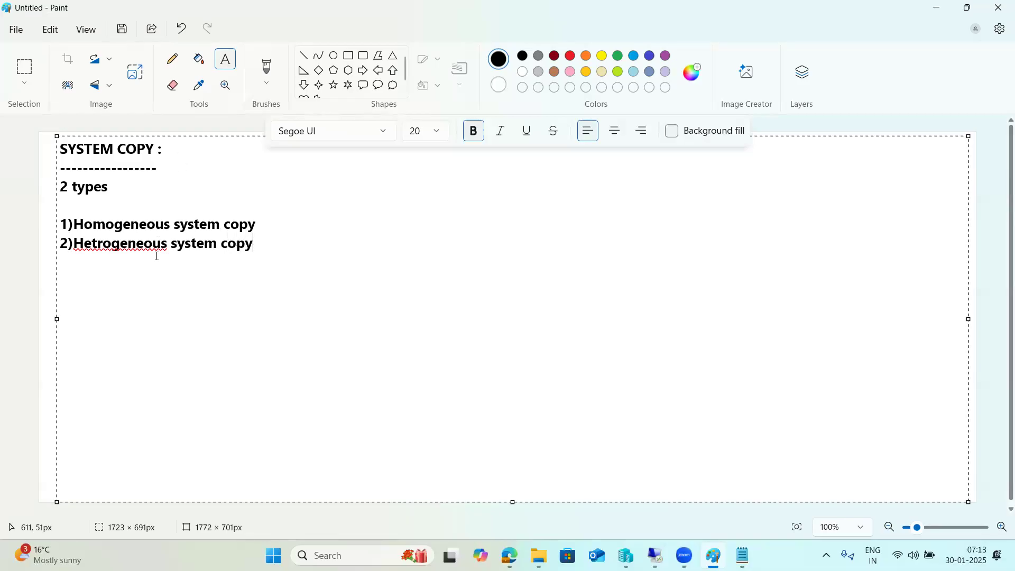
# Step: Append ' -' to the first type line and '-migration' to the second type line
pyautogui.click(299, 225)
pyautogui.write('-')
pyautogui.press('Down')
pyautogui.write('-')
pyautogui.write('migration')
pyautogui.moveTo(329, 243); pyautogui.dragTo(55, 254)
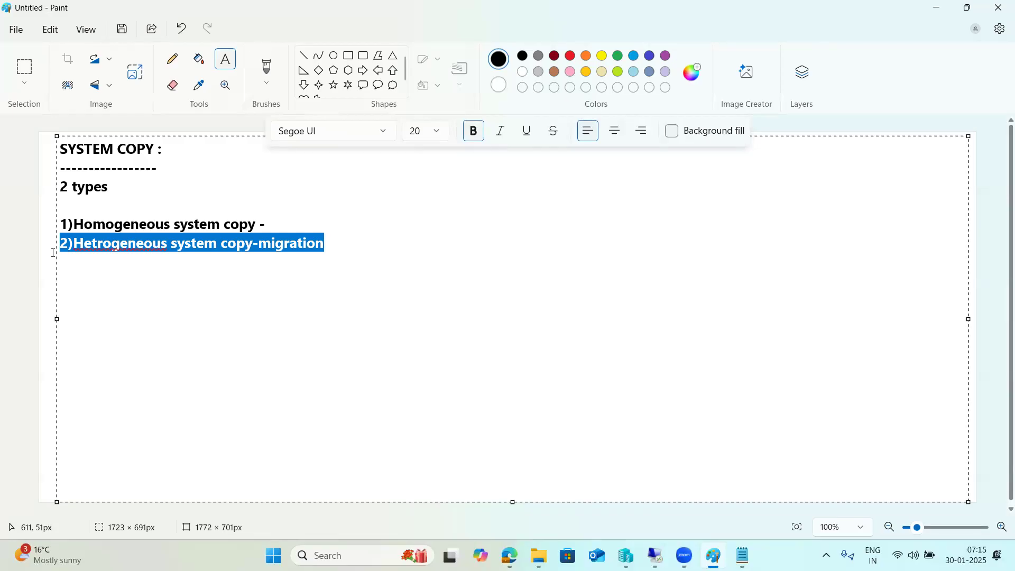
pyautogui.click(61, 227)
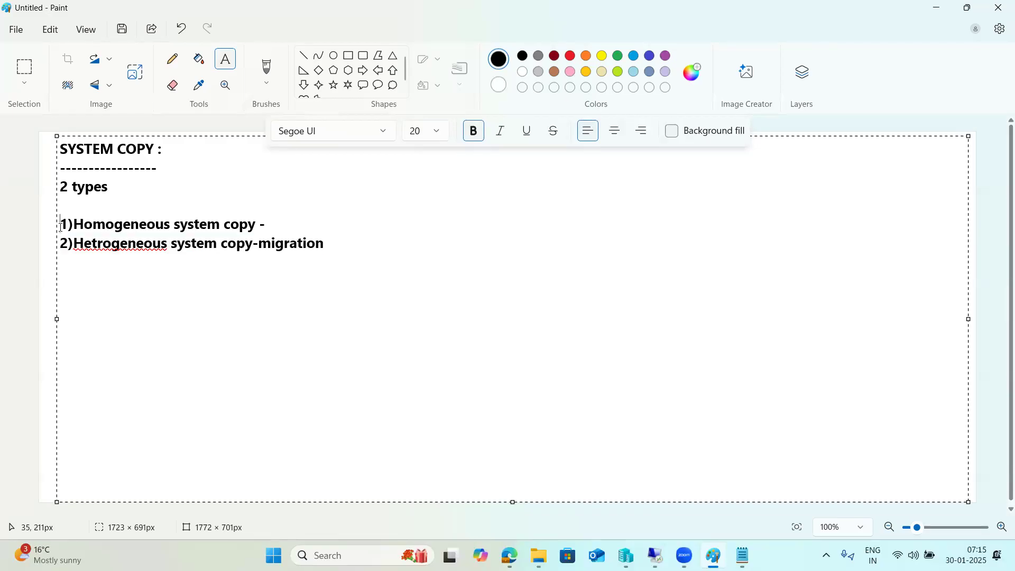
# Step: Draw two large rectangles beside the notes, each with two inner rectangles, tiny squares and base bars
pyautogui.click(348, 55)
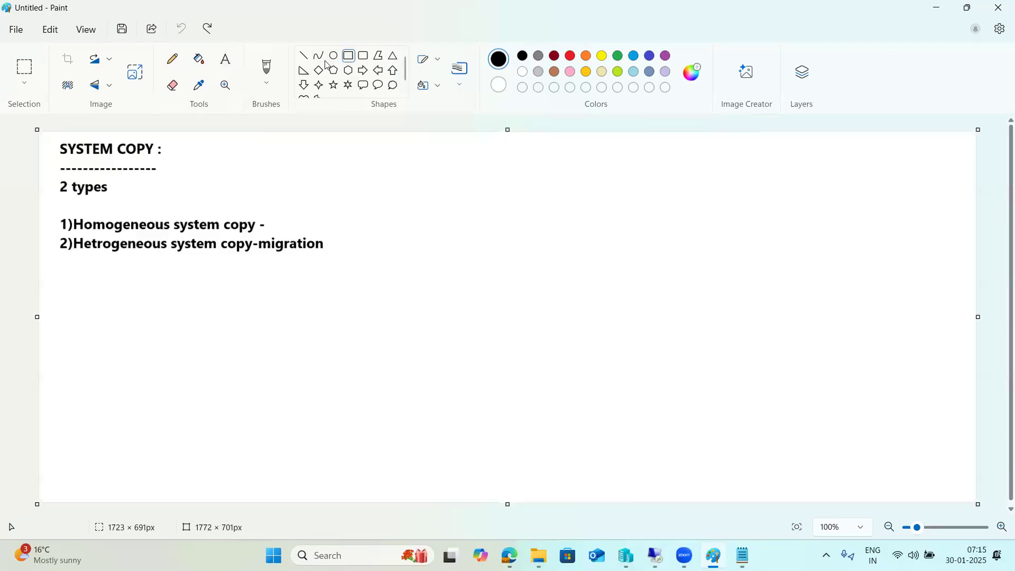
pyautogui.moveTo(369, 172)
pyautogui.mouseDown()
pyautogui.moveTo(412, 252)
pyautogui.moveTo(476, 252)
pyautogui.mouseUp()
pyautogui.moveTo(726, 163); pyautogui.dragTo(854, 257)
pyautogui.moveTo(406, 260); pyautogui.dragTo(419, 260)
pyautogui.click(791, 276)
pyautogui.moveTo(440, 247); pyautogui.dragTo(445, 252)
pyautogui.moveTo(792, 252); pyautogui.dragTo(798, 257)
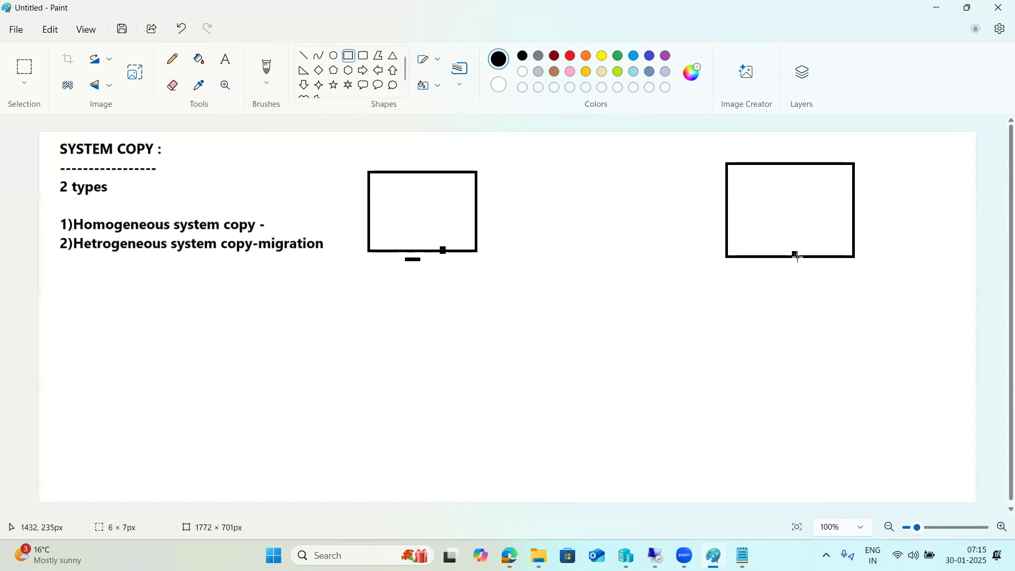
pyautogui.moveTo(764, 217); pyautogui.dragTo(804, 235)
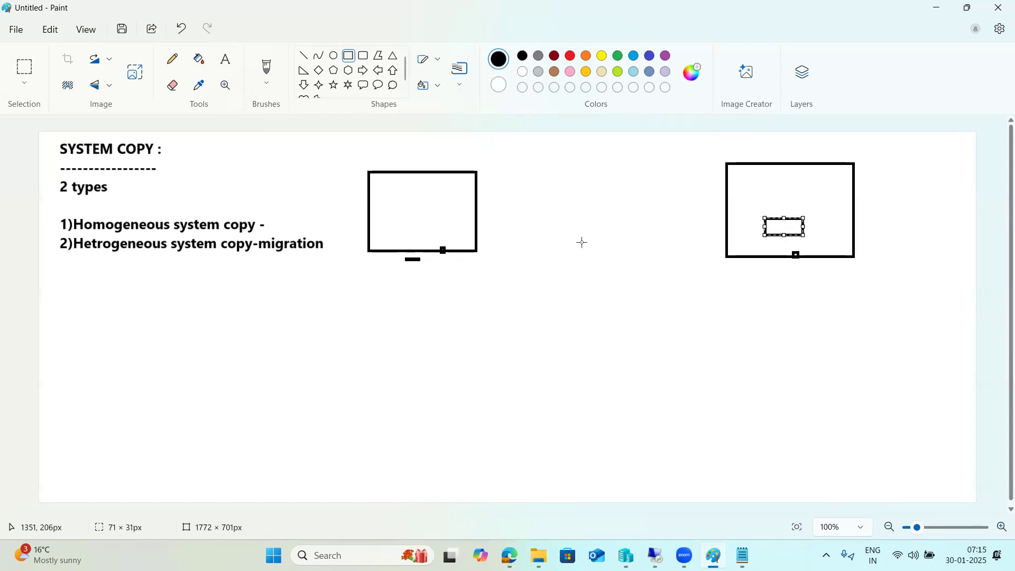
pyautogui.moveTo(404, 213); pyautogui.dragTo(447, 232)
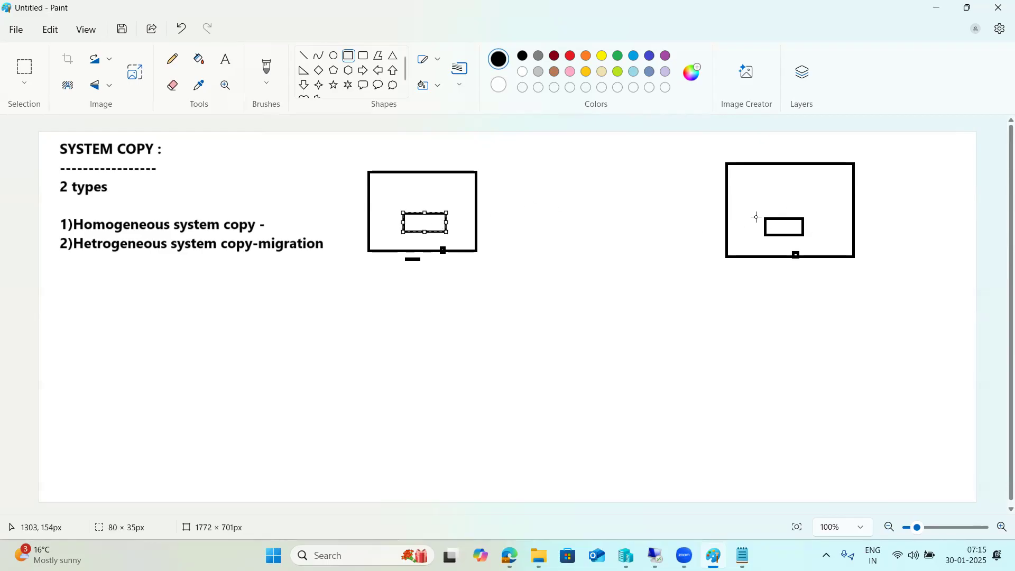
pyautogui.moveTo(405, 179); pyautogui.dragTo(443, 196)
pyautogui.moveTo(776, 180); pyautogui.dragTo(807, 198)
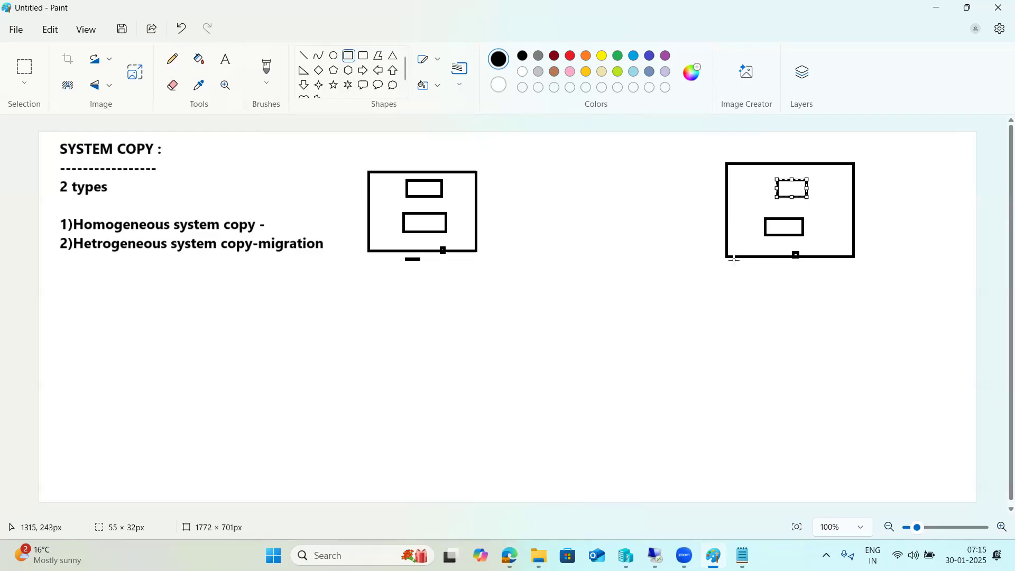
pyautogui.click(407, 259)
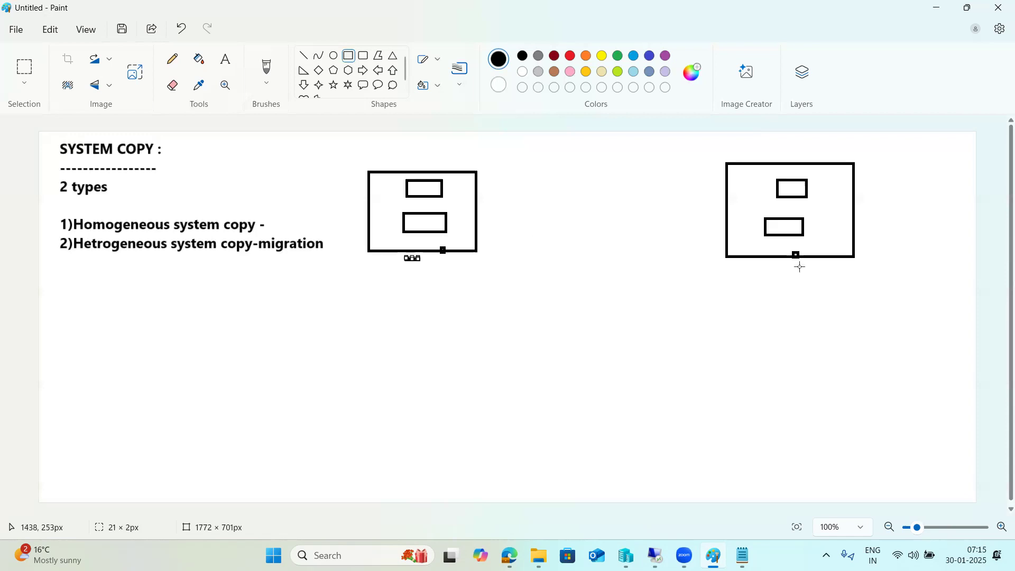
pyautogui.moveTo(791, 270); pyautogui.dragTo(800, 269)
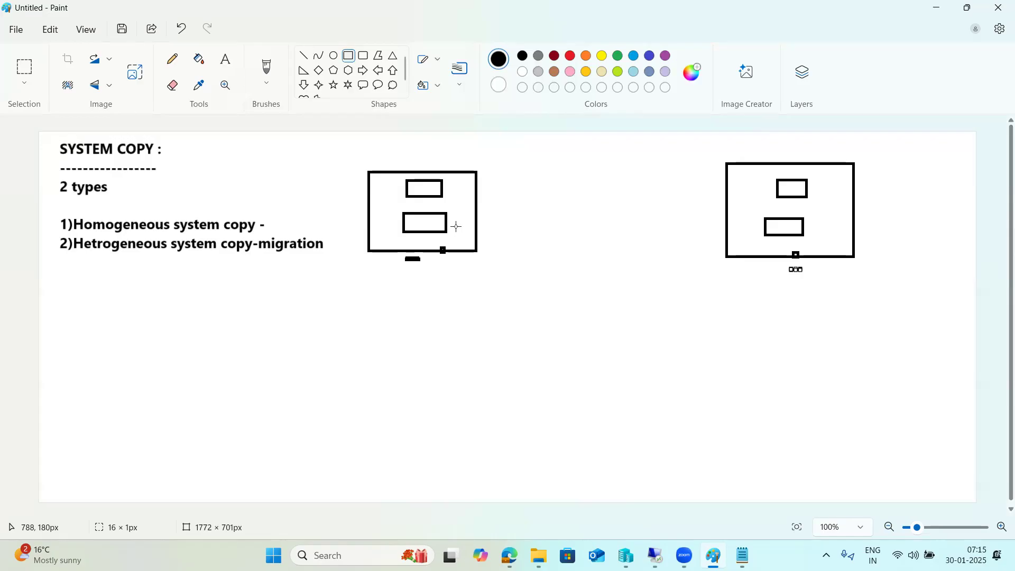
pyautogui.moveTo(278, 217); pyautogui.dragTo(292, 218)
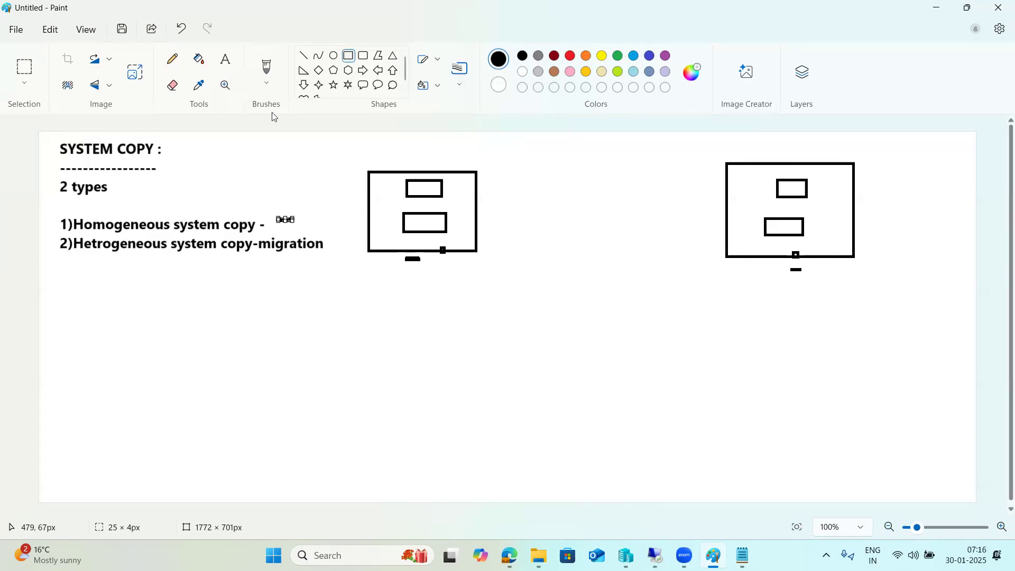
# Step: Add short straight dashes inside each box's inner rectangles and below the left box
pyautogui.click(303, 55)
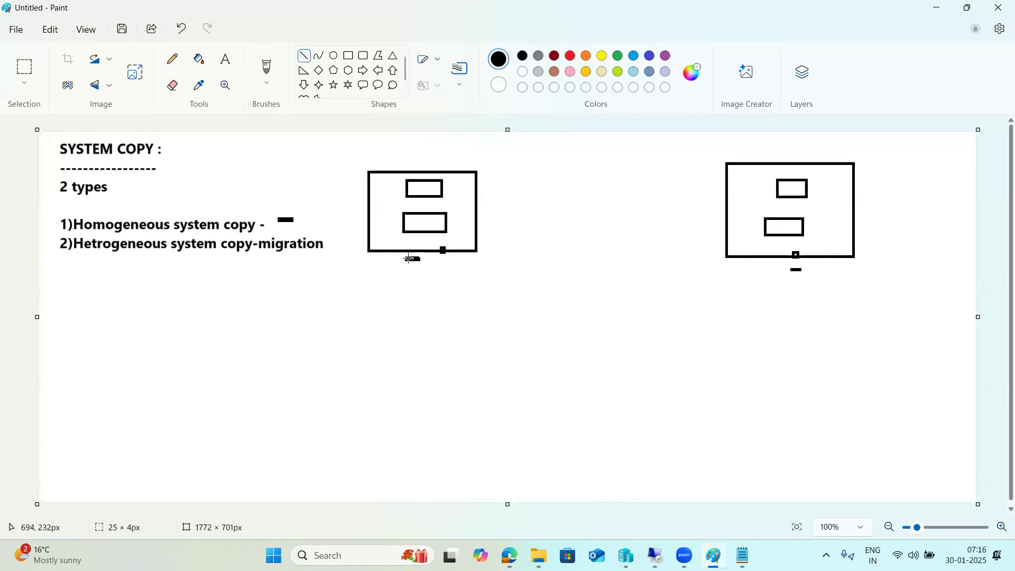
pyautogui.moveTo(465, 262); pyautogui.dragTo(470, 264)
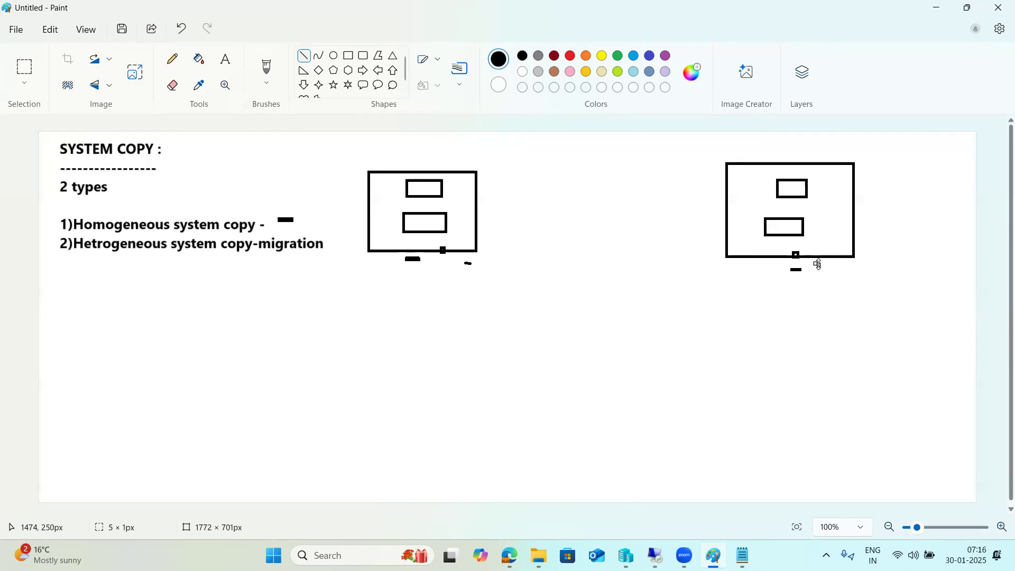
pyautogui.moveTo(432, 220); pyautogui.dragTo(450, 221)
pyautogui.moveTo(800, 229); pyautogui.dragTo(807, 230)
pyautogui.moveTo(426, 189); pyautogui.dragTo(437, 188)
pyautogui.moveTo(785, 187); pyautogui.dragTo(794, 187)
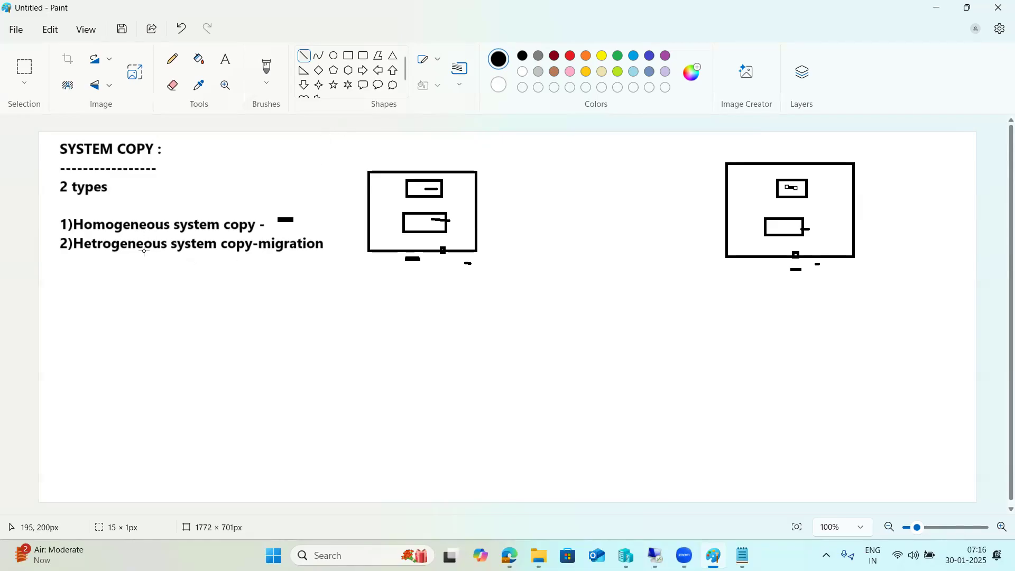
pyautogui.click(226, 59)
pyautogui.click(125, 265)
# Step: Add an 'SWPM -' label below the list, a long connecting line and a check mark
pyautogui.moveTo(73, 265); pyautogui.dragTo(317, 315)
pyautogui.write('SWPM -')
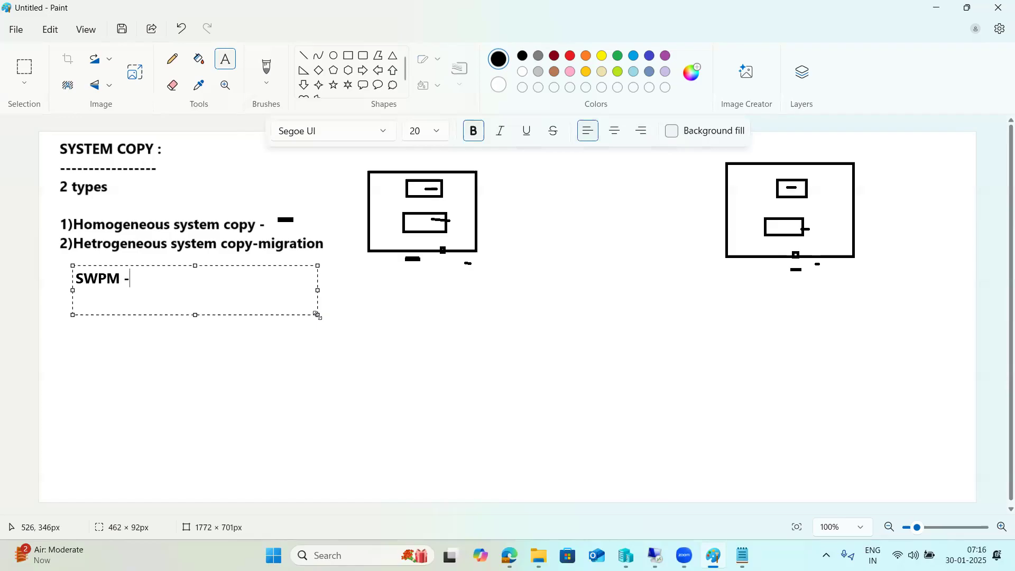
pyautogui.click(304, 55)
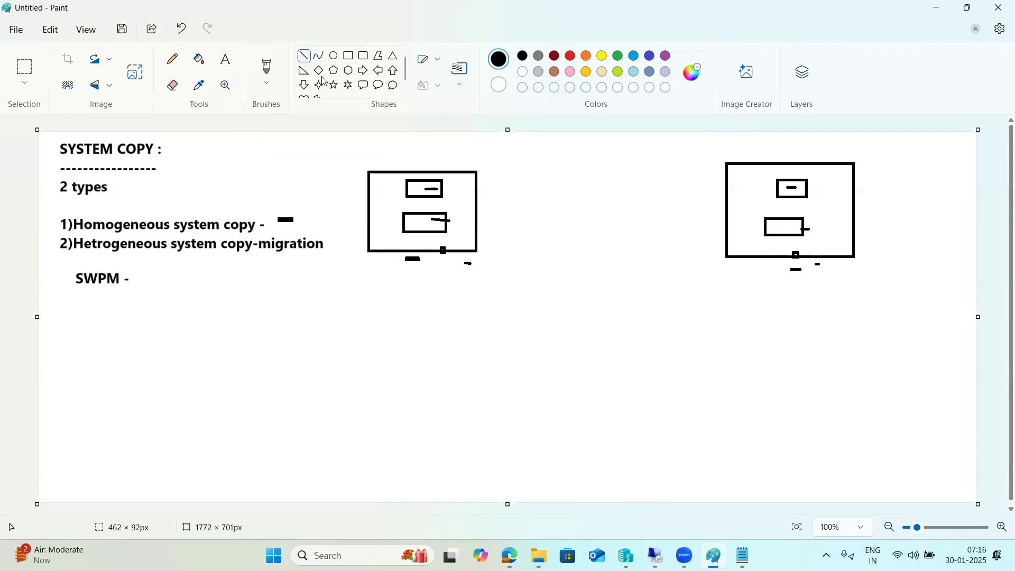
pyautogui.moveTo(432, 218)
pyautogui.mouseDown()
pyautogui.moveTo(496, 264)
pyautogui.moveTo(608, 319)
pyautogui.moveTo(655, 324)
pyautogui.moveTo(750, 311)
pyautogui.moveTo(816, 264)
pyautogui.moveTo(814, 225)
pyautogui.mouseUp()
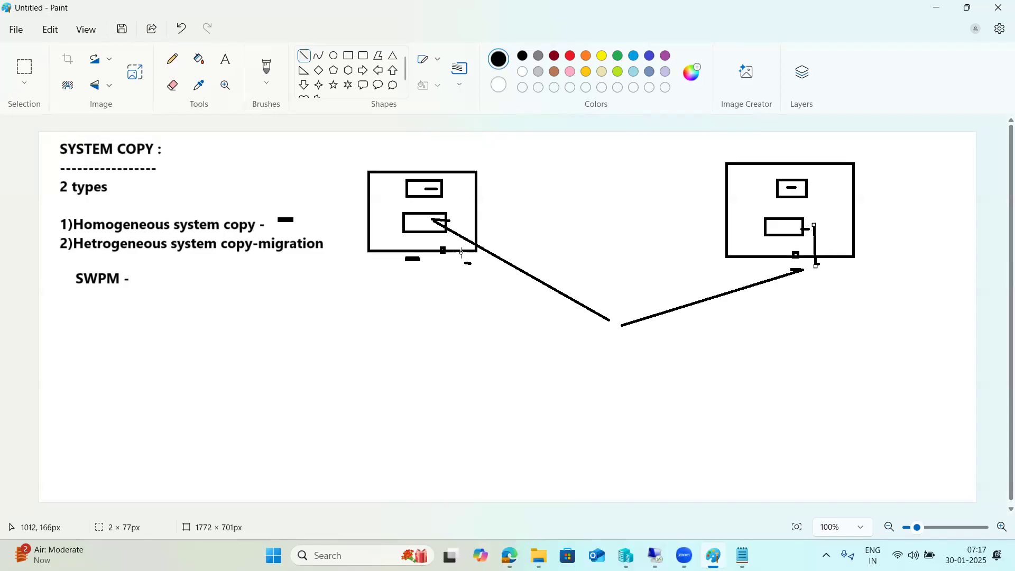
pyautogui.moveTo(292, 220)
pyautogui.mouseDown()
pyautogui.moveTo(299, 210)
pyautogui.moveTo(353, 262)
pyautogui.moveTo(332, 260)
pyautogui.mouseUp()
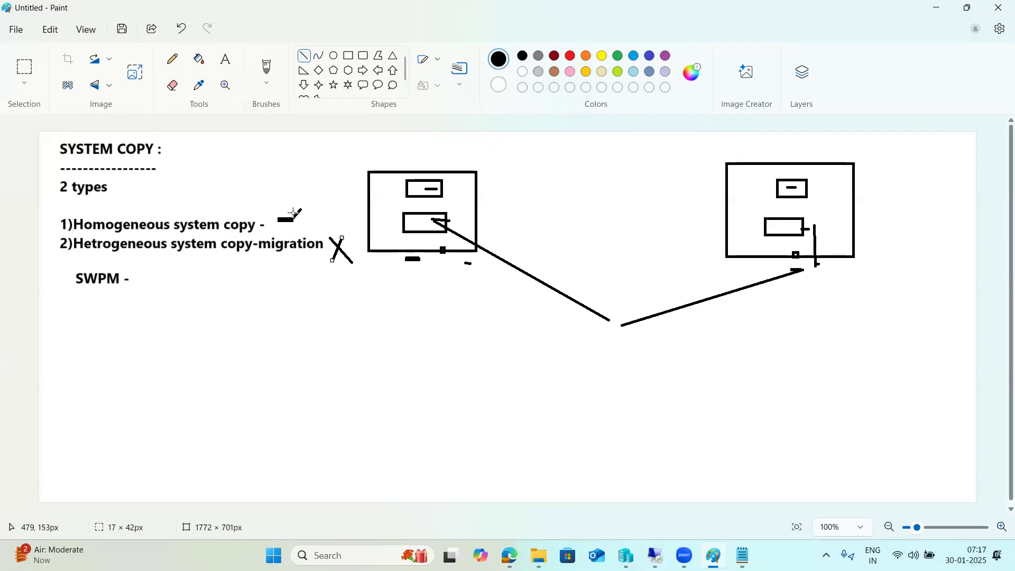
pyautogui.moveTo(295, 217); pyautogui.dragTo(304, 208)
# Step: Undo the recent strokes, the SWPM label and the box drawings with Ctrl+Z
pyautogui.hotkey('ctrl', 'z')
pyautogui.hotkey('ctrl', 'z')
pyautogui.hotkey('ctrl', 'z')
pyautogui.hotkey('ctrl', 'z')
pyautogui.hotkey('ctrl', 'z')
pyautogui.hotkey('ctrl', 'z')
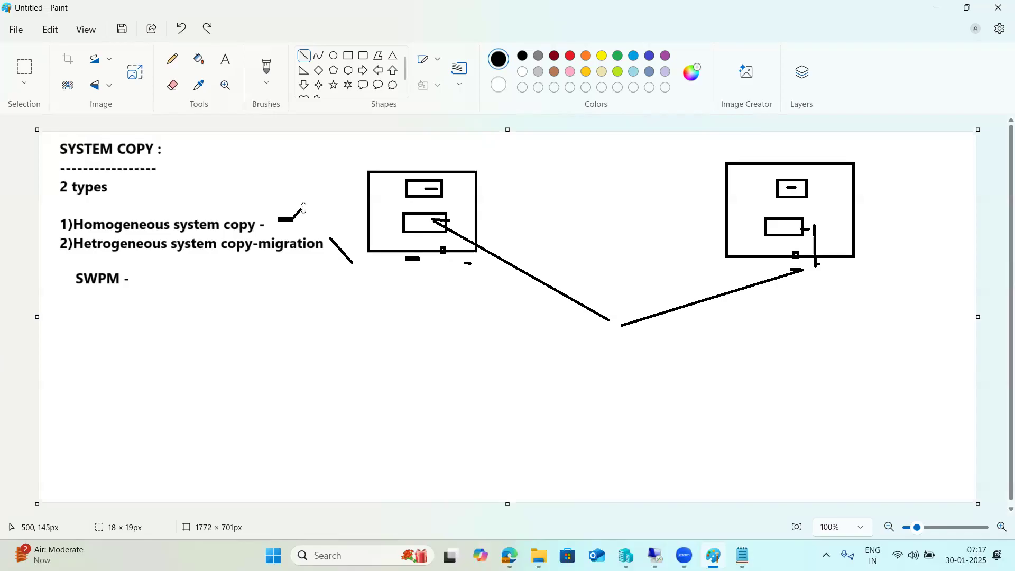
pyautogui.hotkey('ctrl', 'z')
pyautogui.hotkey('ctrl', 'z')
pyautogui.hotkey('ctrl', 'z')
pyautogui.hotkey('ctrl', 'z')
pyautogui.hotkey('ctrl', 'z')
pyautogui.hotkey('ctrl', 'z')
pyautogui.hotkey('ctrl', 'z')
pyautogui.hotkey('ctrl', 'z')
pyautogui.hotkey('ctrl', 'z')
pyautogui.hotkey('ctrl', 'z')
pyautogui.hotkey('ctrl', 'z')
pyautogui.hotkey('ctrl', 'z')
pyautogui.hotkey('ctrl', 'z')
pyautogui.hotkey('ctrl', 'z')
pyautogui.hotkey('ctrl', 'z')
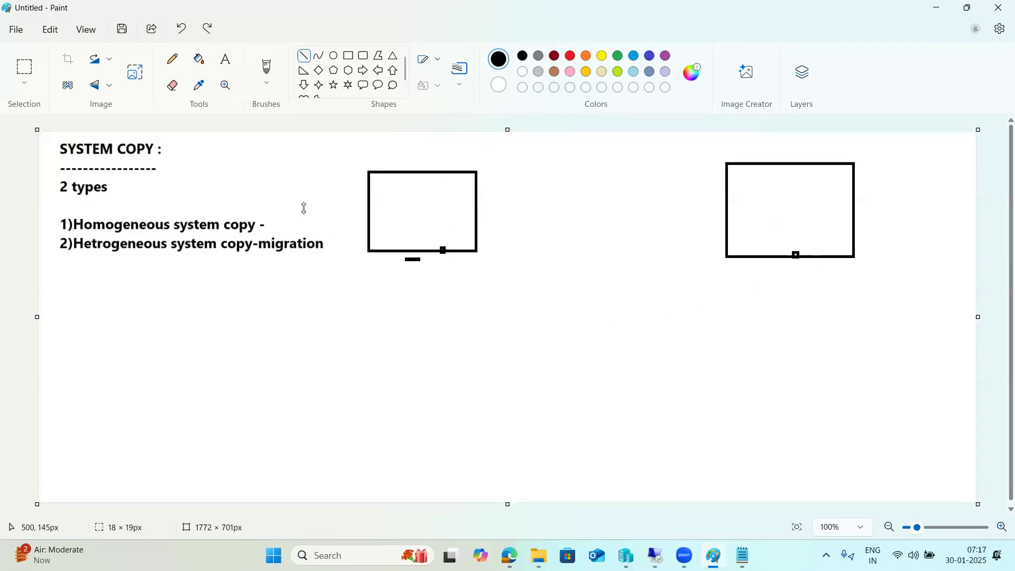
pyautogui.hotkey('ctrl', 'z')
pyautogui.hotkey('ctrl', 'z')
pyautogui.hotkey('ctrl', 'z')
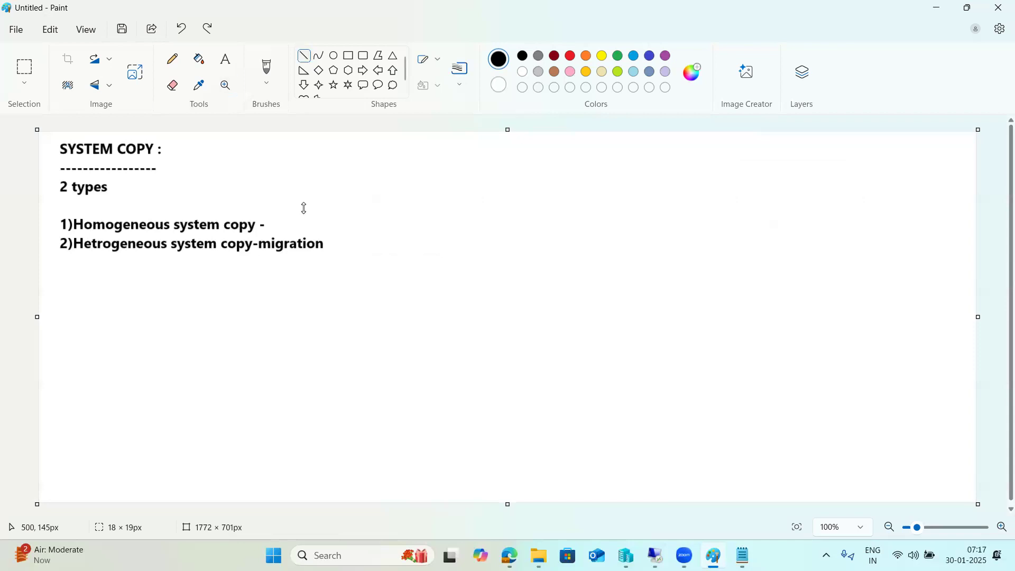
# Step: Write 'SWPM - Export' and 'SWPM - import -' on two lines in a canvas-wide text box
pyautogui.click(349, 56)
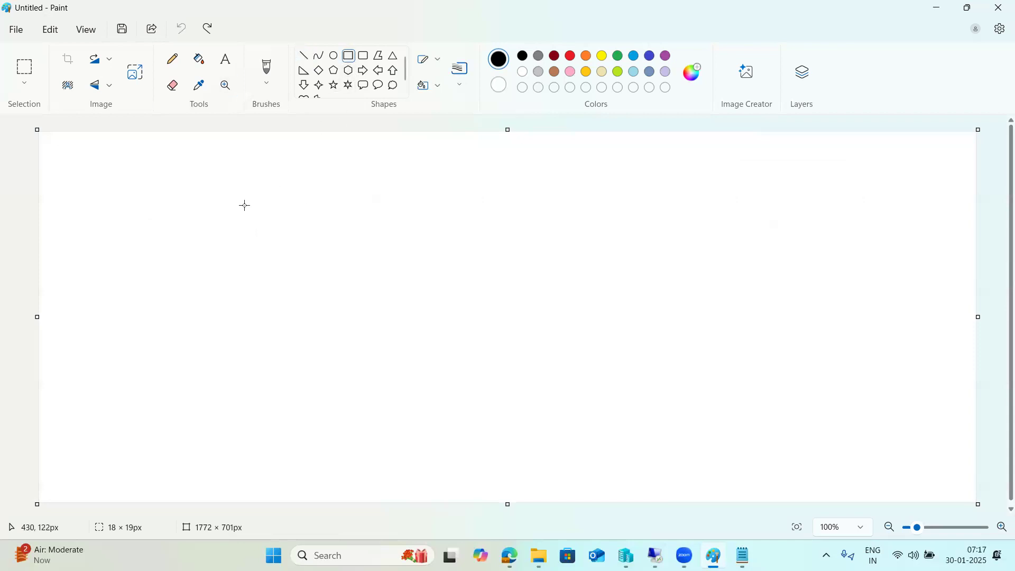
pyautogui.click(226, 59)
pyautogui.moveTo(53, 139); pyautogui.dragTo(970, 496)
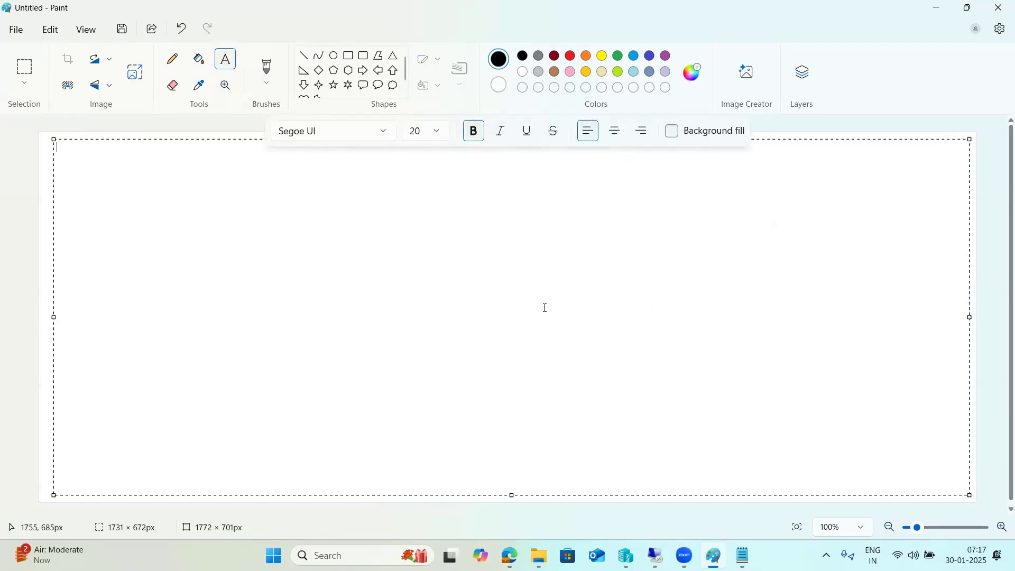
pyautogui.write('SWPM - Export')
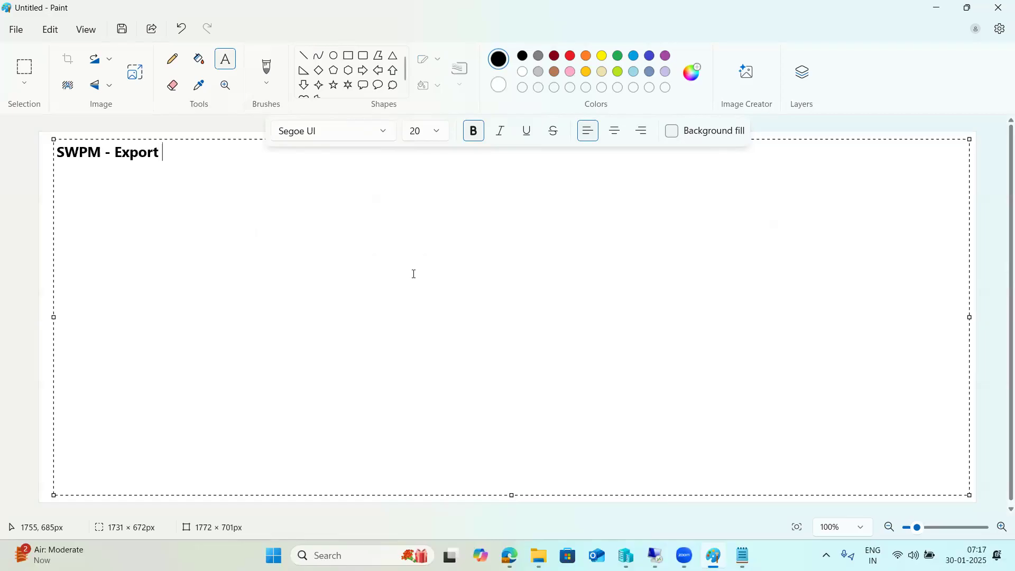
pyautogui.press('Return')
pyautogui.write('SWPM - import -')
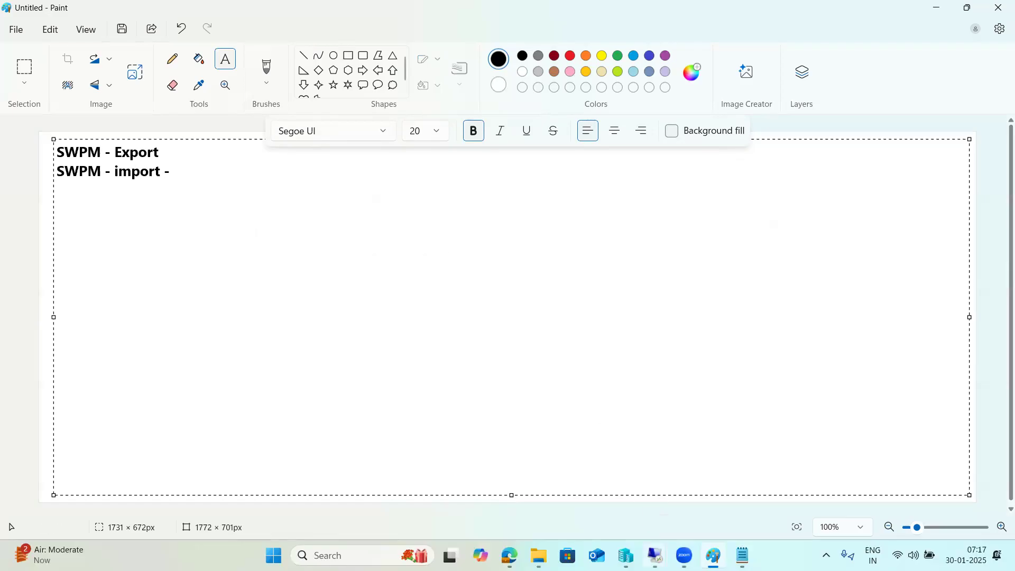
# Step: Minimize the kpbaseserver session, switch to the 49.206.199.235 session and dismiss both SUM alerts
pyautogui.moveTo(654, 555)
pyautogui.click(689, 494)
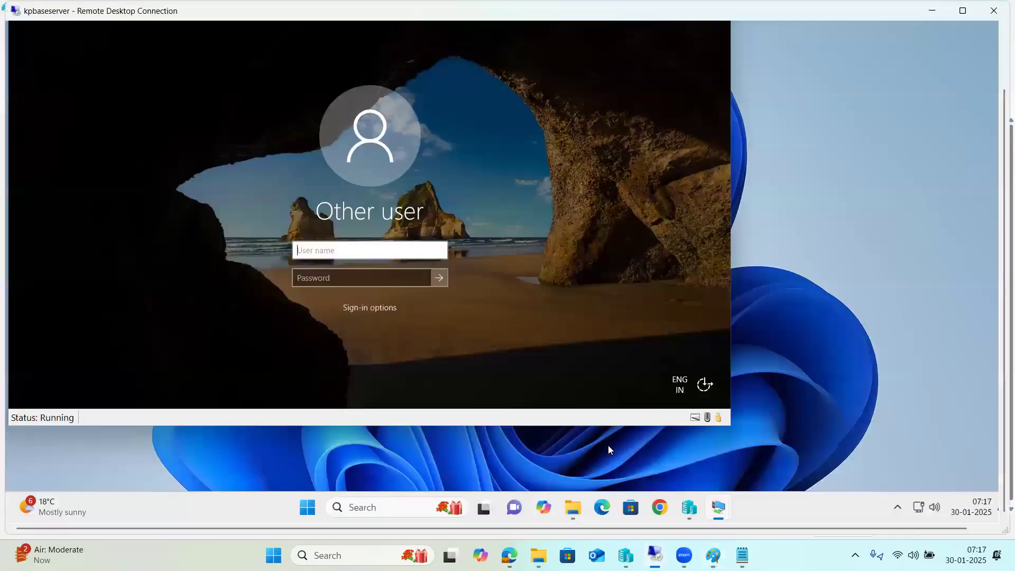
pyautogui.click(921, 13)
pyautogui.moveTo(655, 555)
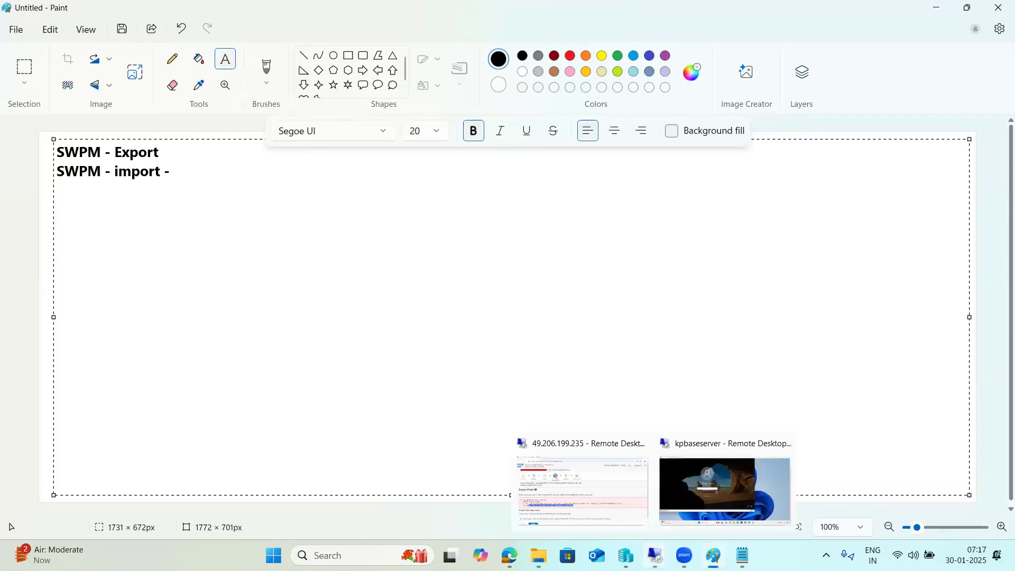
pyautogui.click(579, 486)
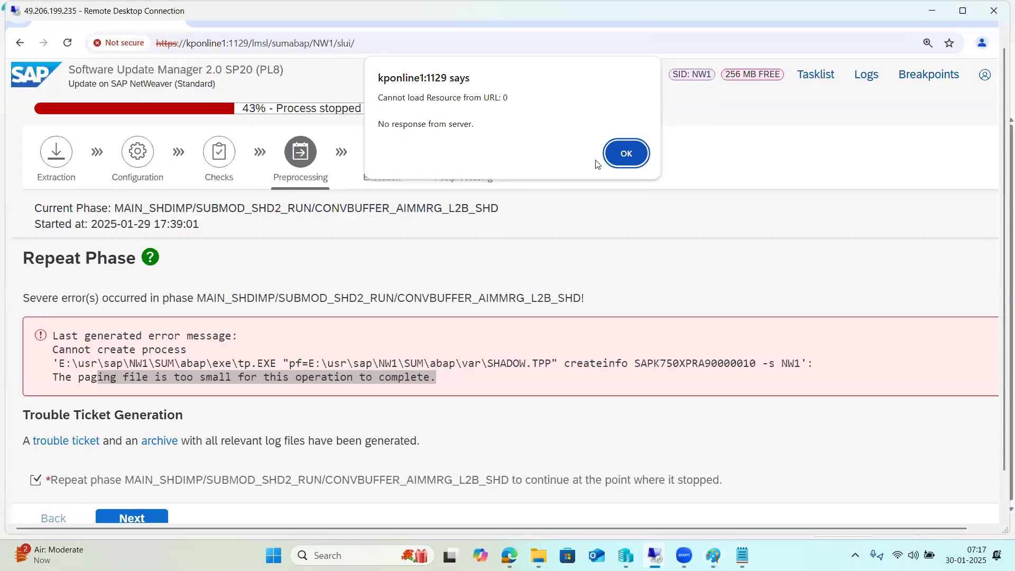
pyautogui.click(615, 155)
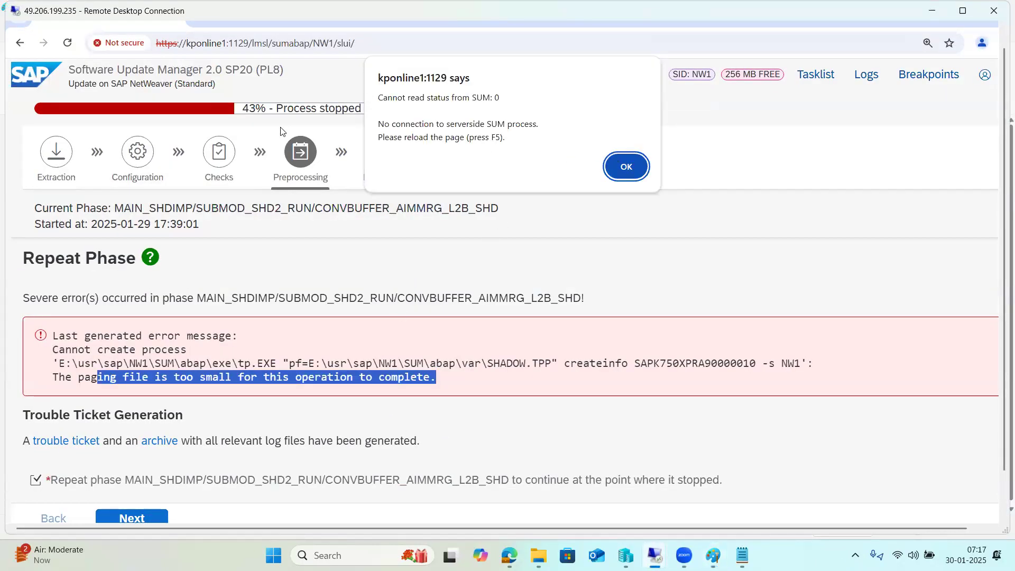
pyautogui.click(627, 166)
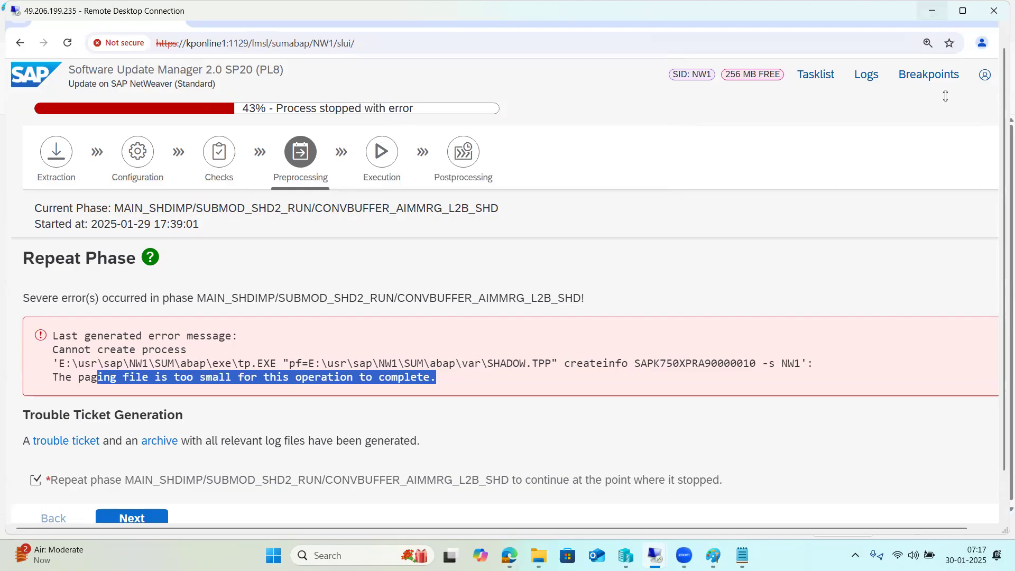
# Step: Minimize the SUM browser, Web Dispatcher and This PC windows, then bring PuTTY forward
pyautogui.click(1003, 41)
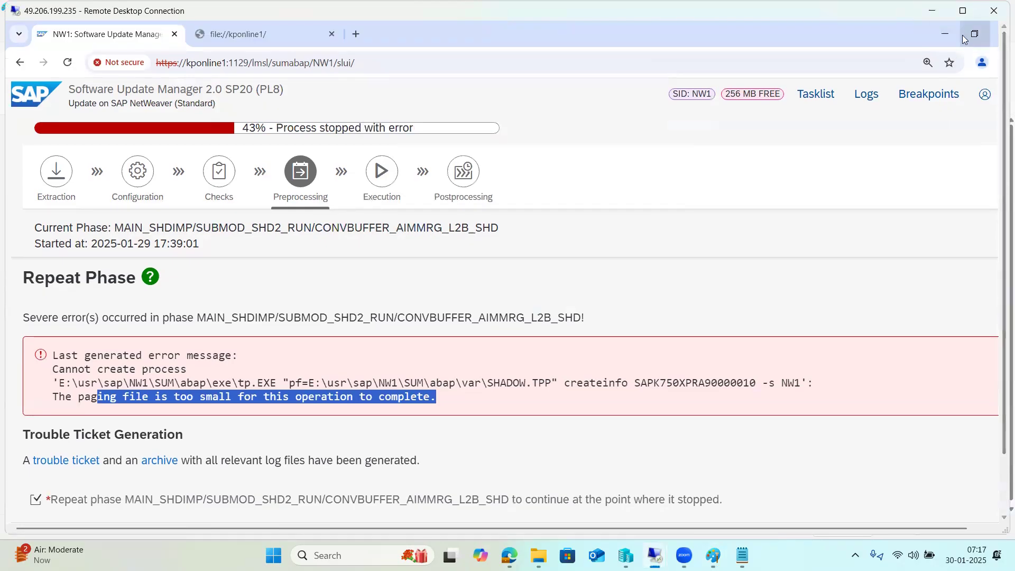
pyautogui.click(937, 31)
pyautogui.click(940, 32)
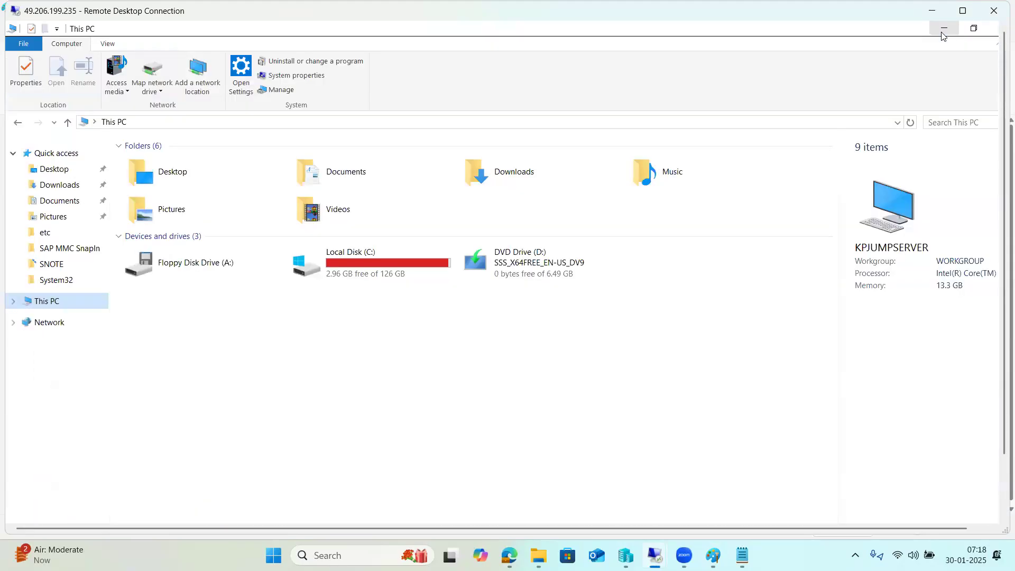
pyautogui.click(943, 30)
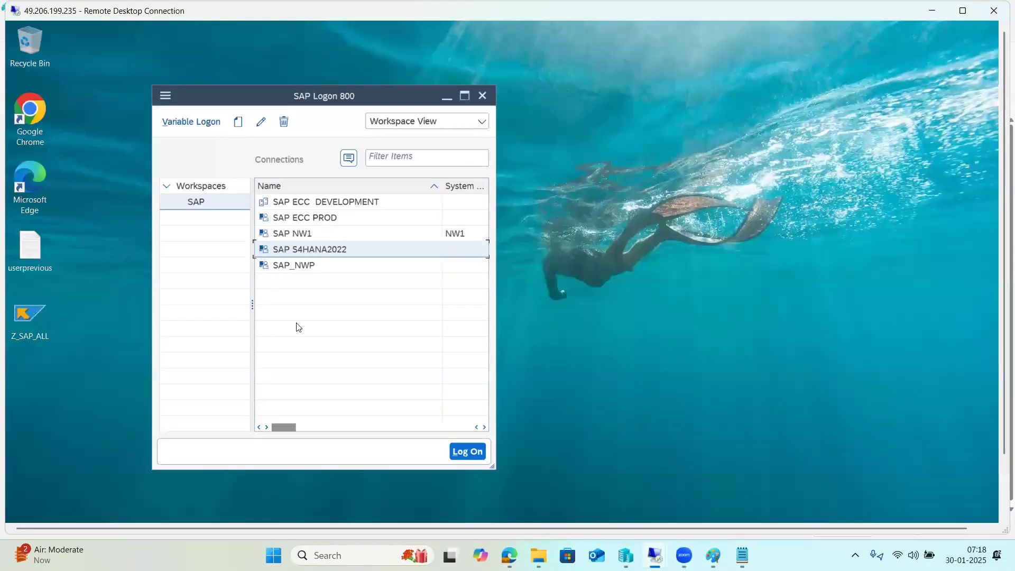
pyautogui.moveTo(1002, 400); pyautogui.dragTo(1002, 465)
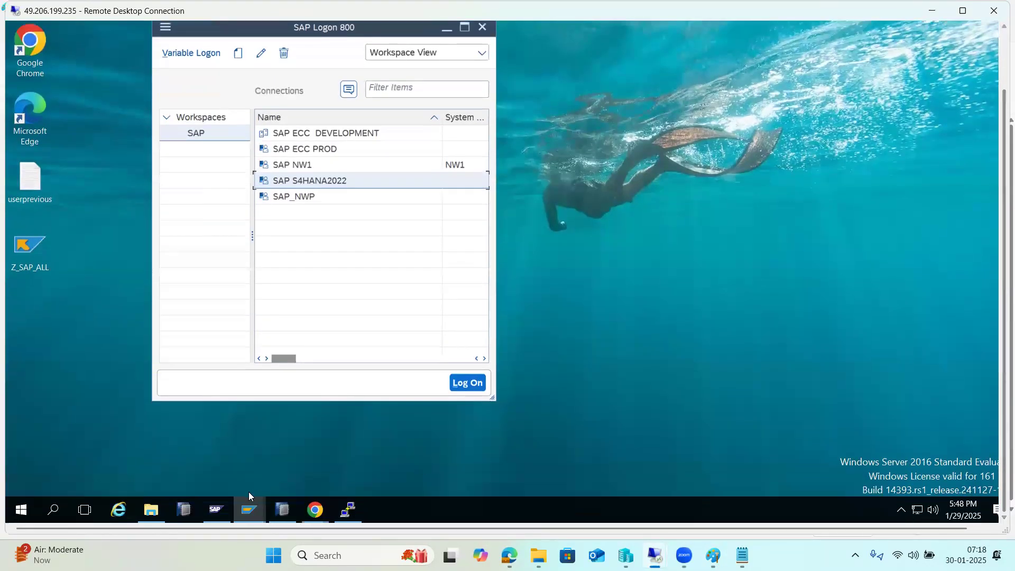
pyautogui.click(345, 511)
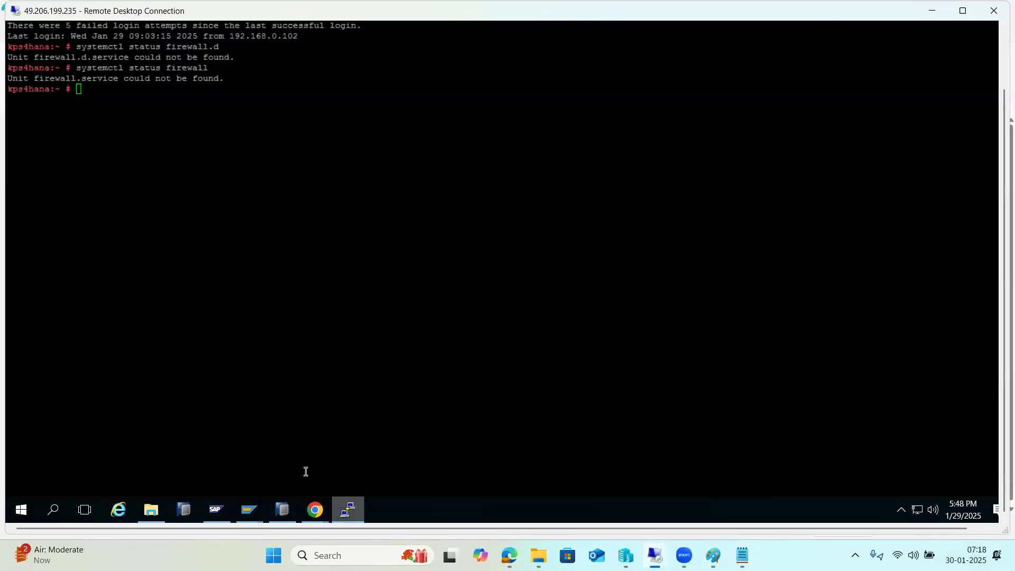
# Step: Close the existing PuTTY session from the taskbar and confirm
pyautogui.rightClick(349, 512)
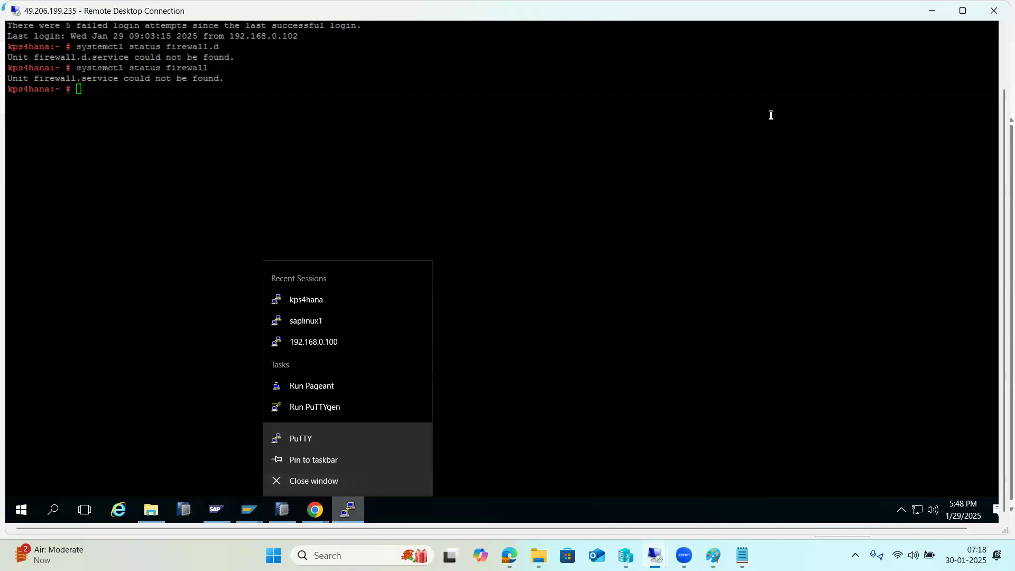
pyautogui.click(962, 12)
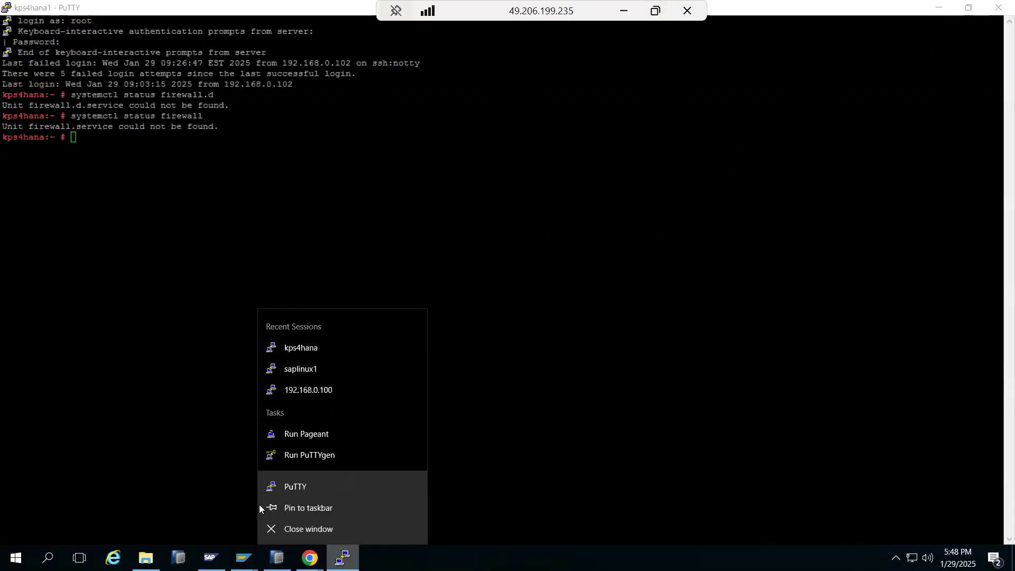
pyautogui.click(288, 527)
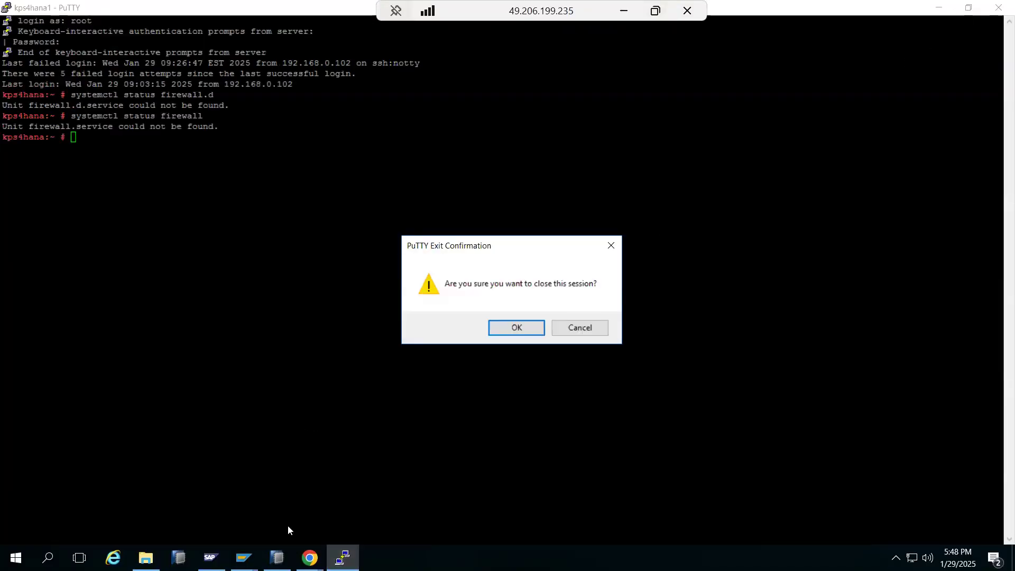
pyautogui.click(491, 329)
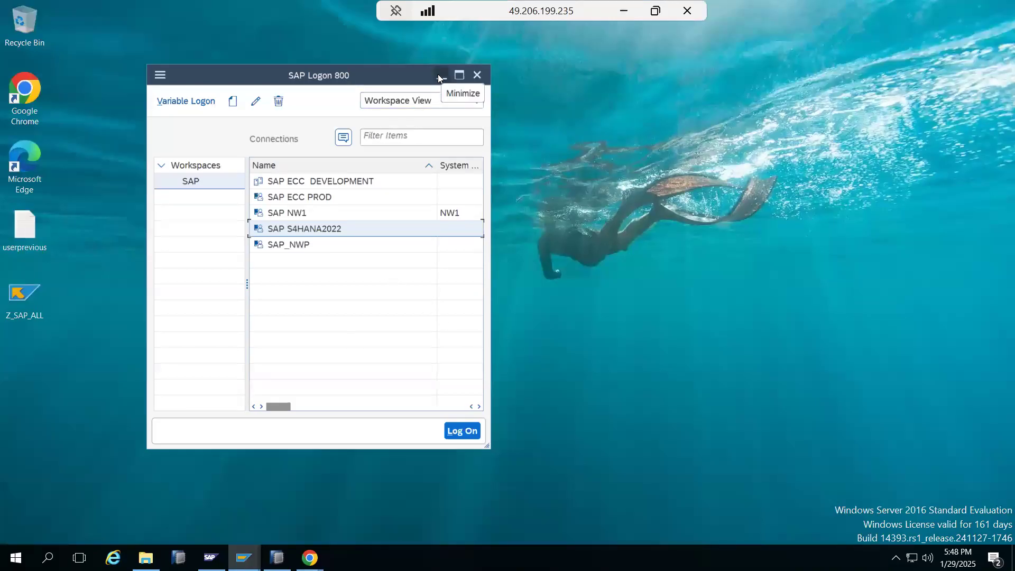
# Step: Launch PuTTY, open the saved kps4hana session and log in as root with the password
pyautogui.click(439, 77)
pyautogui.doubleClick(179, 162)
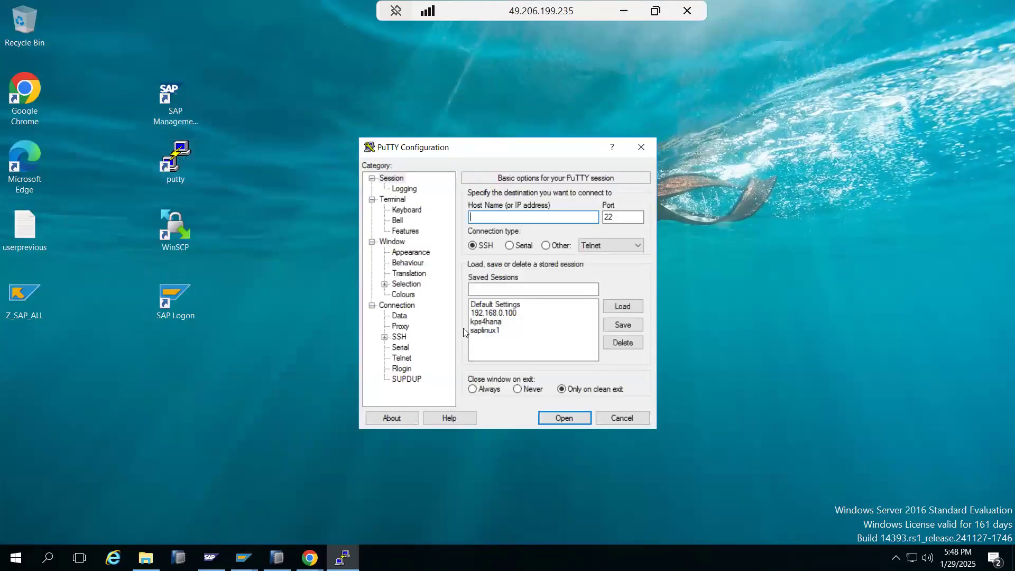
pyautogui.doubleClick(502, 324)
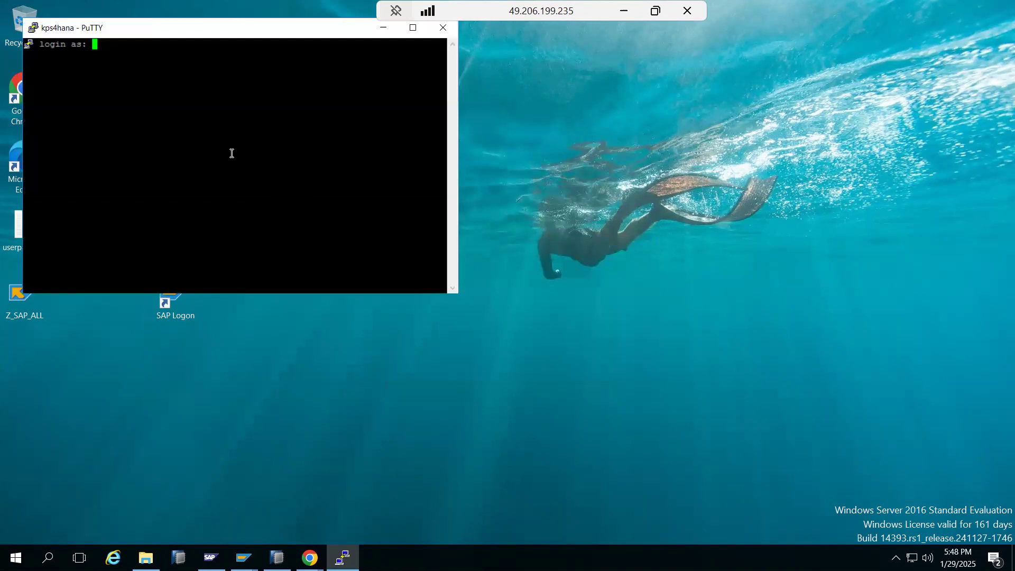
pyautogui.write('root')
pyautogui.press('Return')
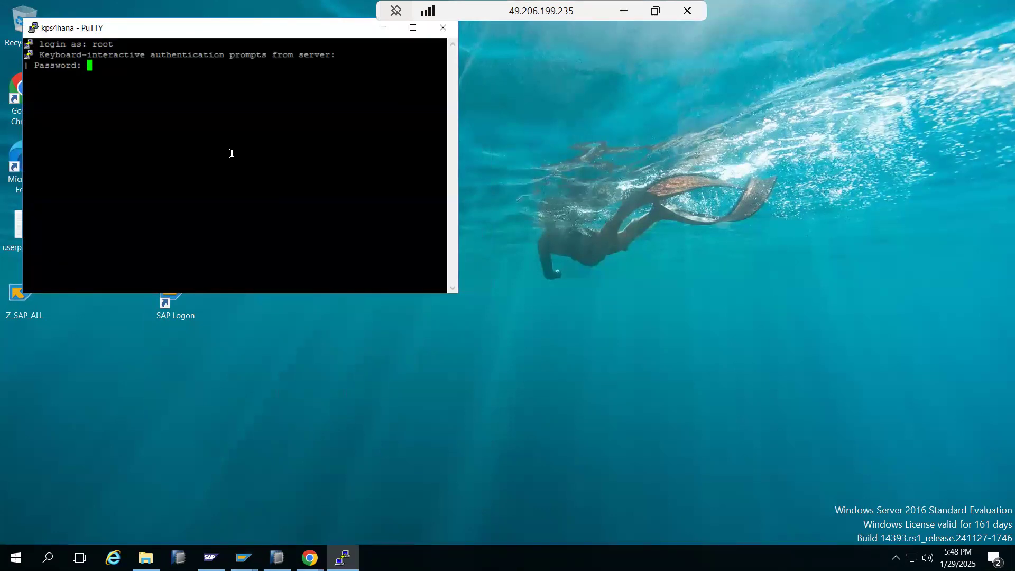
pyautogui.press('Return')
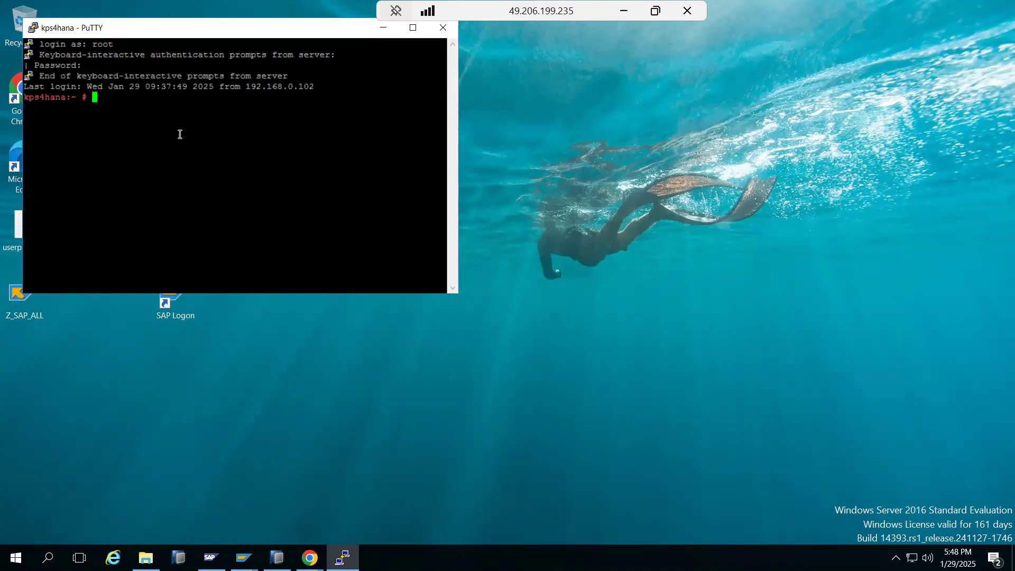
pyautogui.click(33, 28)
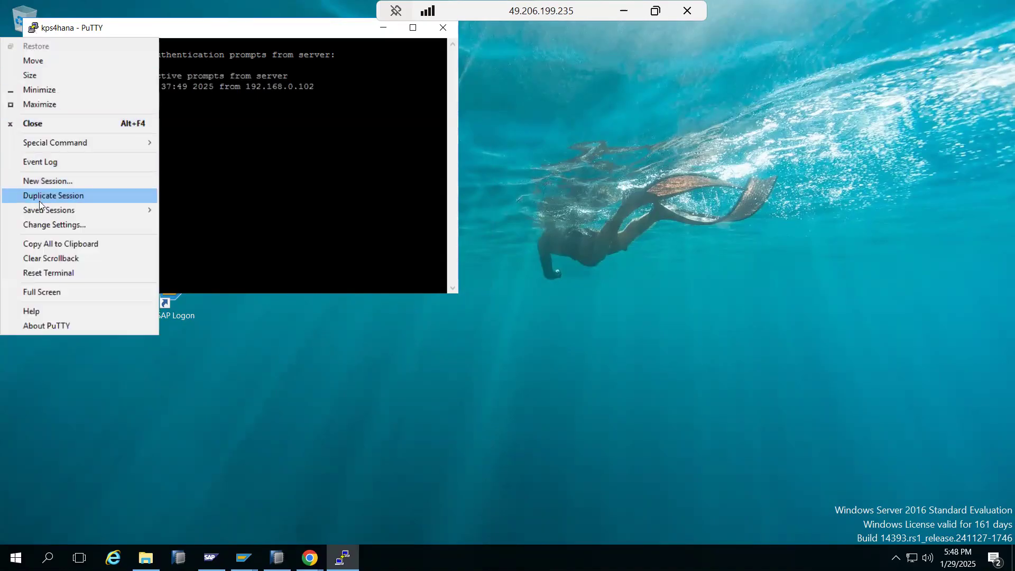
# Step: Change the kps4hana terminal font to Courier New at size 18 and apply it
pyautogui.click(45, 225)
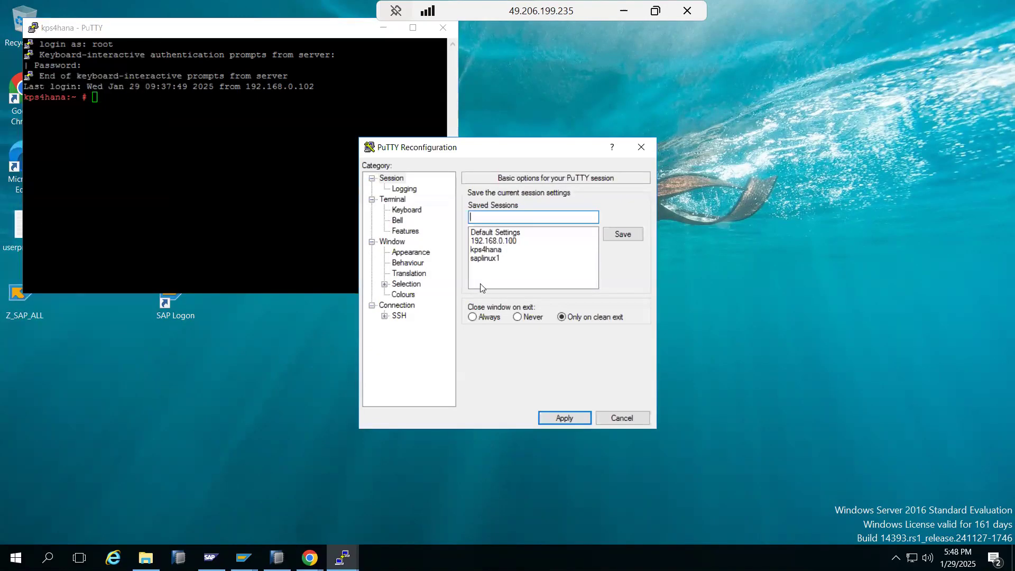
pyautogui.click(400, 253)
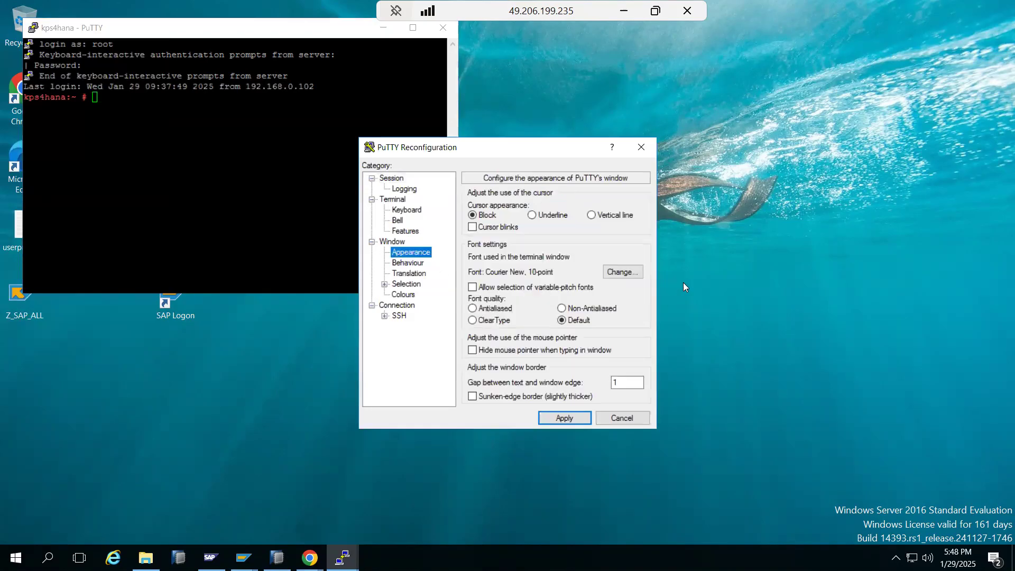
pyautogui.click(614, 271)
pyautogui.click(615, 335)
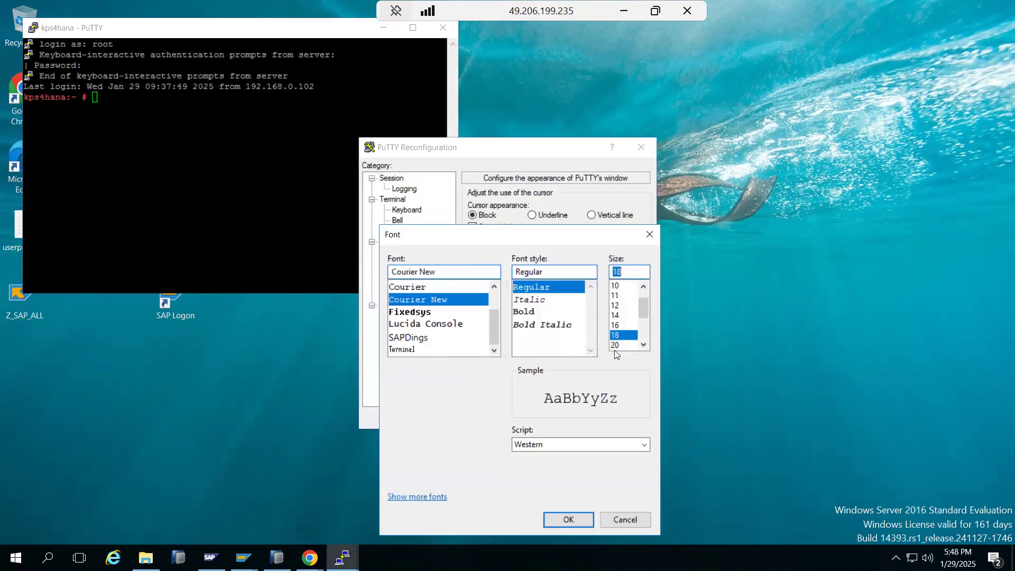
pyautogui.click(567, 521)
pyautogui.click(552, 417)
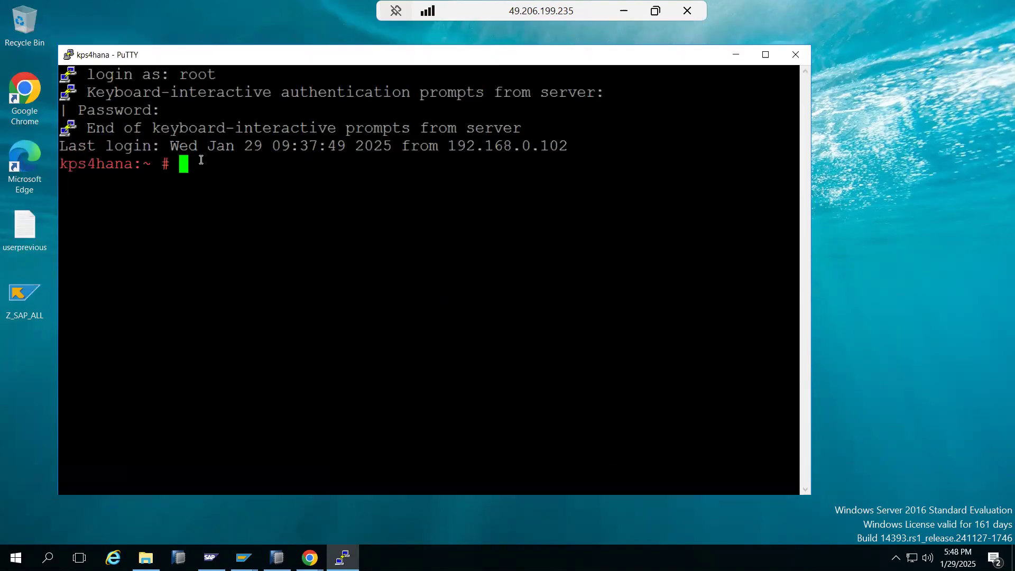
# Step: Change to /usr/sap and run ls -ltr, marking the NWP directory in the listing
pyautogui.write('cd /usr/sap')
pyautogui.press('Return')
pyautogui.write('ls -tr')
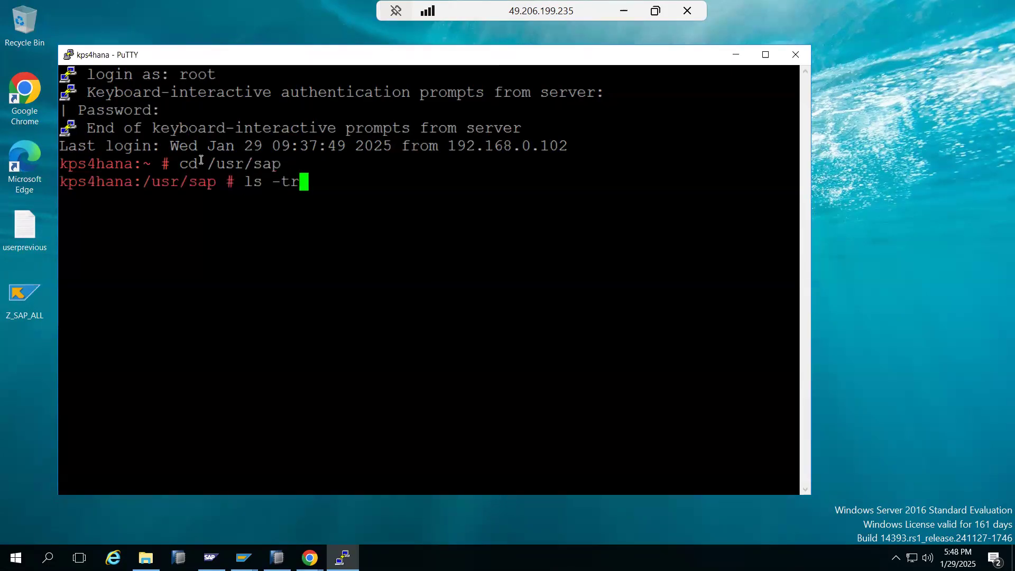
pyautogui.press('BackSpace')
pyautogui.press('BackSpace')
pyautogui.write('ltr')
pyautogui.press('Return')
pyautogui.write('ls -ltr')
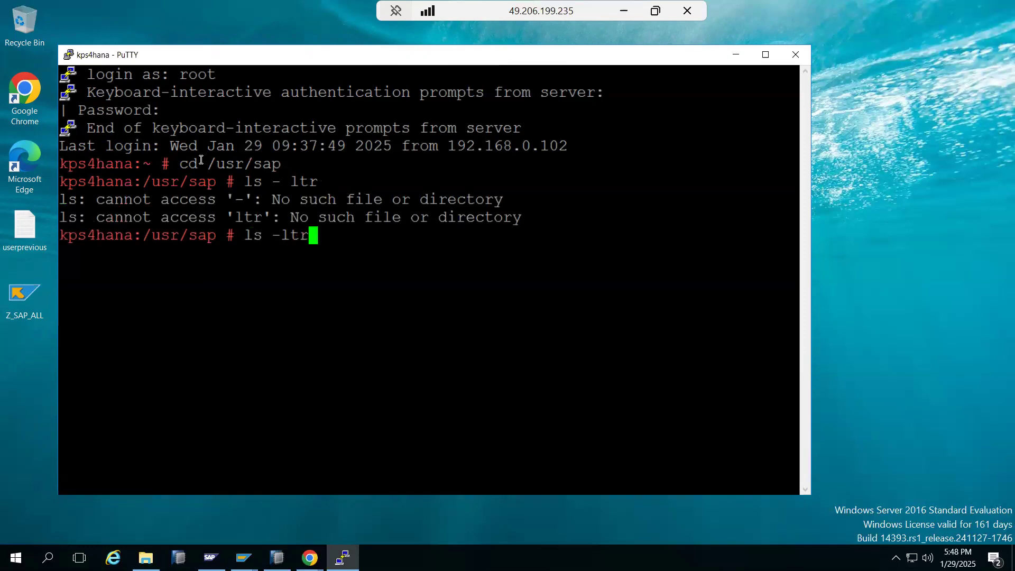
pyautogui.press('Return')
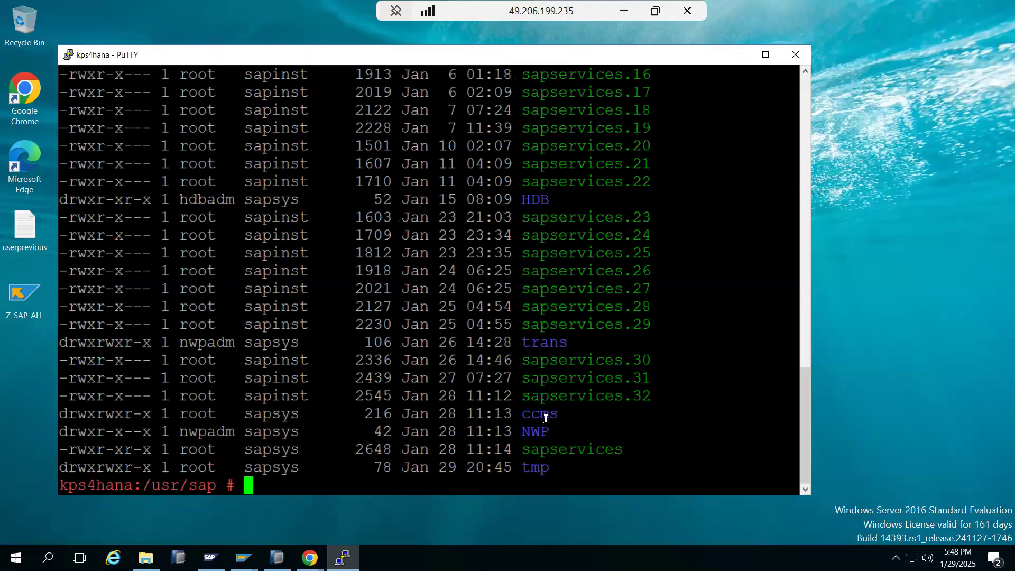
pyautogui.doubleClick(545, 432)
pyautogui.scroll(15, 600, 364)
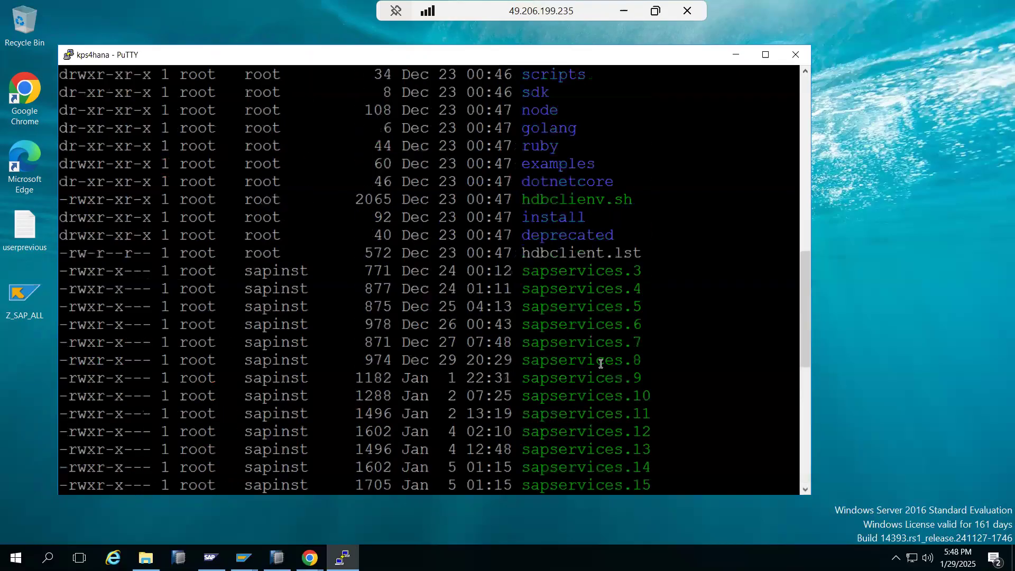
pyautogui.scroll(2, 600, 364)
pyautogui.scroll(-18, 601, 364)
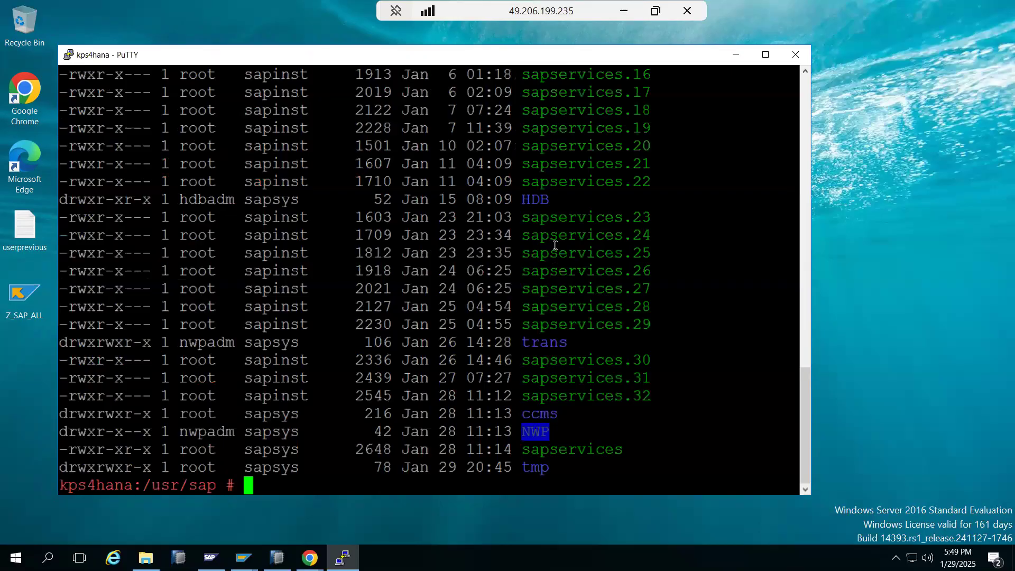
# Step: Maximize the terminal, check disk usage with df -h, then cd /hana and list it with ls -ltr
pyautogui.click(764, 55)
pyautogui.write('df -h')
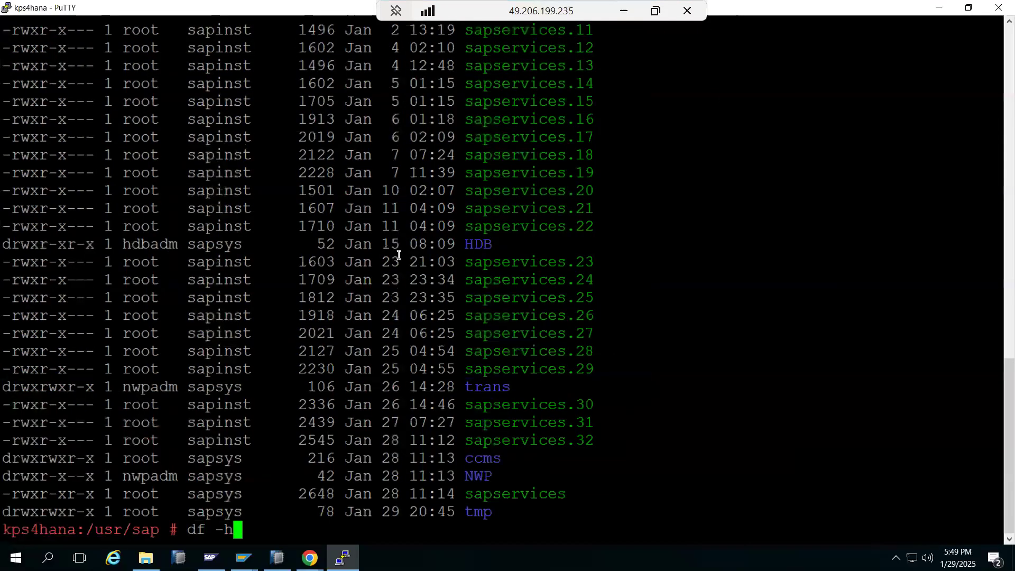
pyautogui.press('Return')
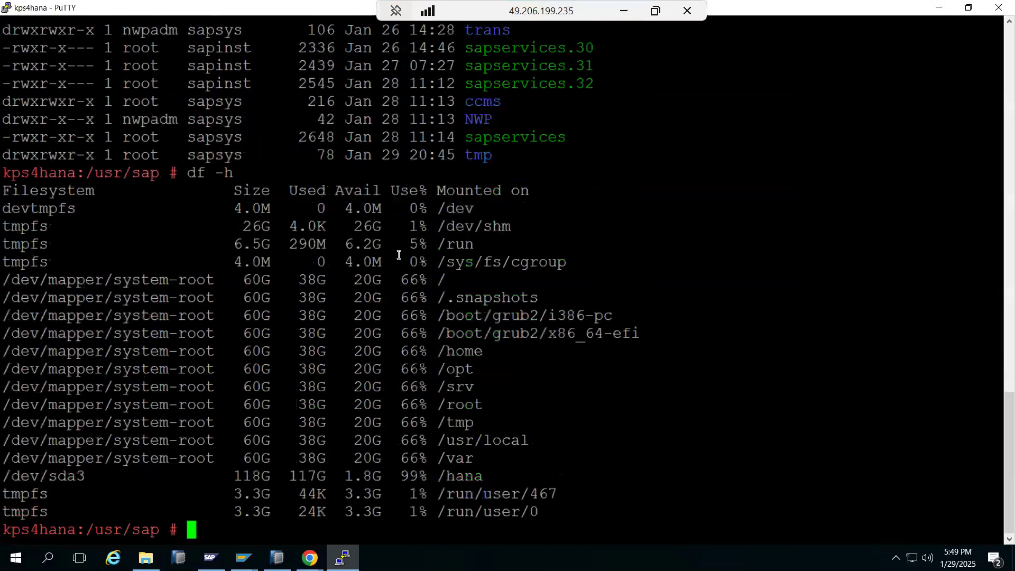
pyautogui.doubleClick(462, 477)
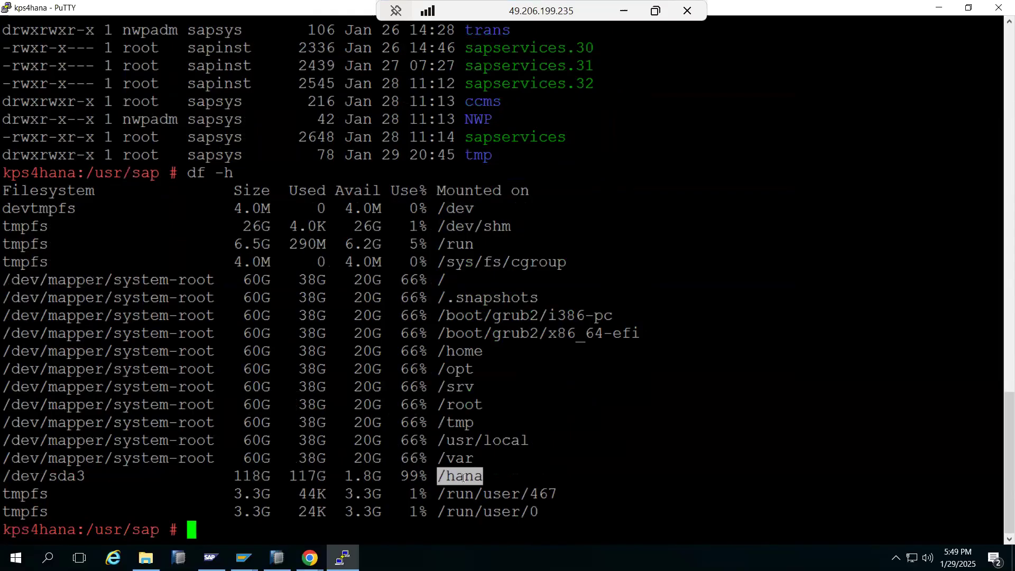
pyautogui.write('cd /hana')
pyautogui.press('Return')
pyautogui.write('ls -l')
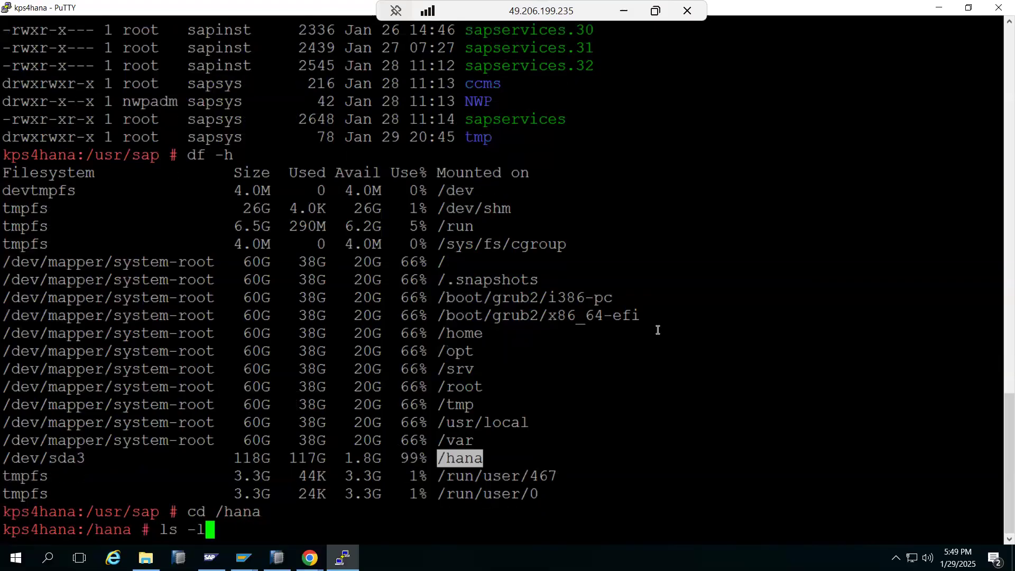
pyautogui.write('tr')
pyautogui.press('Return')
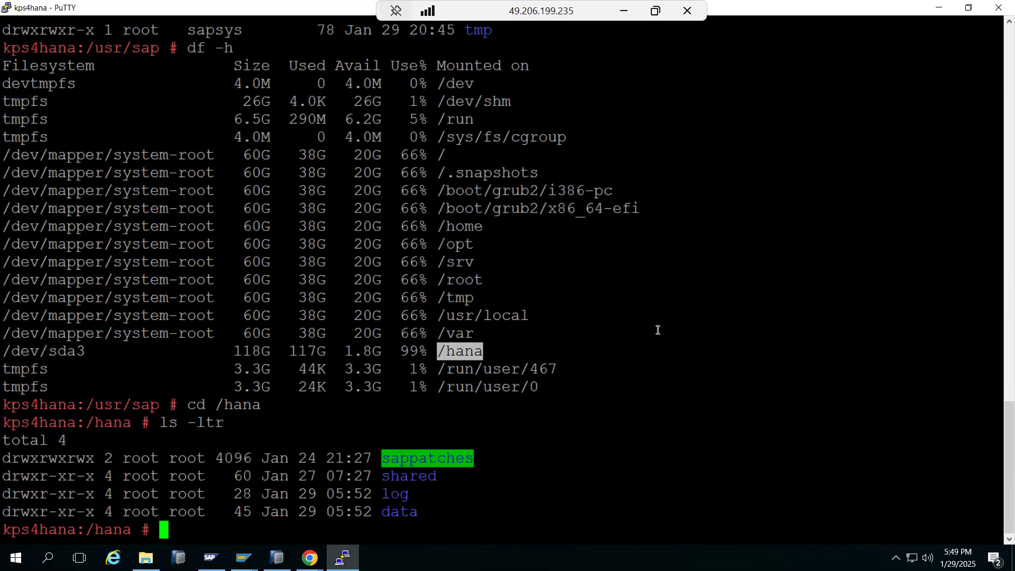
# Step: Delete the sappatches folder with rm -rf and recheck disk usage with df -h
pyautogui.hotkey('ctrl', 'c')
pyautogui.write('rm -rf')
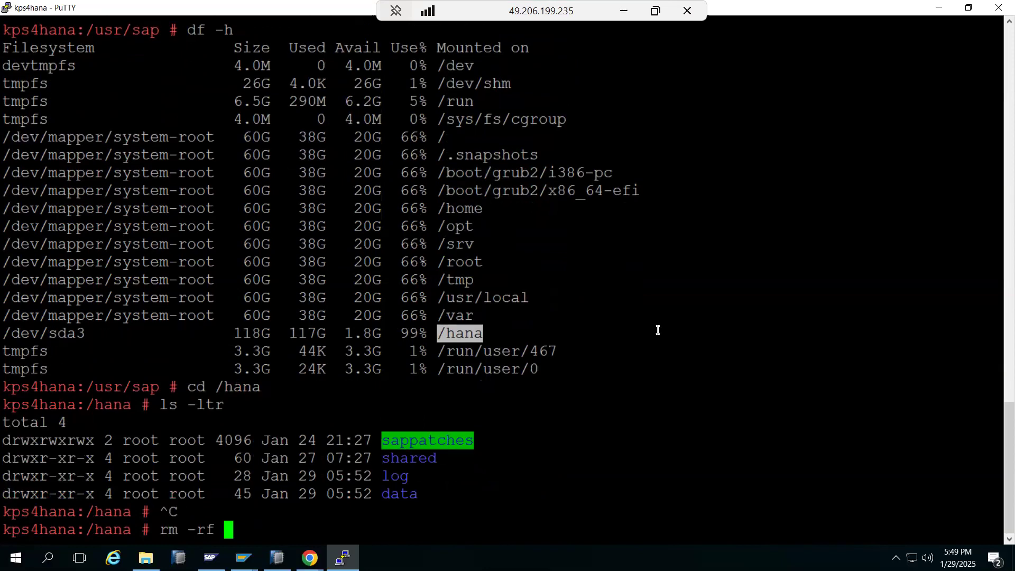
pyautogui.scroll(12, 658, 330)
pyautogui.scroll(-12, 656, 328)
pyautogui.click(424, 441)
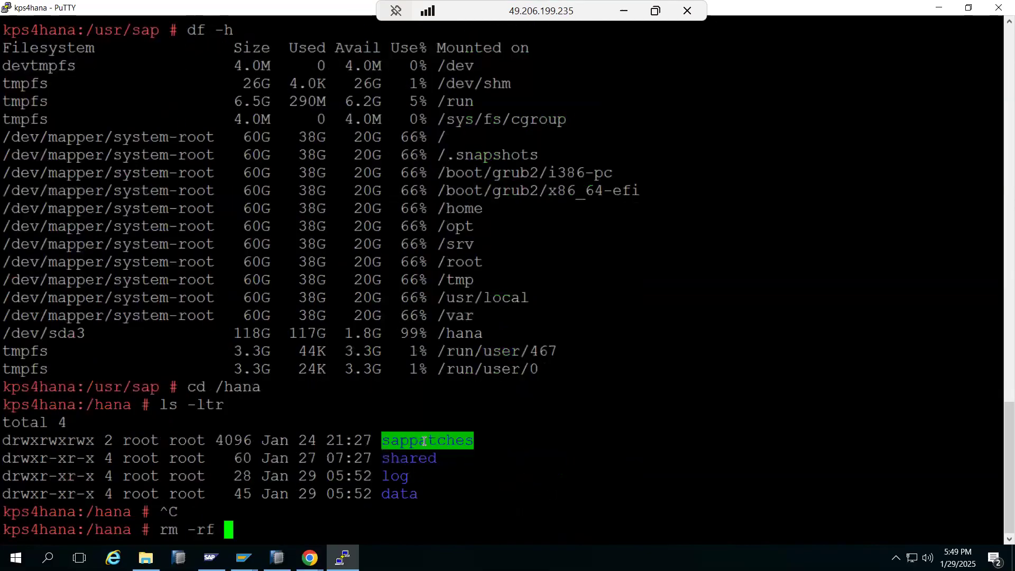
pyautogui.doubleClick(424, 441)
pyautogui.rightClick(424, 440)
pyautogui.press('Return')
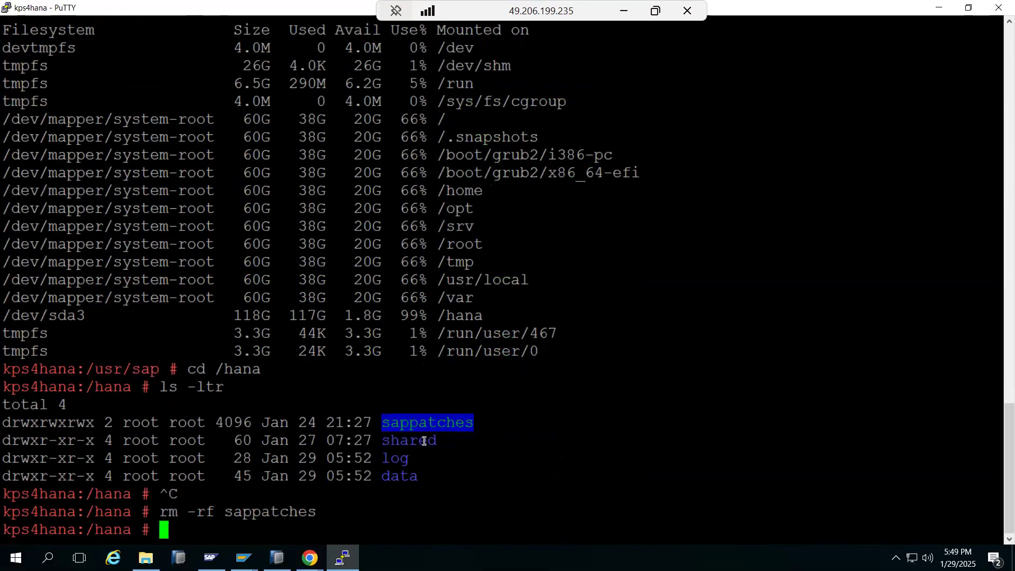
pyautogui.write('df -h')
pyautogui.press('Return')
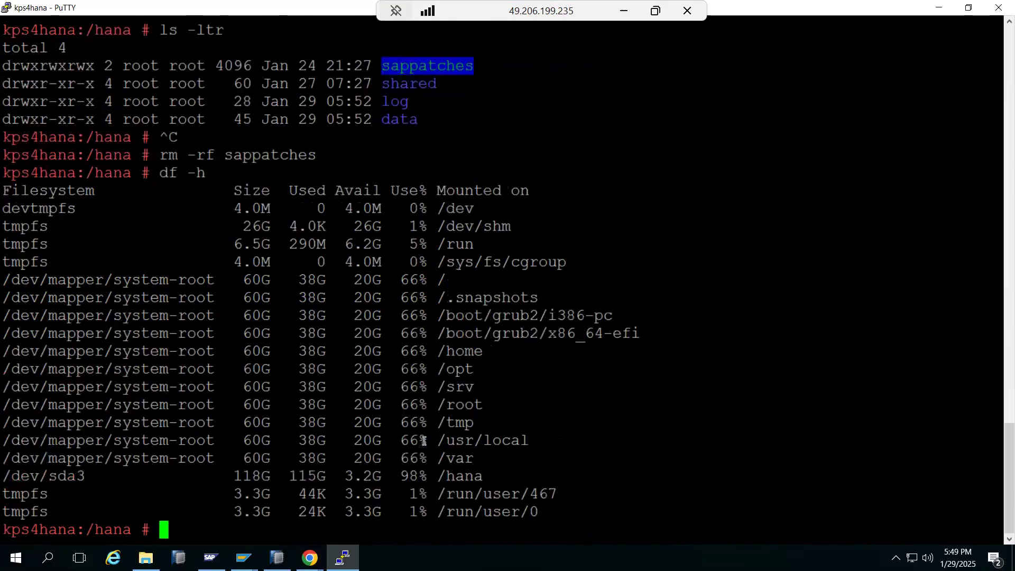
# Step: Switch to the hdbadm user with sudo su - hdbadm
pyautogui.write('cd')
pyautogui.doubleClick(464, 479)
pyautogui.rightClick(464, 479)
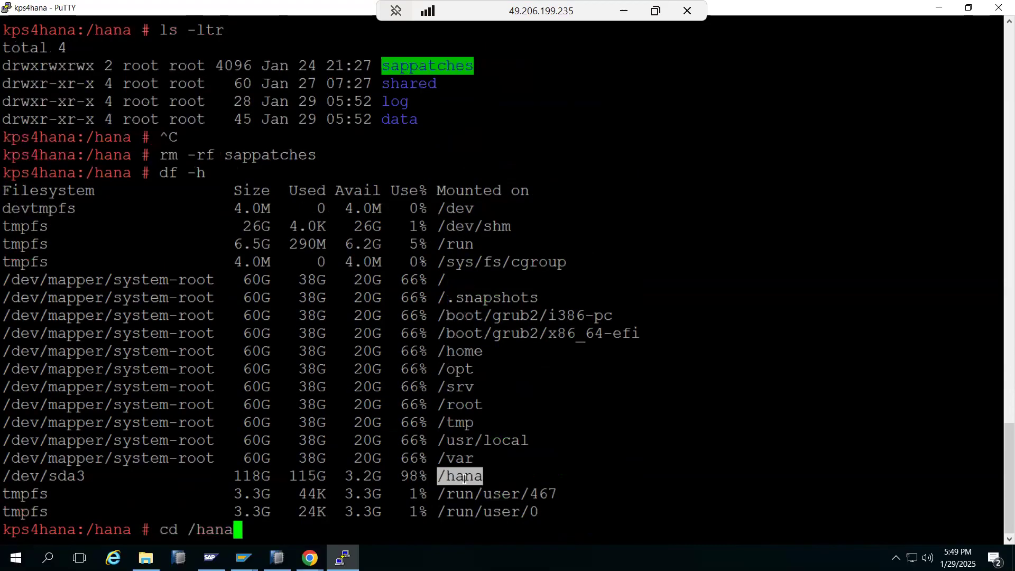
pyautogui.hotkey('ctrl', 'c')
pyautogui.write('sud osu')
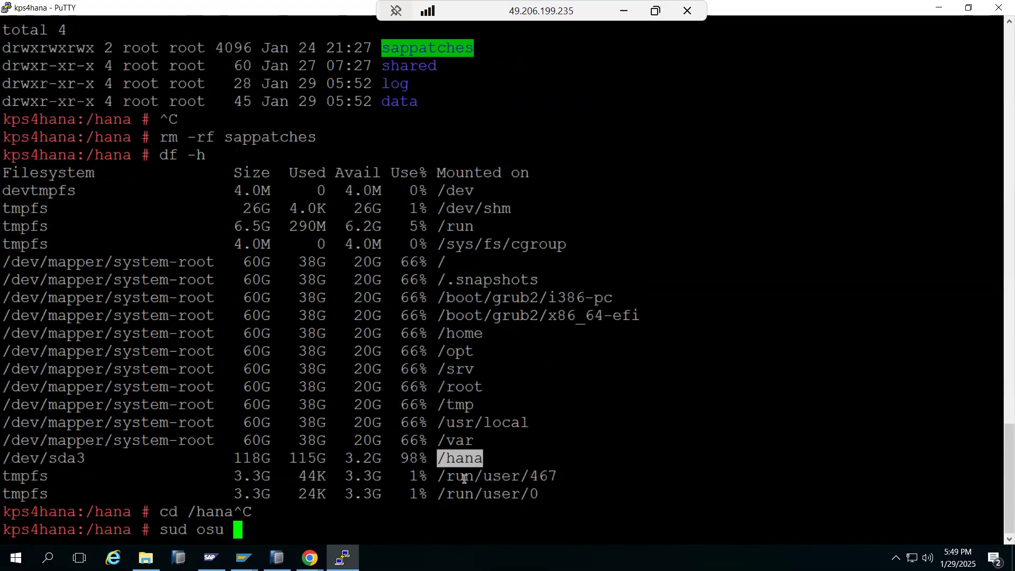
pyautogui.hotkey('ctrl', 'c')
pyautogui.write('sudo s u-')
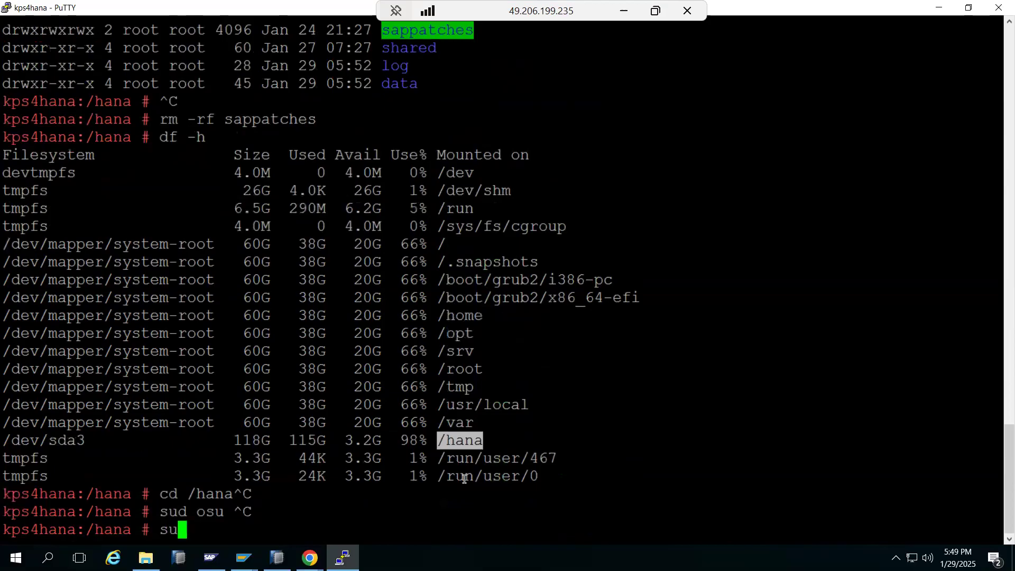
pyautogui.press('BackSpace')
pyautogui.press('BackSpace')
pyautogui.press('BackSpace')
pyautogui.write('u - hdbadm')
pyautogui.press('Return')
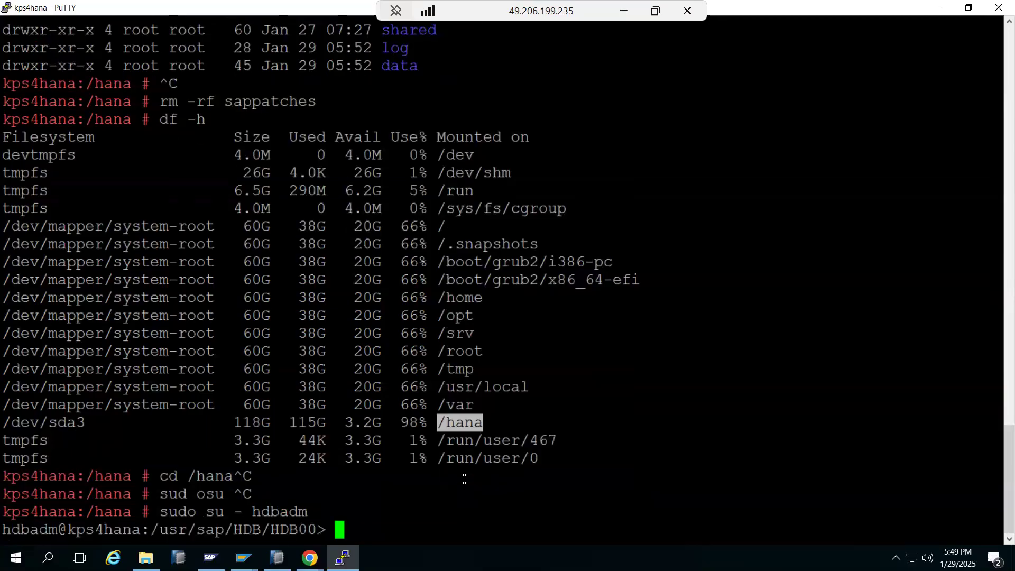
# Step: List the HDB00 directory, remove it with rm -rf backup, and confirm freed space with df -h
pyautogui.write('ls -ltr')
pyautogui.press('Return')
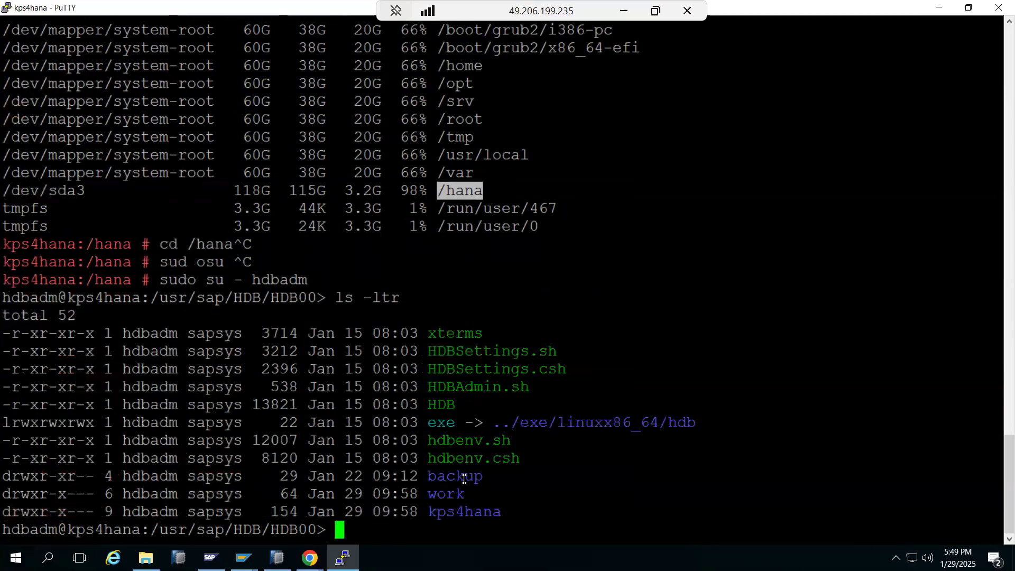
pyautogui.write('rm -rf backup')
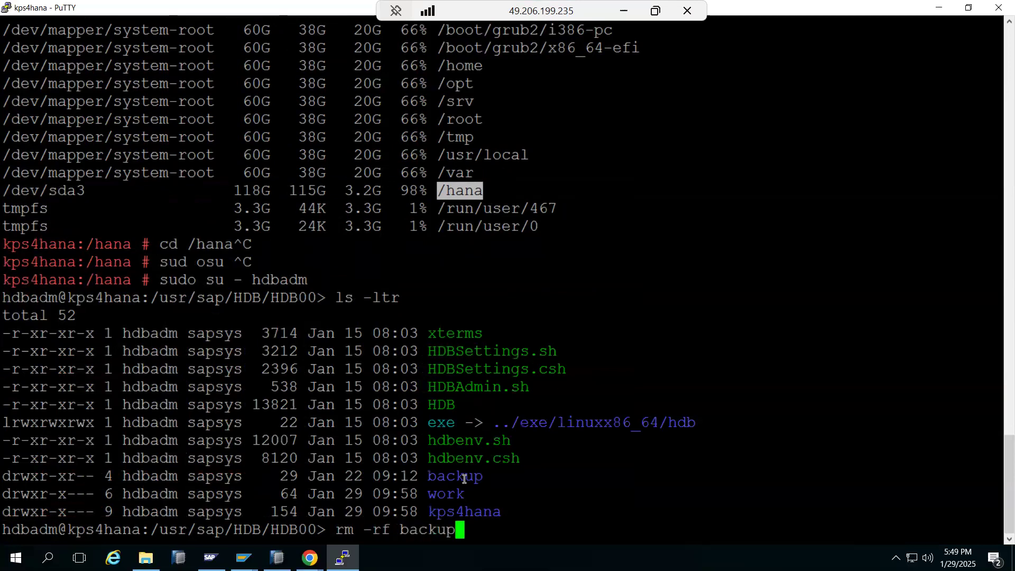
pyautogui.press('Return')
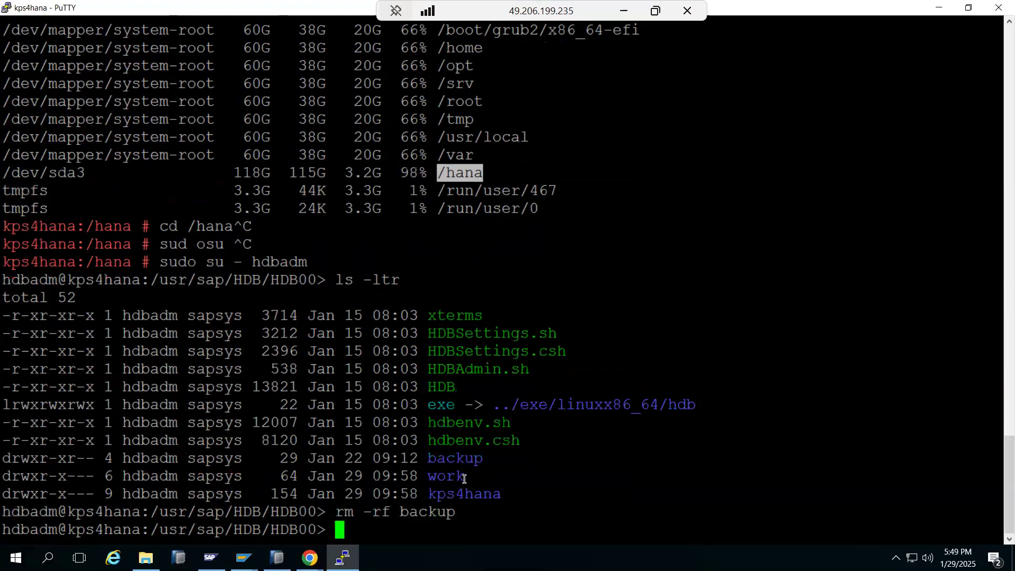
pyautogui.write('df -h')
pyautogui.press('Return')
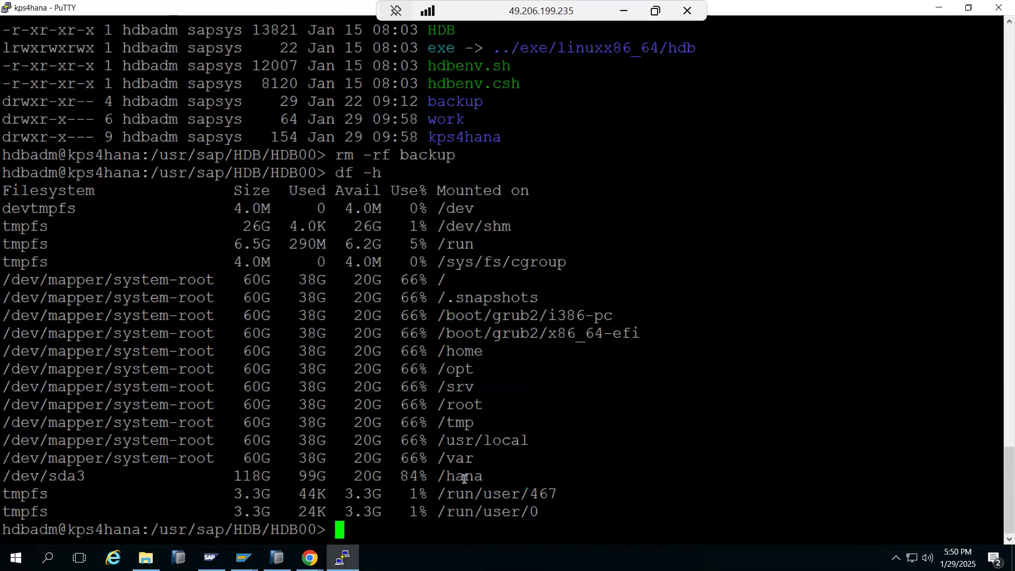
# Step: Go into kps4hana/trace and list the trace files by date
pyautogui.write('ls -ltr')
pyautogui.press('Return')
pyautogui.write('cd')
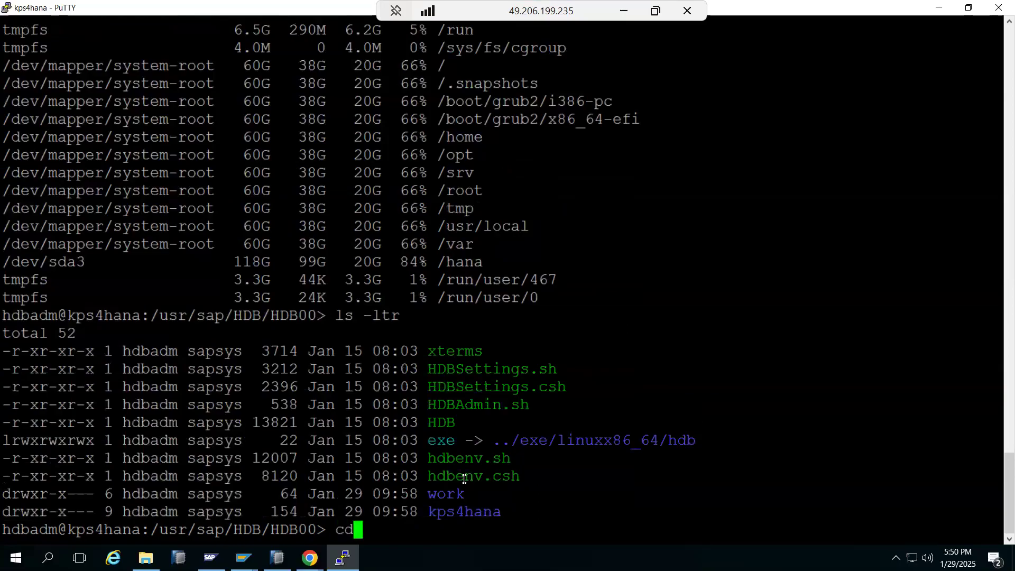
pyautogui.write(' kps4hana')
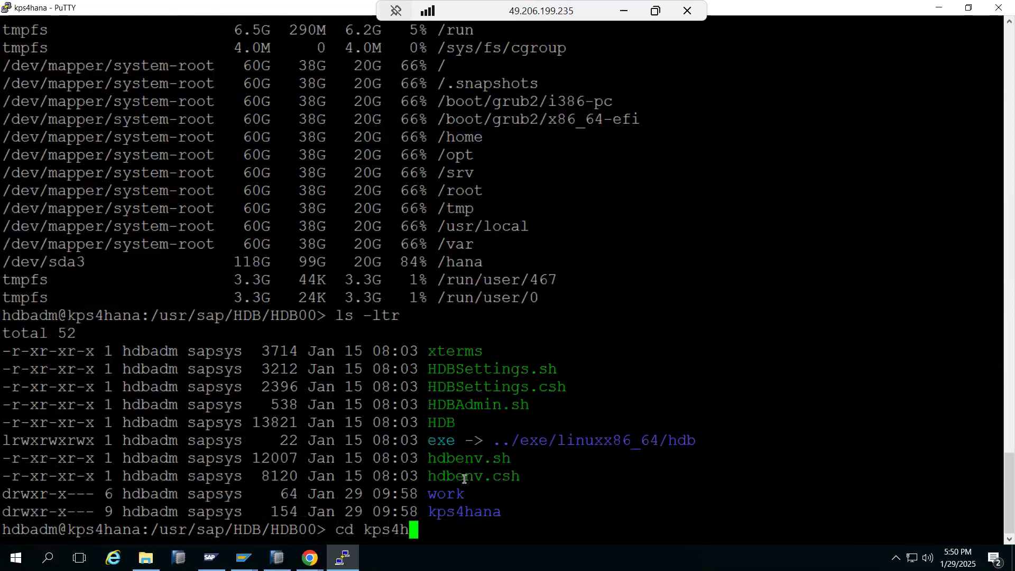
pyautogui.press('Return')
pyautogui.write('ls -ltr')
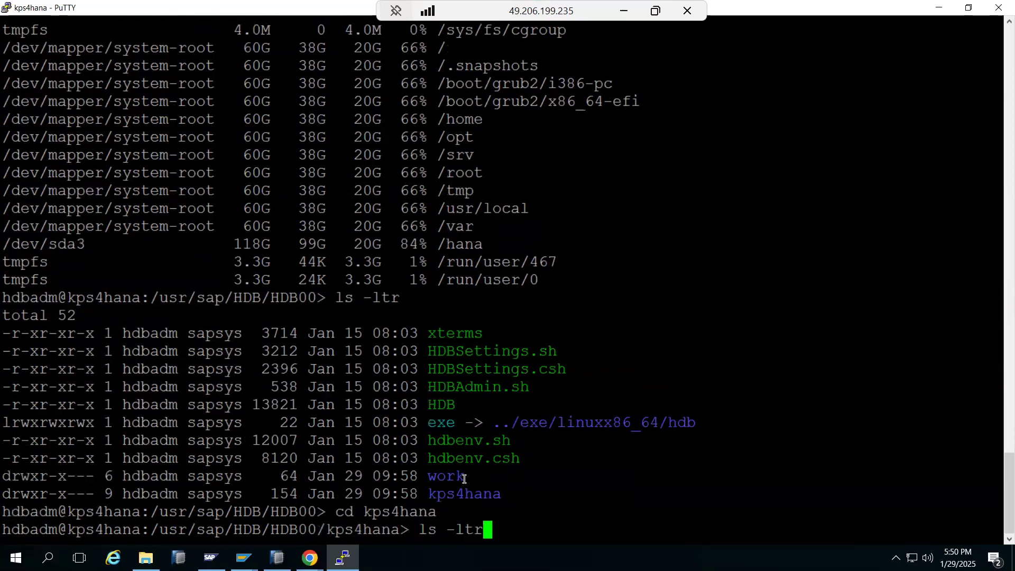
pyautogui.press('Return')
pyautogui.write('cd trace')
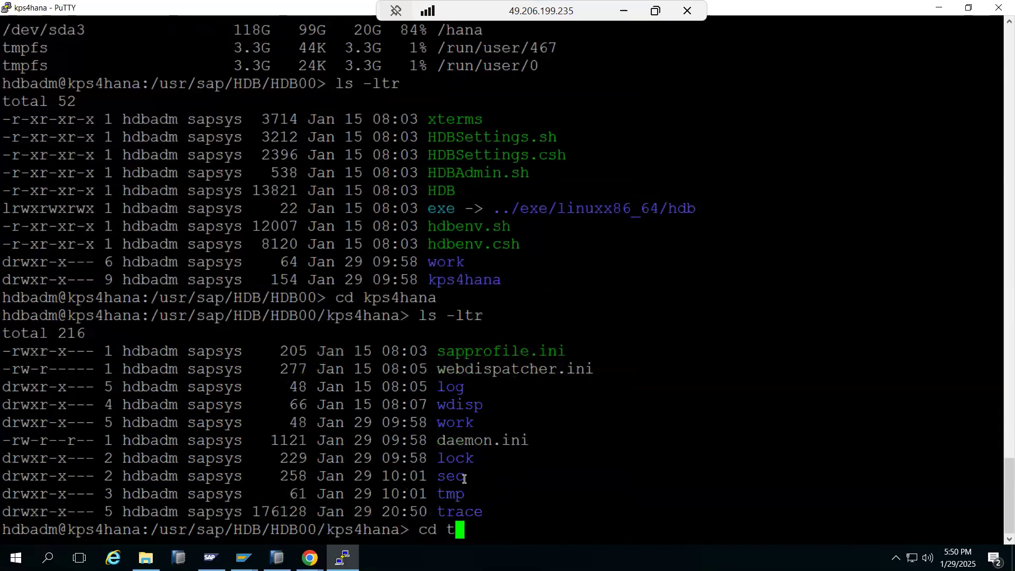
pyautogui.press('Return')
pyautogui.write('ls -ltr')
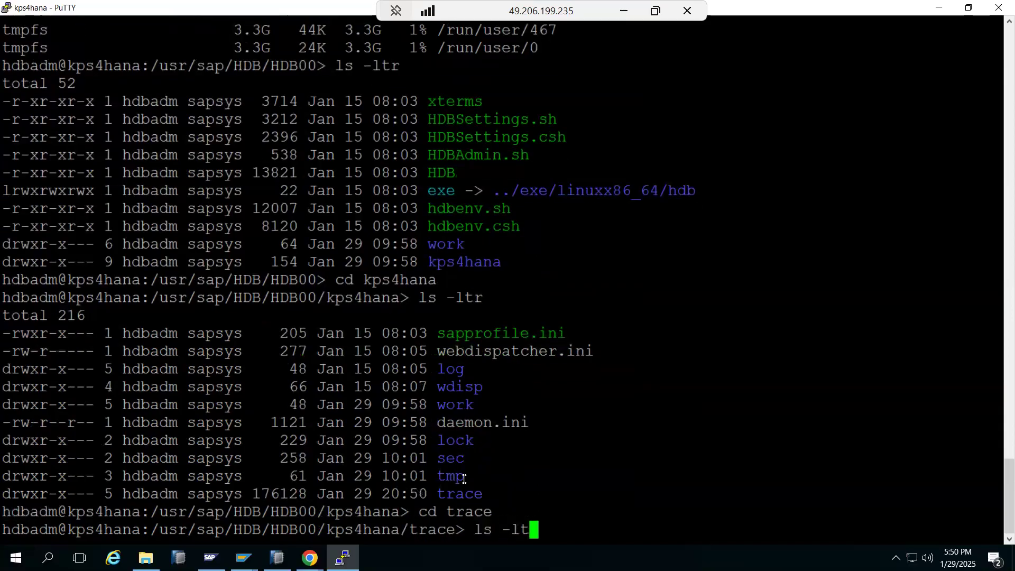
pyautogui.press('Return')
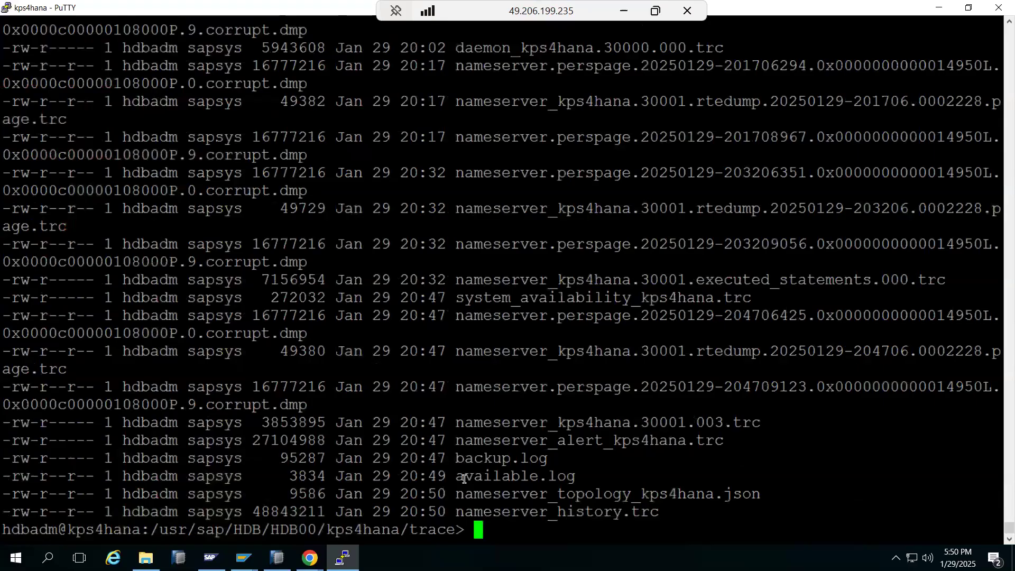
# Step: Delete the corrupt perspage dump, the rtedump file and all *rte* files, then list the rest
pyautogui.write('rm -rf')
pyautogui.doubleClick(516, 389)
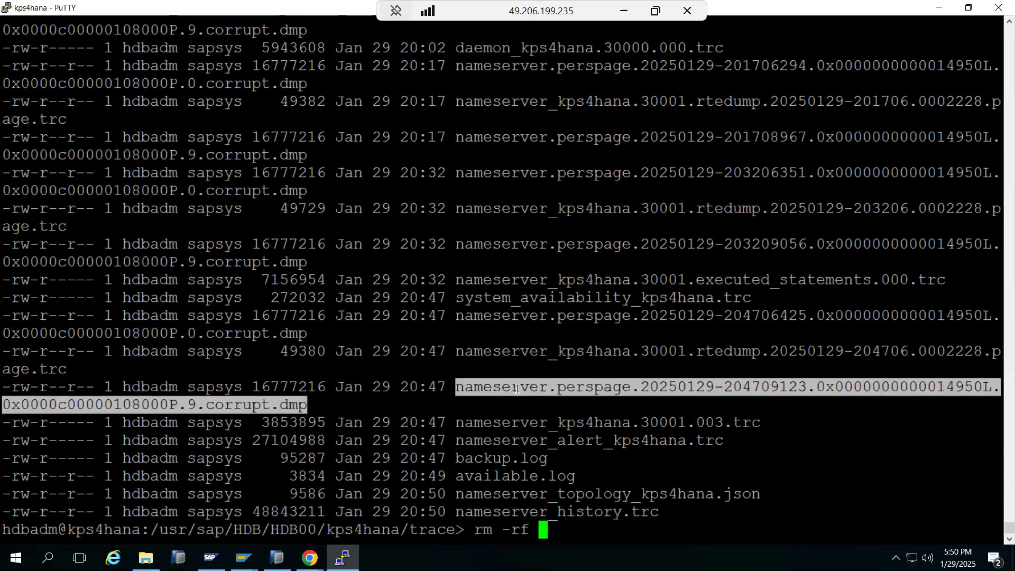
pyautogui.rightClick(516, 387)
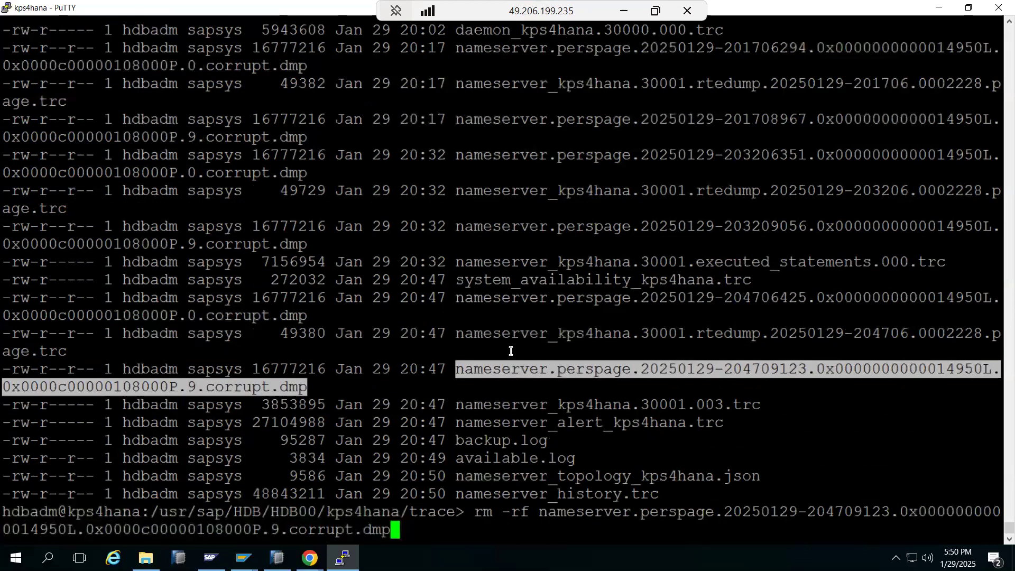
pyautogui.doubleClick(508, 333)
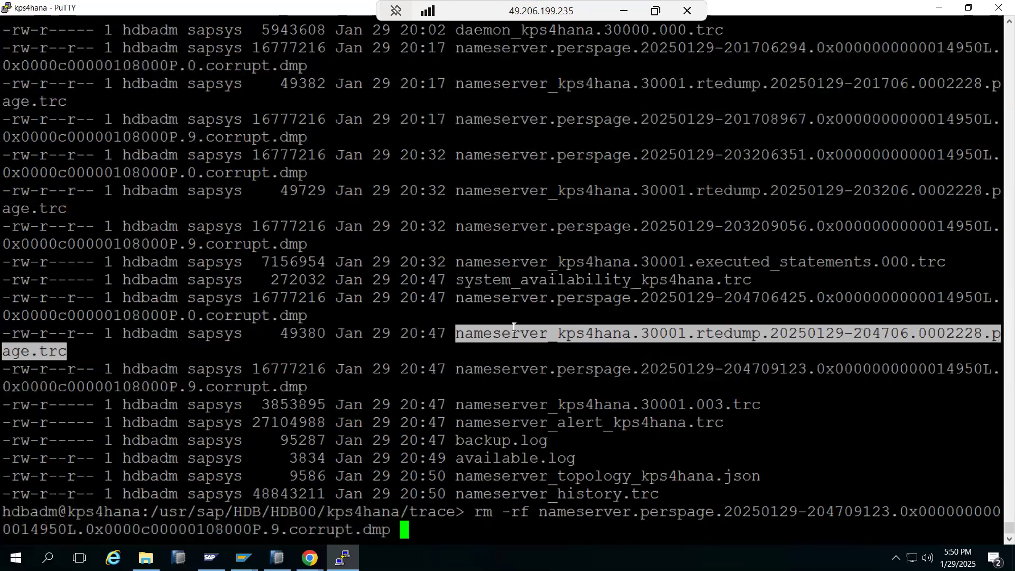
pyautogui.rightClick(514, 329)
pyautogui.press('Return')
pyautogui.write('r')
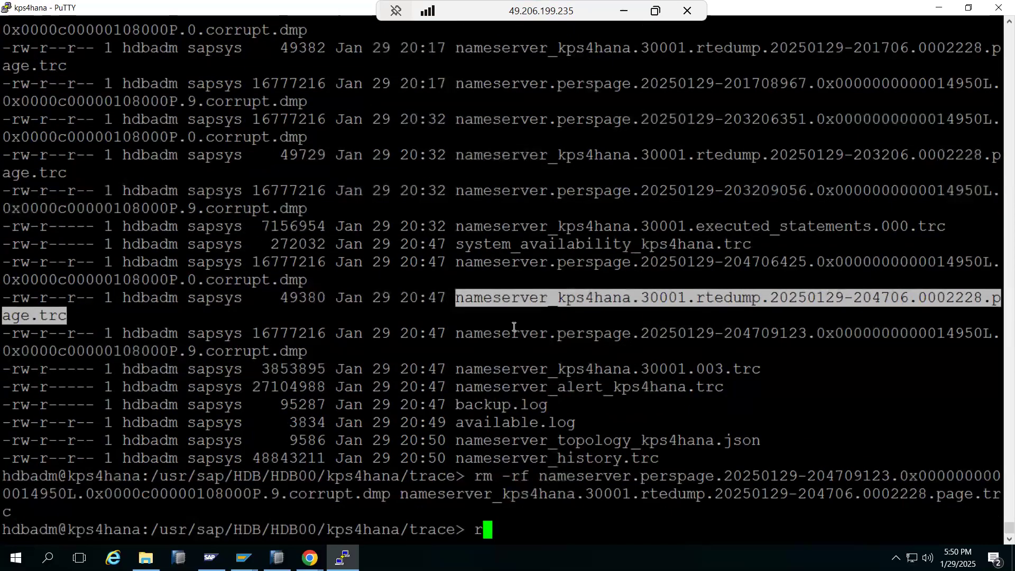
pyautogui.write('m -rf *rte*')
pyautogui.press('Return')
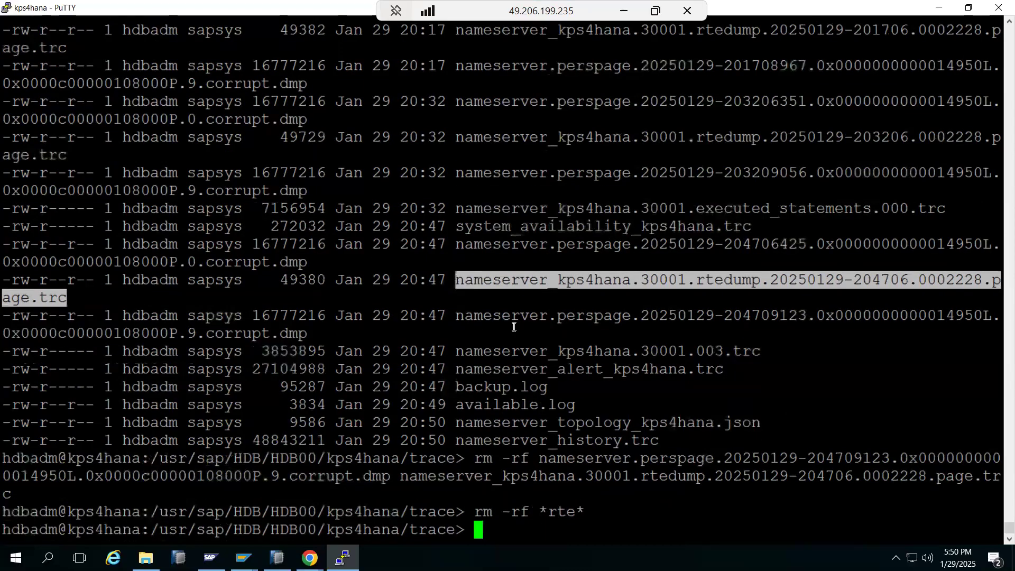
pyautogui.write('ls -ltr')
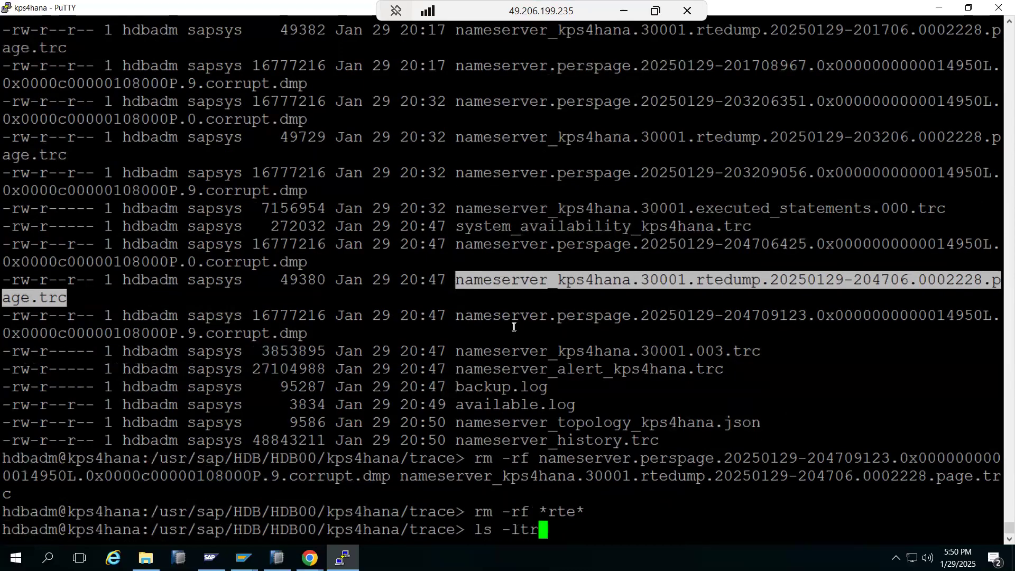
pyautogui.press('Return')
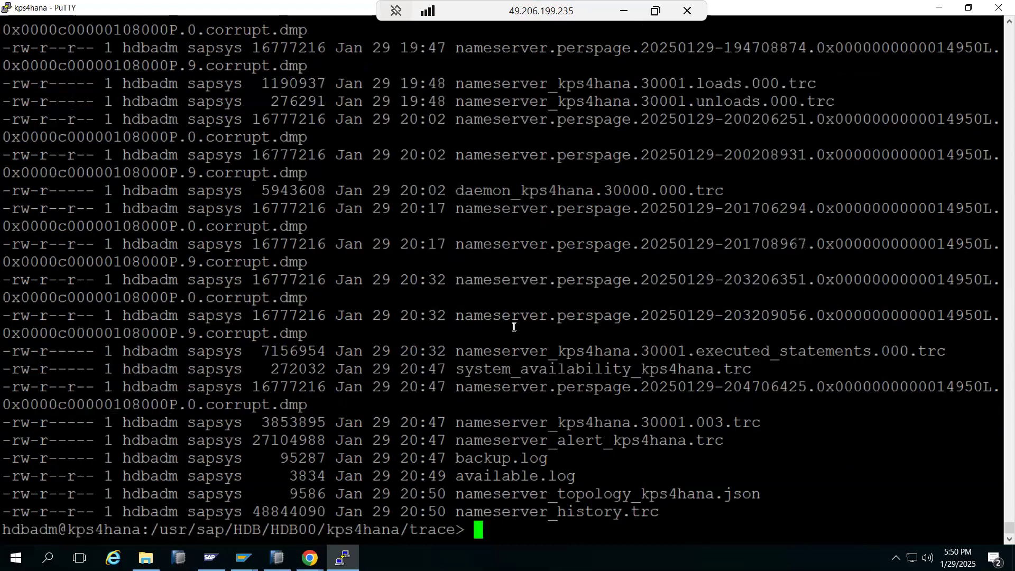
# Step: Delete all *perspage* files from the trace folder
pyautogui.scroll(20, 514, 327)
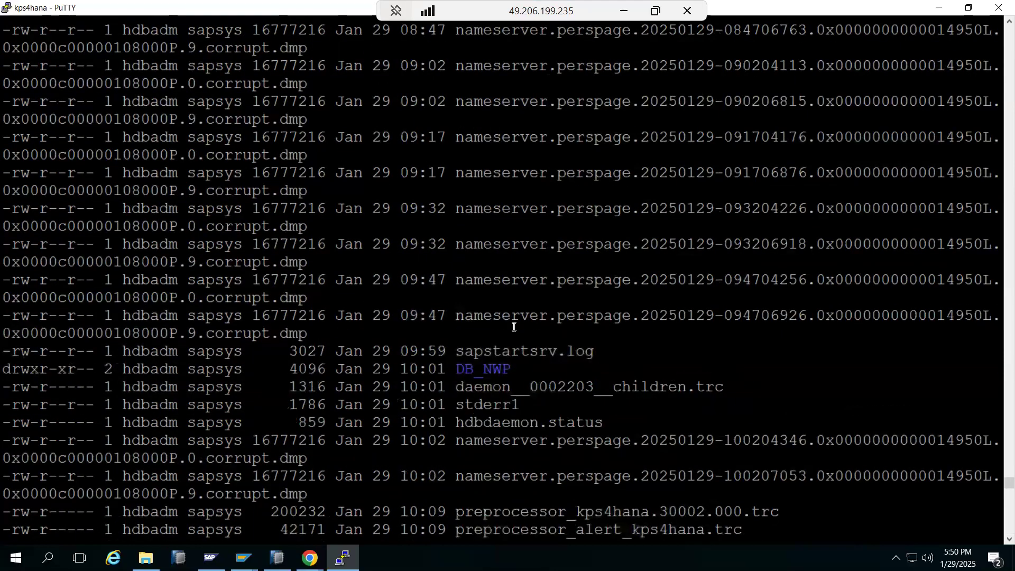
pyautogui.scroll(-20, 513, 327)
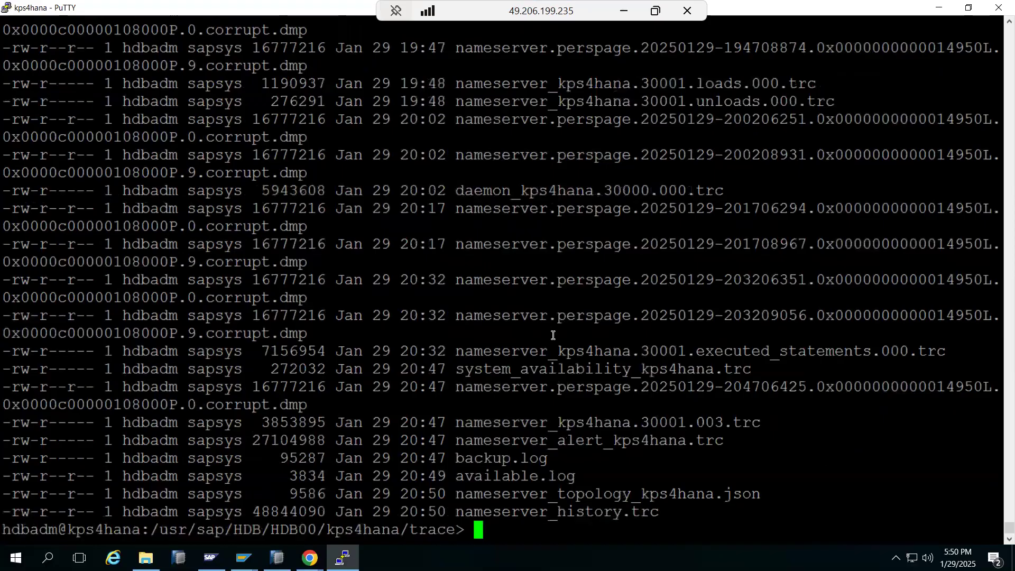
pyautogui.moveTo(558, 317); pyautogui.dragTo(625, 321)
pyautogui.press('super+c')
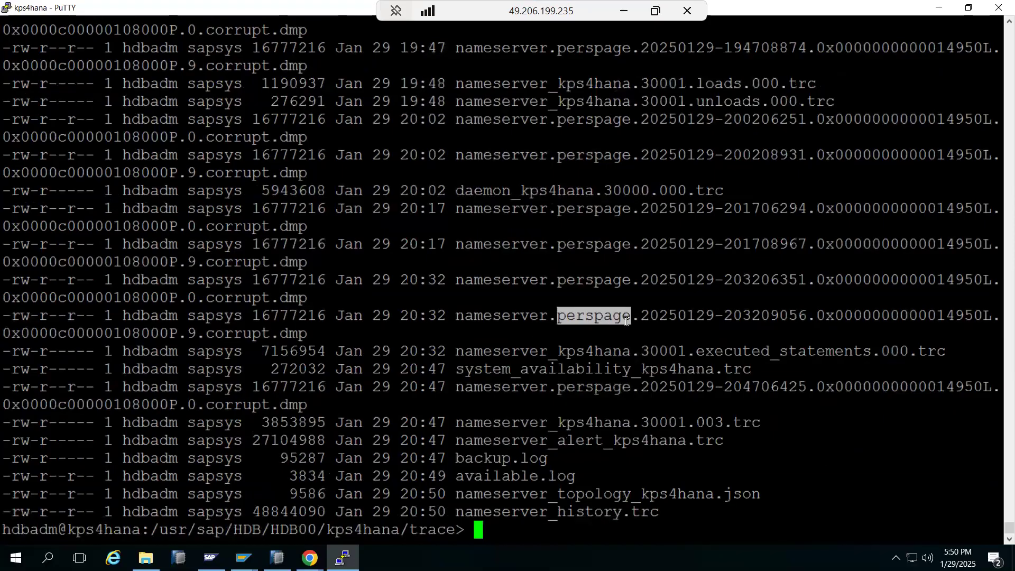
pyautogui.write('rm -rf *')
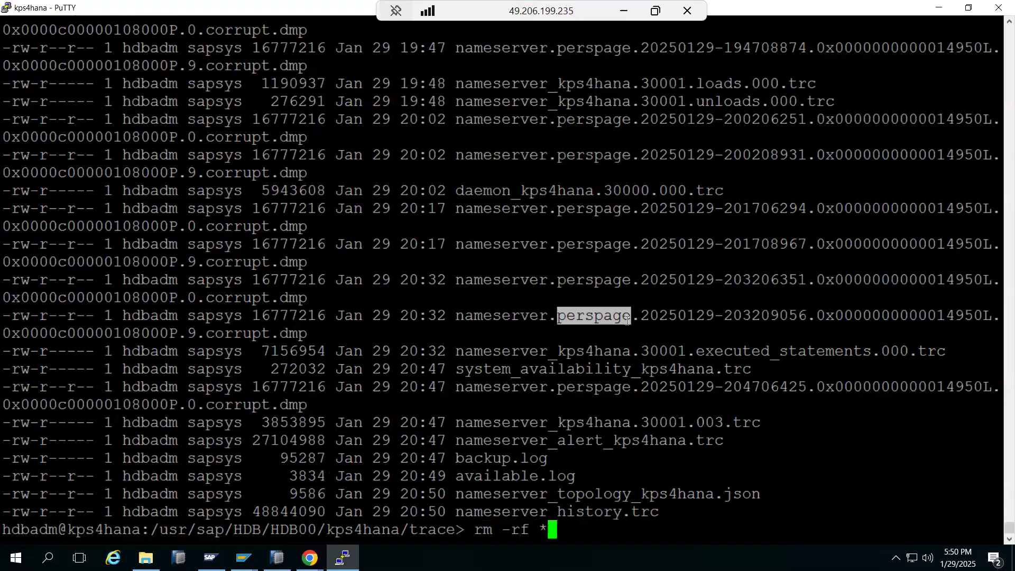
pyautogui.rightClick(627, 320)
pyautogui.write('*')
pyautogui.press('Return')
# Step: Check free disk space with df -h, then list the contents of /hana by date
pyautogui.write('df -h')
pyautogui.press('Return')
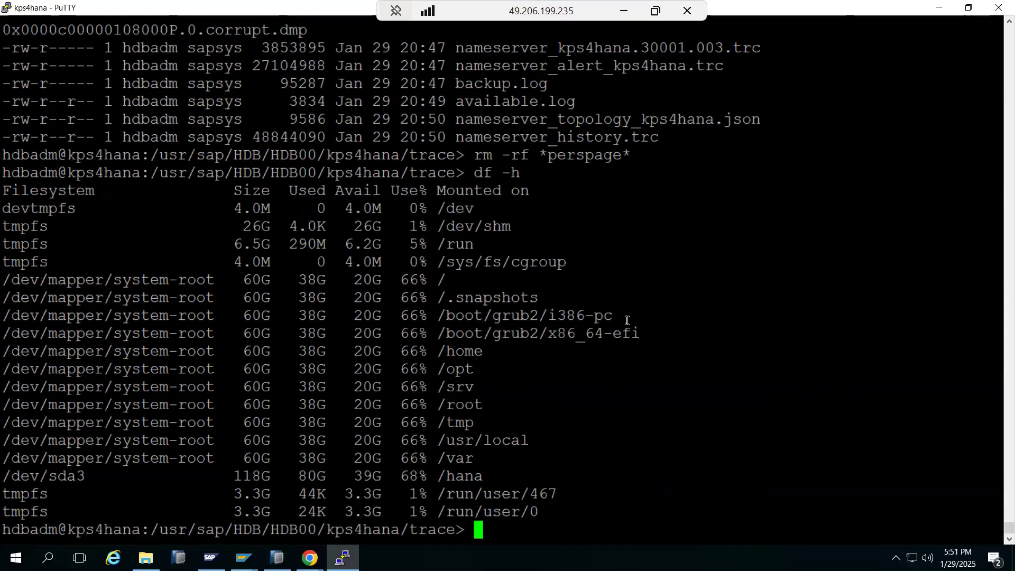
pyautogui.write('cd /hana')
pyautogui.press('Return')
pyautogui.write('ls -lt')
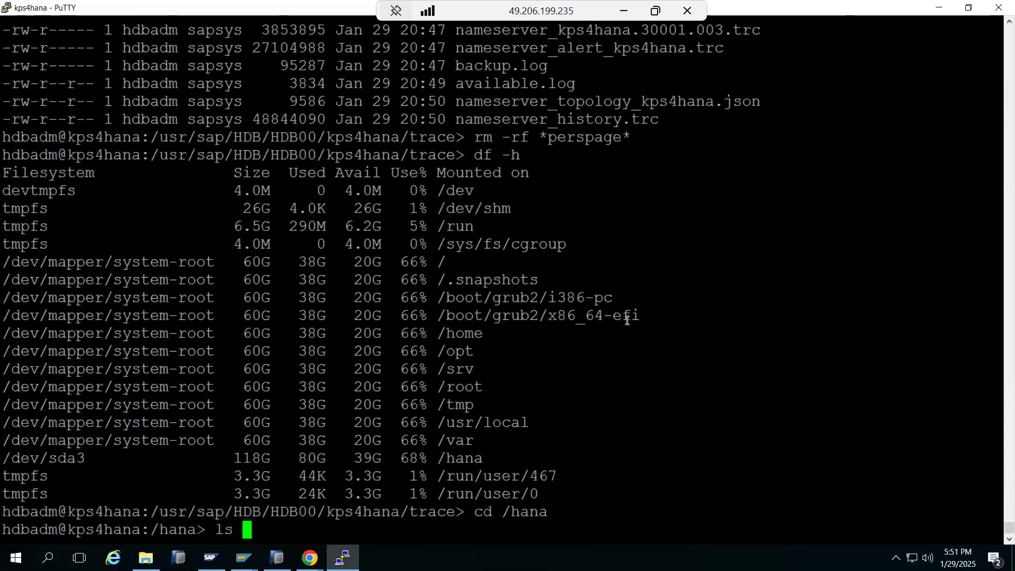
pyautogui.write('r')
pyautogui.press('Return')
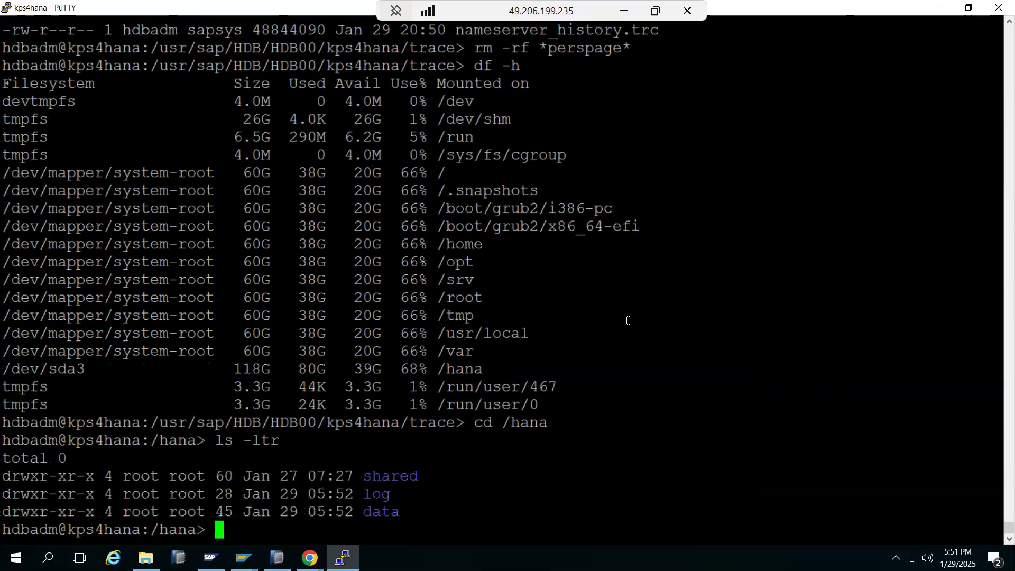
# Step: Begin the mkdir swpmexport command in /hana
pyautogui.write('mkdir swpmexport')
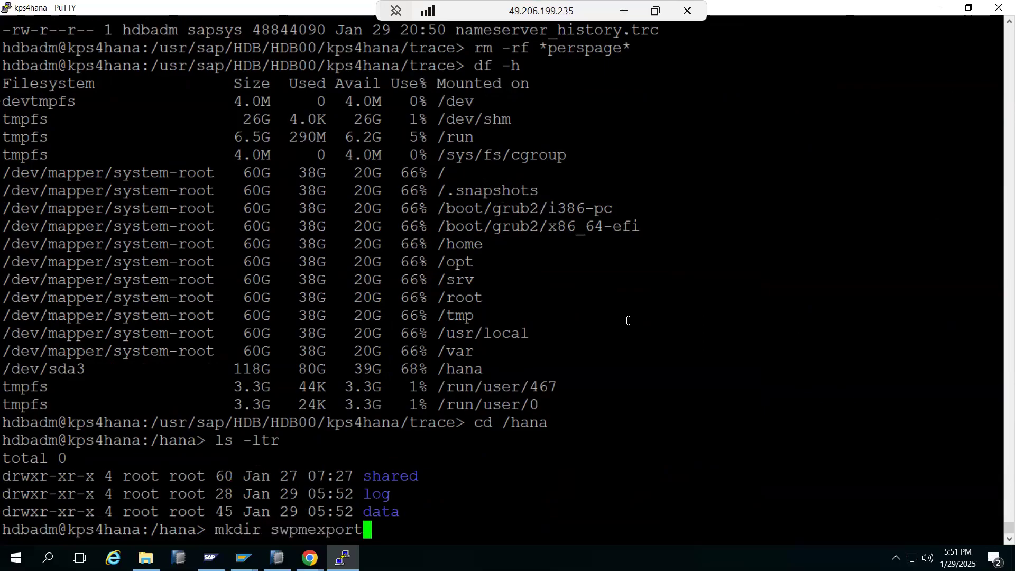
# Step: Create the swpmexport folder in /hana as root after the first mkdir fails
pyautogui.press('Return')
pyautogui.write('exit')
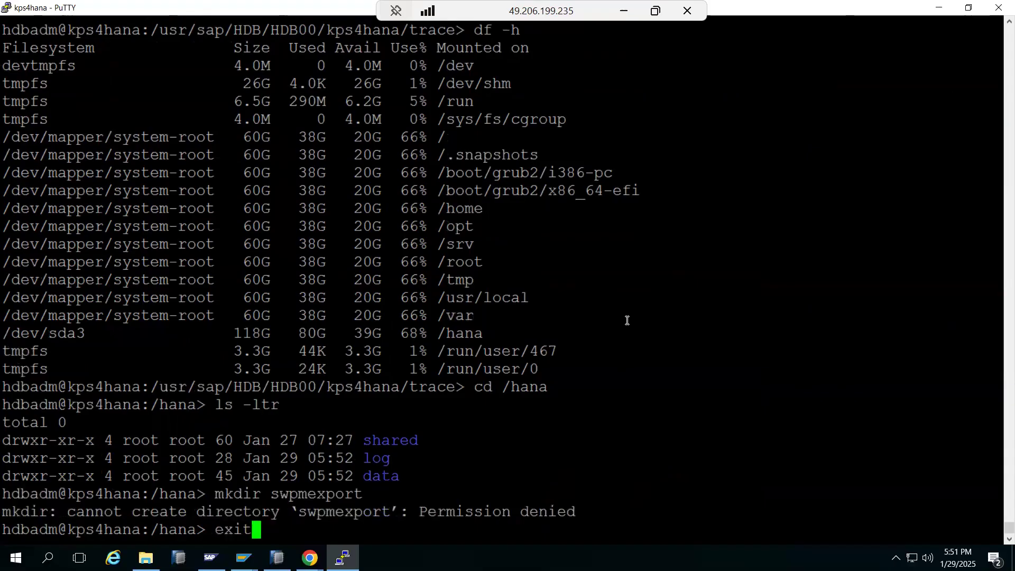
pyautogui.press('Return')
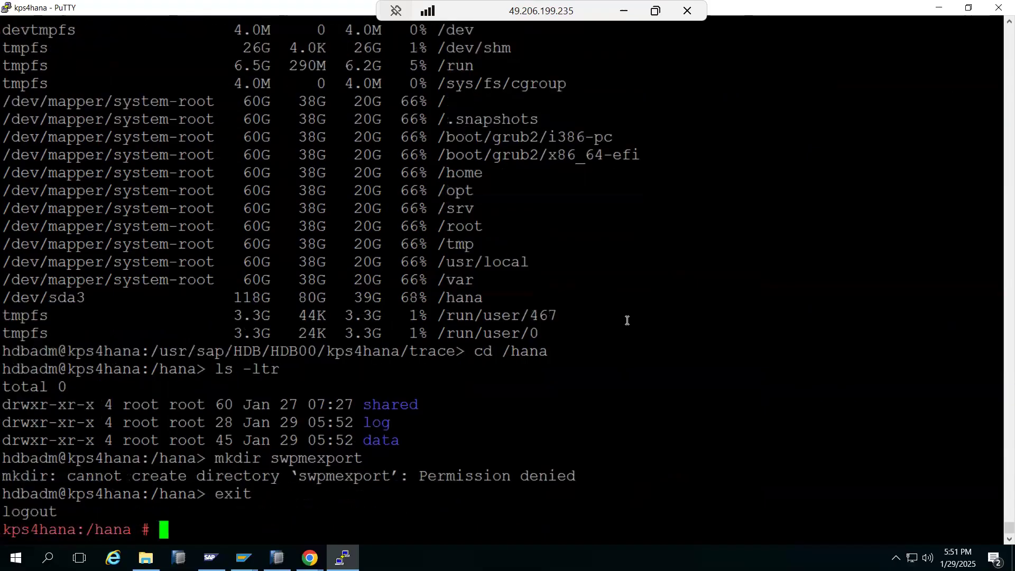
pyautogui.write('mkdir s')
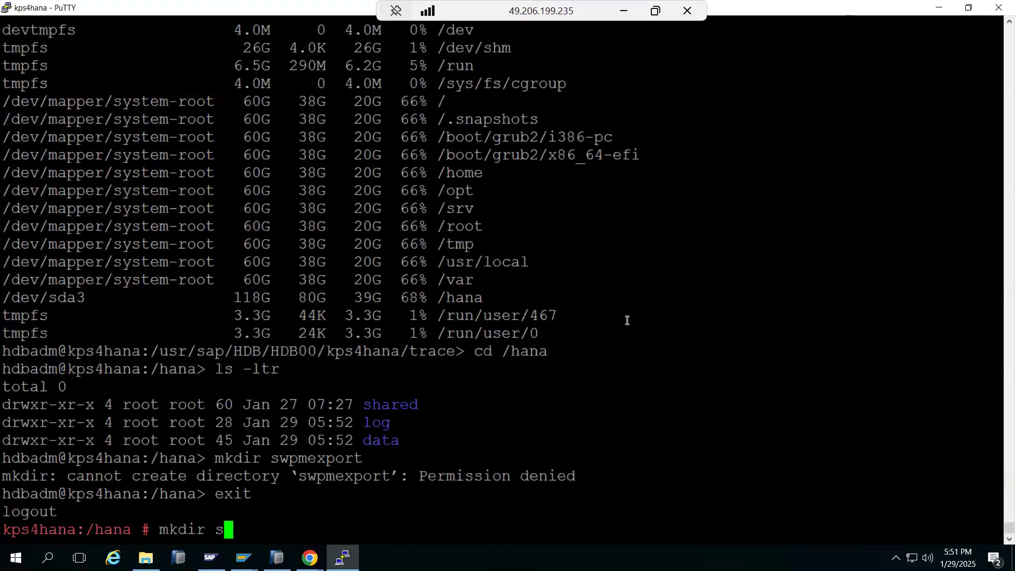
pyautogui.write('wpmexport')
pyautogui.press('Return')
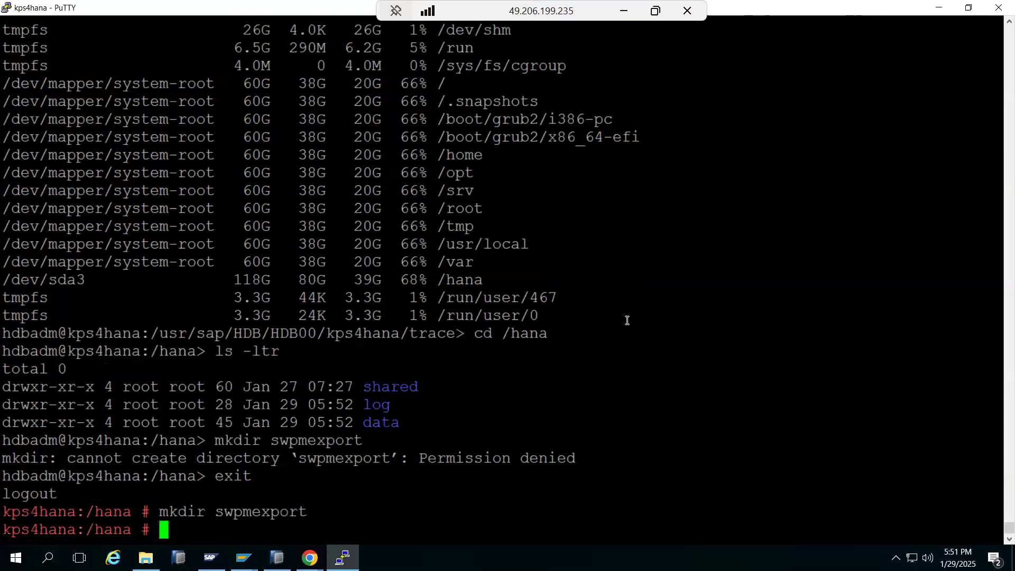
# Step: Make the swpmexport folder world-writable with chmod -R 777
pyautogui.write('chmod -R')
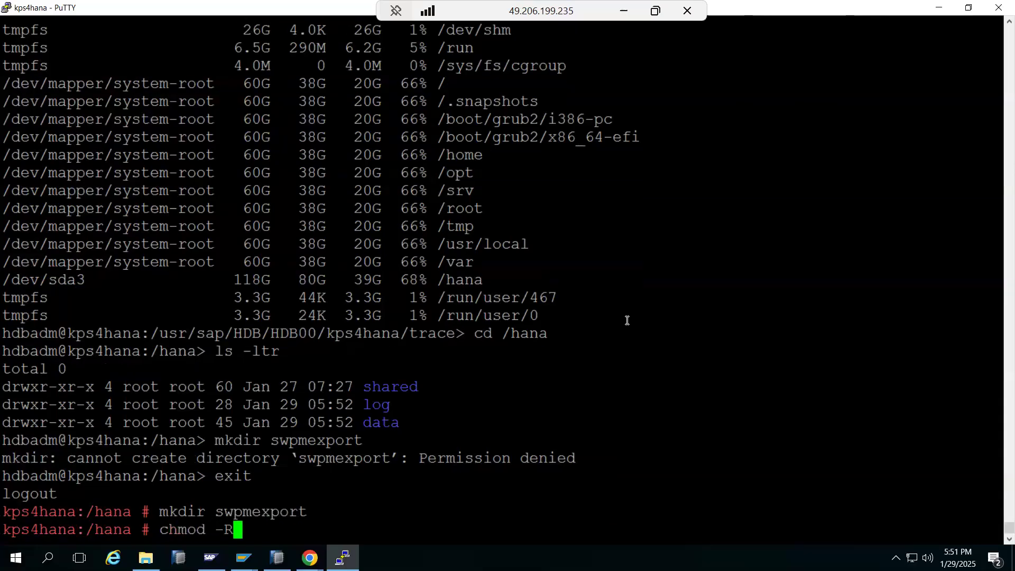
pyautogui.write(' 777')
pyautogui.doubleClick(290, 507)
pyautogui.rightClick(319, 486)
pyautogui.press('Return')
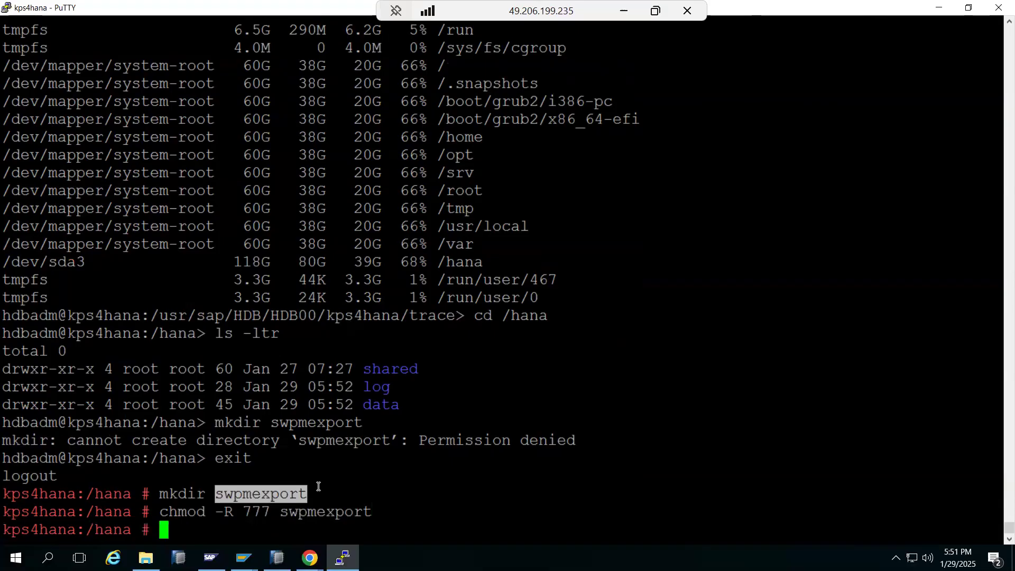
# Step: Launch the ./sapinst installer from /tmp
pyautogui.write('cd /tmp')
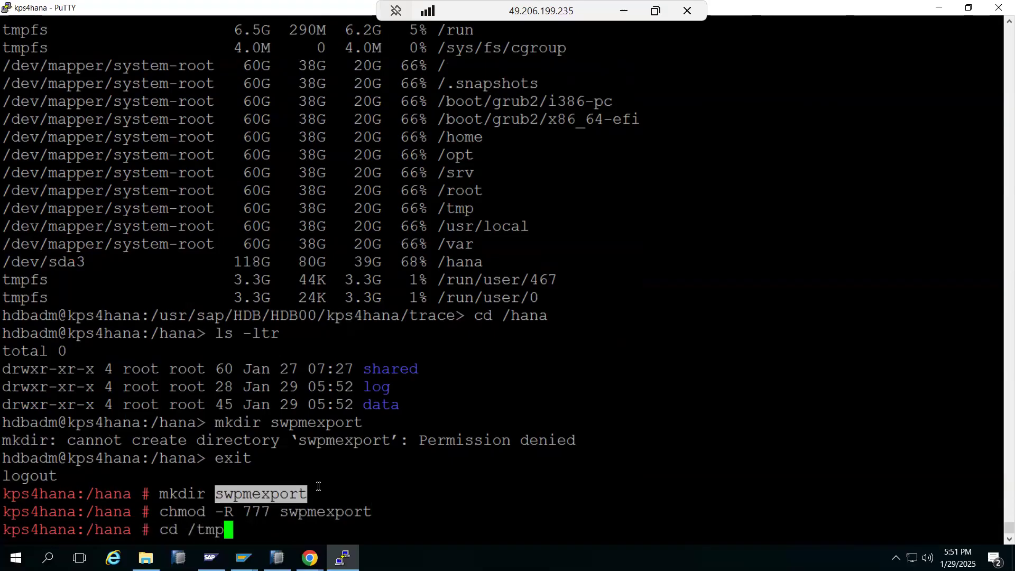
pyautogui.press('Return')
pyautogui.write('./s')
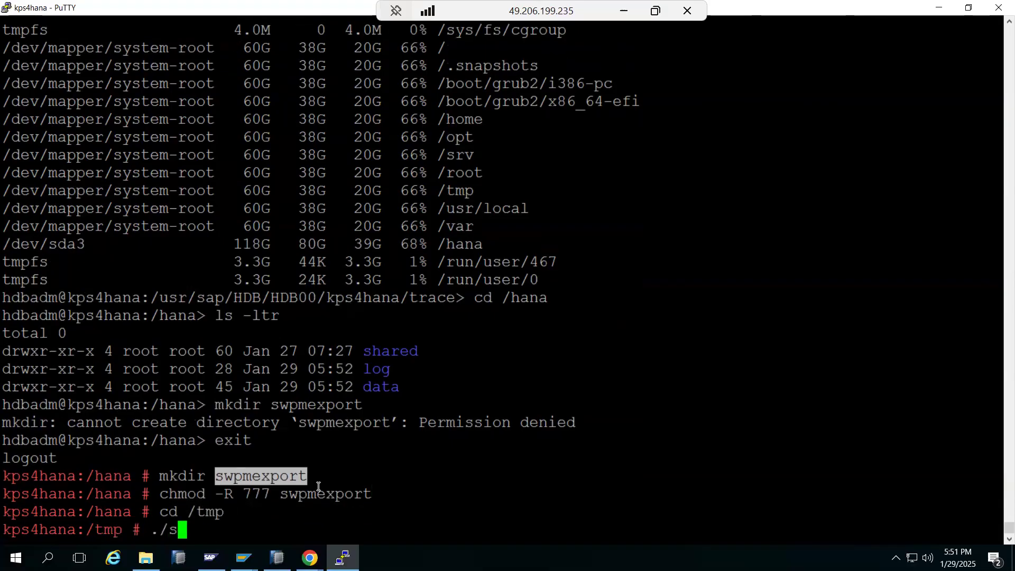
pyautogui.write('apinst')
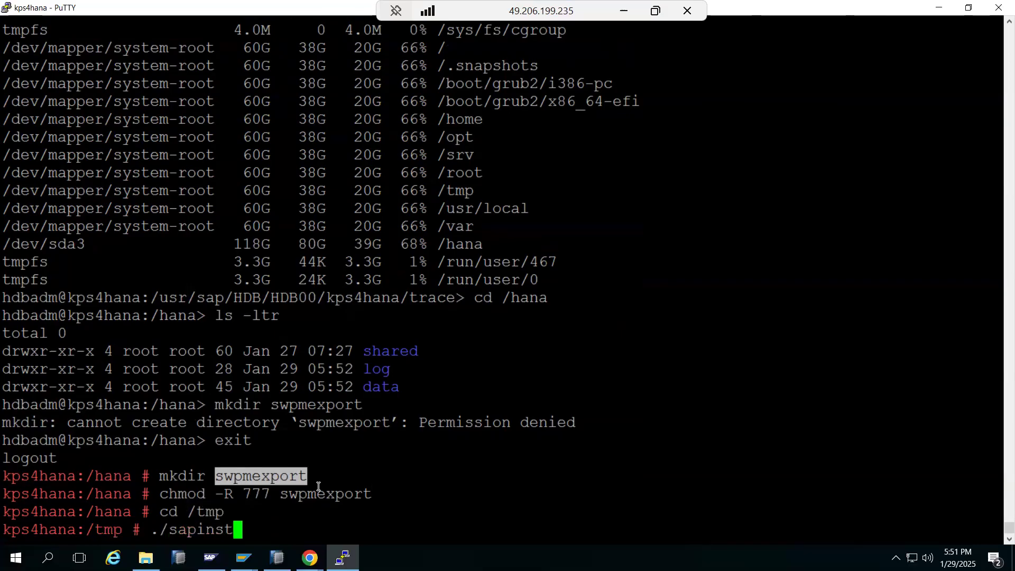
pyautogui.press('Return')
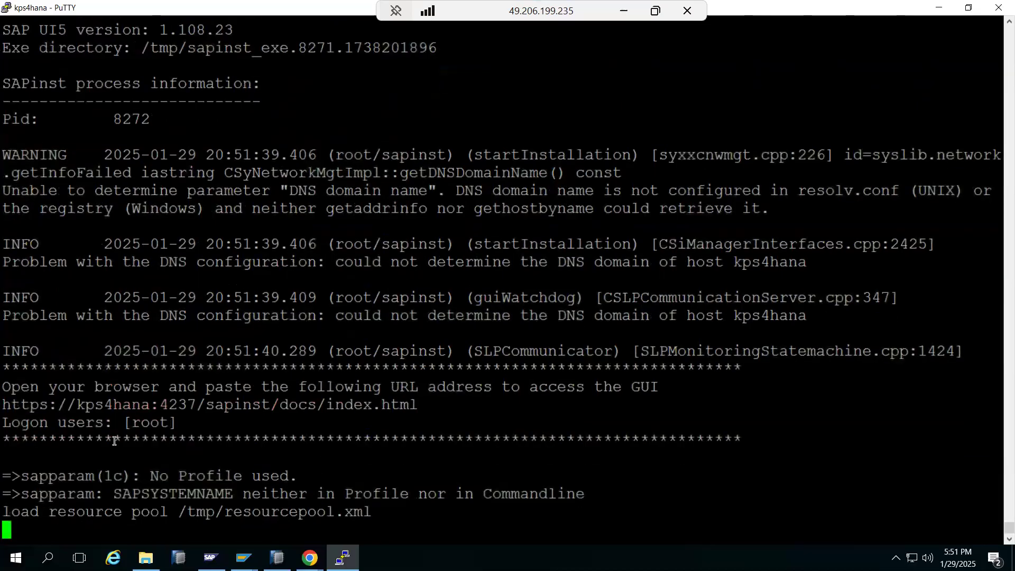
# Step: Load the sapinst GUI address copied from PuTTY in Chrome
pyautogui.moveTo(3, 405); pyautogui.dragTo(413, 402)
pyautogui.hotkey('ctrl', 'c')
pyautogui.click(342, 558)
pyautogui.moveTo(310, 557)
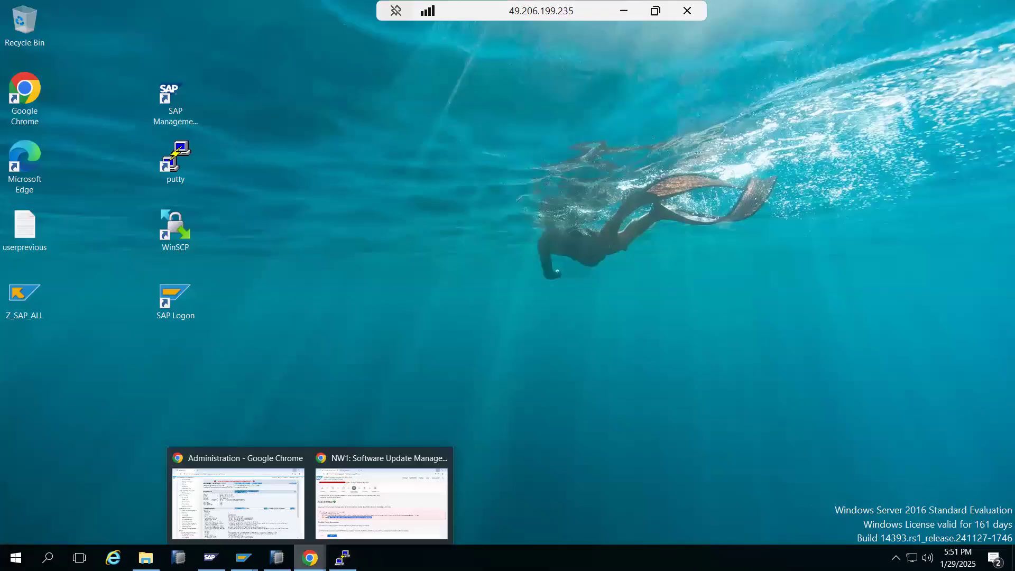
pyautogui.click(277, 521)
pyautogui.click(221, 41)
pyautogui.hotkey('ctrl', 'v')
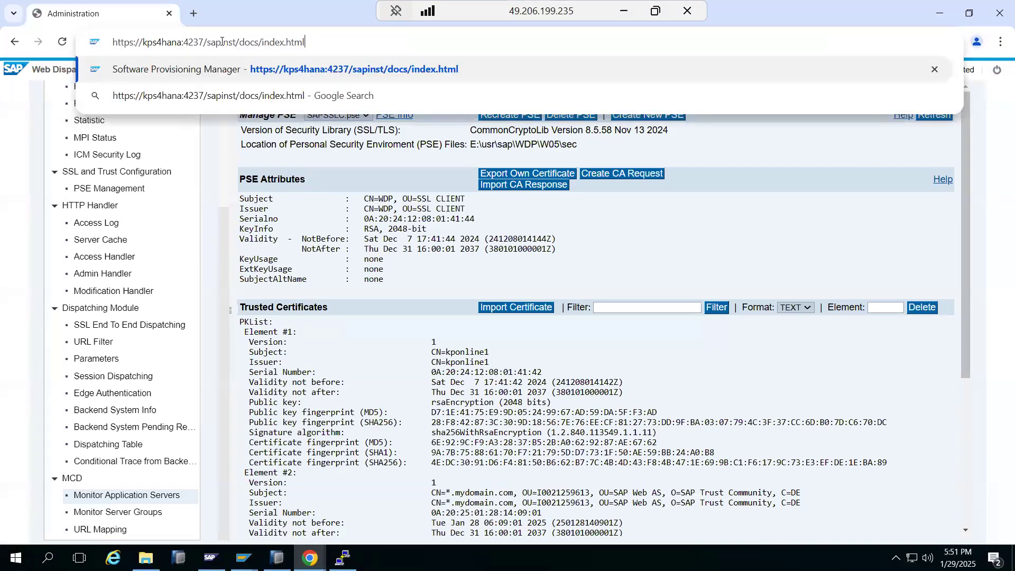
pyautogui.press('Return')
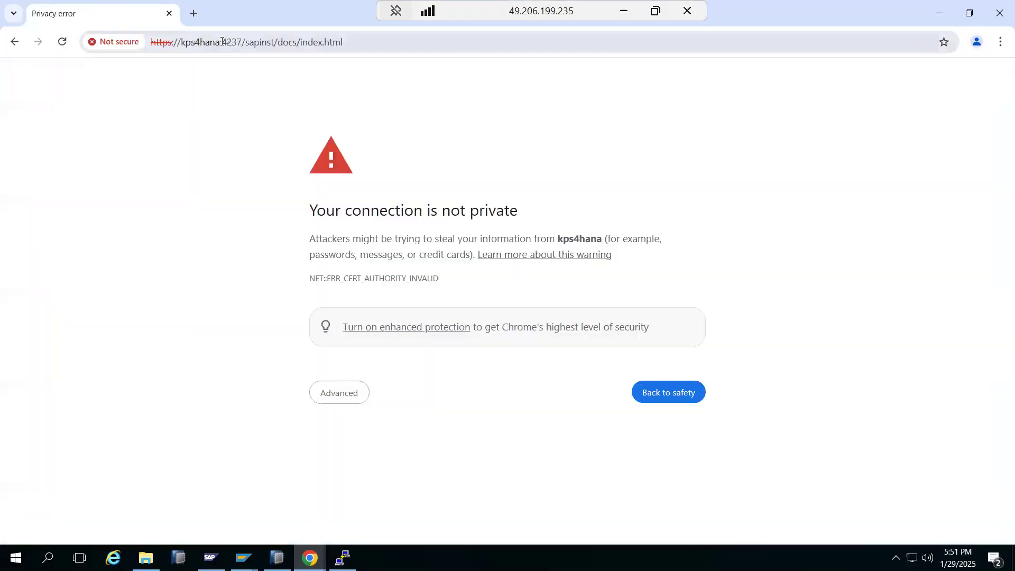
# Step: Bypass the certificate warning and sign in as root with the account password
pyautogui.click(332, 399)
pyautogui.click(341, 495)
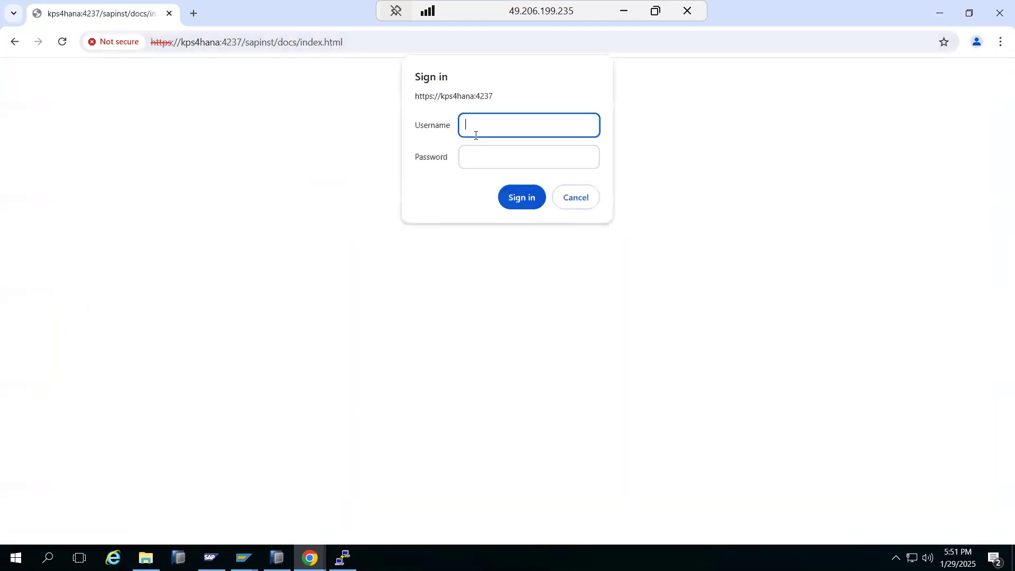
pyautogui.write('root')
pyautogui.press('Tab')
pyautogui.write('•••••••••')
pyautogui.press('Return')
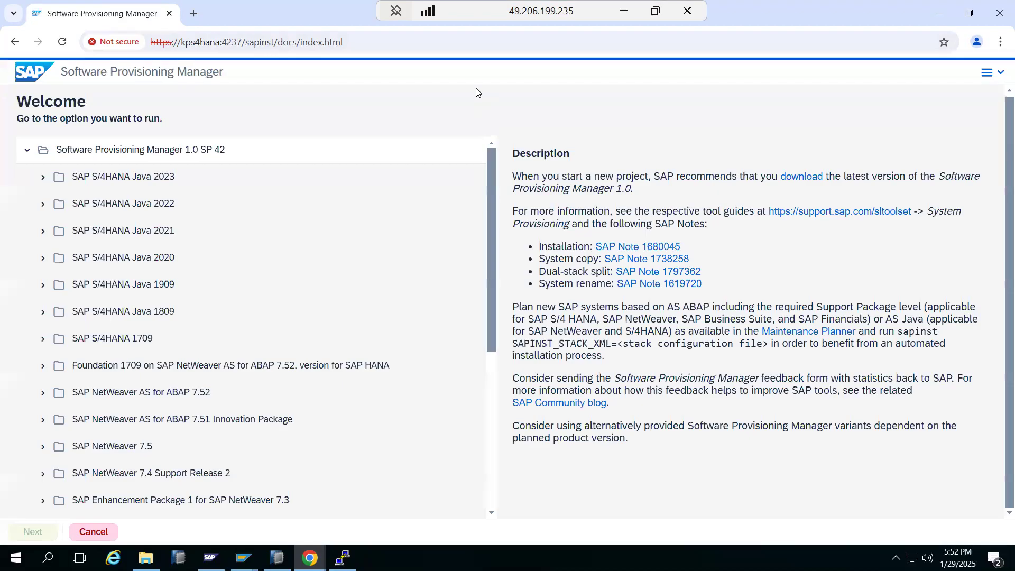
# Step: Expand SAP NetWeaver 7.5, reload the welcome page, then expand it again to list databases
pyautogui.scroll(-3, 111, 392)
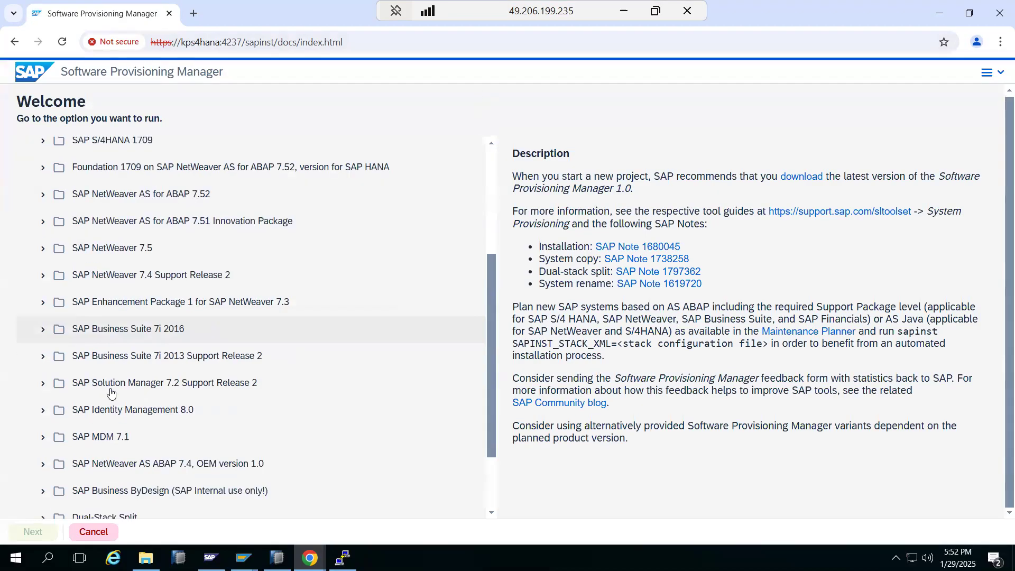
pyautogui.click(43, 248)
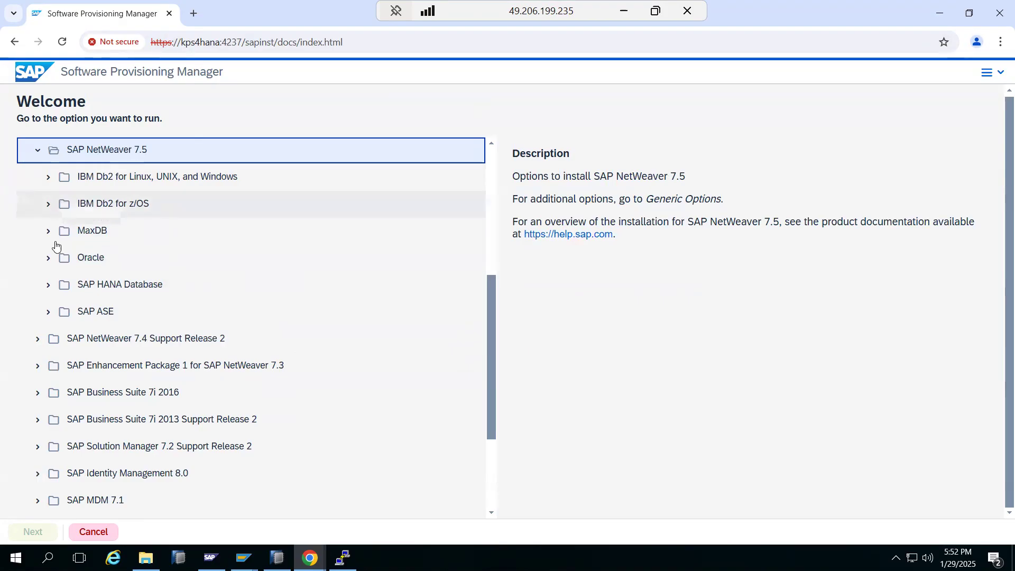
pyautogui.scroll(5, 56, 246)
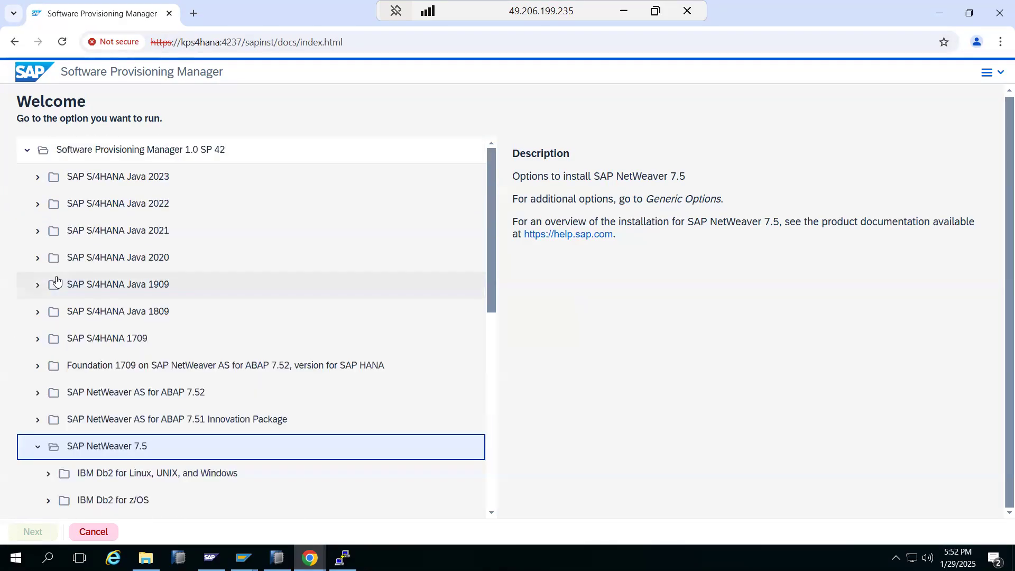
pyautogui.scroll(-5, 57, 280)
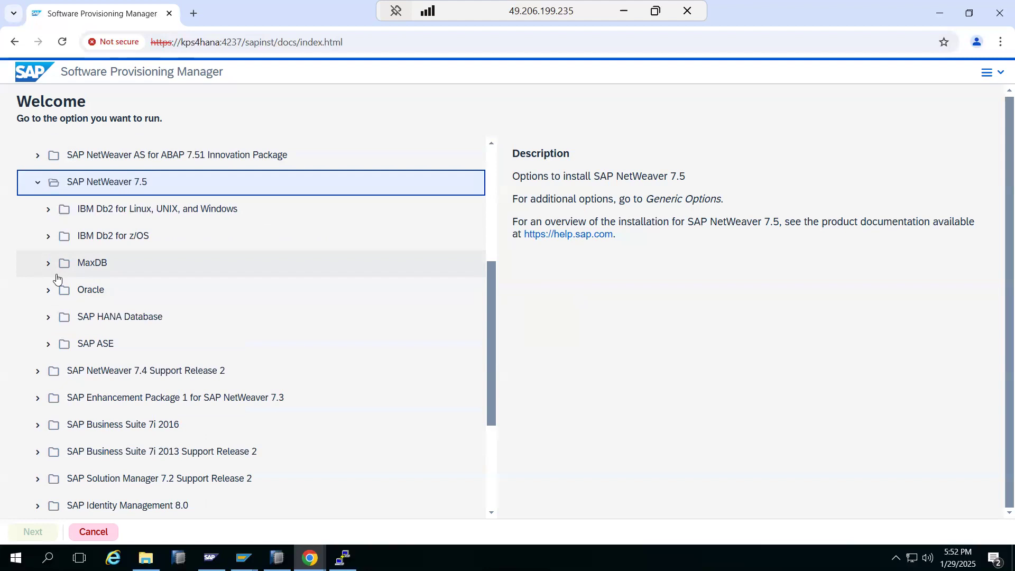
pyautogui.scroll(5, 57, 279)
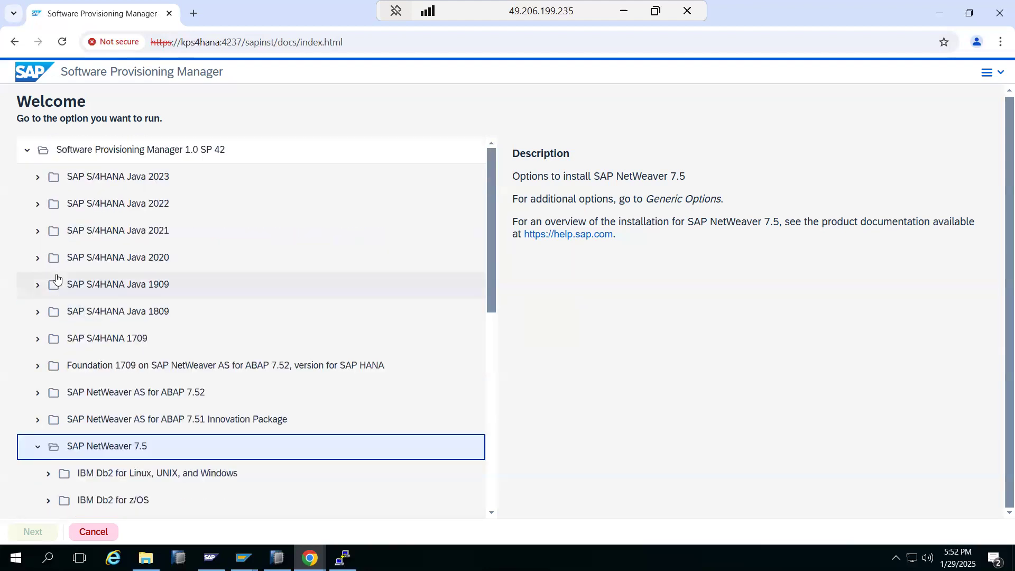
pyautogui.click(63, 42)
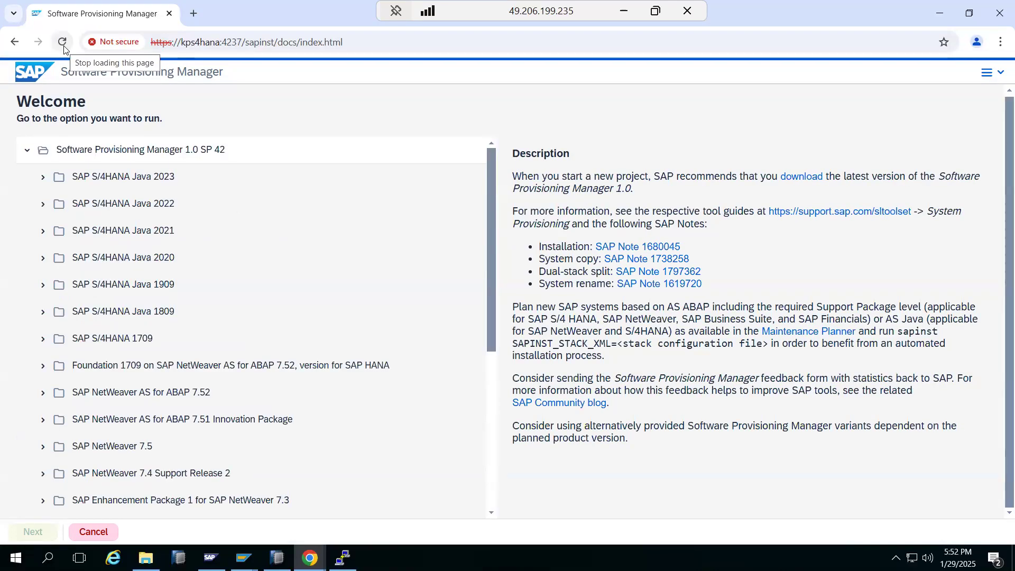
pyautogui.scroll(-4, 109, 389)
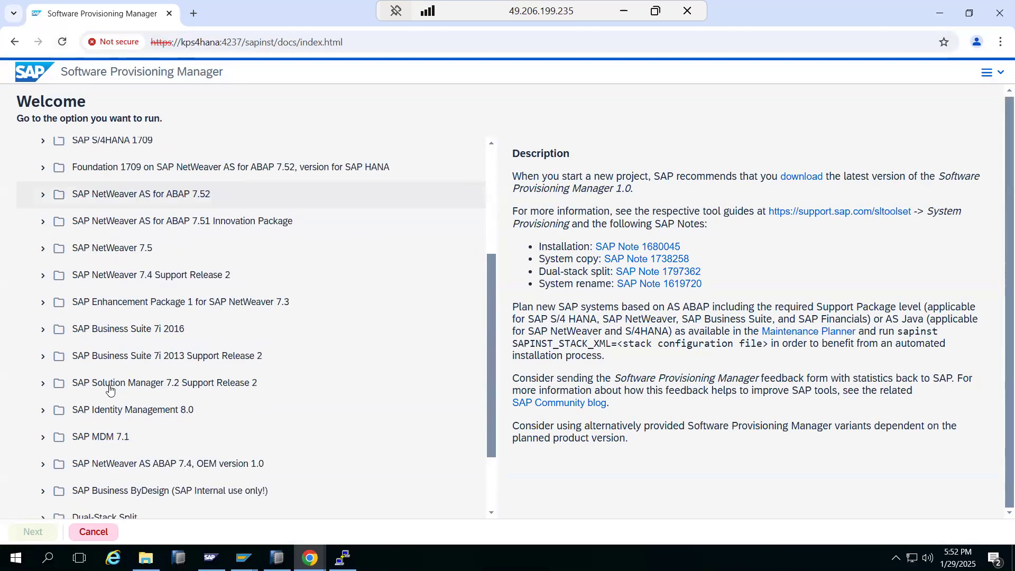
pyautogui.click(44, 249)
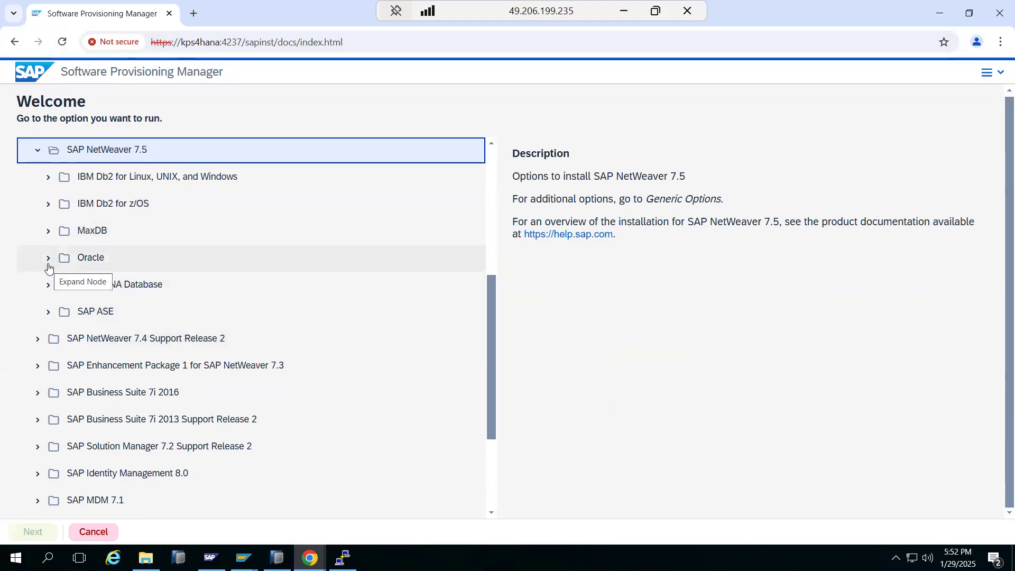
# Step: Expand SAP HANA Database > System Copy > Source System > Based on AS ABAP and select Database Instance Export
pyautogui.click(49, 286)
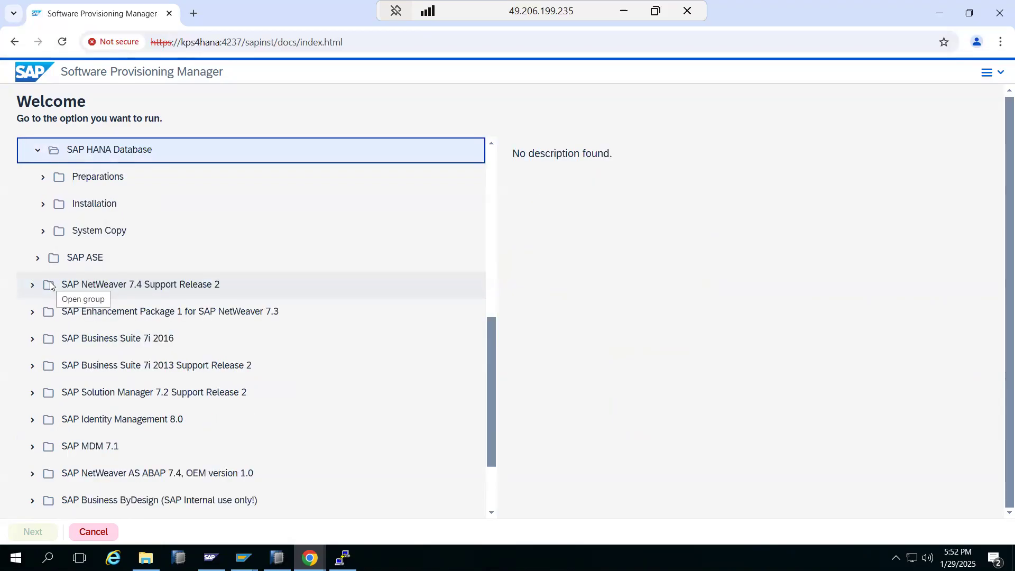
pyautogui.moveTo(78, 234); pyautogui.dragTo(127, 234)
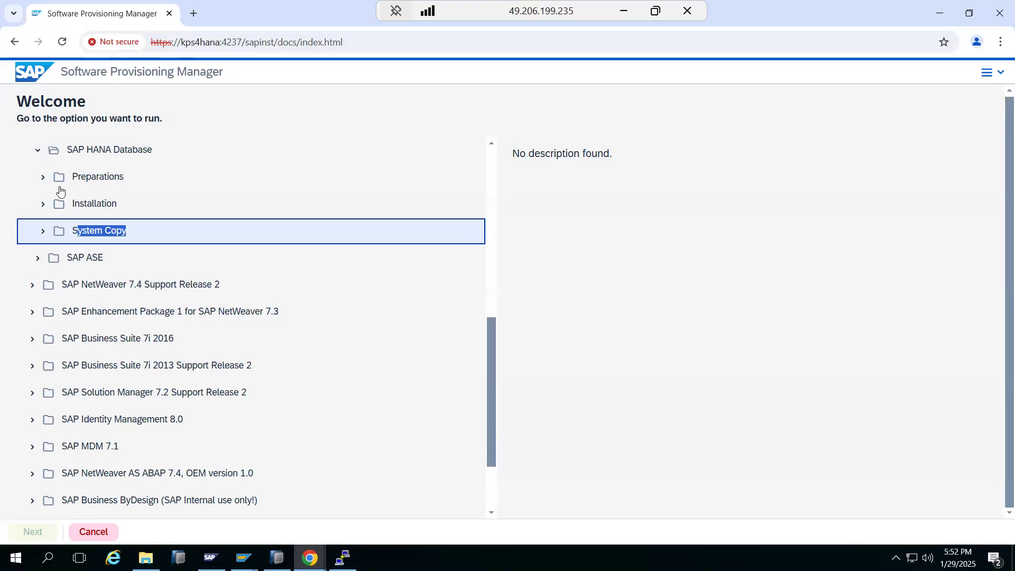
pyautogui.moveTo(85, 150); pyautogui.dragTo(132, 150)
pyautogui.click(43, 231)
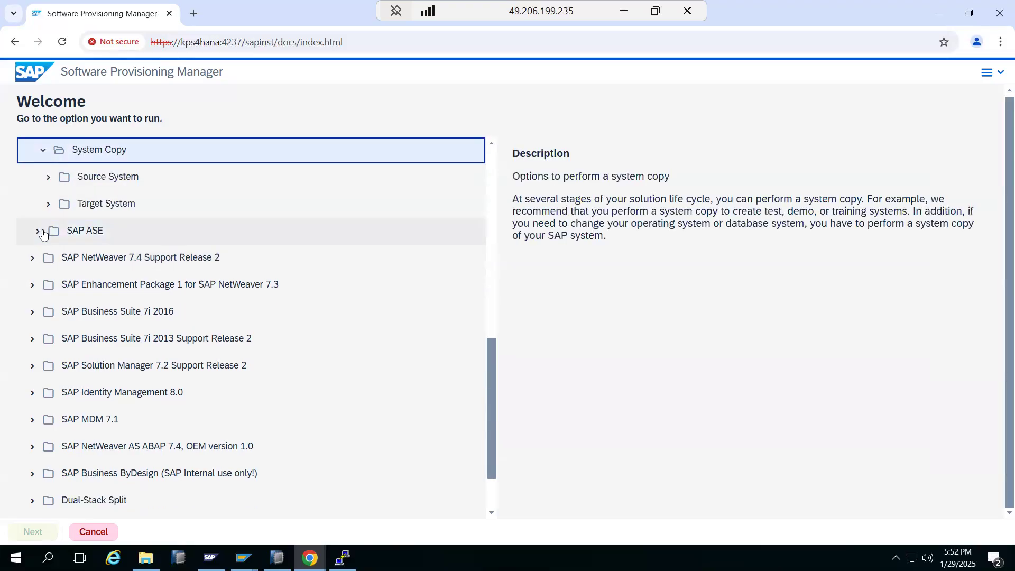
pyautogui.click(51, 179)
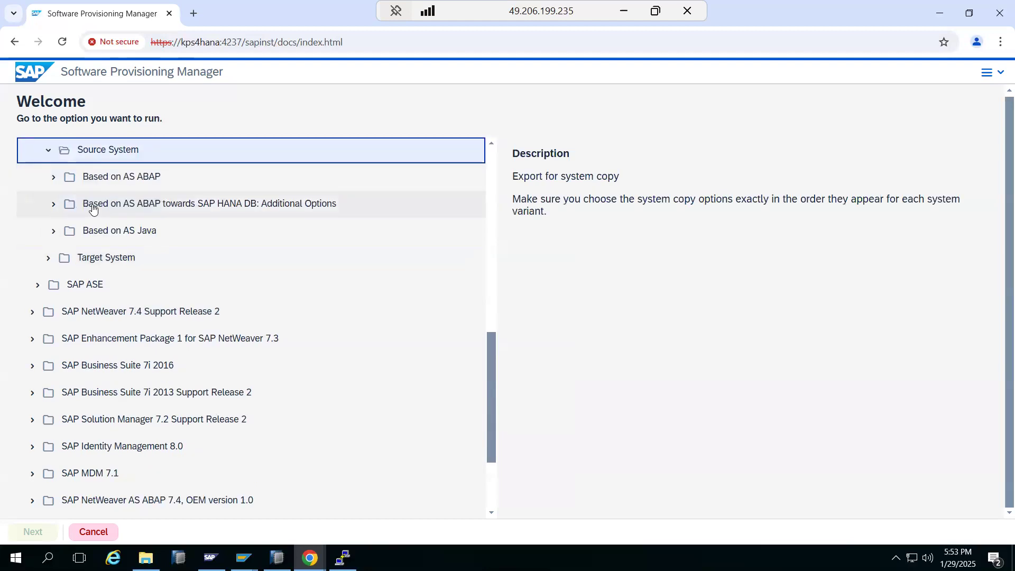
pyautogui.click(54, 178)
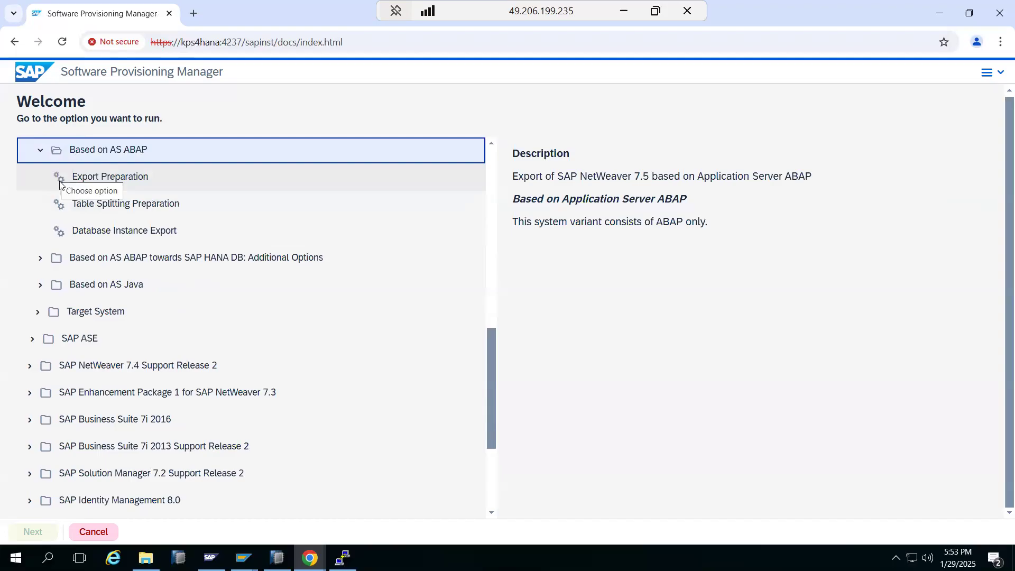
pyautogui.click(84, 232)
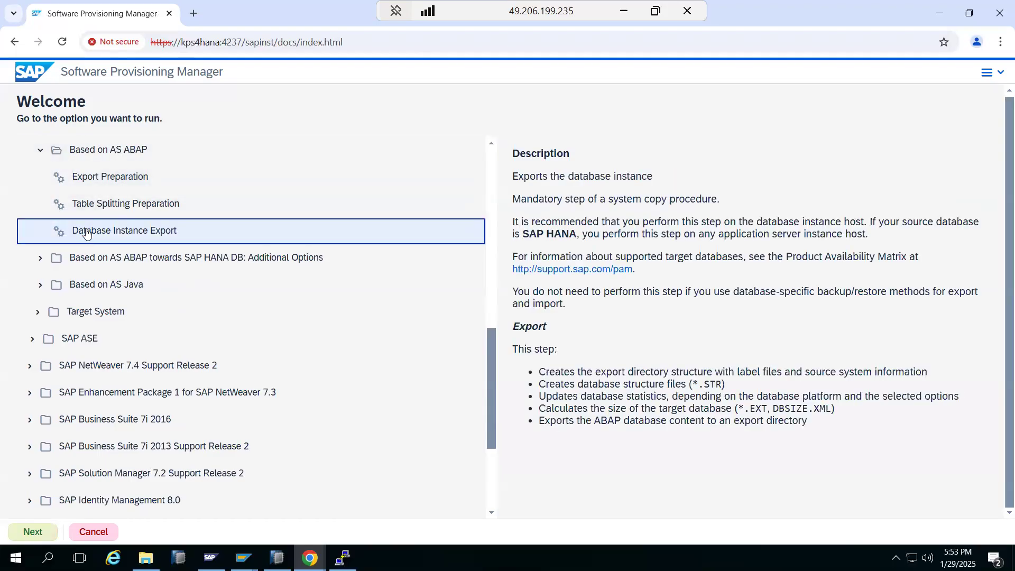
pyautogui.scroll(8, 87, 233)
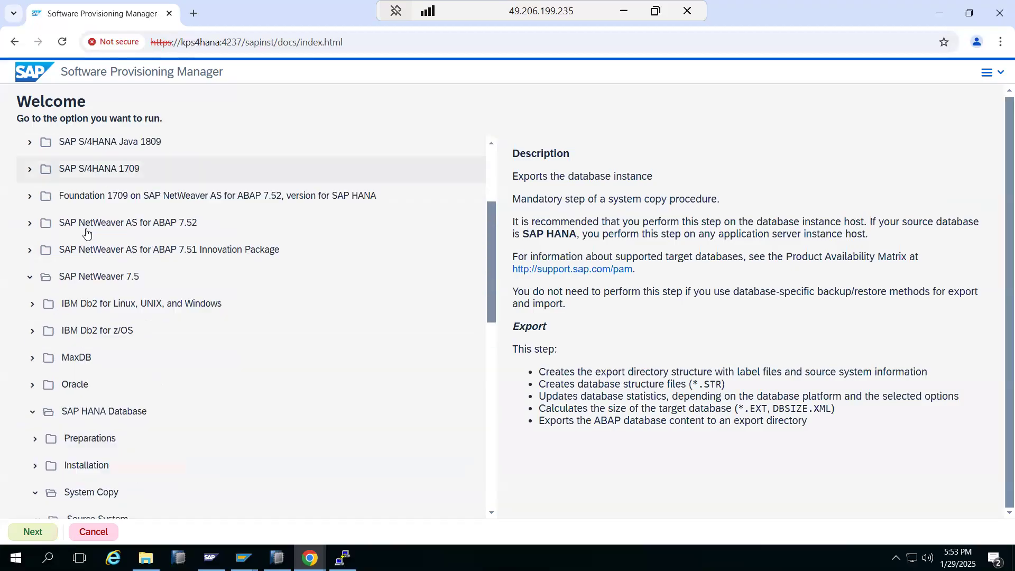
# Step: Re-expand the tree from SAP NetWeaver 7.5 and double-click Database Instance Export to launch it
pyautogui.click(30, 277)
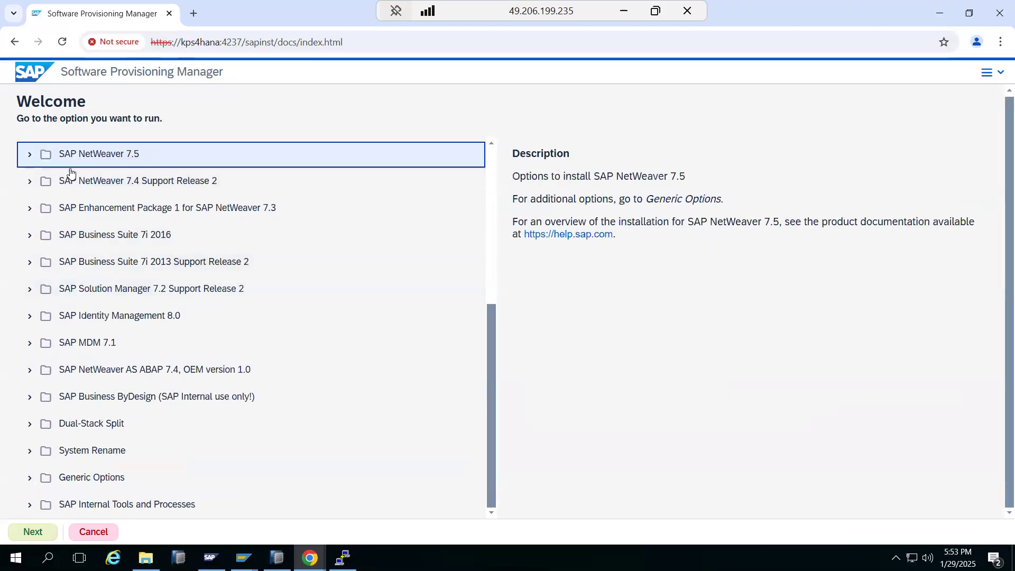
pyautogui.click(29, 155)
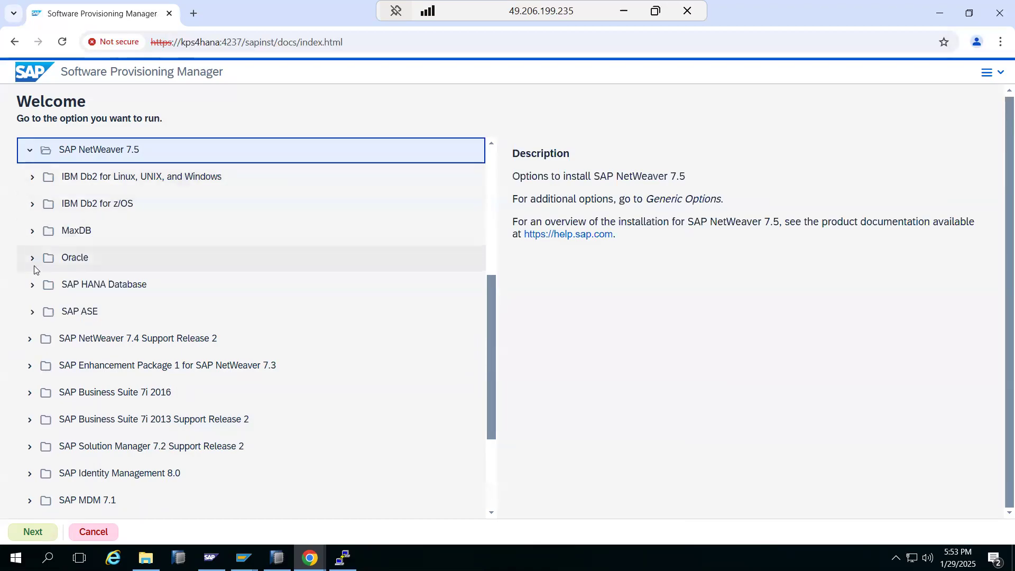
pyautogui.click(33, 283)
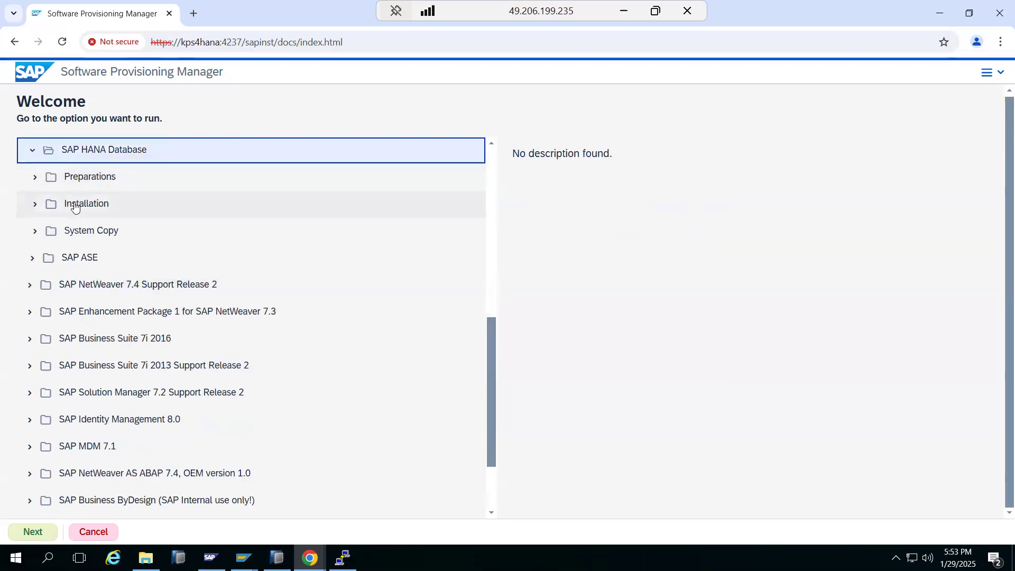
pyautogui.moveTo(68, 234); pyautogui.dragTo(109, 234)
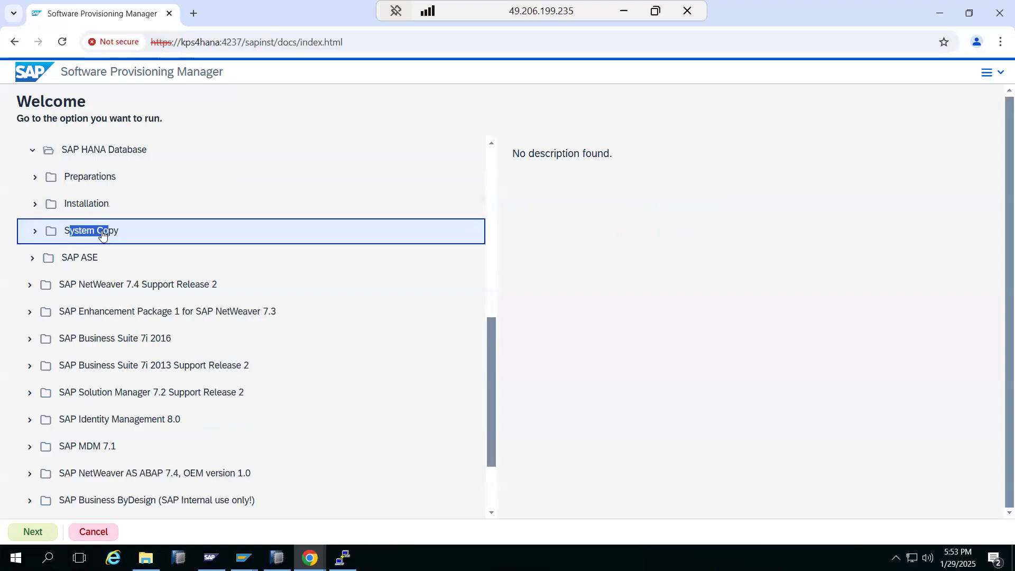
pyautogui.click(34, 232)
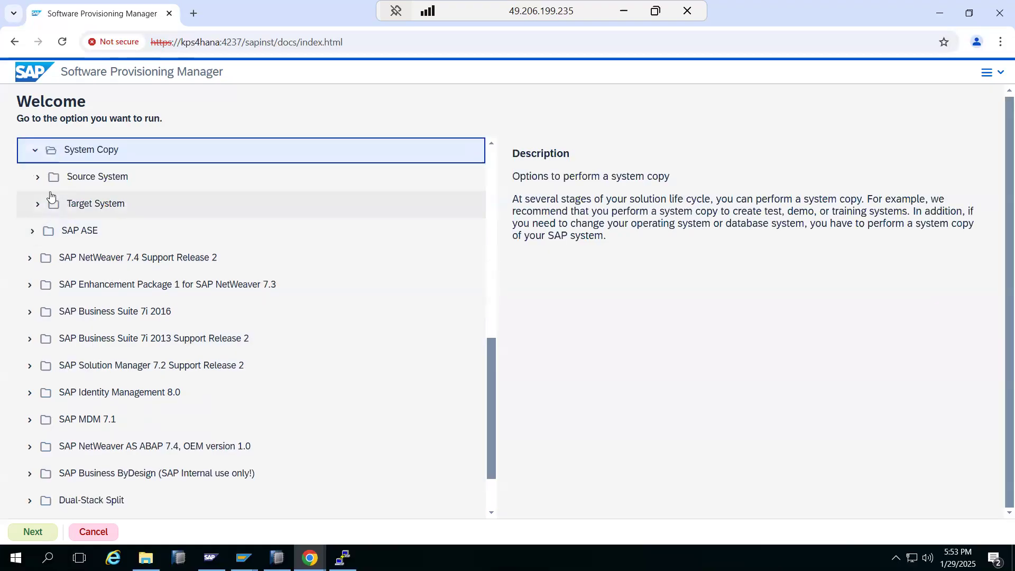
pyautogui.click(39, 178)
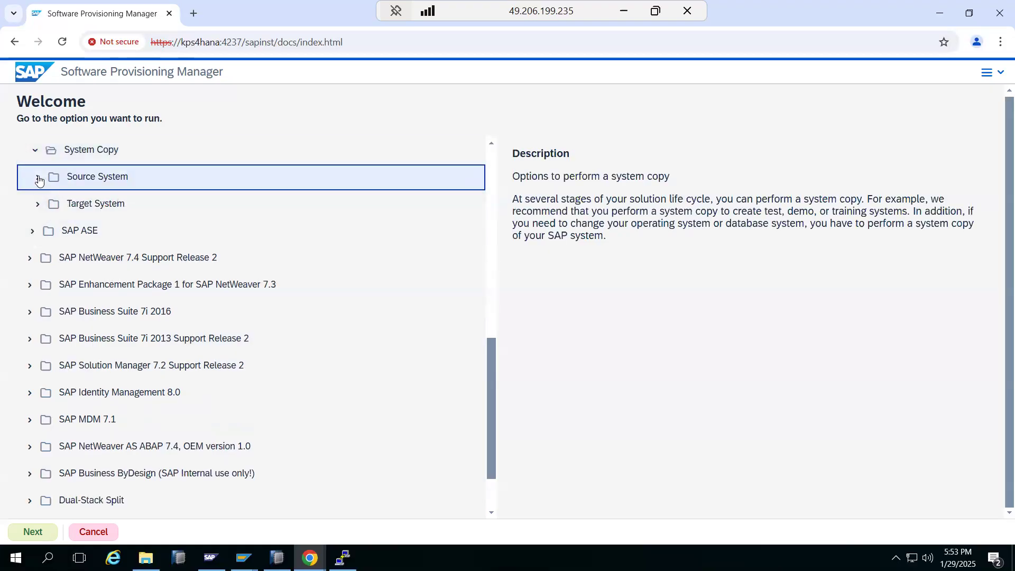
pyautogui.click(41, 178)
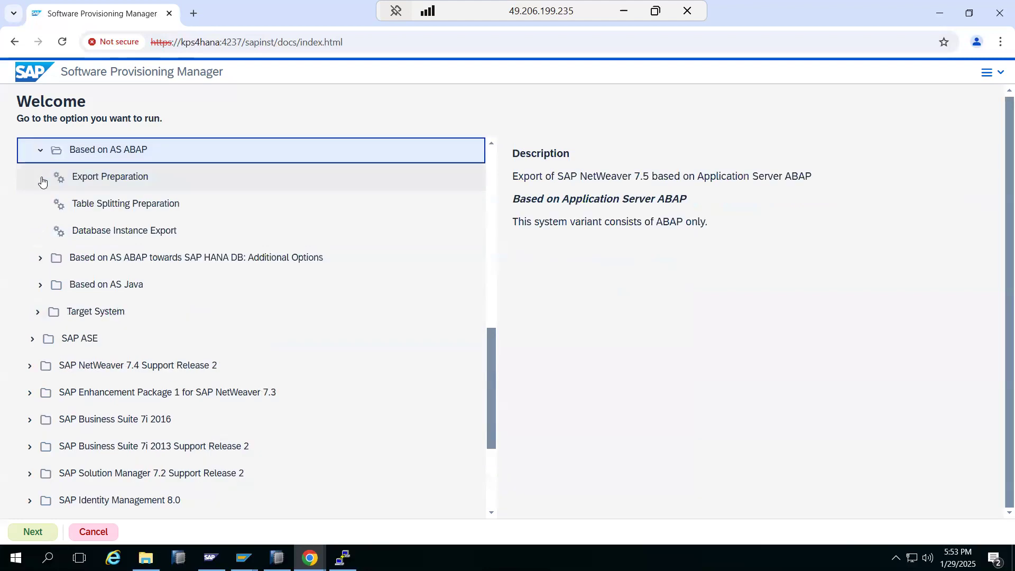
pyautogui.doubleClick(94, 232)
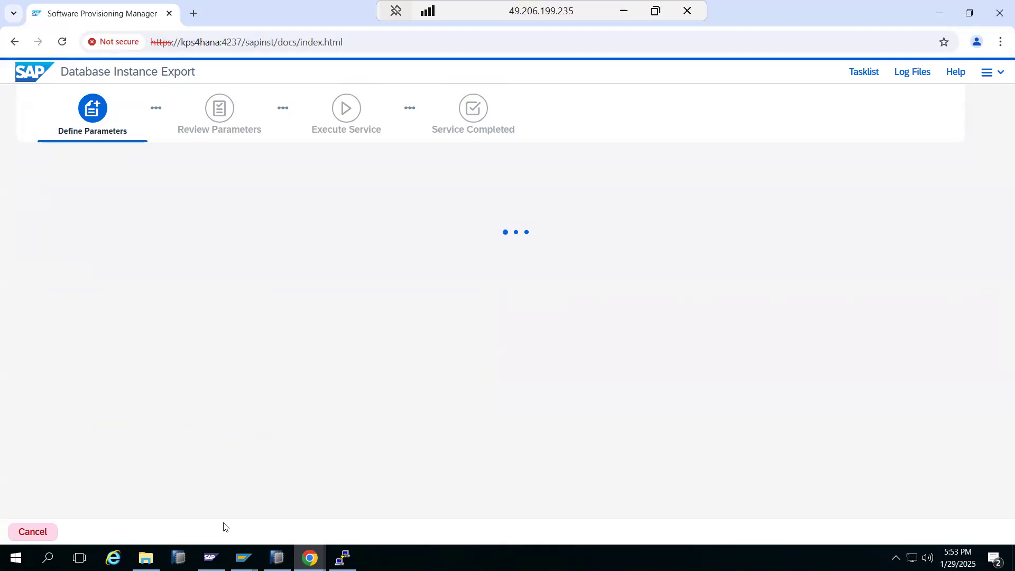
pyautogui.moveTo(243, 558)
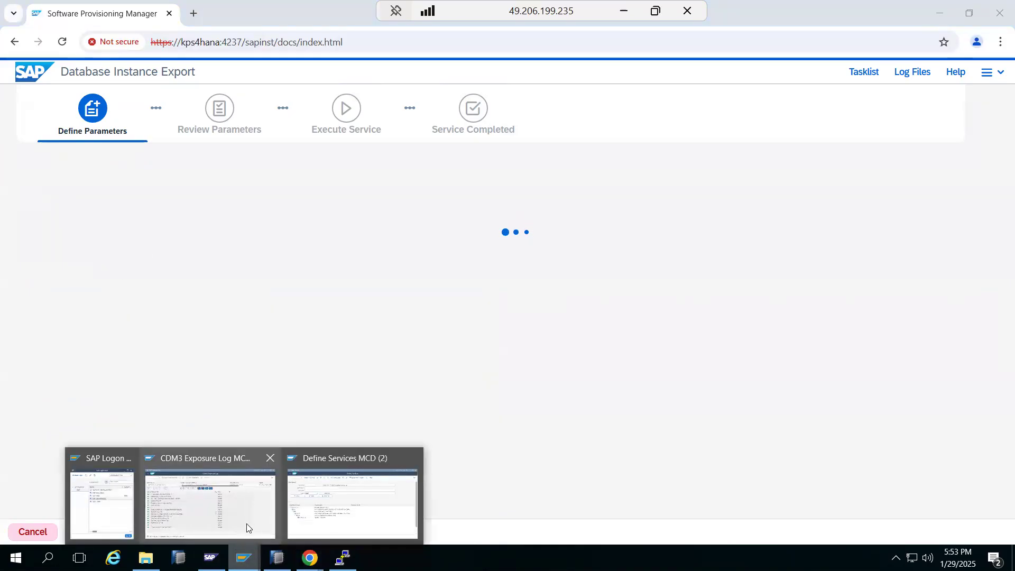
# Step: Go back from Define Services to SAP Easy Access, then return to the Chrome SWPM window
pyautogui.click(325, 500)
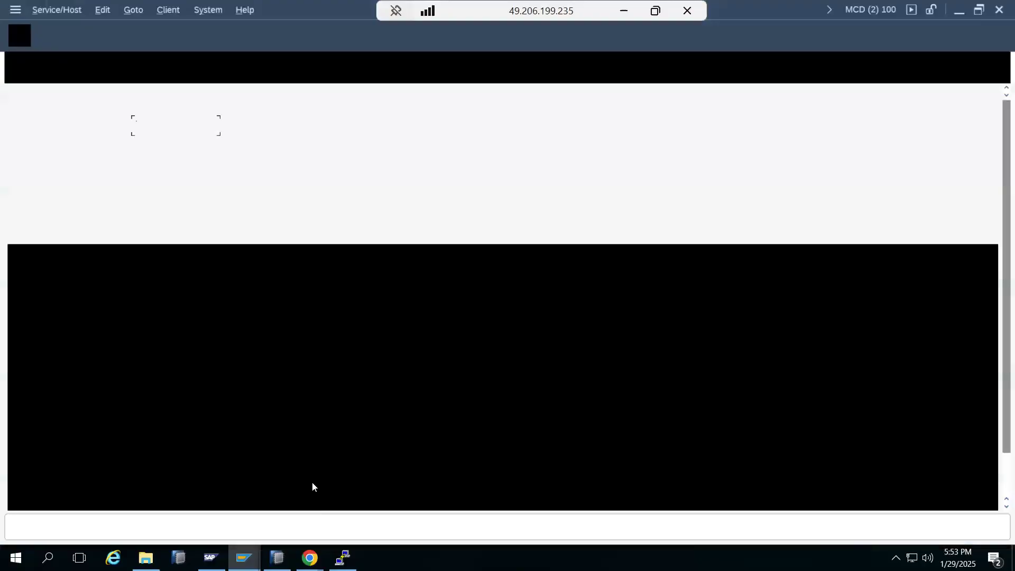
pyautogui.click(15, 36)
pyautogui.click(15, 35)
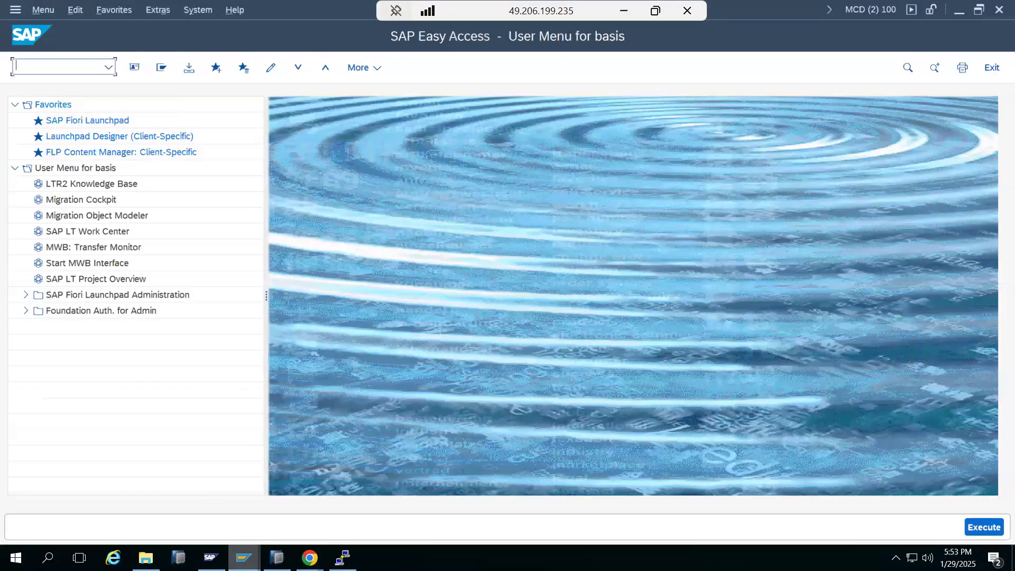
pyautogui.moveTo(243, 557)
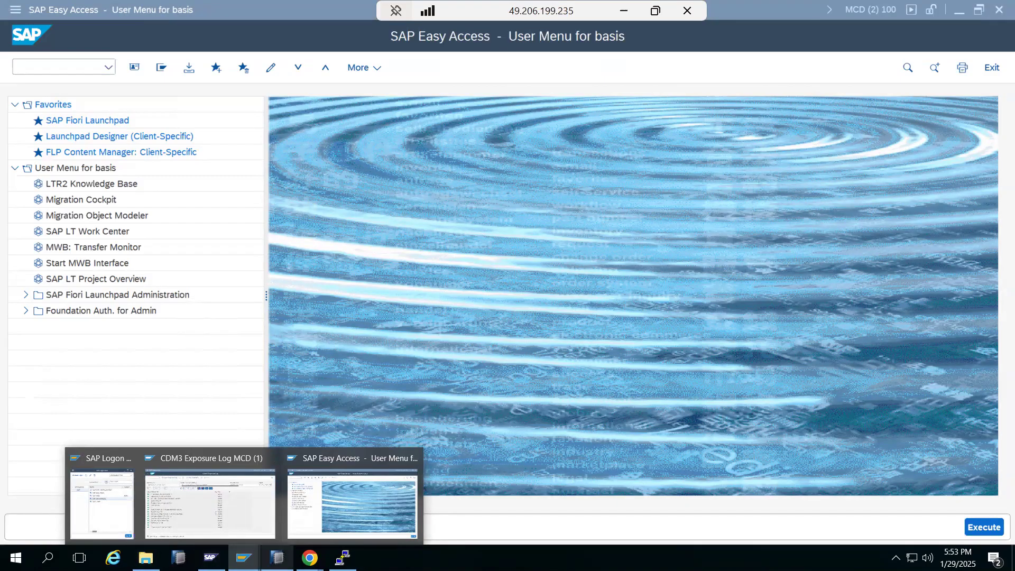
pyautogui.moveTo(309, 558)
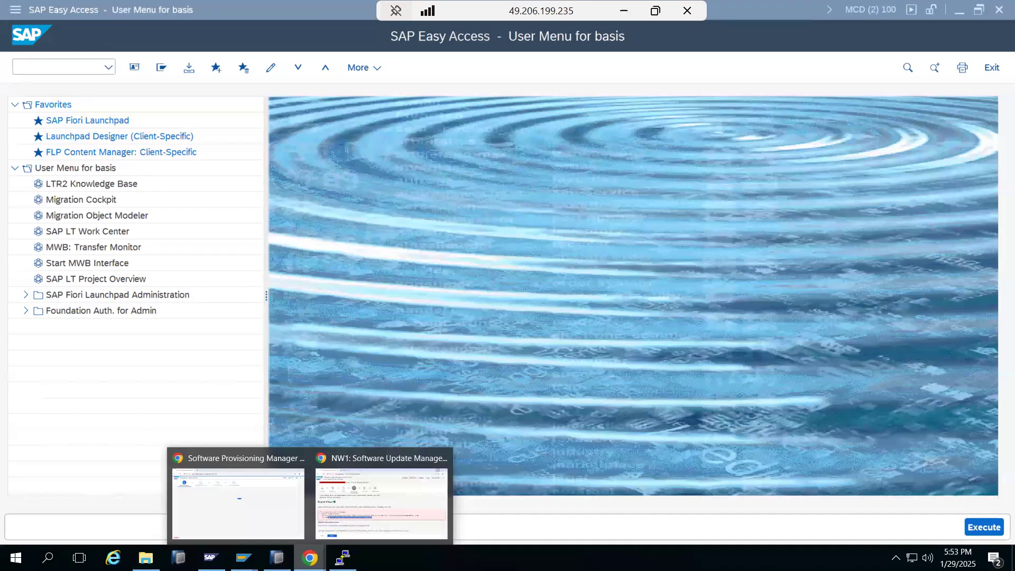
pyautogui.click(263, 510)
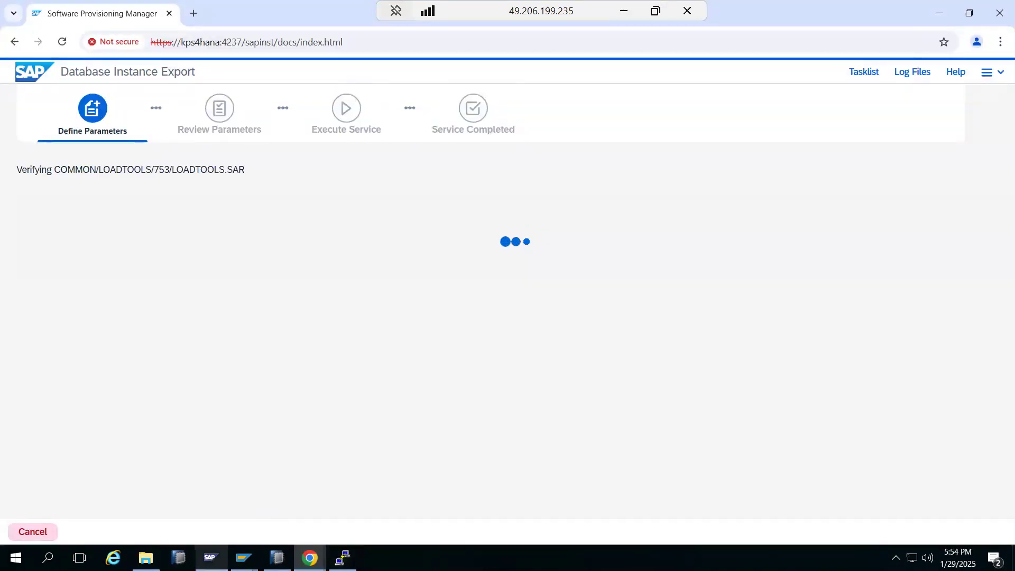
# Step: Start the NW1 system from the console, confirming and authenticating with the OS password
pyautogui.click(211, 557)
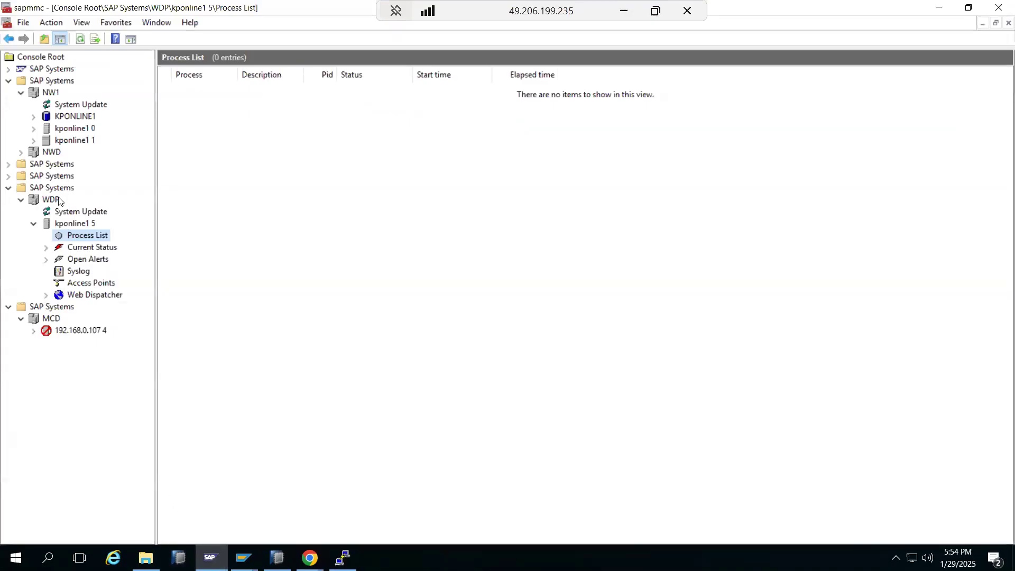
pyautogui.rightClick(38, 93)
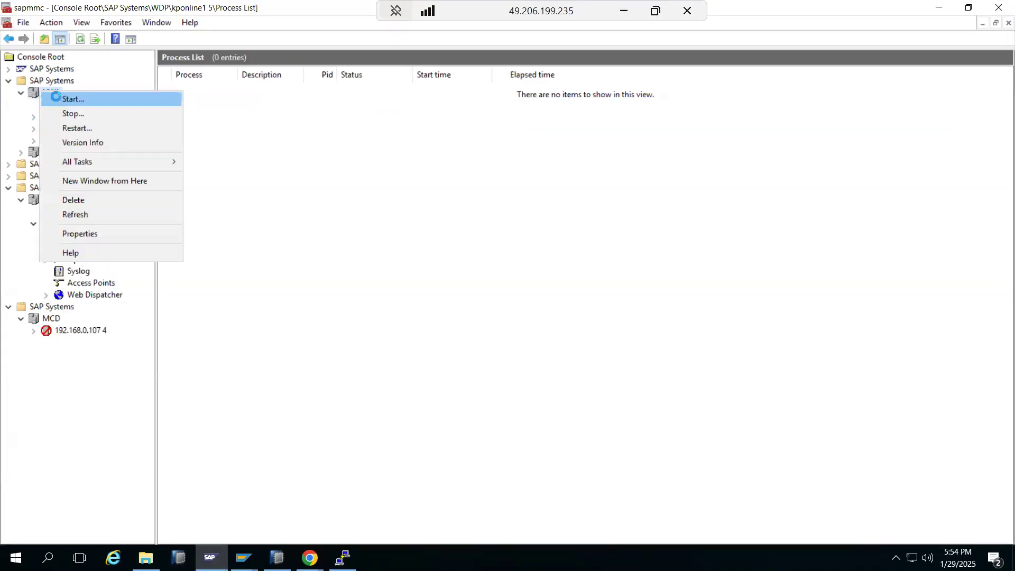
pyautogui.click(71, 97)
pyautogui.click(451, 312)
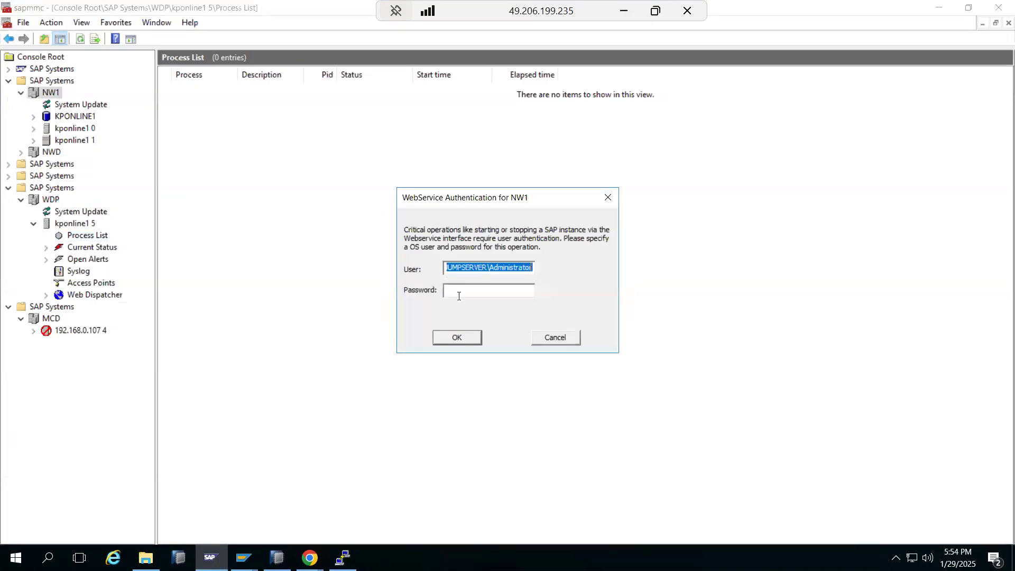
pyautogui.click(459, 295)
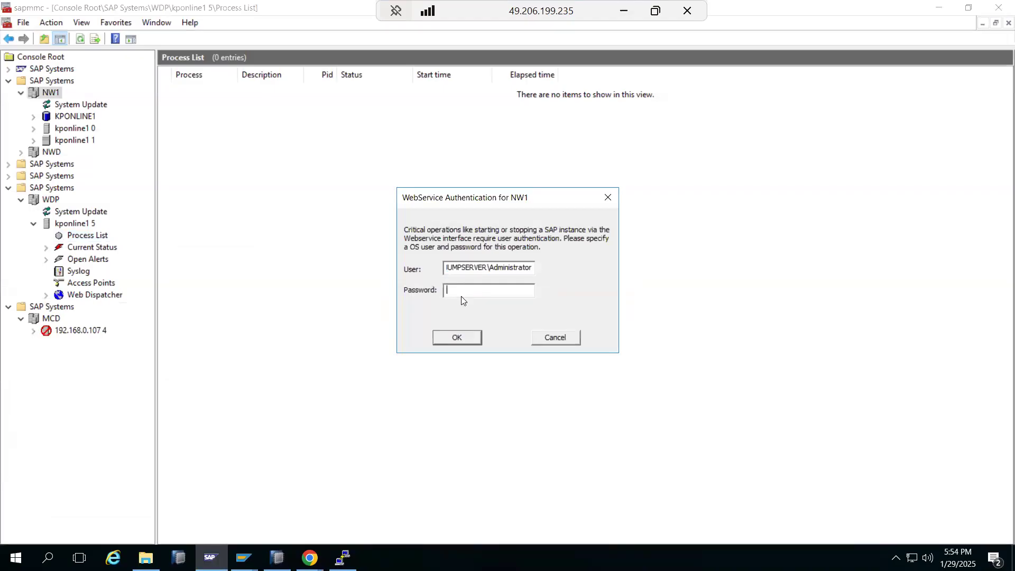
pyautogui.write('**')
pyautogui.press('Return')
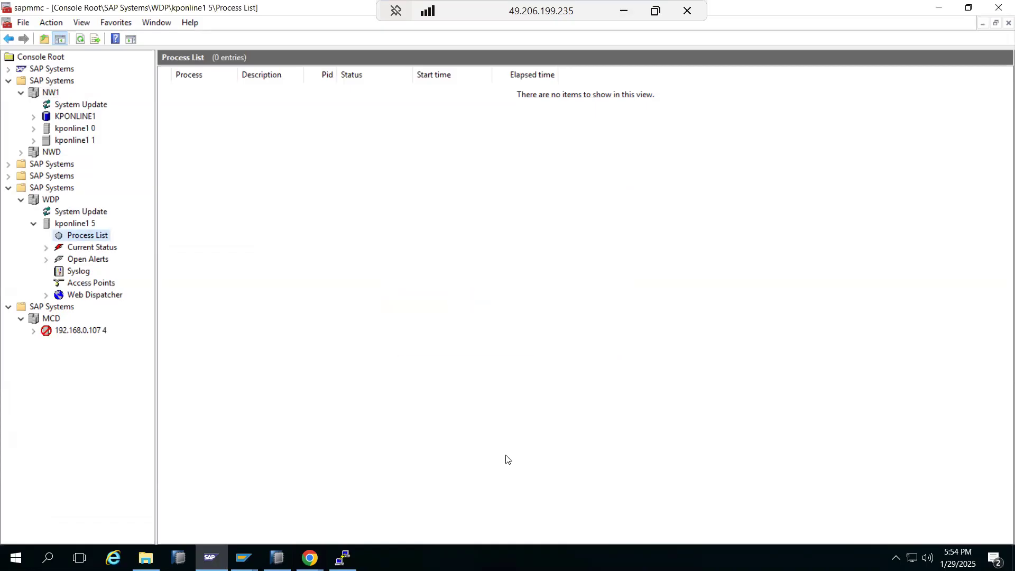
pyautogui.click(310, 557)
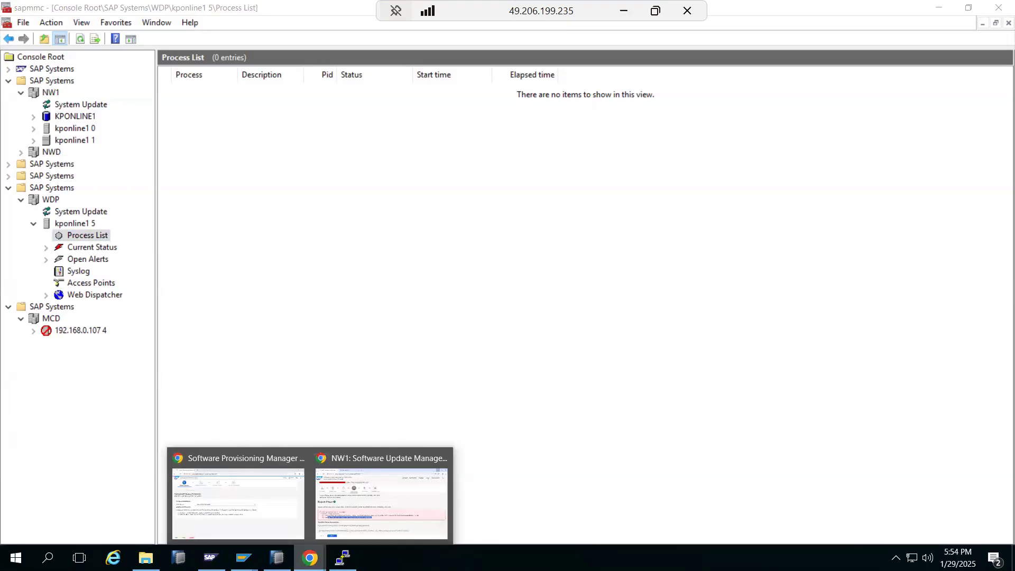
# Step: Accept the profile directory path and continue the export
pyautogui.click(264, 516)
pyautogui.moveTo(189, 275); pyautogui.dragTo(298, 278)
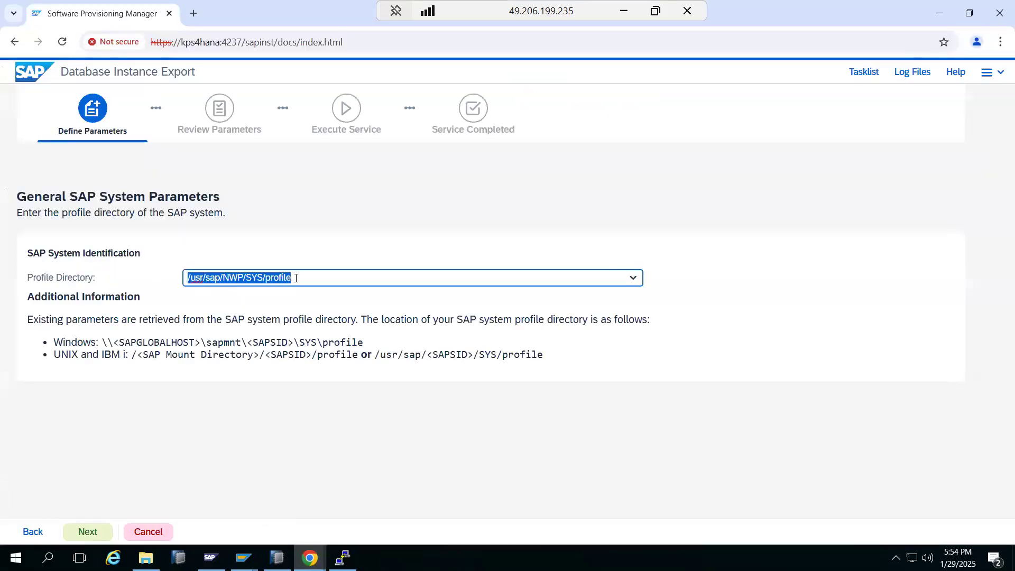
pyautogui.click(97, 531)
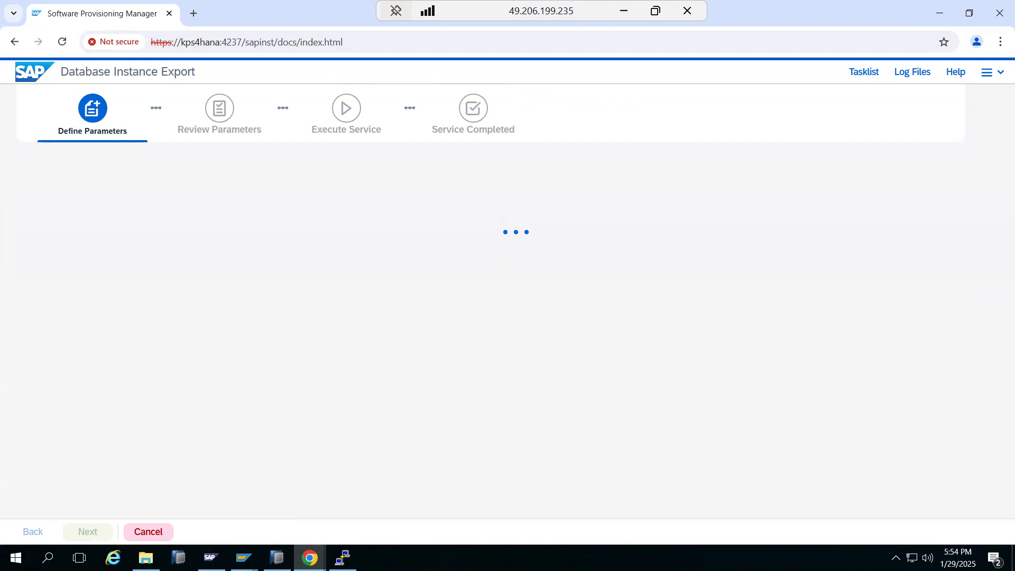
# Step: Leave 'Use Dedicated Kernel for System Copy' unchecked on Define Parameters
pyautogui.click(210, 557)
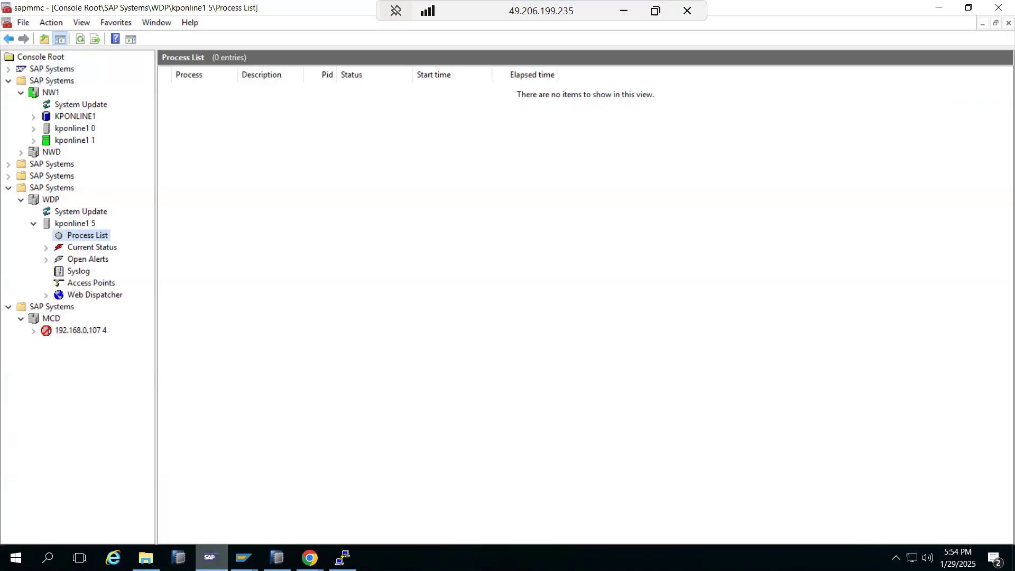
pyautogui.click(211, 558)
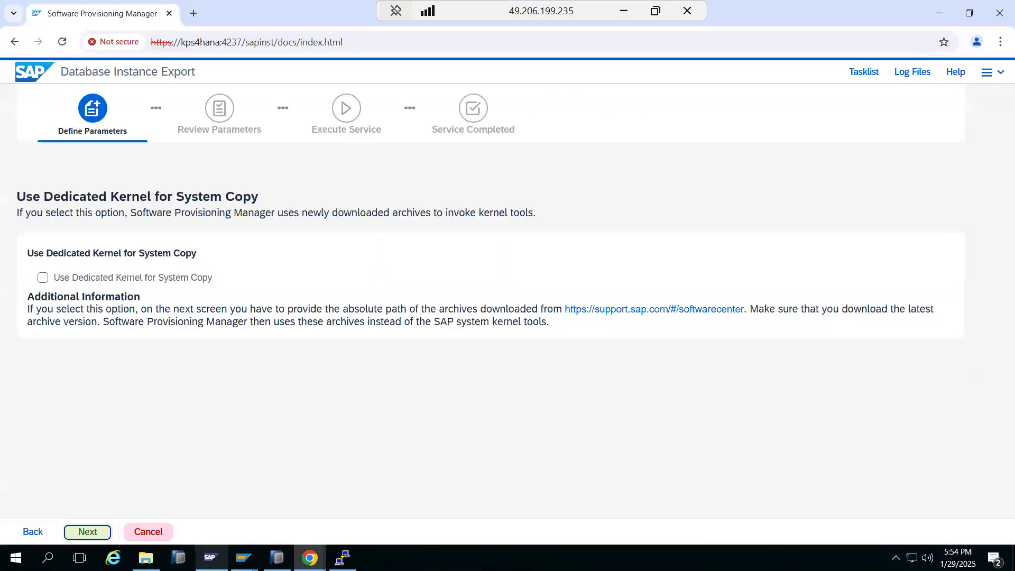
pyautogui.moveTo(88, 279); pyautogui.dragTo(147, 281)
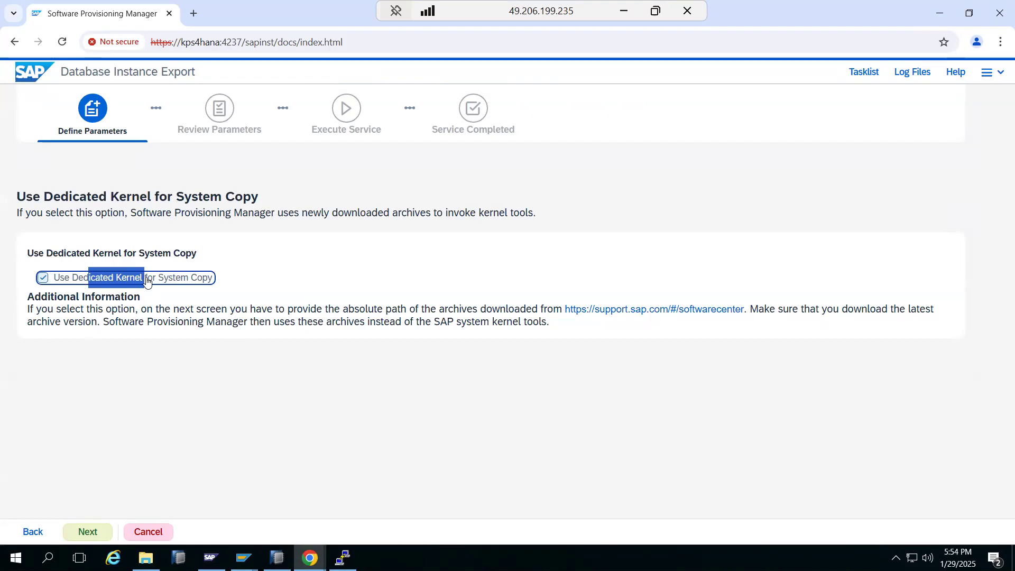
pyautogui.click(146, 281)
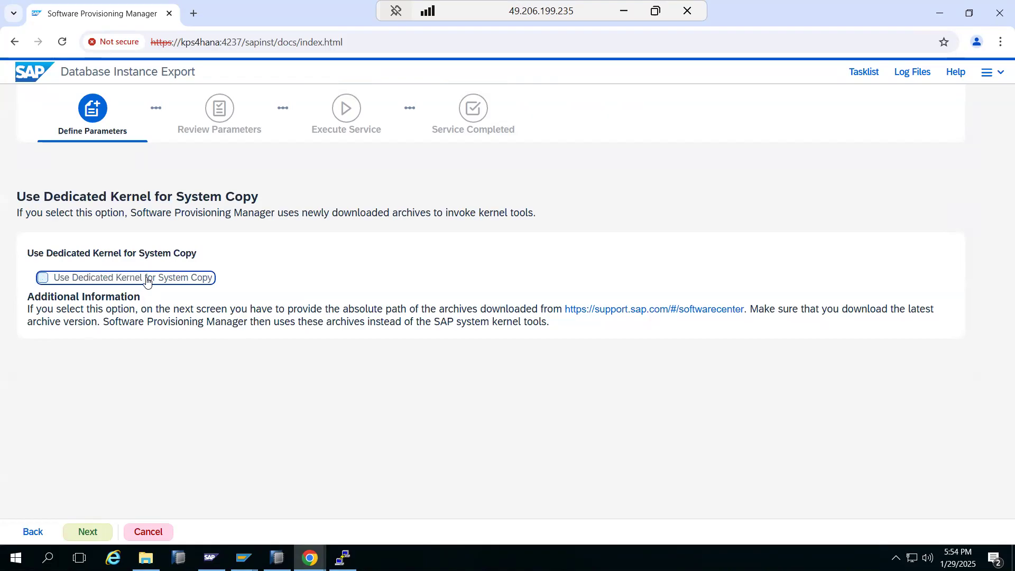
# Step: Move past the kernel step, retry after the GetSAPReleaseFromDB error, and switch to sapmmc
pyautogui.click(92, 530)
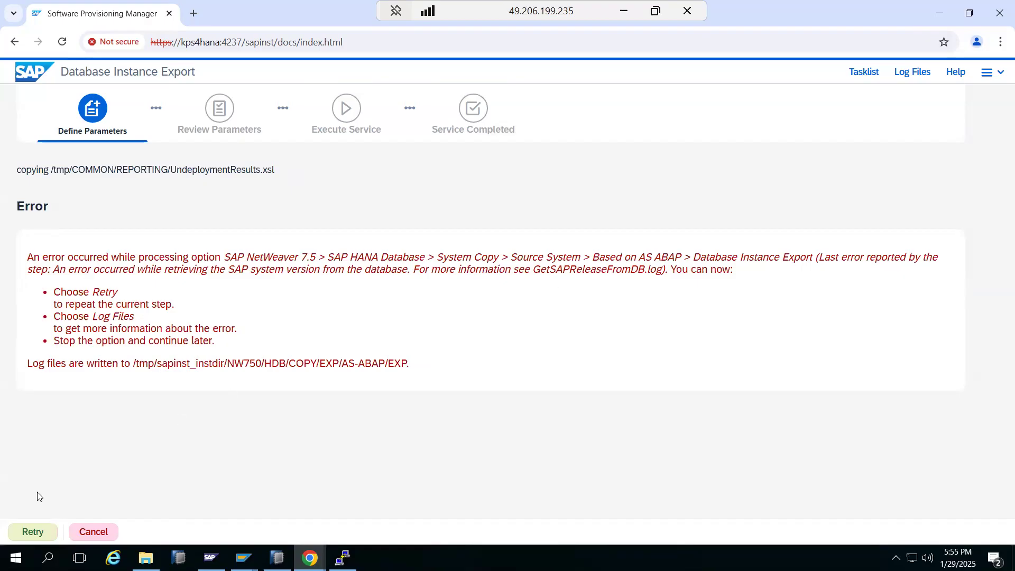
pyautogui.click(42, 532)
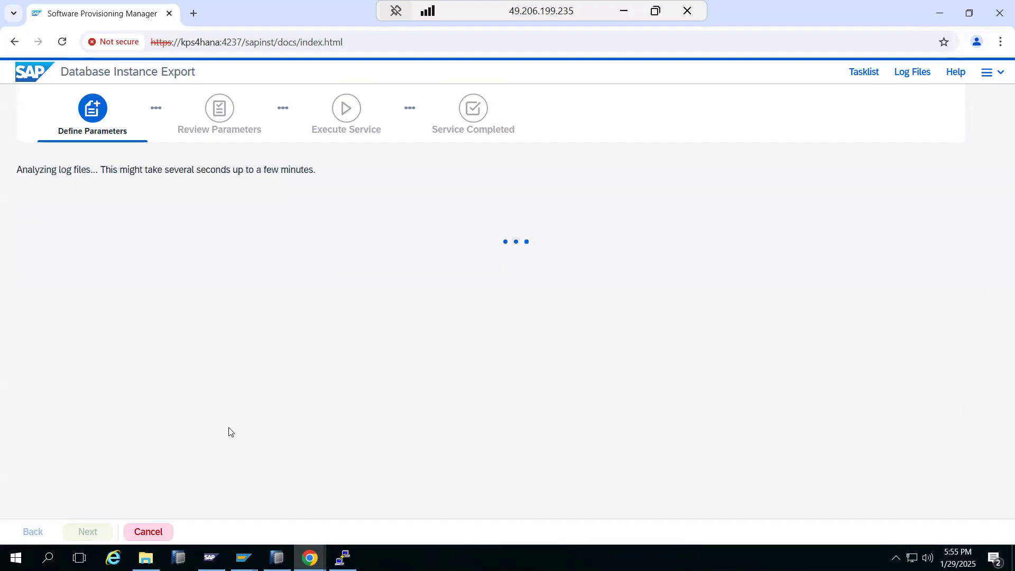
pyautogui.click(210, 558)
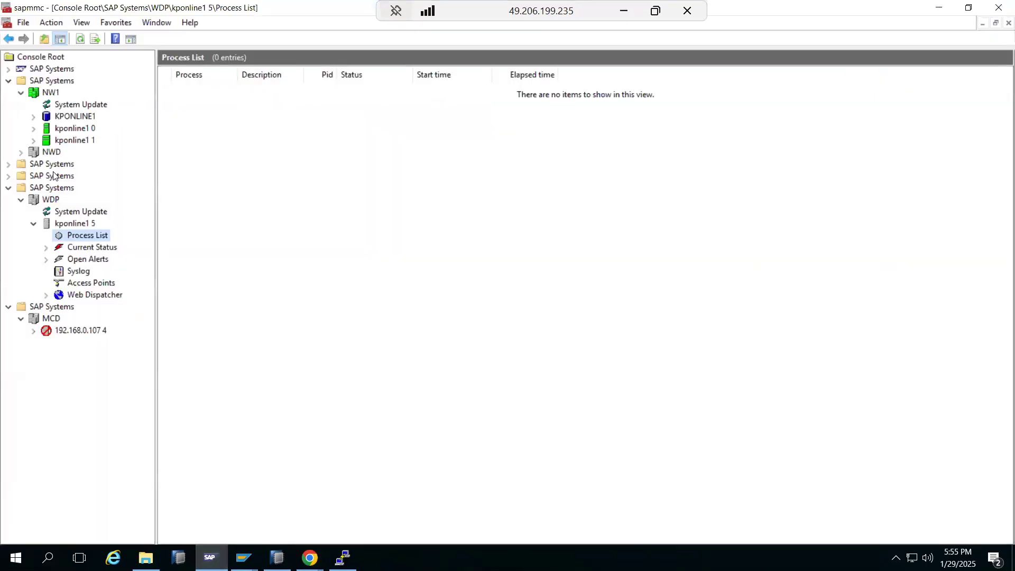
# Step: Start the ECD system with the 300 timeout, authenticating with the OS credentials
pyautogui.click(7, 176)
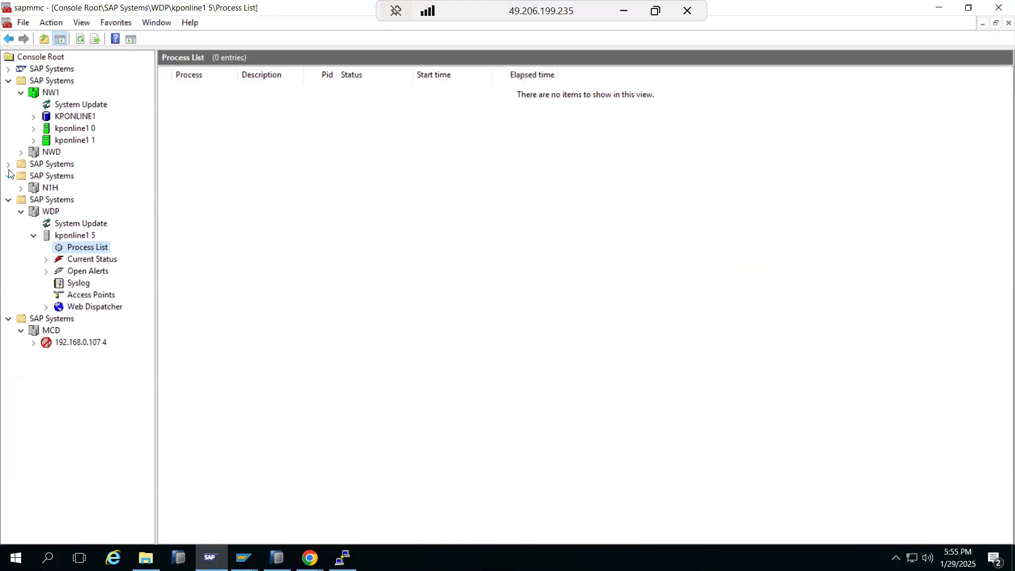
pyautogui.click(8, 165)
pyautogui.rightClick(48, 179)
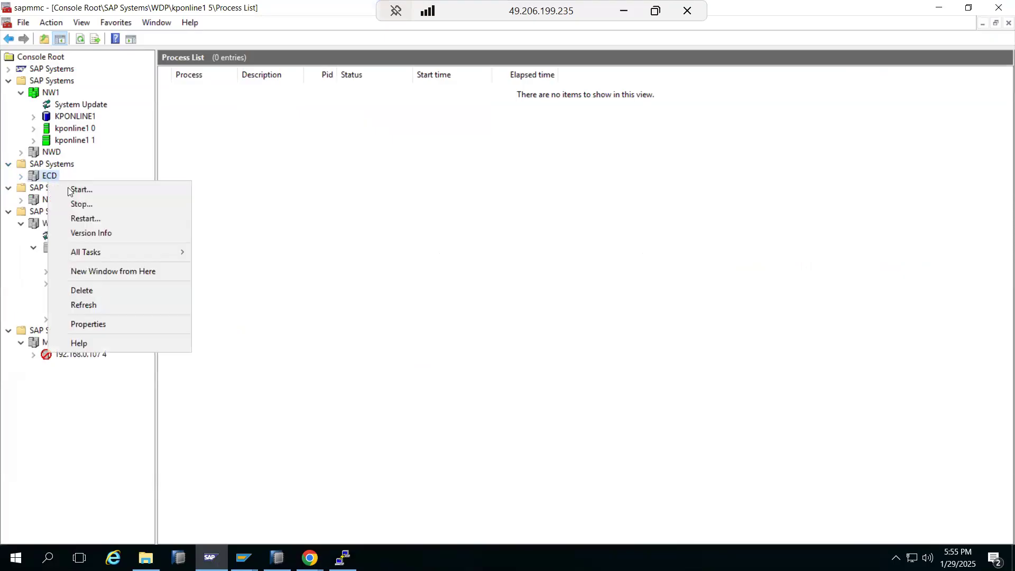
pyautogui.click(80, 190)
pyautogui.click(449, 310)
pyautogui.click(458, 292)
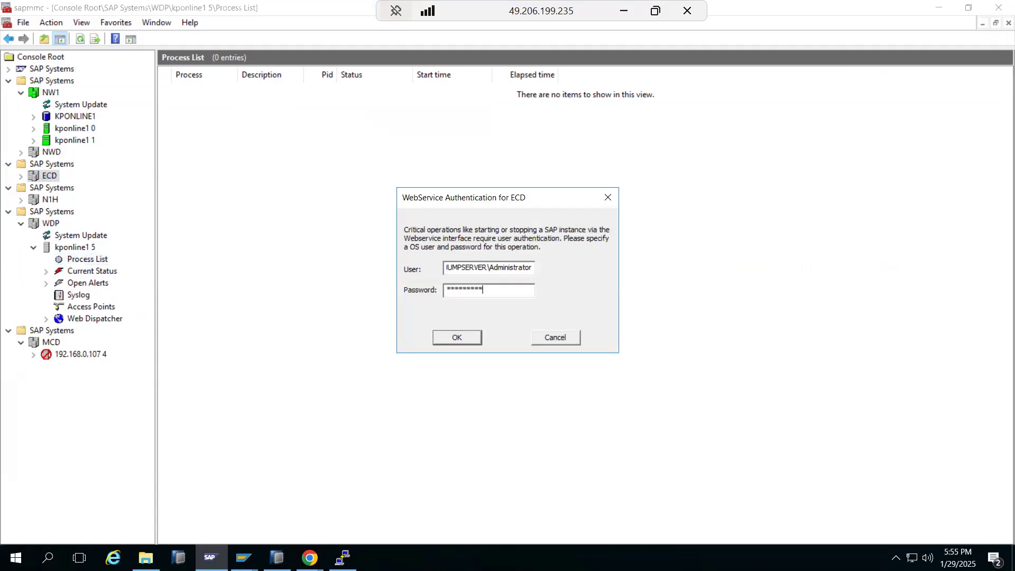
pyautogui.press('Return')
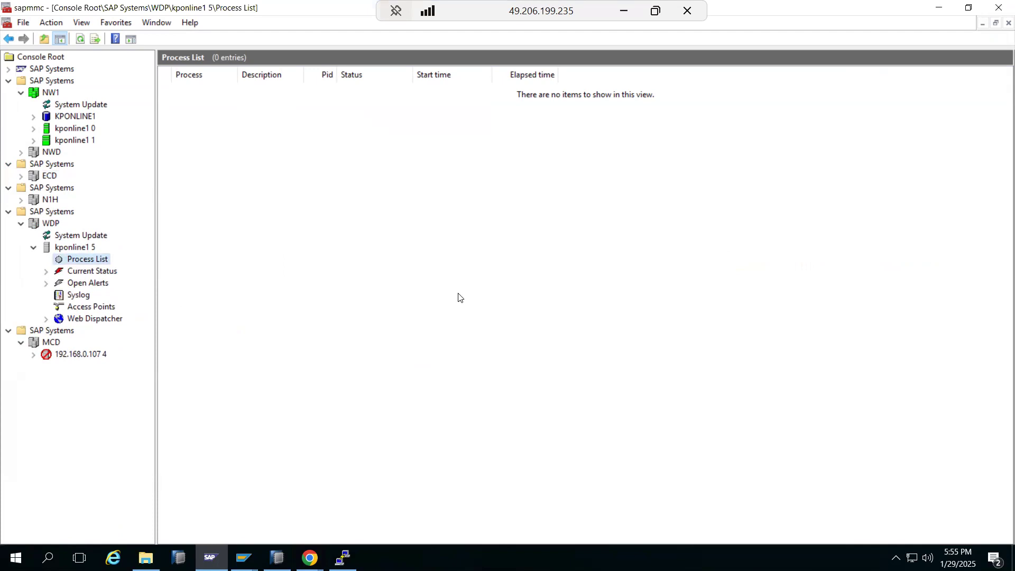
# Step: Refresh the kponline1 2 process list to check the dispatcher and IGS watchdog
pyautogui.click(78, 44)
pyautogui.click(21, 176)
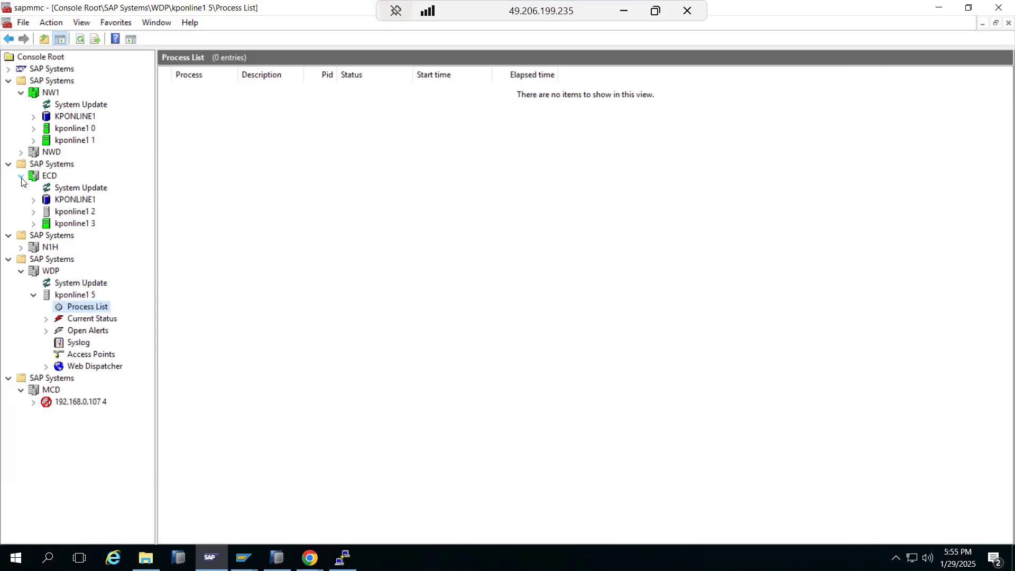
pyautogui.click(32, 212)
pyautogui.click(67, 224)
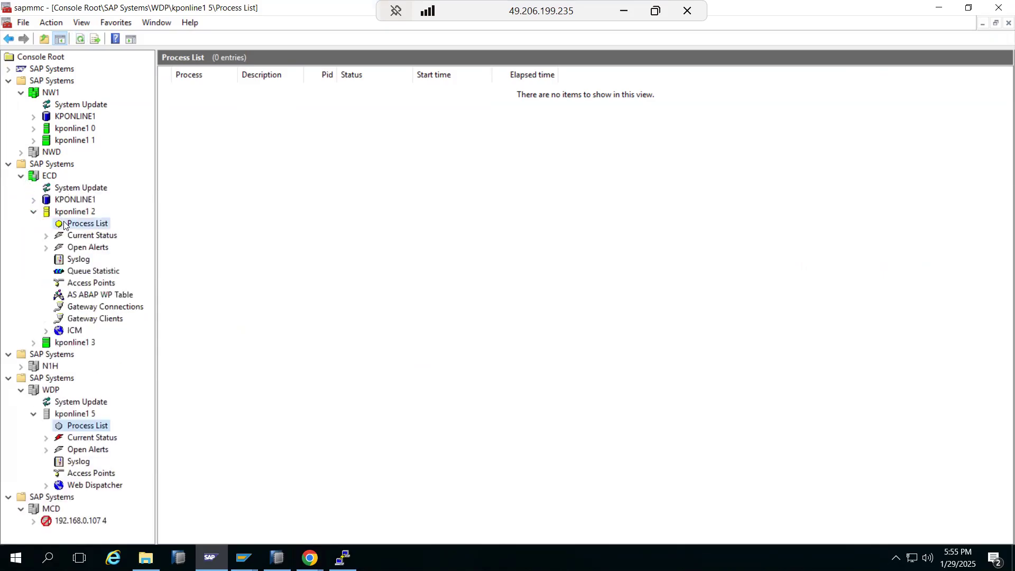
pyautogui.click(81, 40)
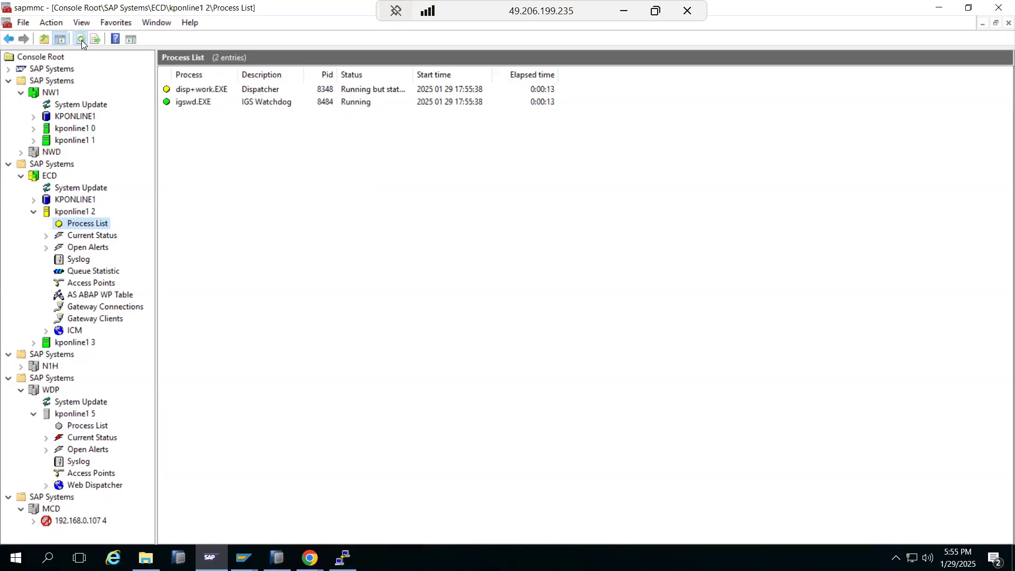
pyautogui.click(33, 212)
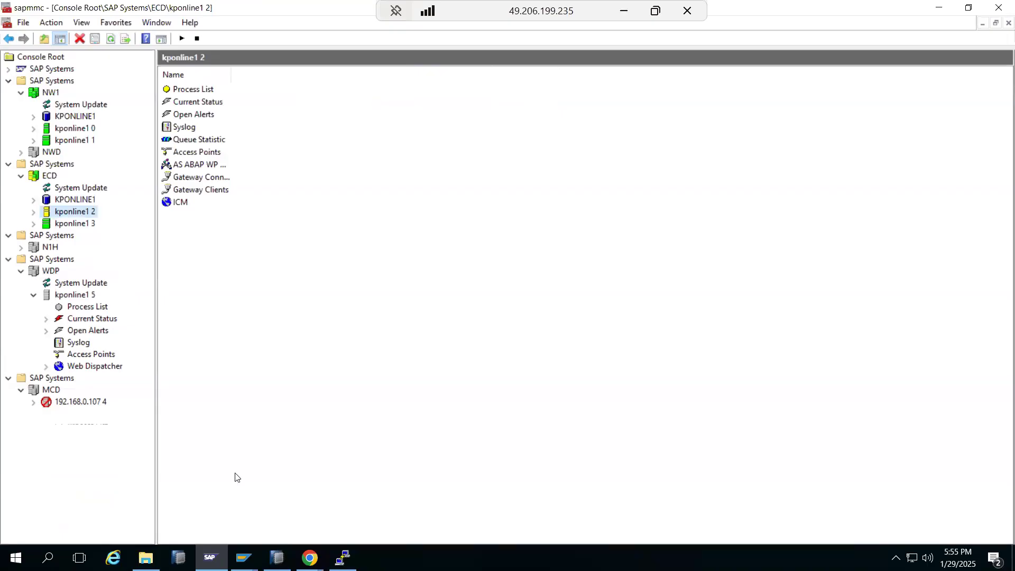
# Step: Open a duplicate PuTTY session, log in as root, and maximize the window
pyautogui.click(210, 557)
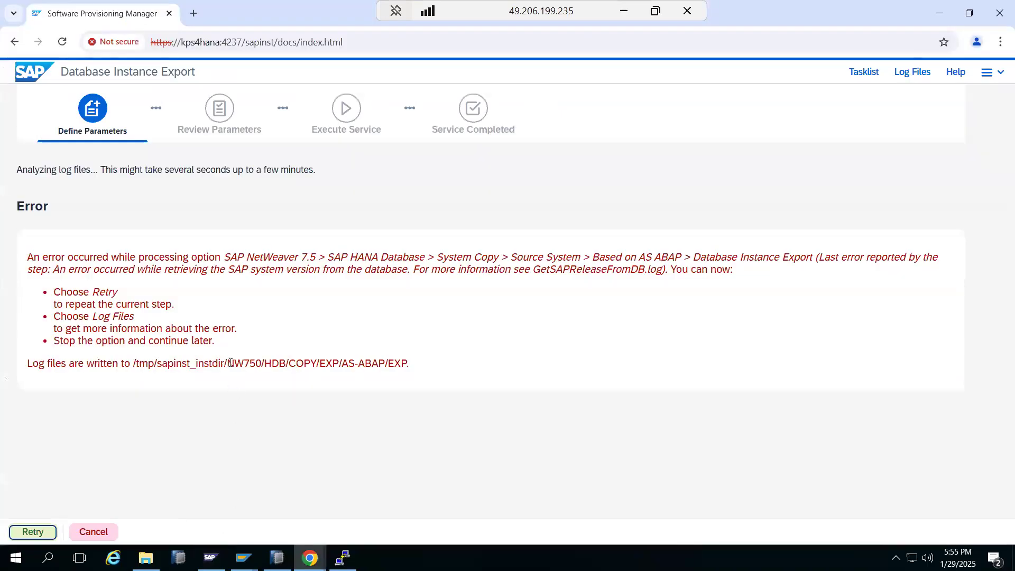
pyautogui.click(342, 557)
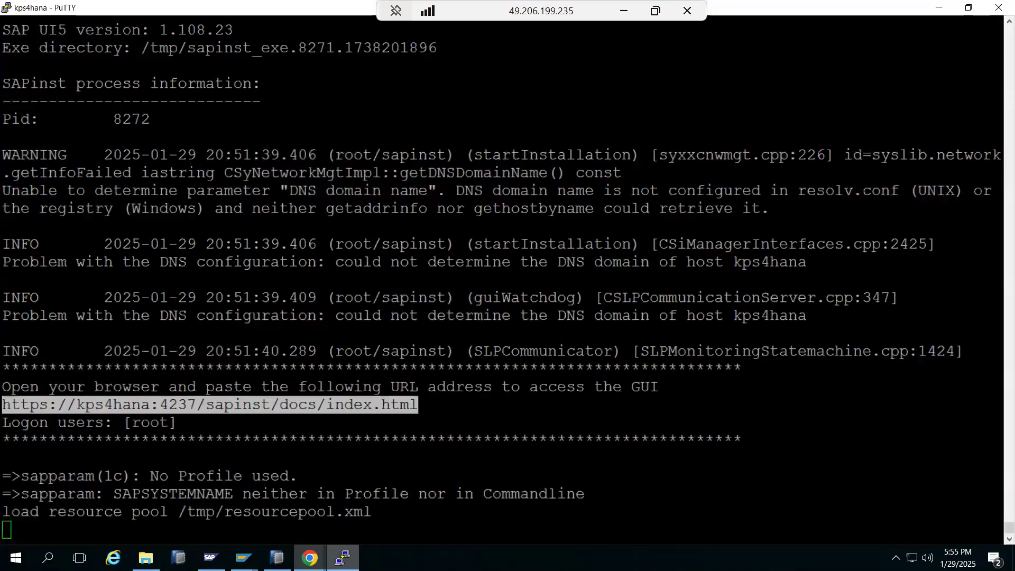
pyautogui.click(6, 8)
pyautogui.click(32, 174)
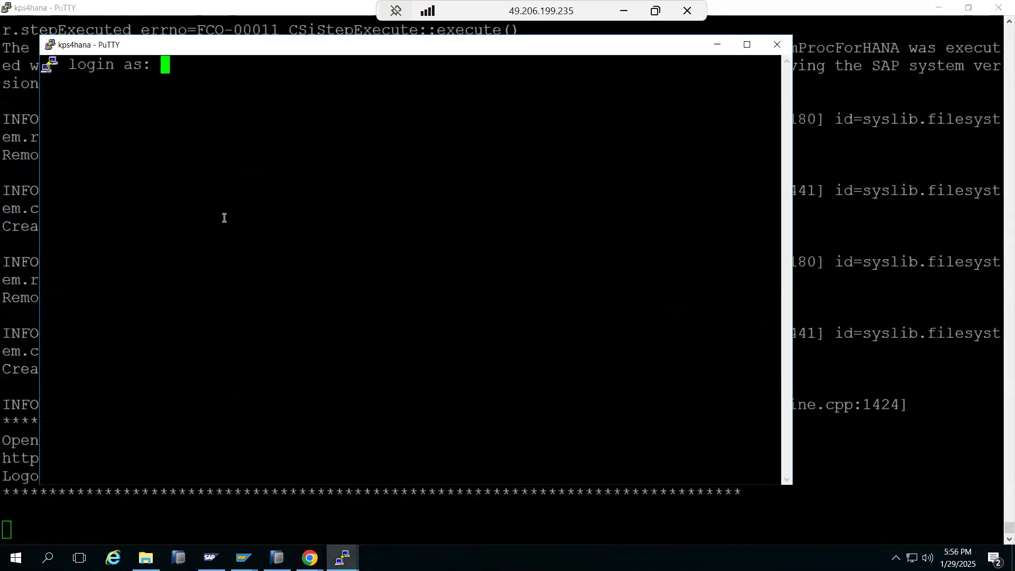
pyautogui.write('root')
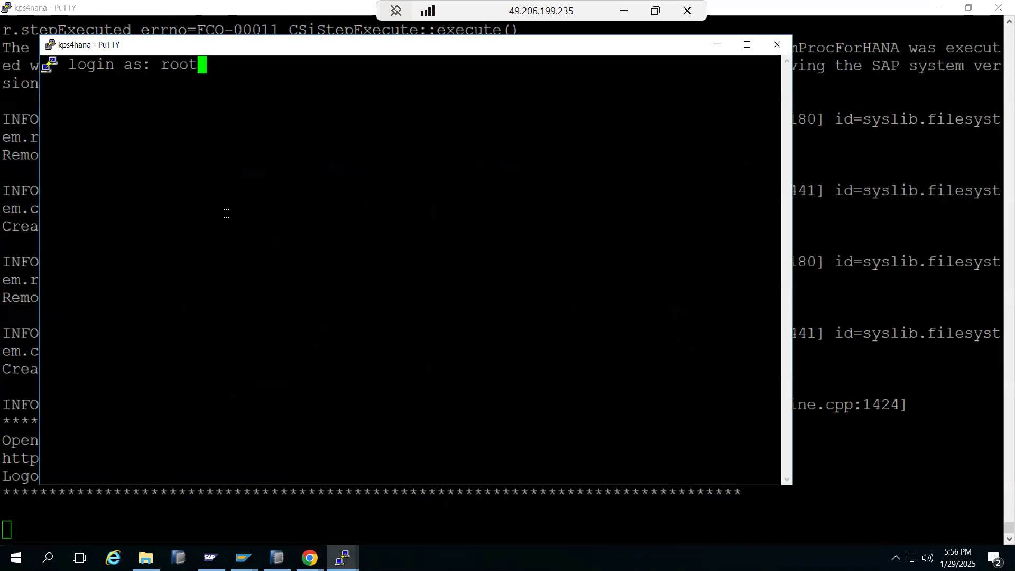
pyautogui.press('Return')
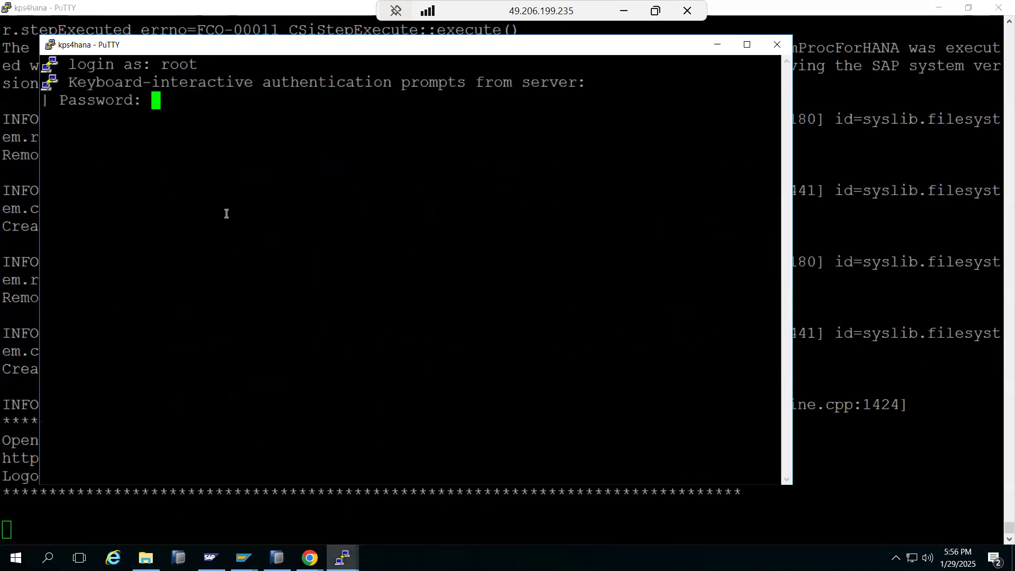
pyautogui.press('Return')
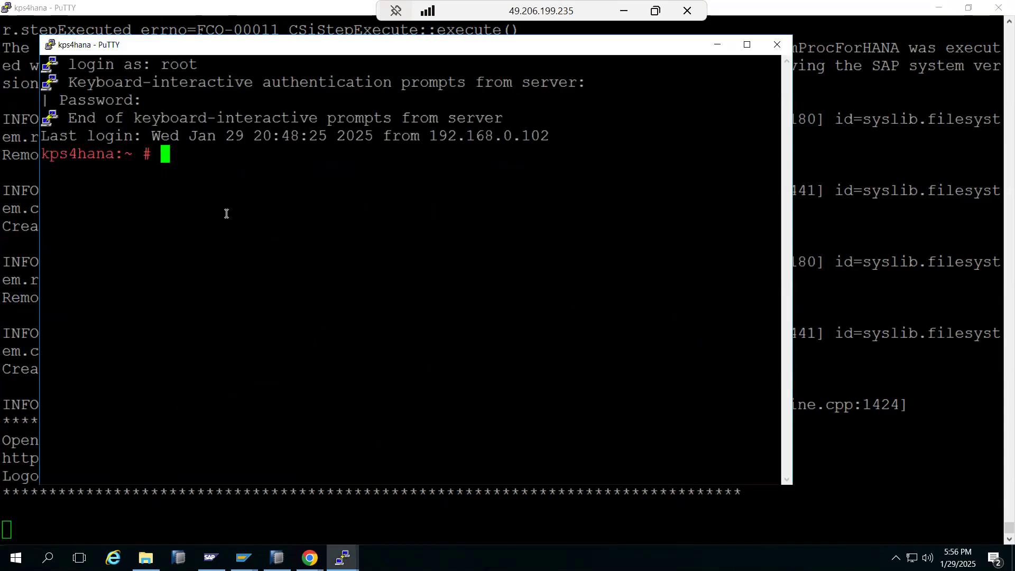
pyautogui.press('super+Up')
# Step: Switch to hdbadm with sudo su, run HDB info, and select indexserver port 30040
pyautogui.write('sudo ')
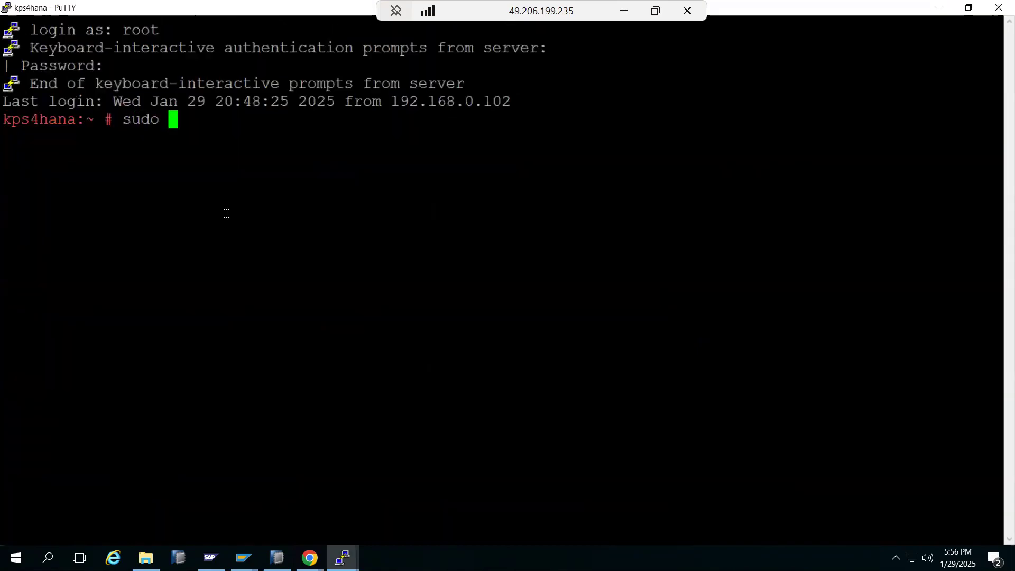
pyautogui.write('su - hdbadm')
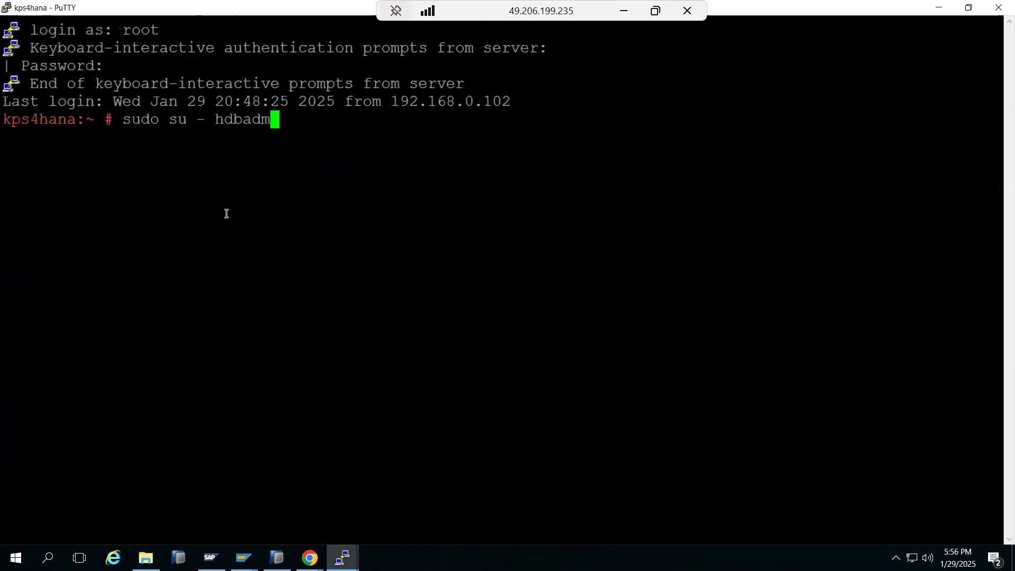
pyautogui.press('Return')
pyautogui.write('HDB info')
pyautogui.press('Return')
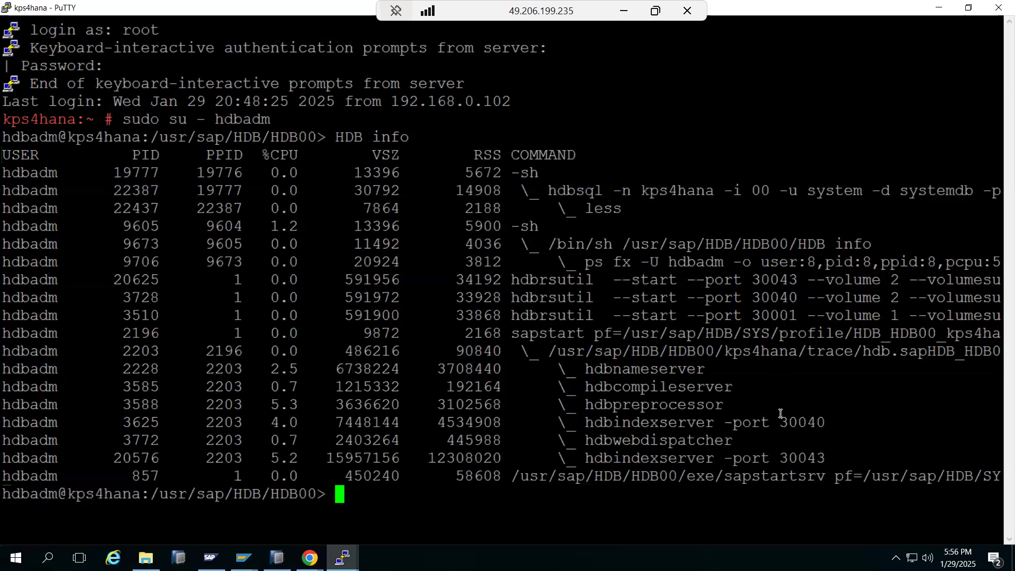
pyautogui.moveTo(780, 421); pyautogui.dragTo(821, 422)
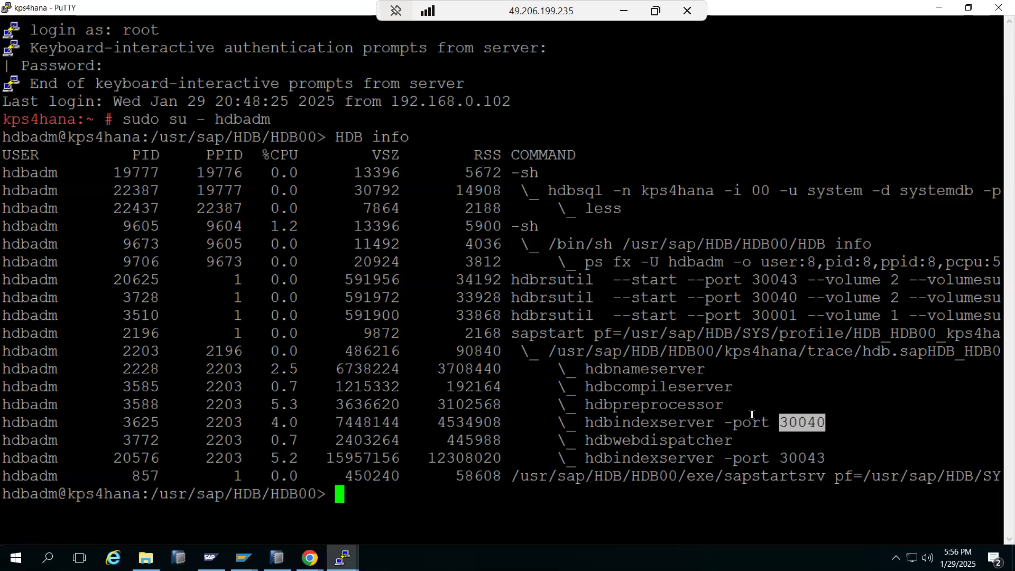
pyautogui.click(277, 557)
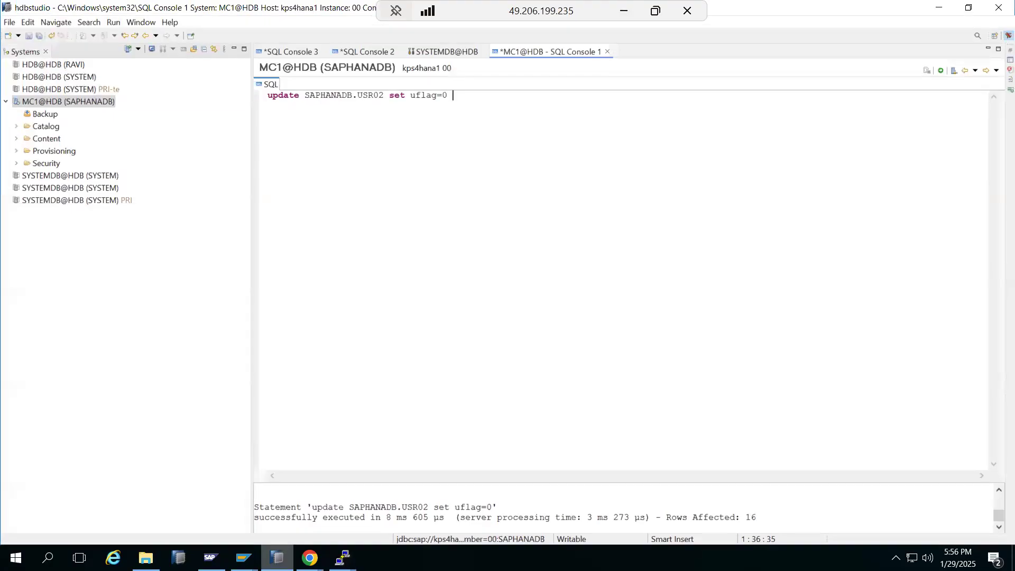
# Step: Log on to SYSTEMDB@HDB (SYSTEM) PRI with the SYSTEM user's password
pyautogui.doubleClick(55, 192)
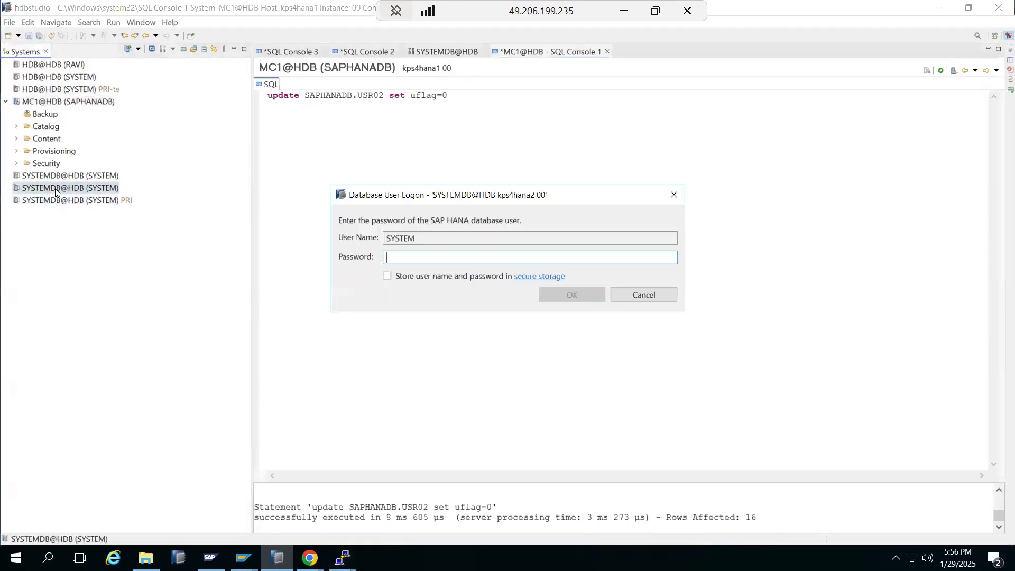
pyautogui.click(631, 297)
pyautogui.click(86, 175)
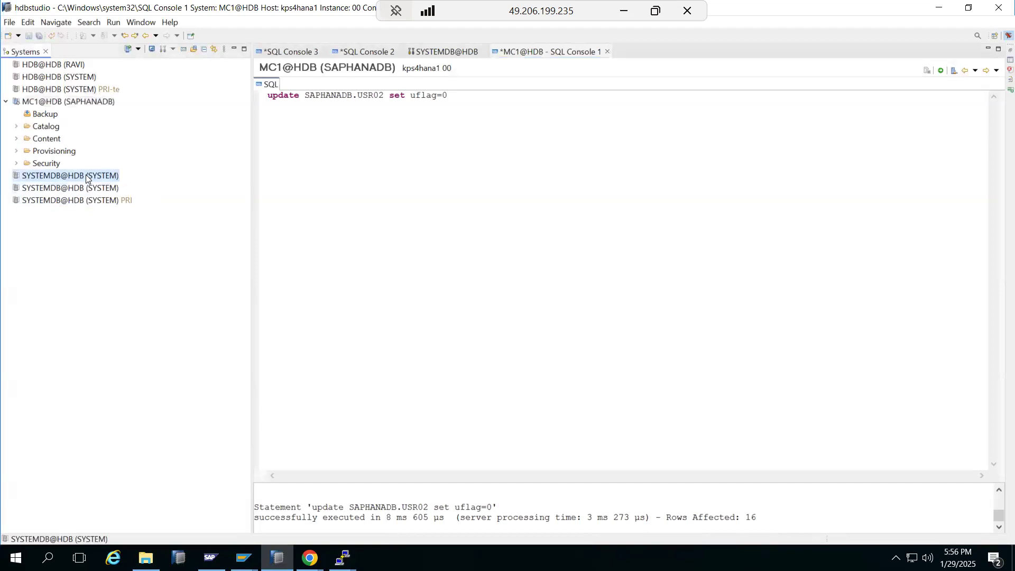
pyautogui.doubleClick(85, 175)
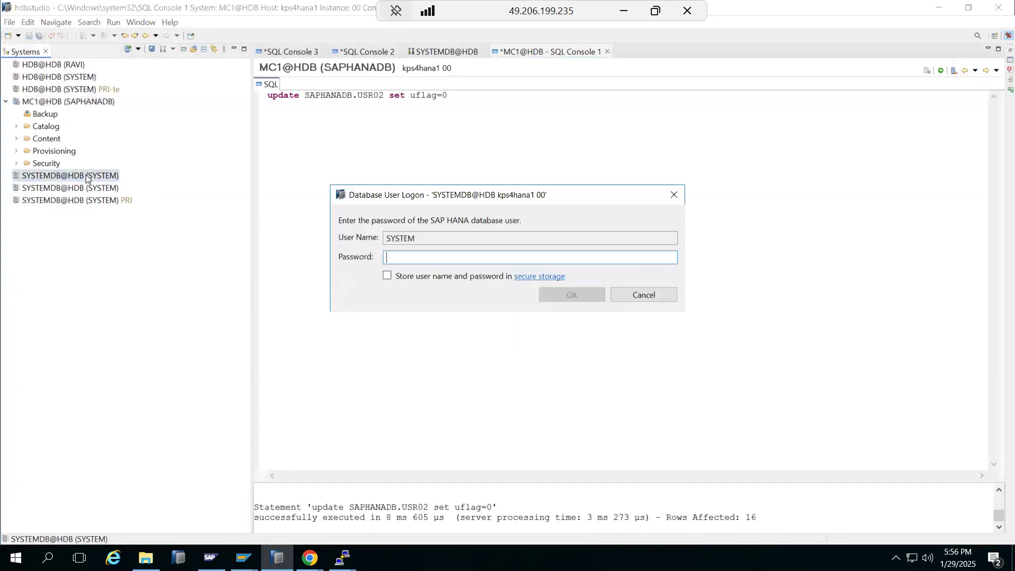
pyautogui.click(645, 293)
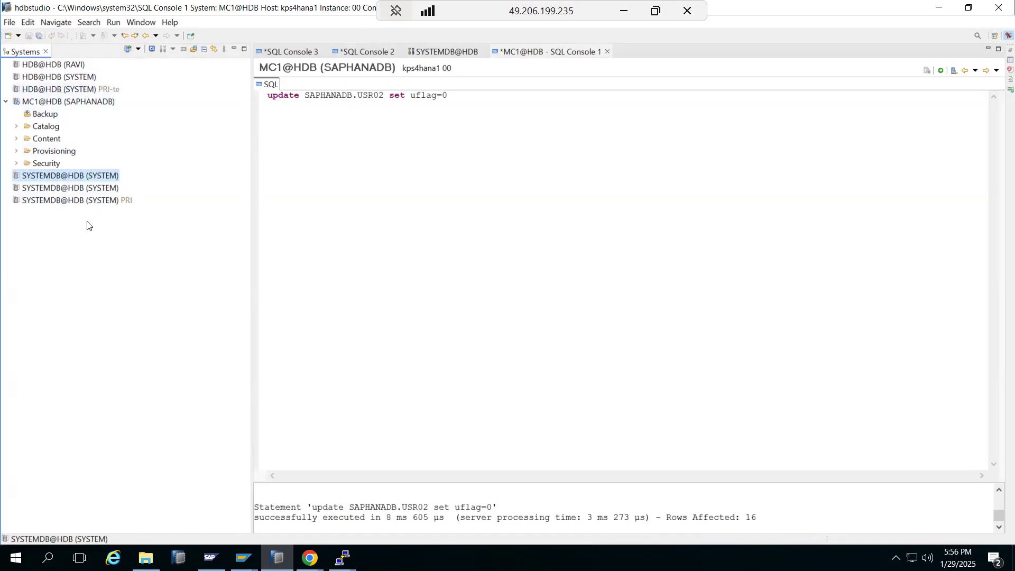
pyautogui.click(77, 201)
pyautogui.doubleClick(77, 201)
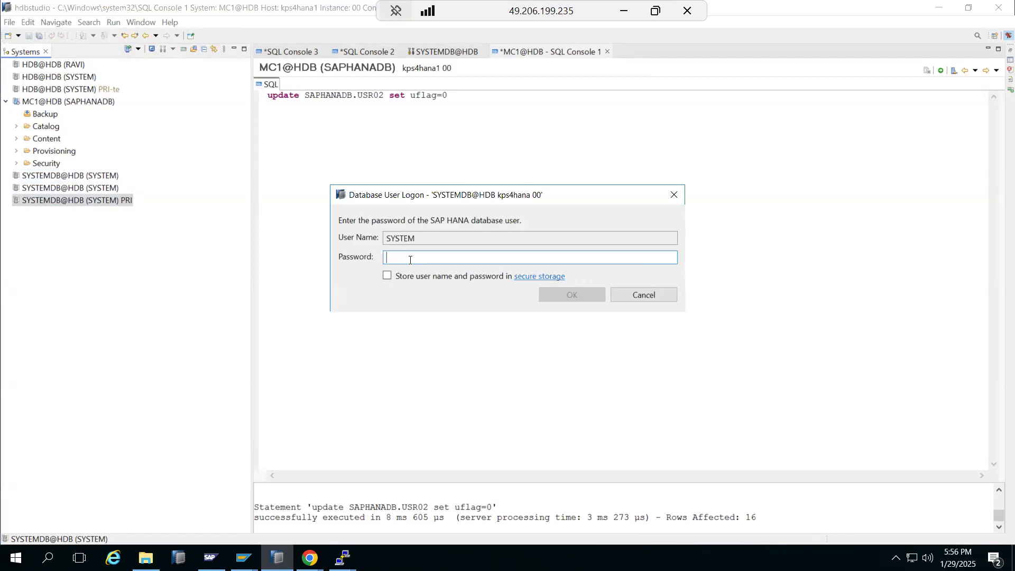
pyautogui.write('********')
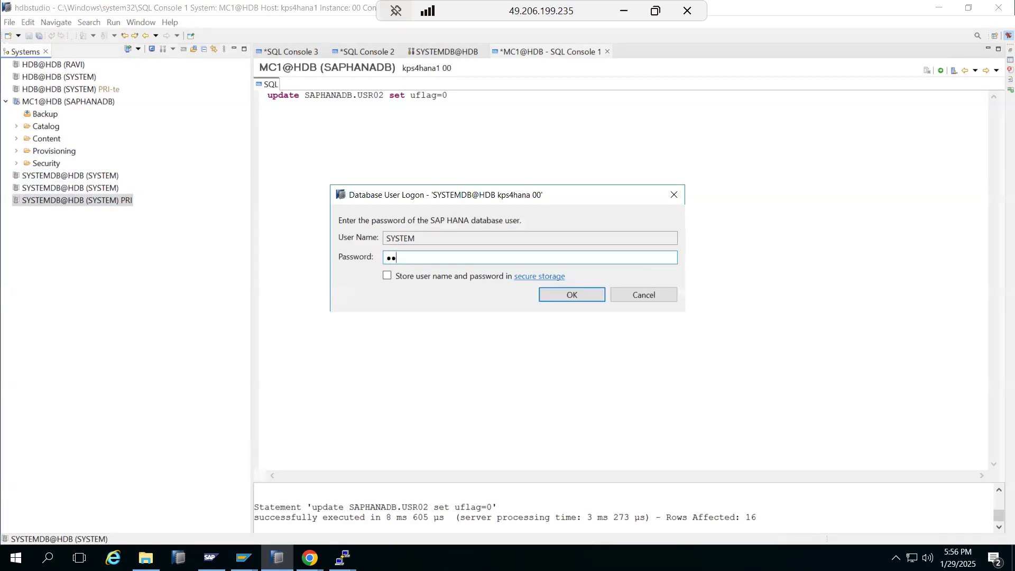
pyautogui.write('**')
pyautogui.press('Return')
pyautogui.press('Return')
pyautogui.write('********')
pyautogui.press('Return')
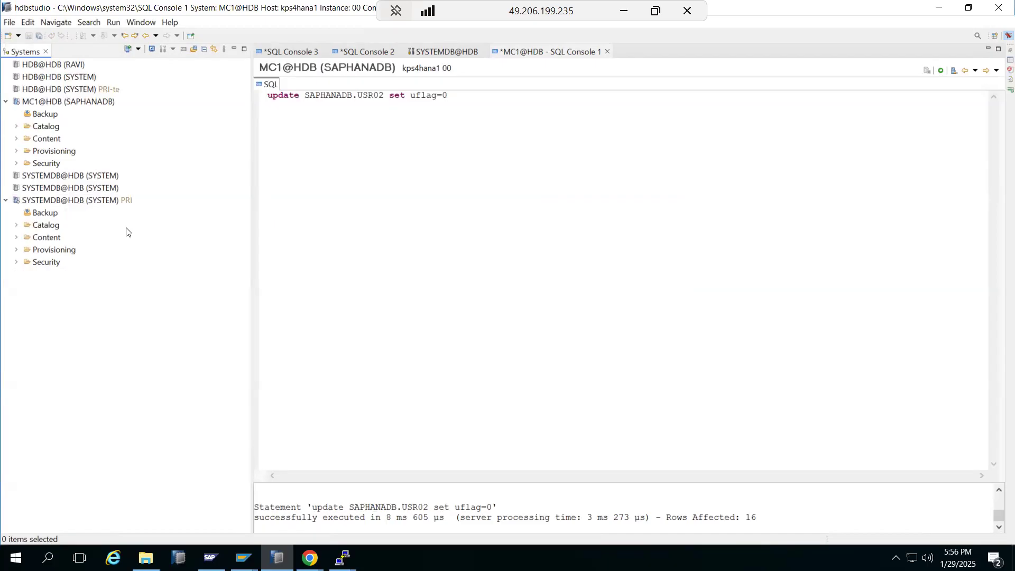
# Step: Open a new SQL console on the PRI system database and type ALTER SYSTEM START DATABASE HDB
pyautogui.rightClick(78, 200)
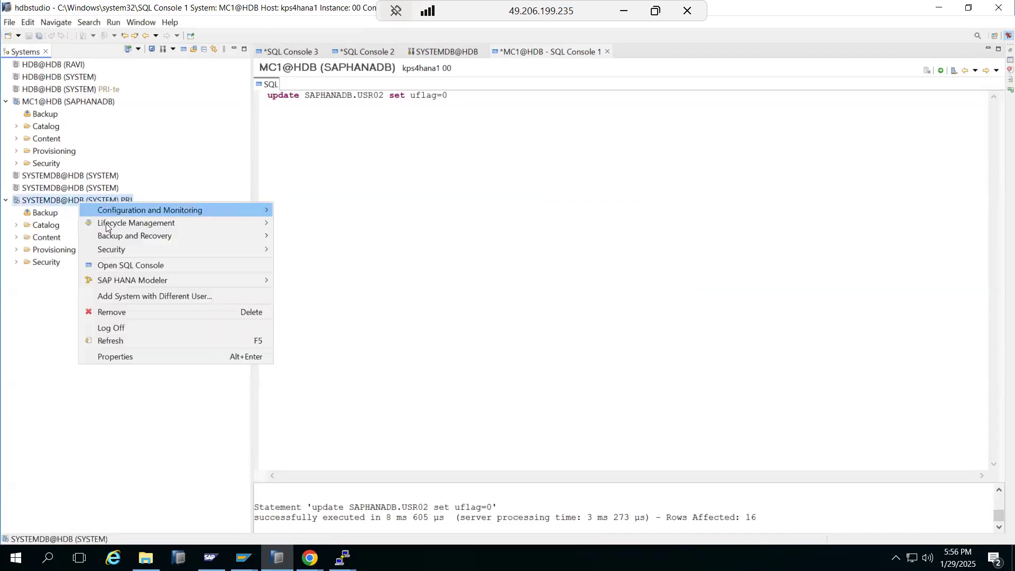
pyautogui.click(124, 263)
pyautogui.write('ALTER SYSTEM START DATABASE ')
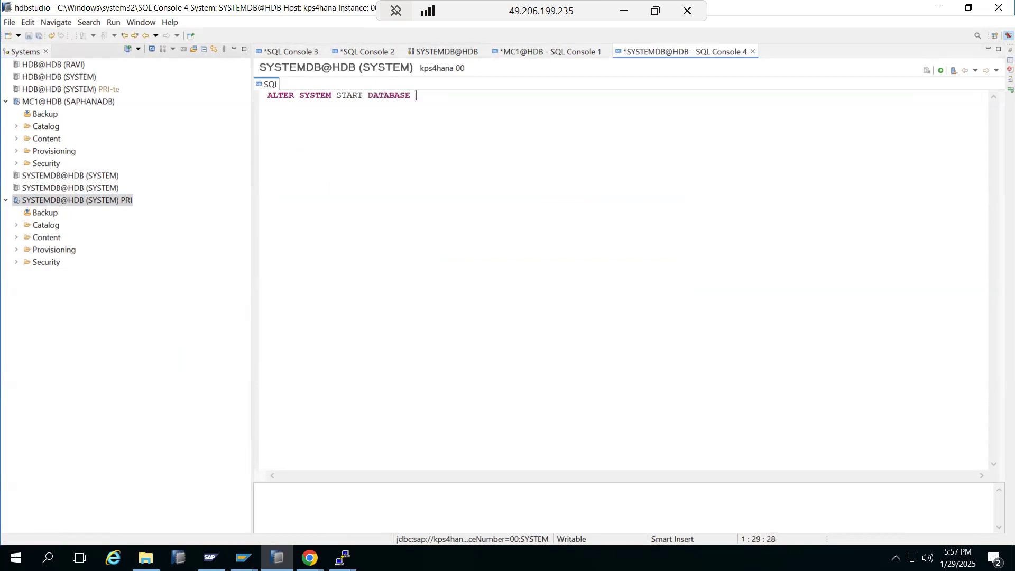
pyautogui.write('HDB')
# Step: Execute ALTER SYSTEM START DATABASE HDB in the SQL console
pyautogui.click(940, 71)
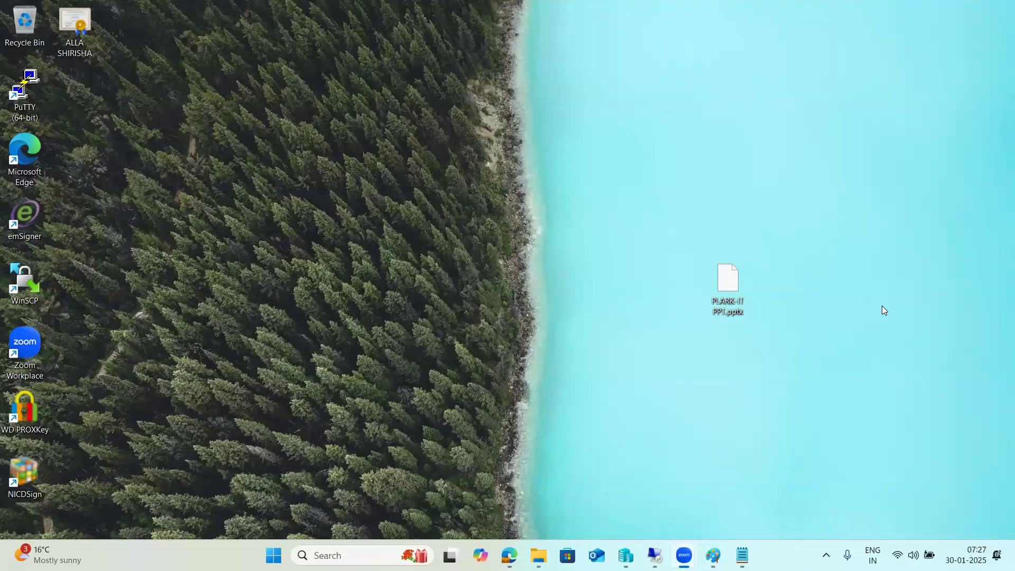
# Step: Bring the remote session back from the Remote Desktop taskbar icon
pyautogui.moveTo(654, 555)
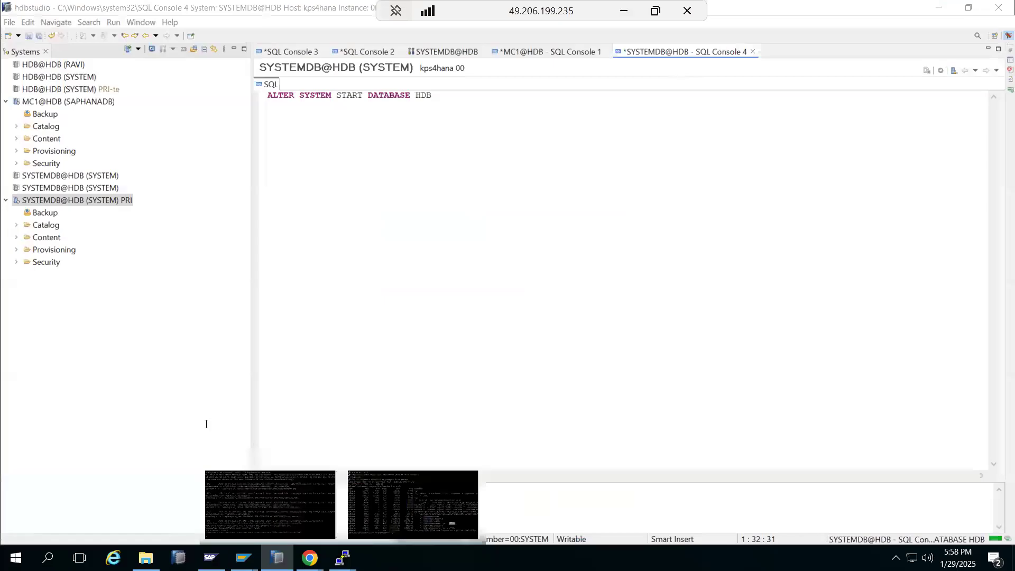
# Step: Stop all ECD instances in sapmmc with a Hard (SIGINT) shutdown
pyautogui.click(938, 7)
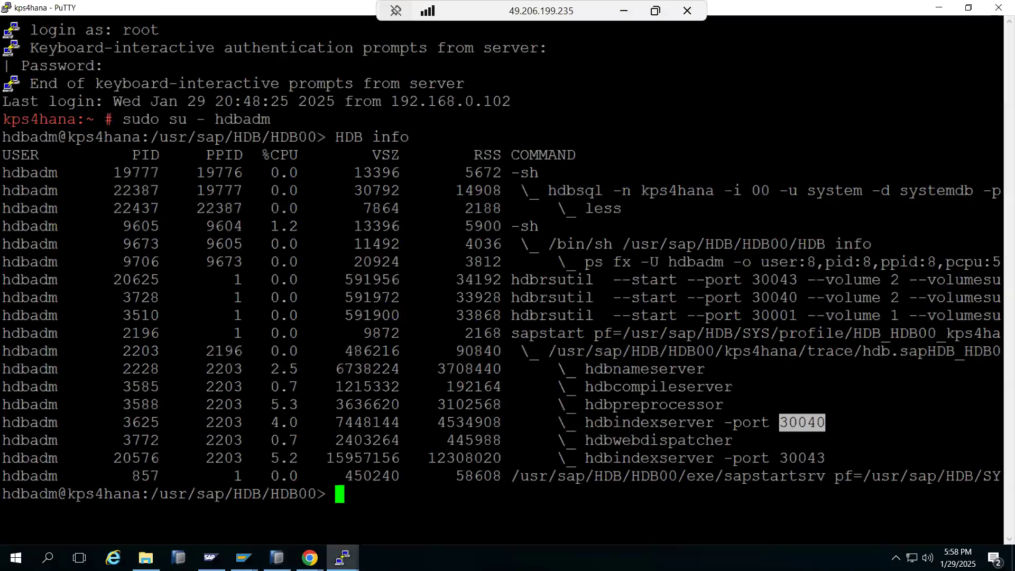
pyautogui.click(212, 558)
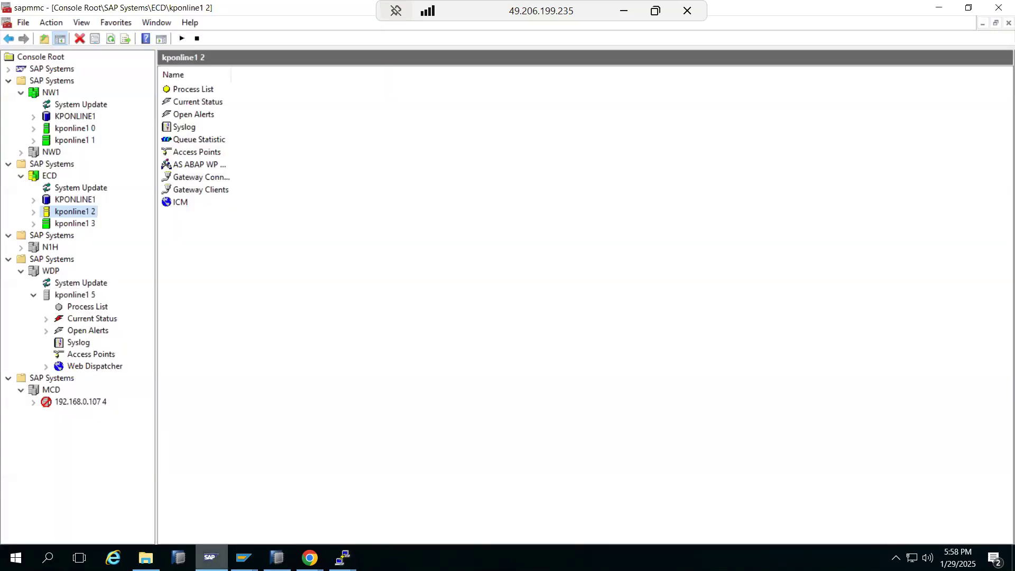
pyautogui.click(34, 212)
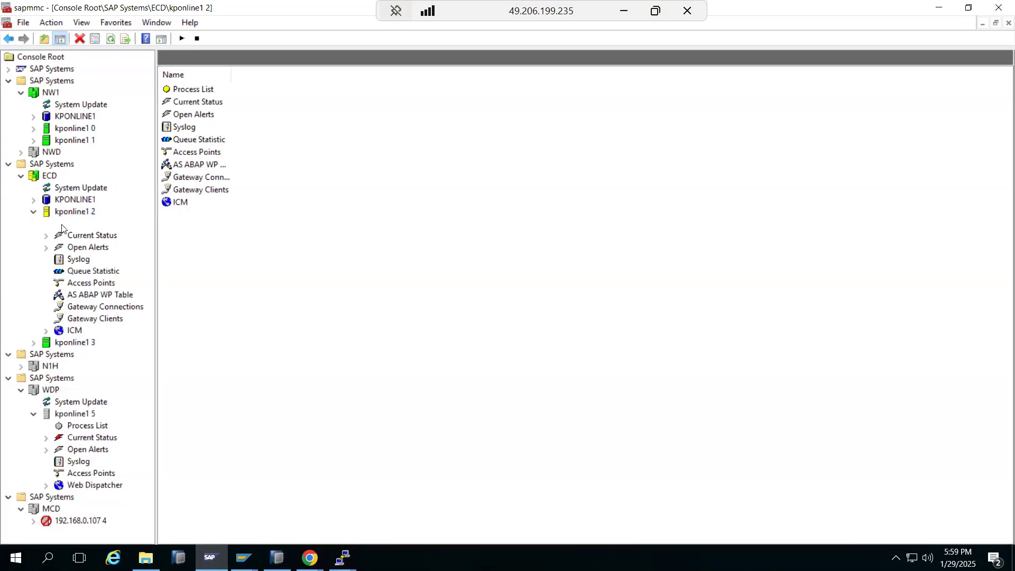
pyautogui.rightClick(44, 180)
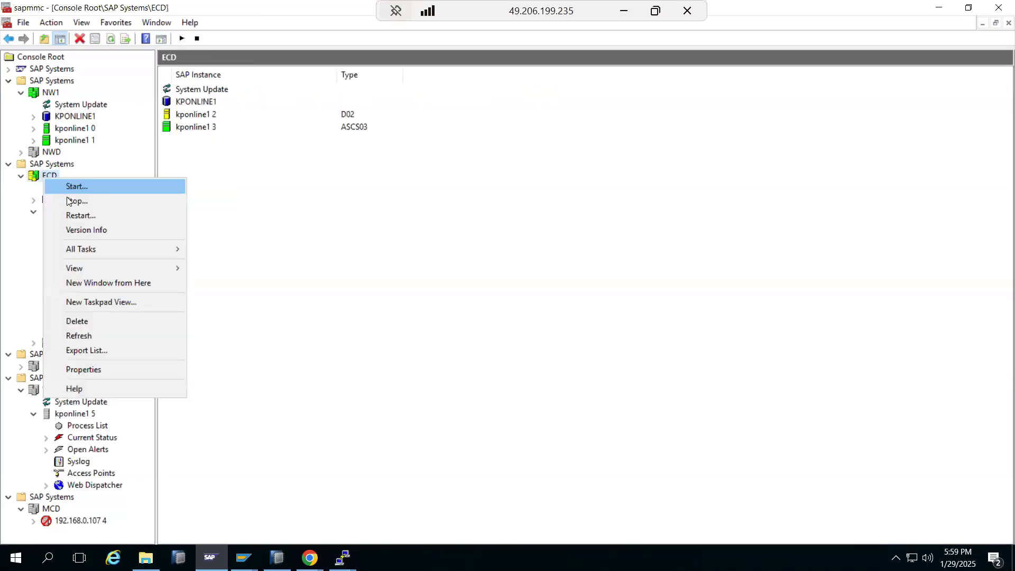
pyautogui.click(68, 200)
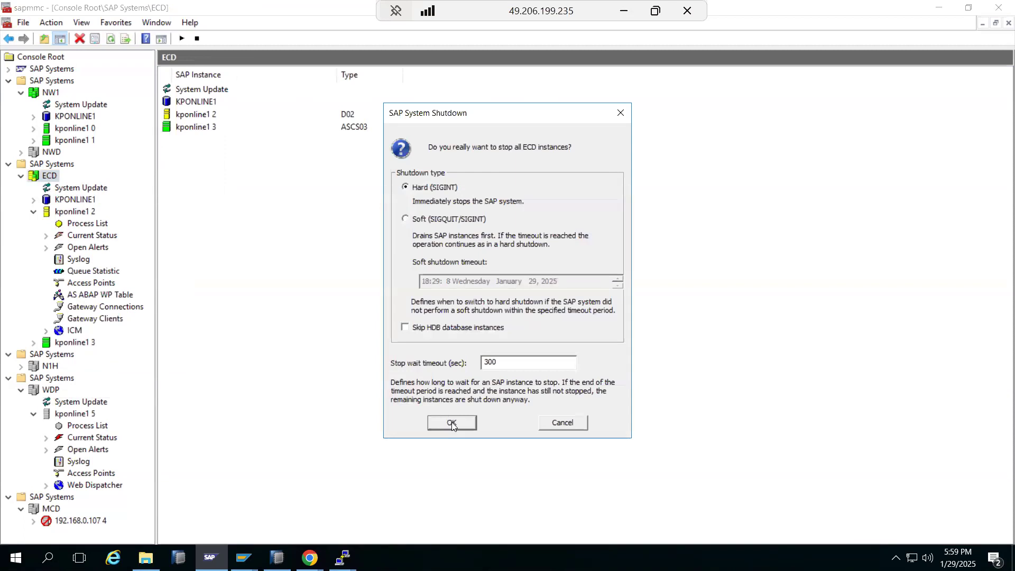
pyautogui.click(452, 423)
pyautogui.click(218, 555)
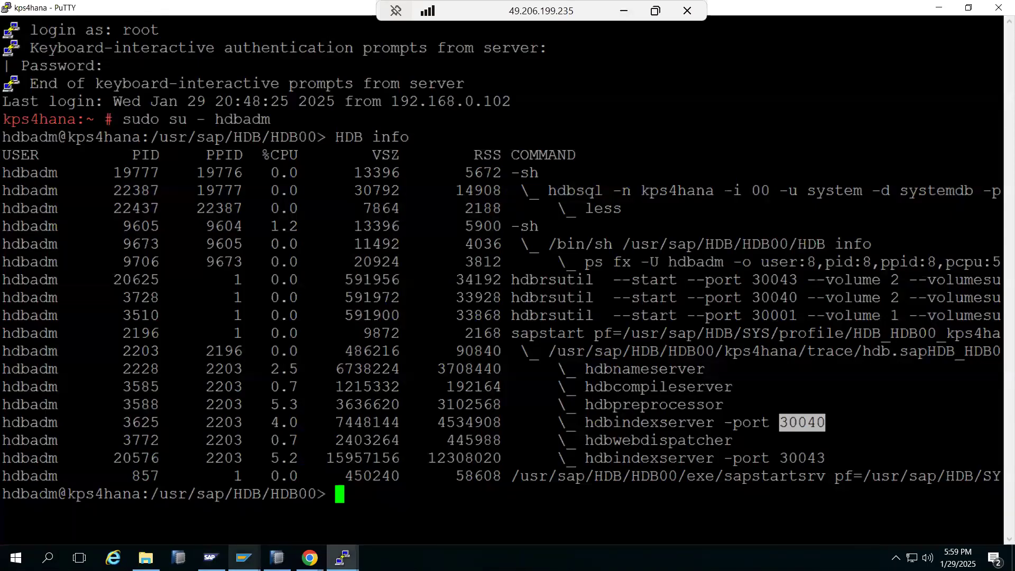
# Step: Rerun HDB info and highlight the new index server on port 30003
pyautogui.moveTo(310, 558)
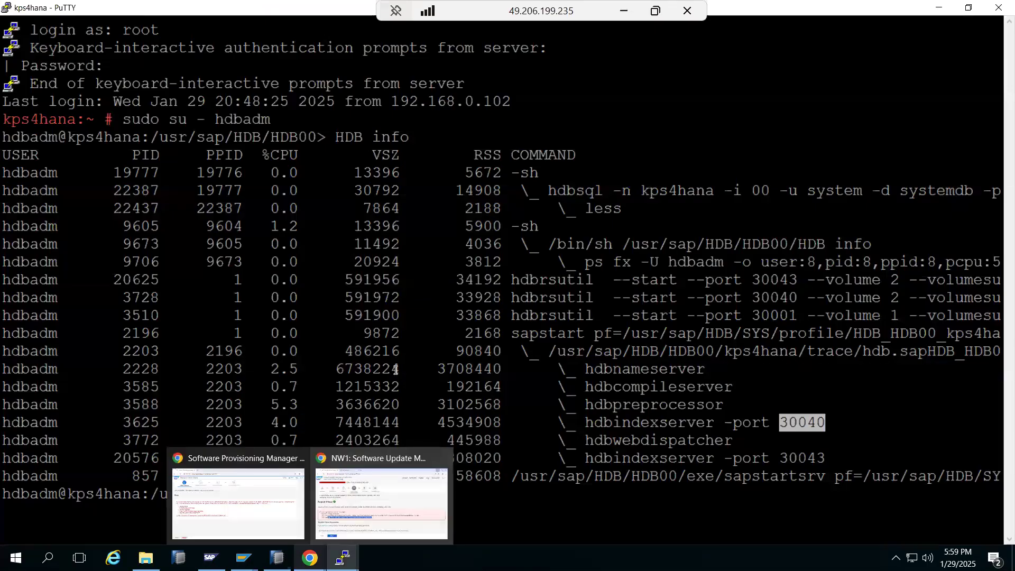
pyautogui.click(396, 369)
pyautogui.press('Return')
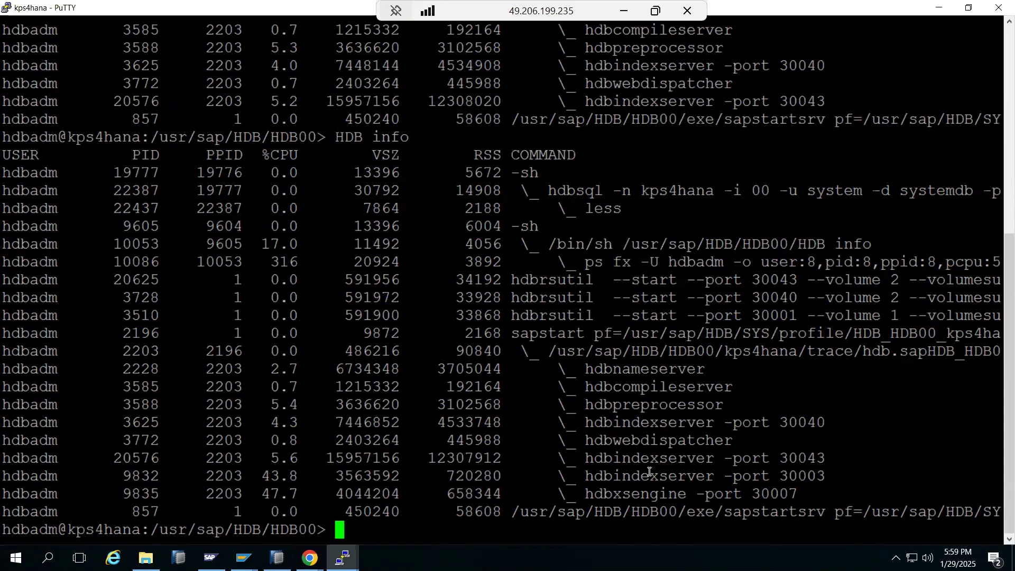
pyautogui.moveTo(716, 476); pyautogui.dragTo(711, 474)
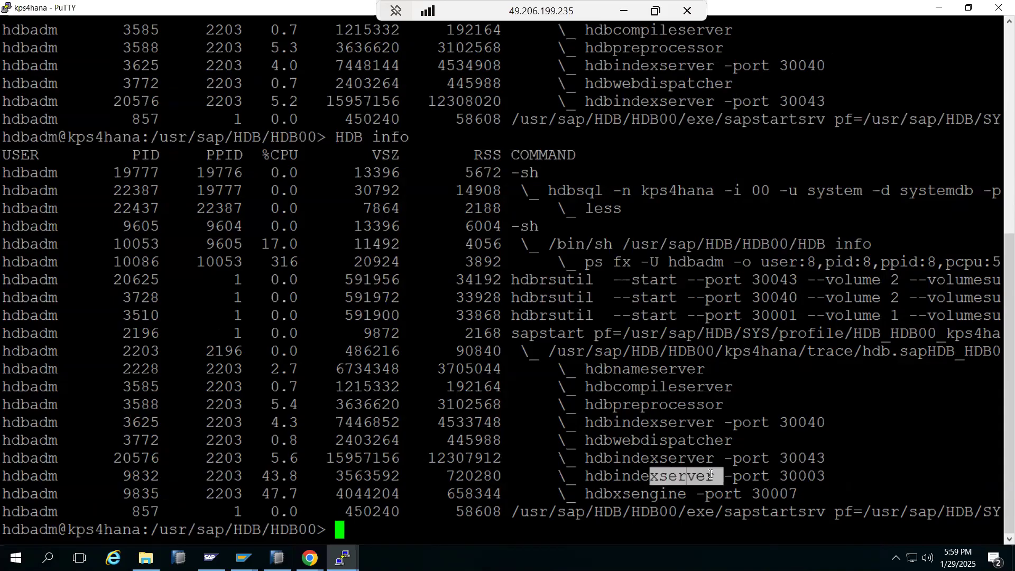
pyautogui.click(631, 424)
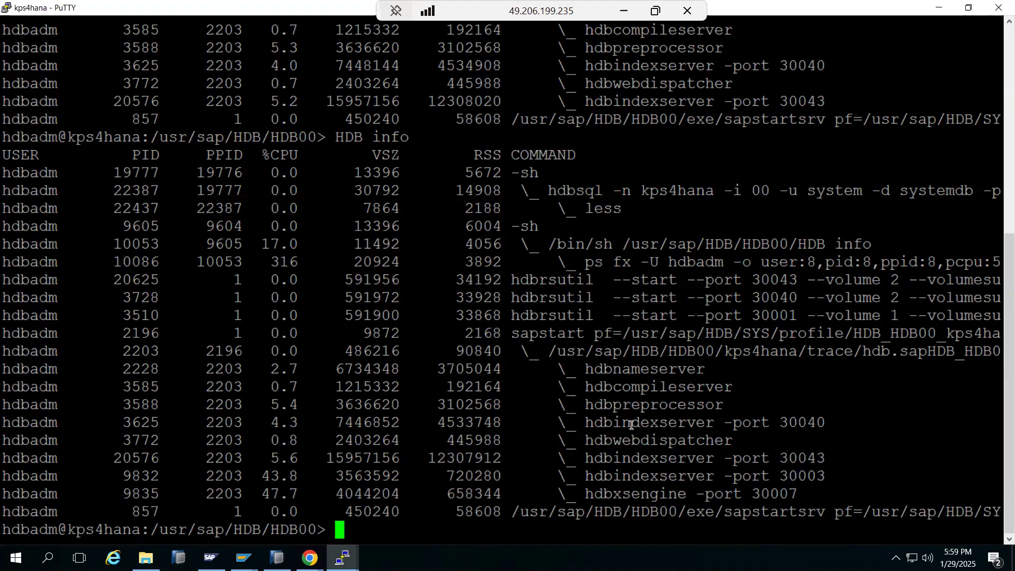
# Step: Enter the HANA trace directory with cdtrace, list it with ls -ltr, then return to SWPM
pyautogui.write('cd trace')
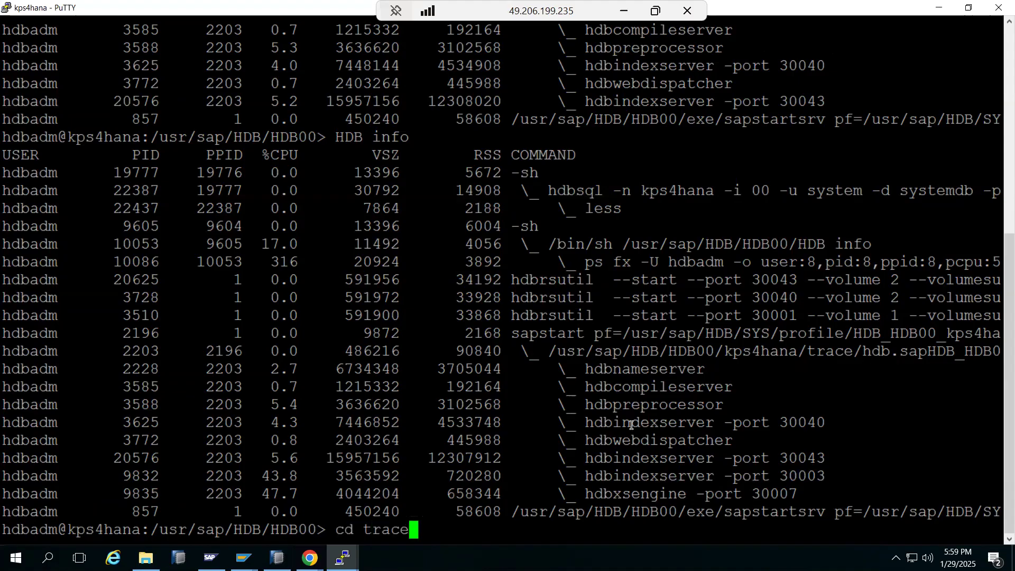
pyautogui.press('Return')
pyautogui.write('cd')
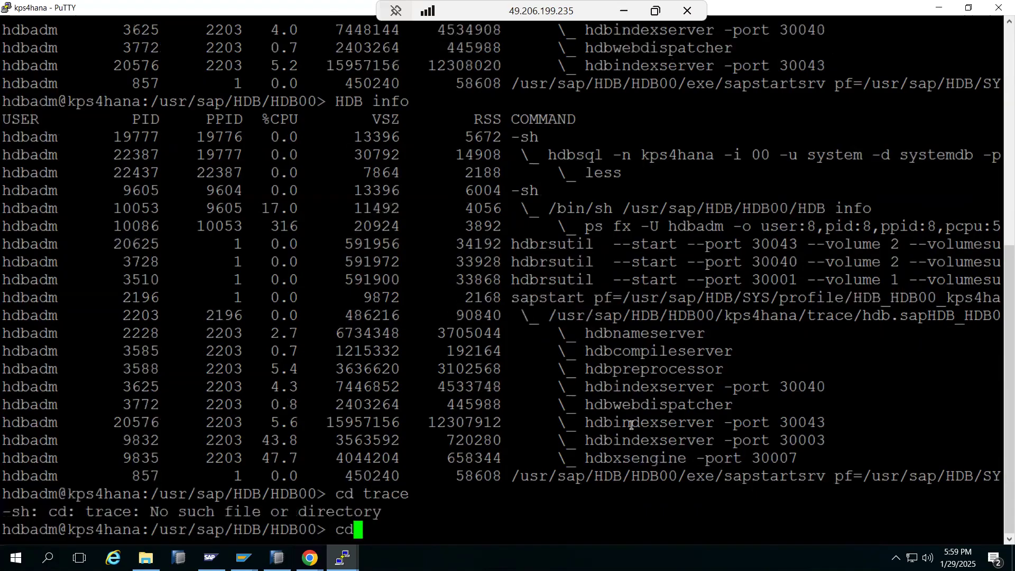
pyautogui.write('trace')
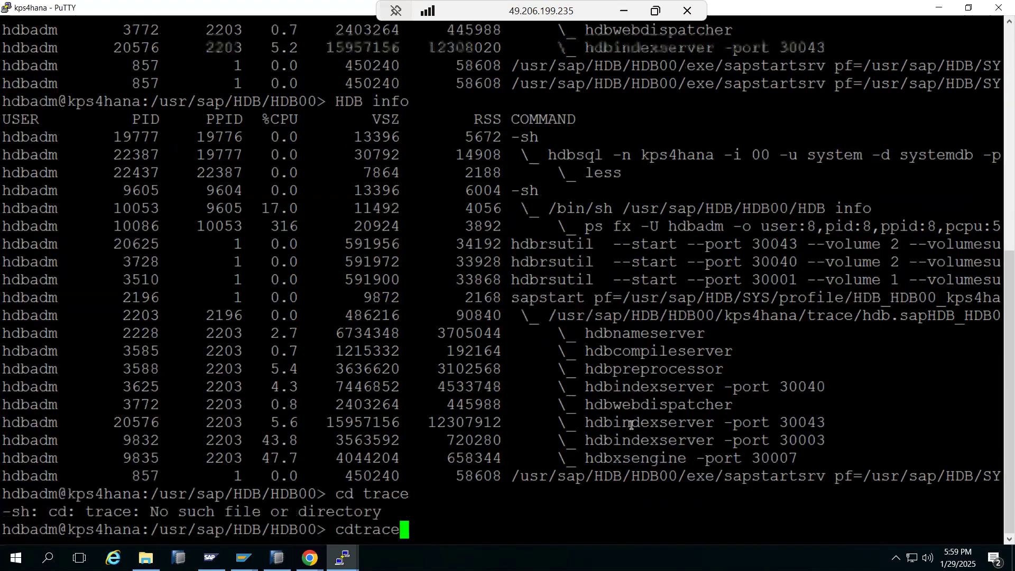
pyautogui.press('Return')
pyautogui.write('ls -ltr')
pyautogui.press('Return')
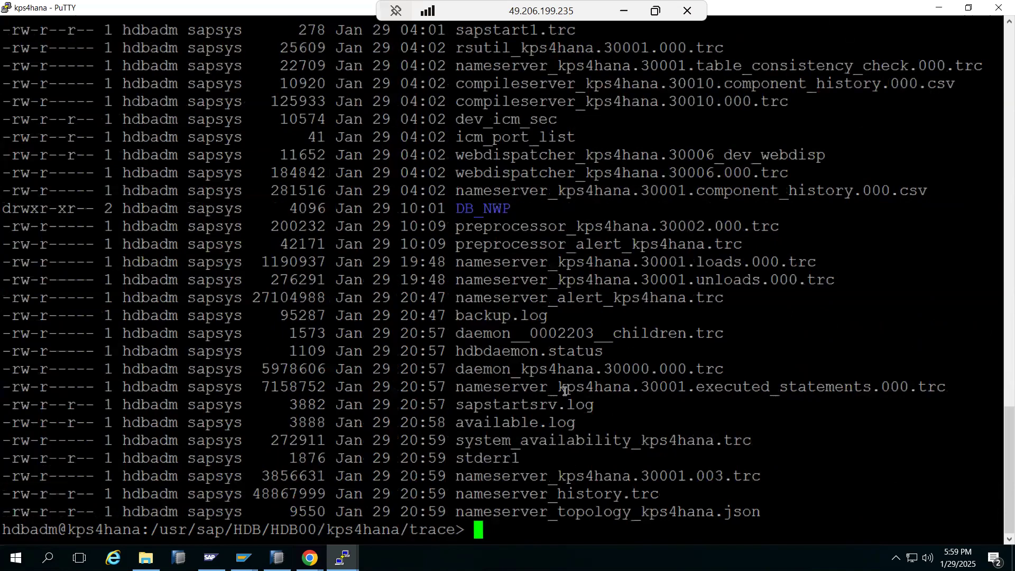
pyautogui.scroll(5, 586, 328)
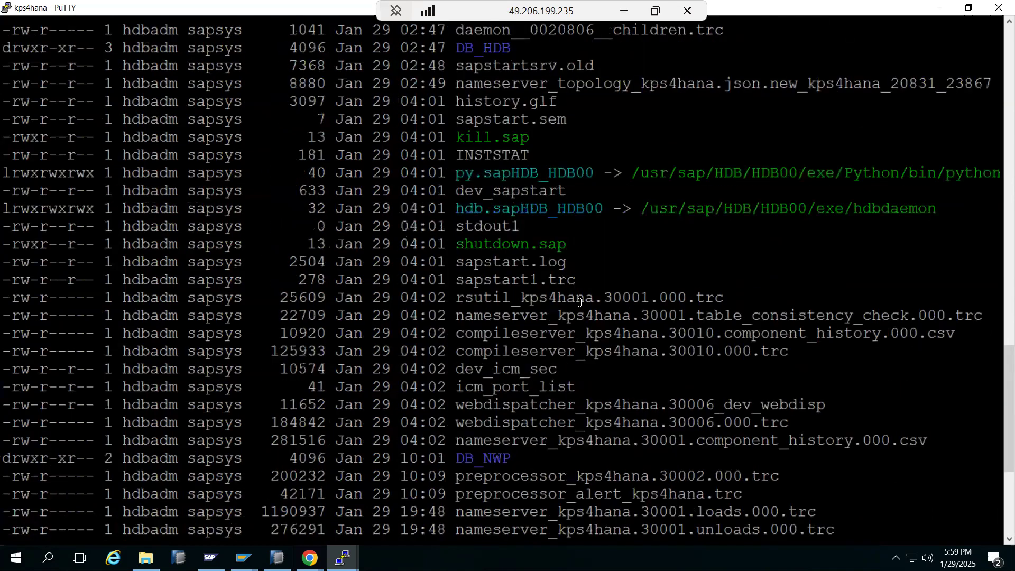
pyautogui.scroll(5, 580, 302)
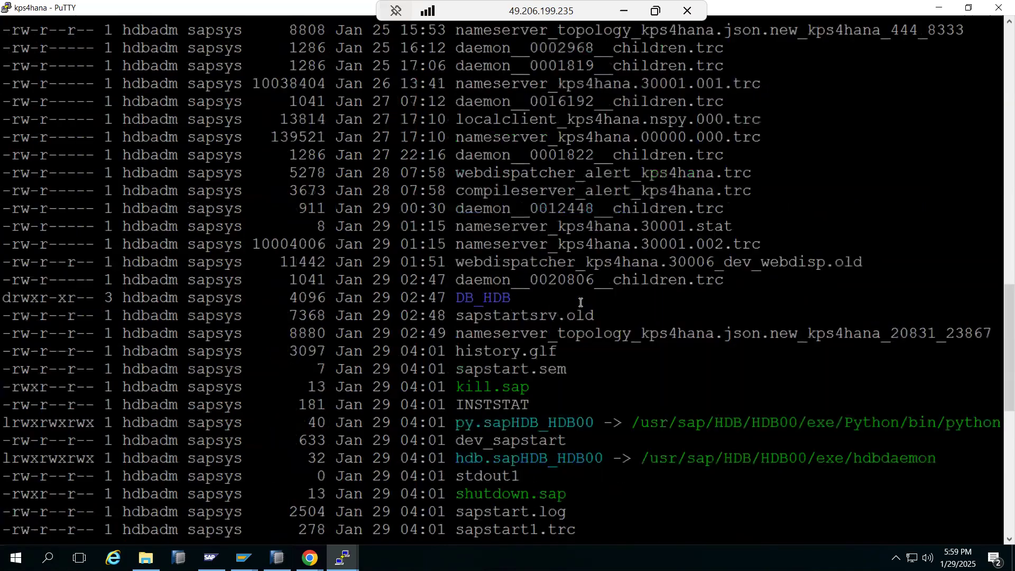
pyautogui.scroll(10, 581, 302)
pyautogui.scroll(-5, 580, 302)
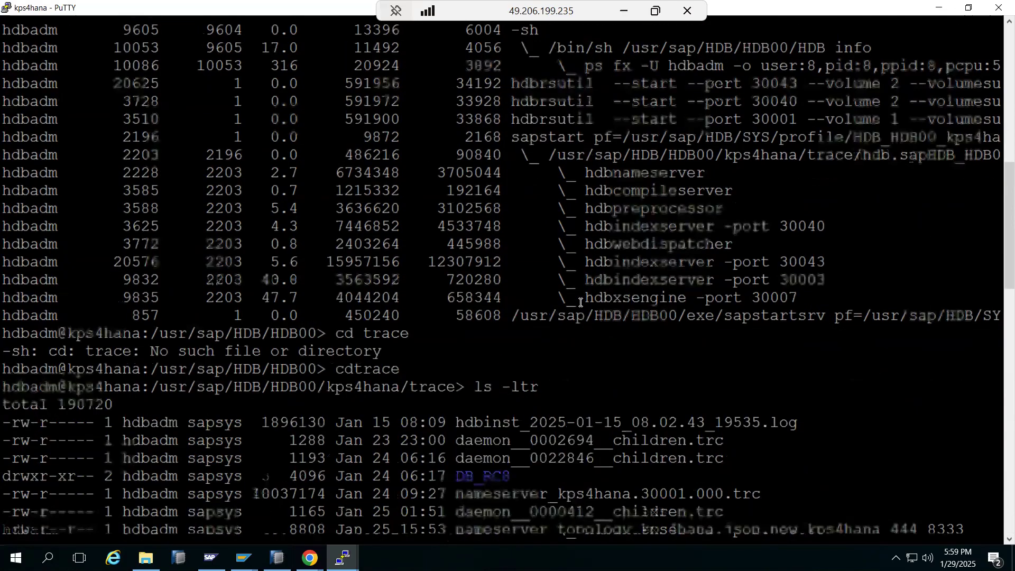
pyautogui.scroll(-10, 580, 302)
pyautogui.scroll(-10, 580, 302)
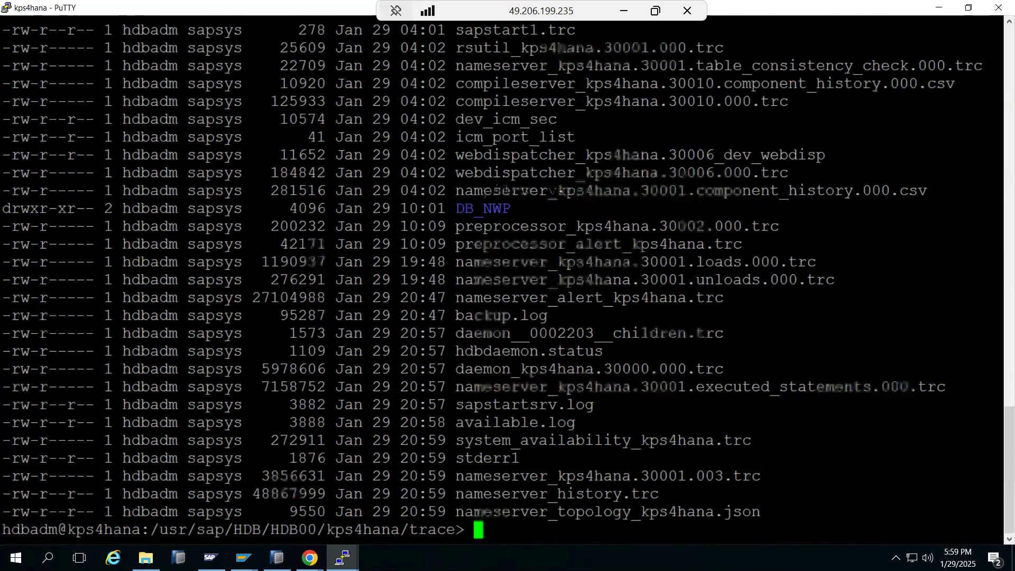
pyautogui.click(310, 558)
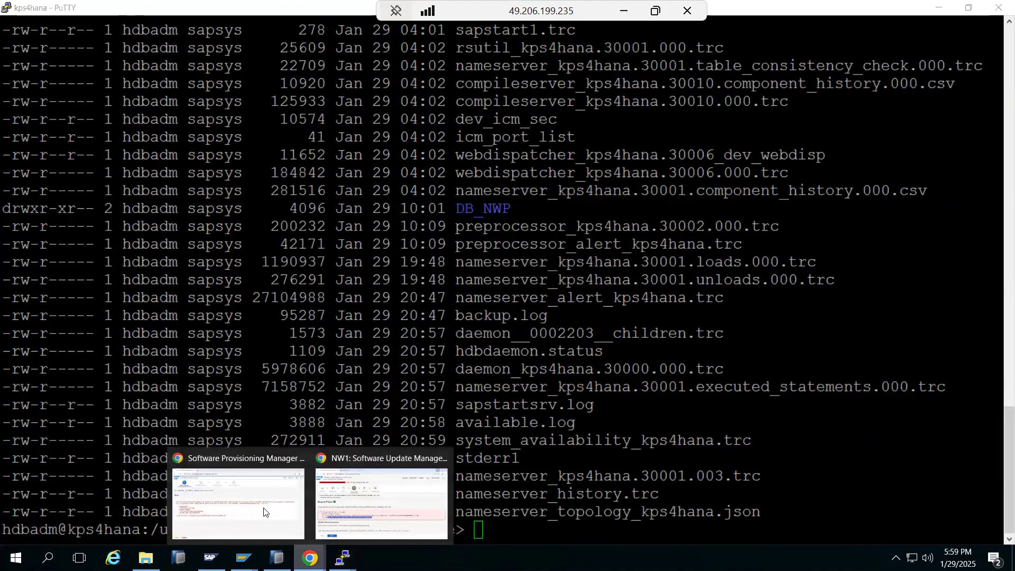
pyautogui.click(264, 511)
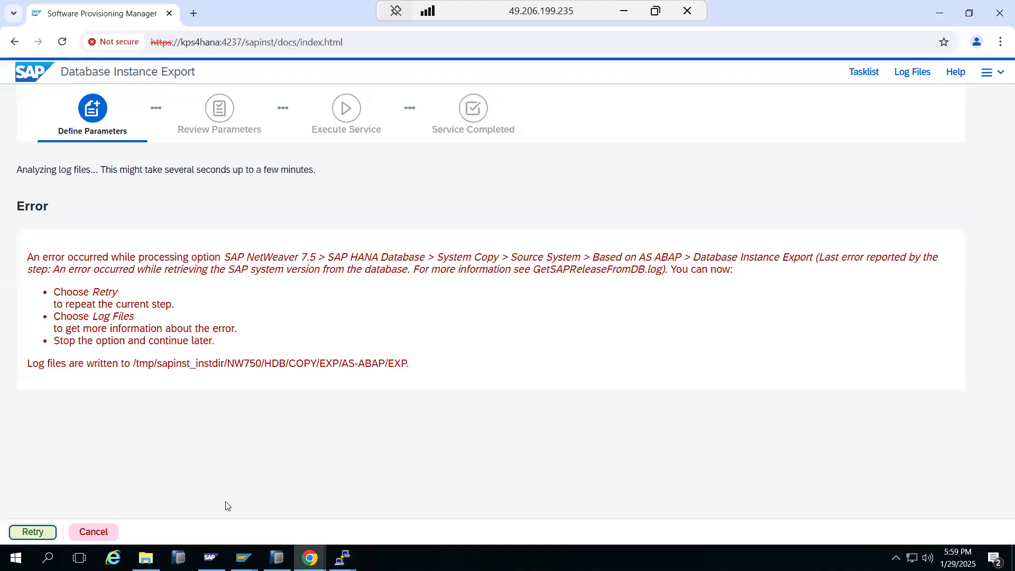
# Step: Retry the failed export step and open the installer's log files
pyautogui.click(53, 532)
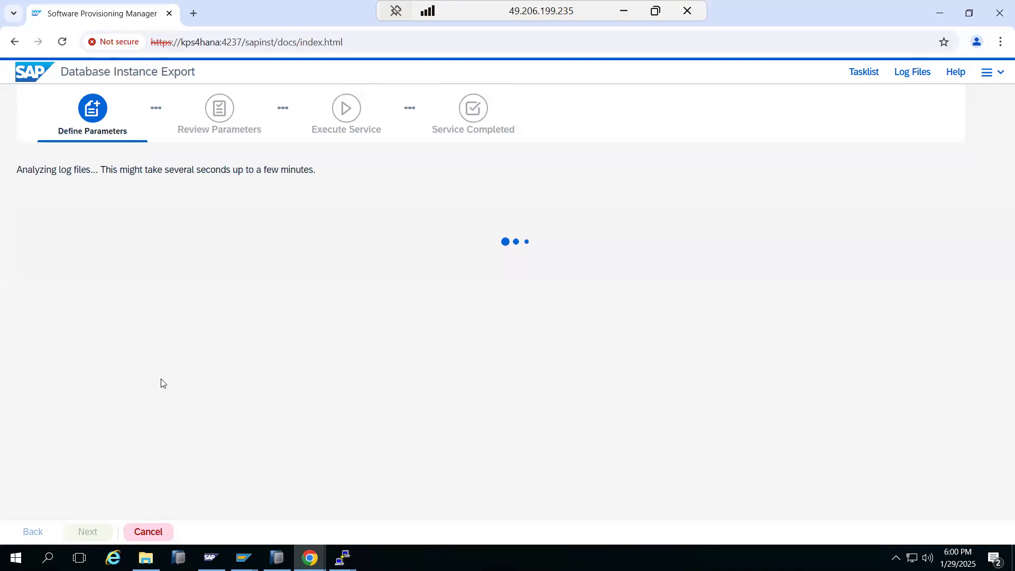
pyautogui.click(908, 77)
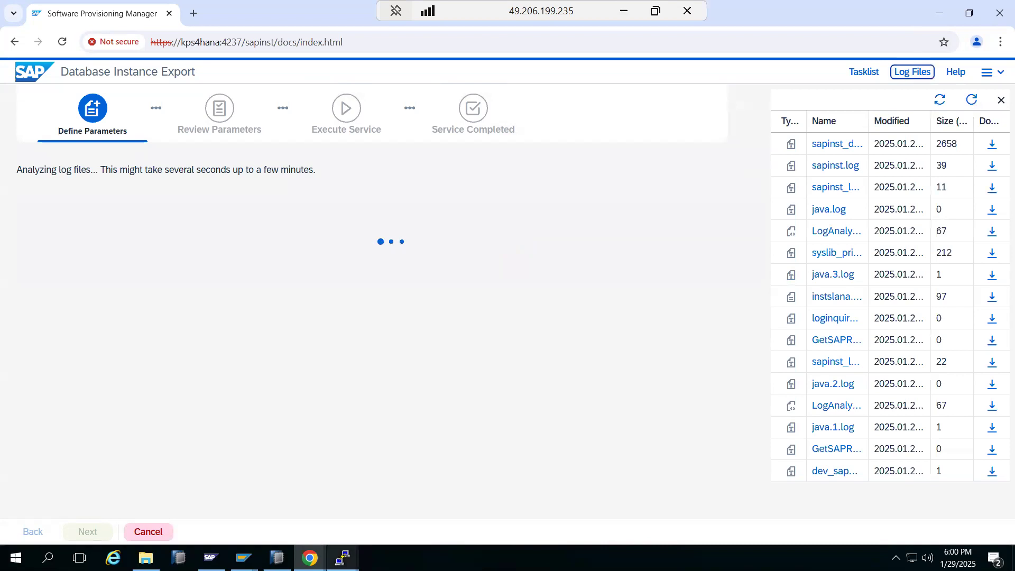
pyautogui.moveTo(338, 552)
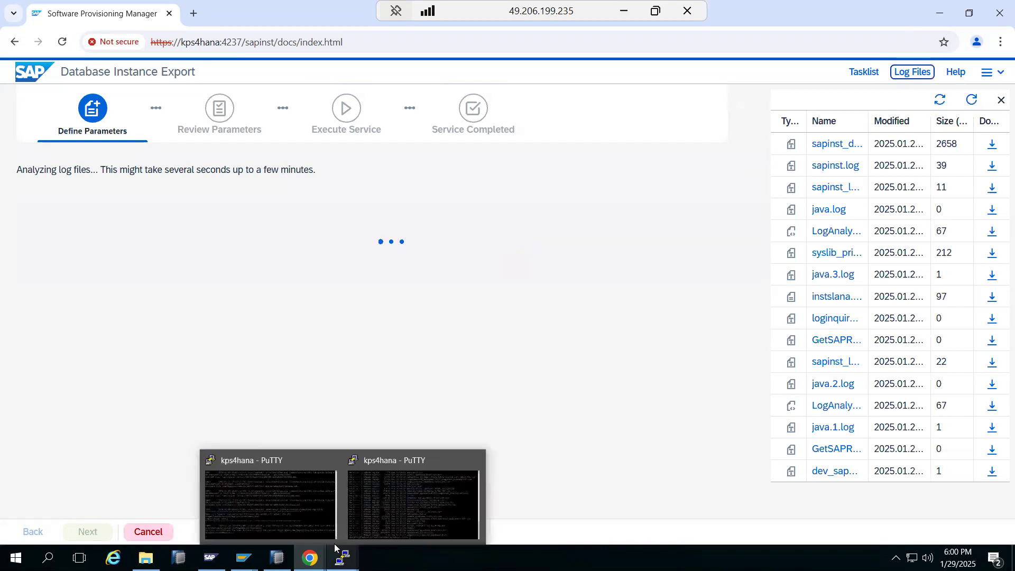
pyautogui.click(299, 513)
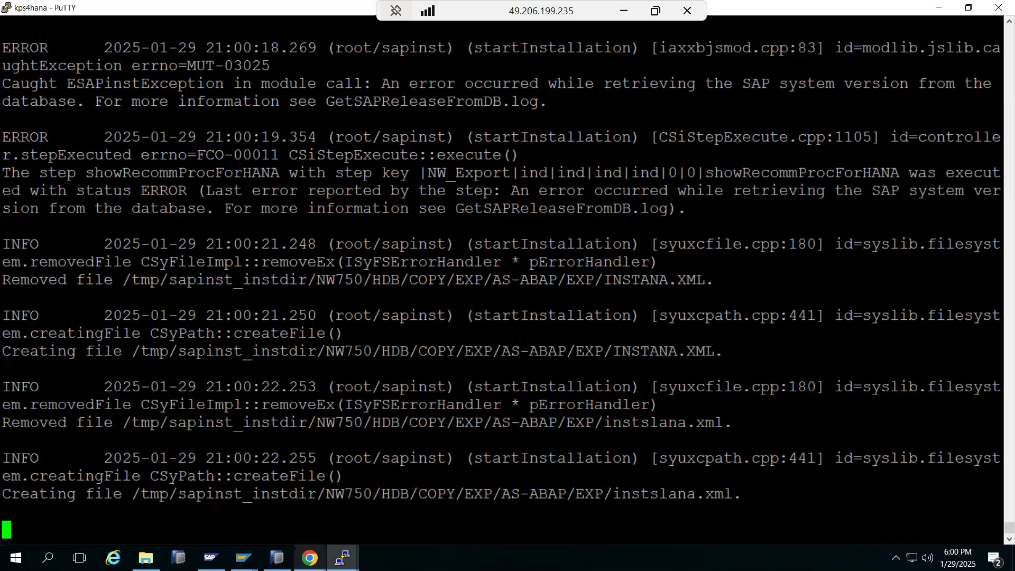
# Step: Reload the SWPM log file list, then bring the second kps4hana terminal forward
pyautogui.click(310, 557)
pyautogui.click(268, 526)
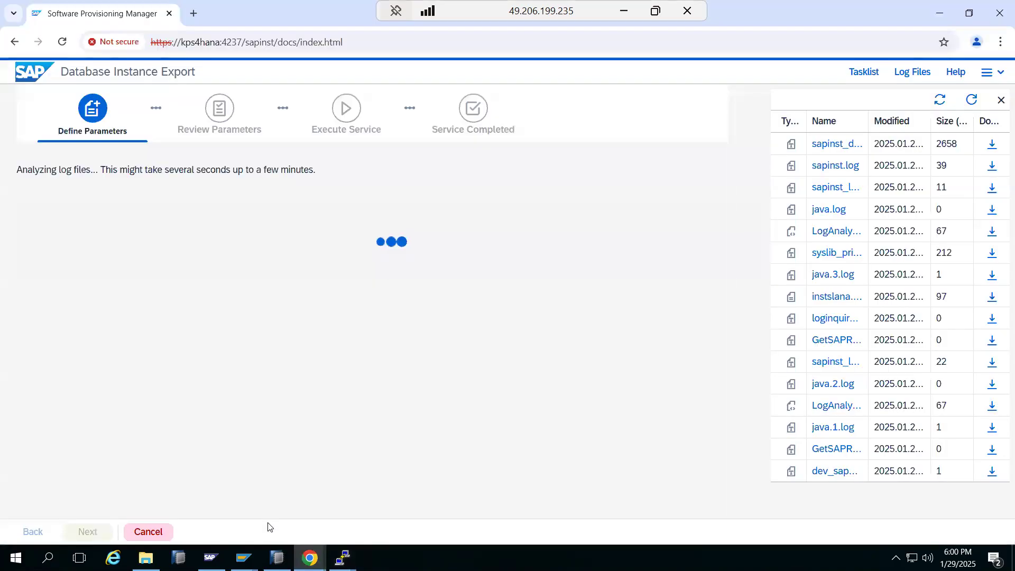
pyautogui.click(972, 99)
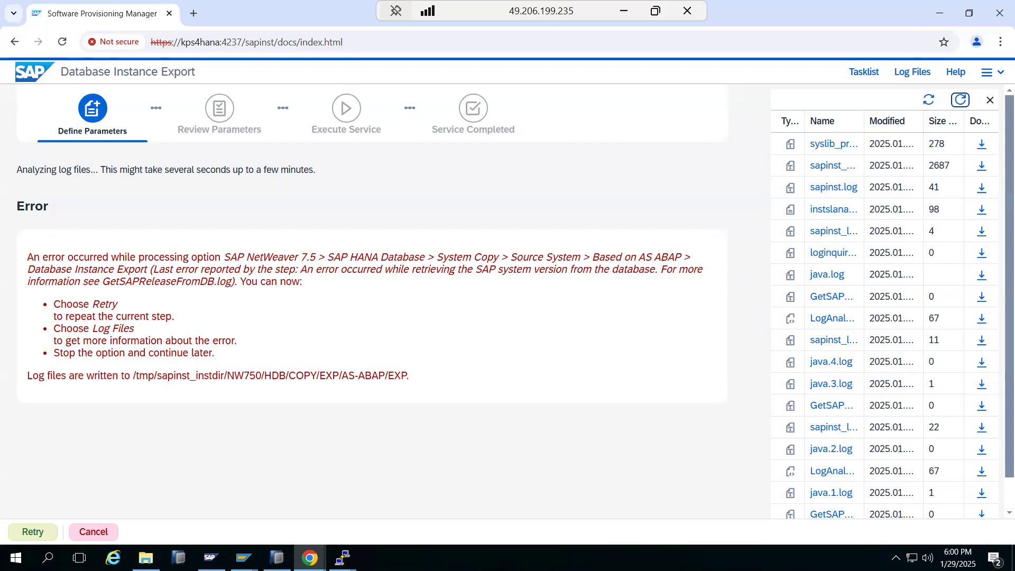
pyautogui.click(342, 558)
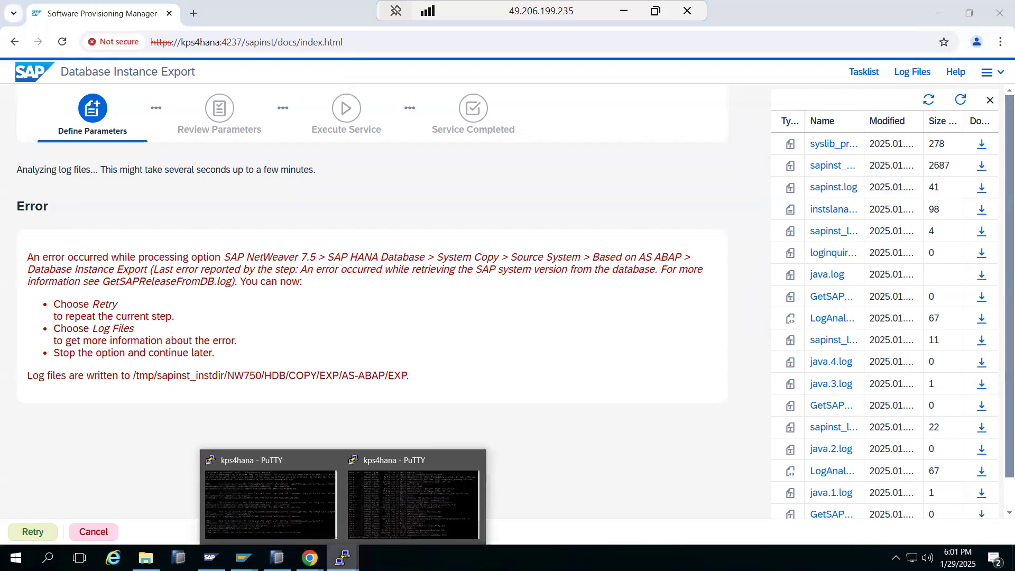
pyautogui.click(379, 492)
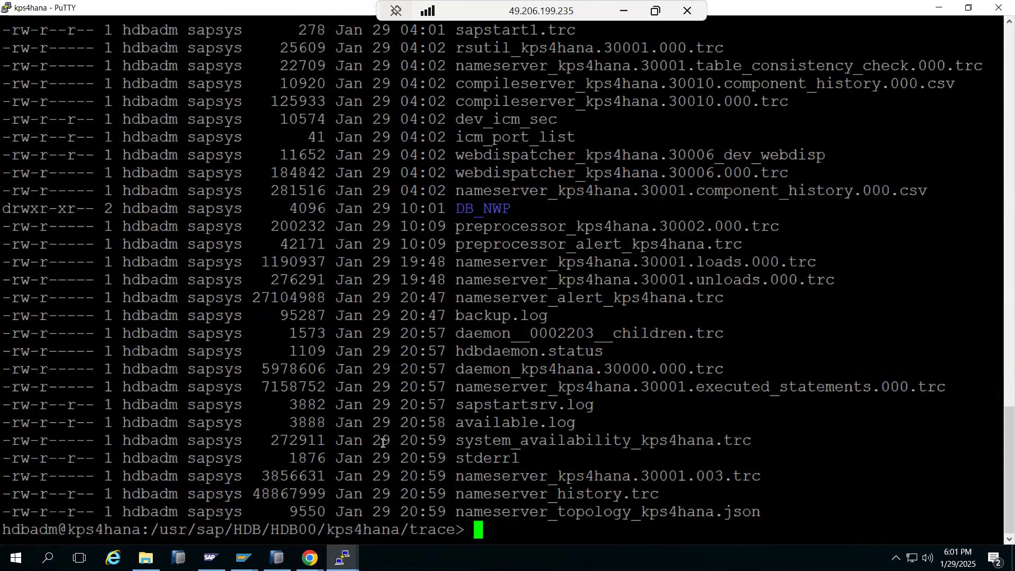
# Step: Exit hdbadm, switch to nwpadm, and list the profile directory with ls -ltr
pyautogui.write('exit')
pyautogui.press('Return')
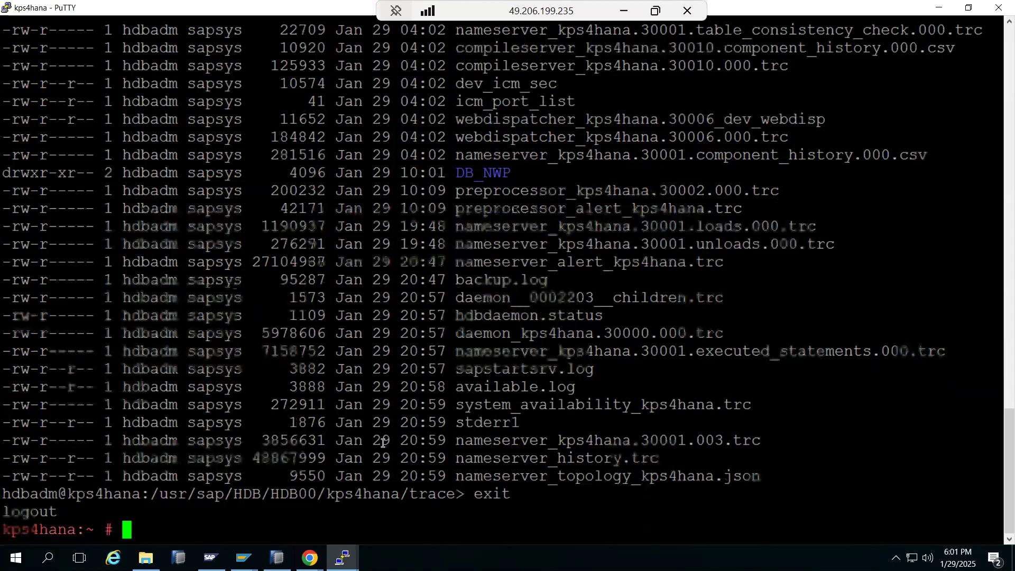
pyautogui.write('s')
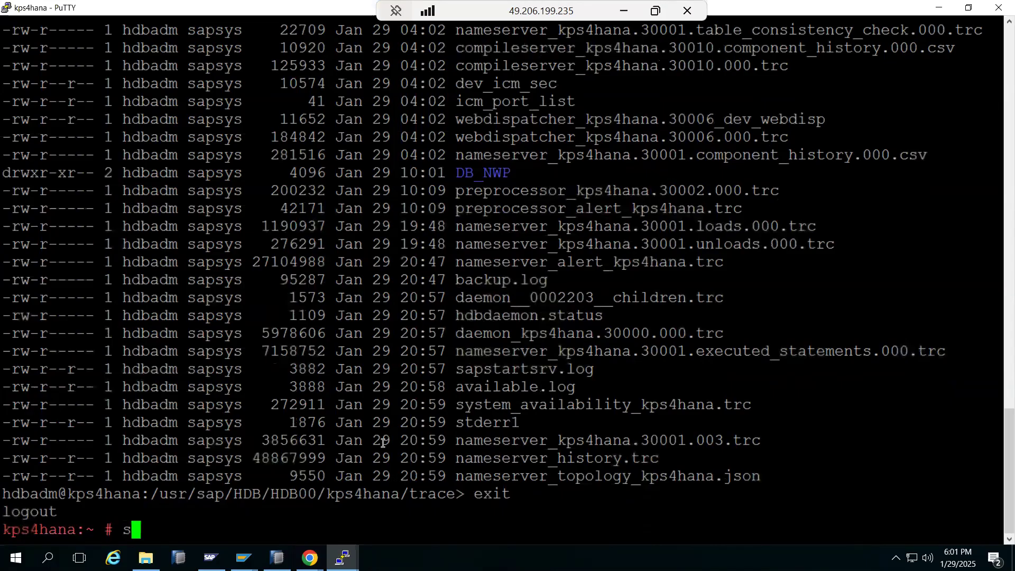
pyautogui.write('udo su - n')
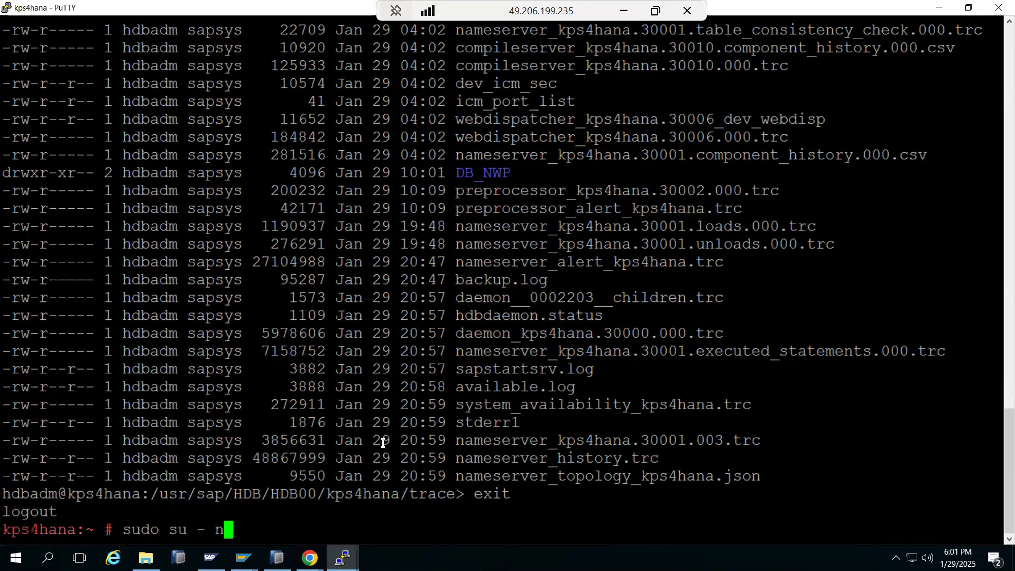
pyautogui.write('wpadm')
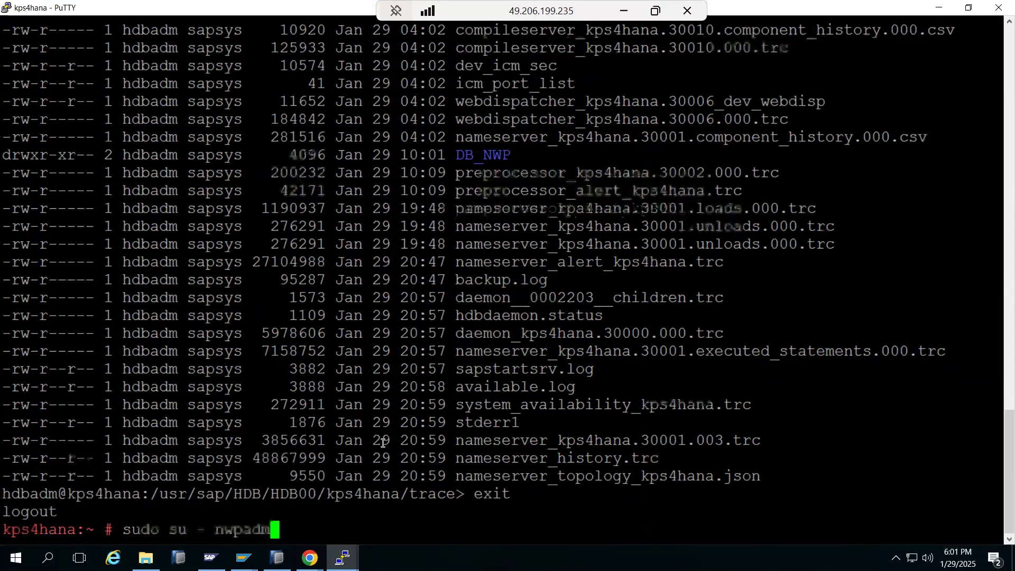
pyautogui.press('Return')
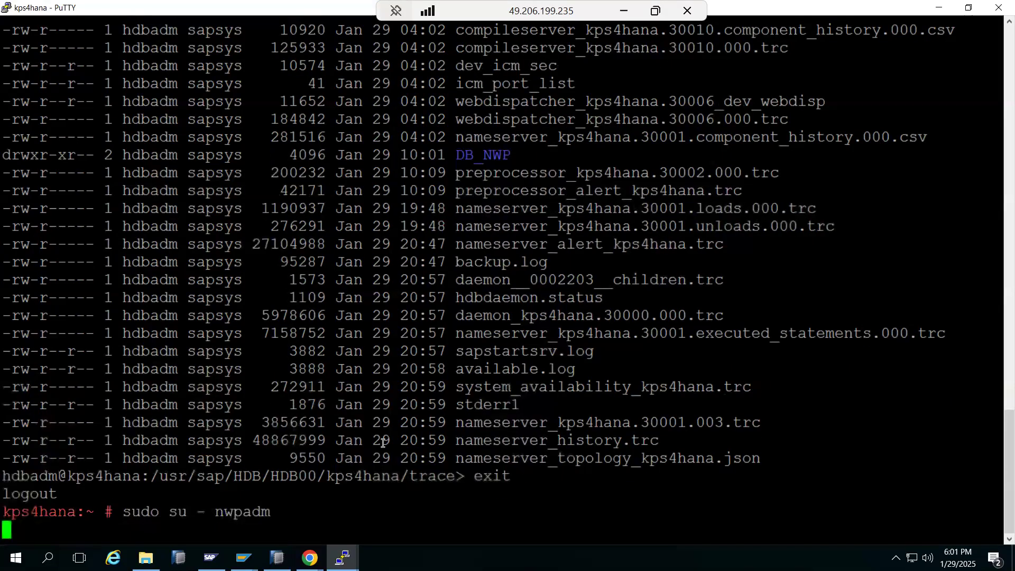
pyautogui.write('cdp')
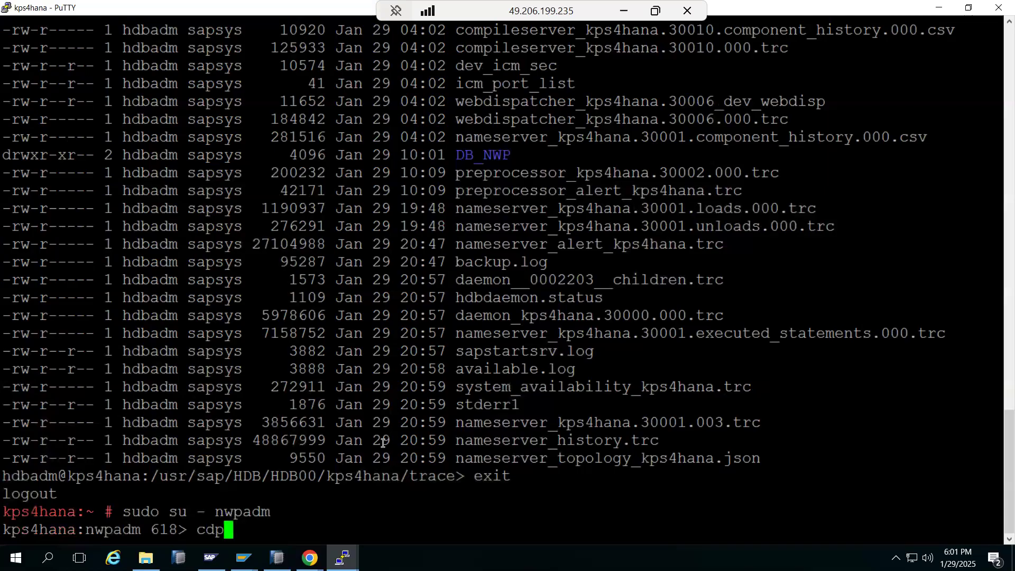
pyautogui.write('ro')
pyautogui.press('Return')
pyautogui.write('ls -')
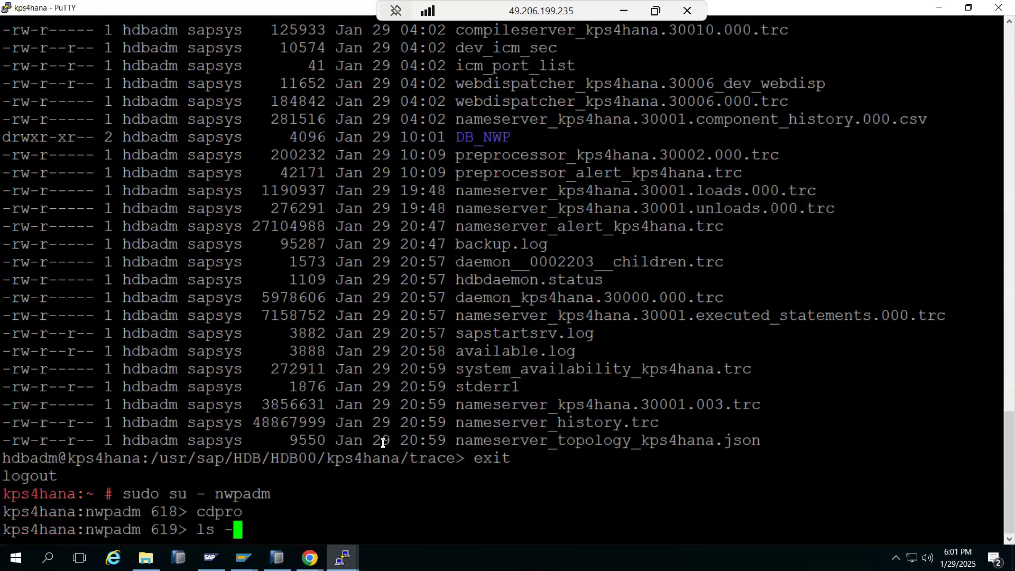
pyautogui.write('ltr')
pyautogui.press('Return')
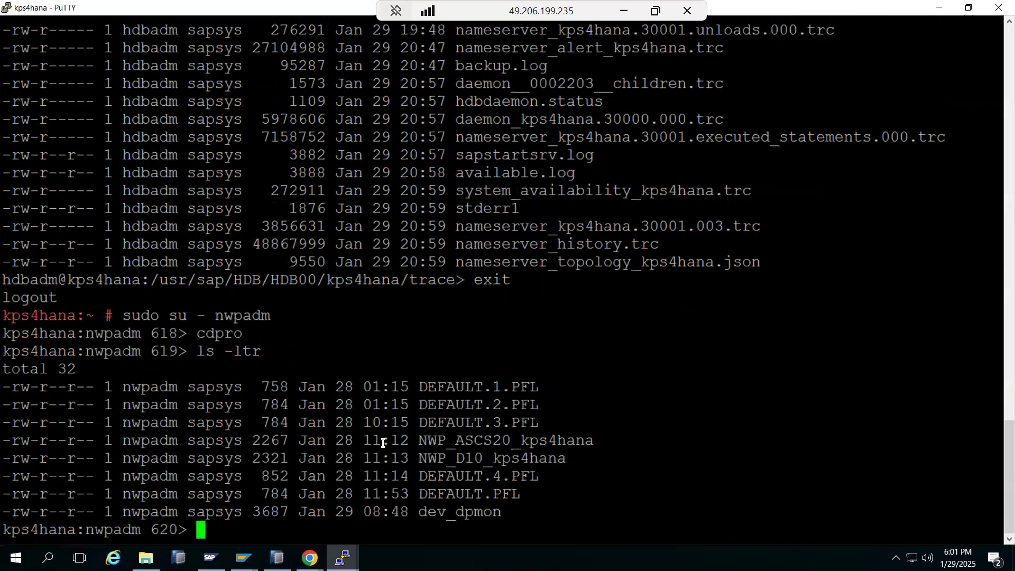
# Step: Display DEFAULT.PFL with more, checking database name HDB and enqueue host kps4hana
pyautogui.write('more')
pyautogui.doubleClick(485, 494)
pyautogui.rightClick(485, 494)
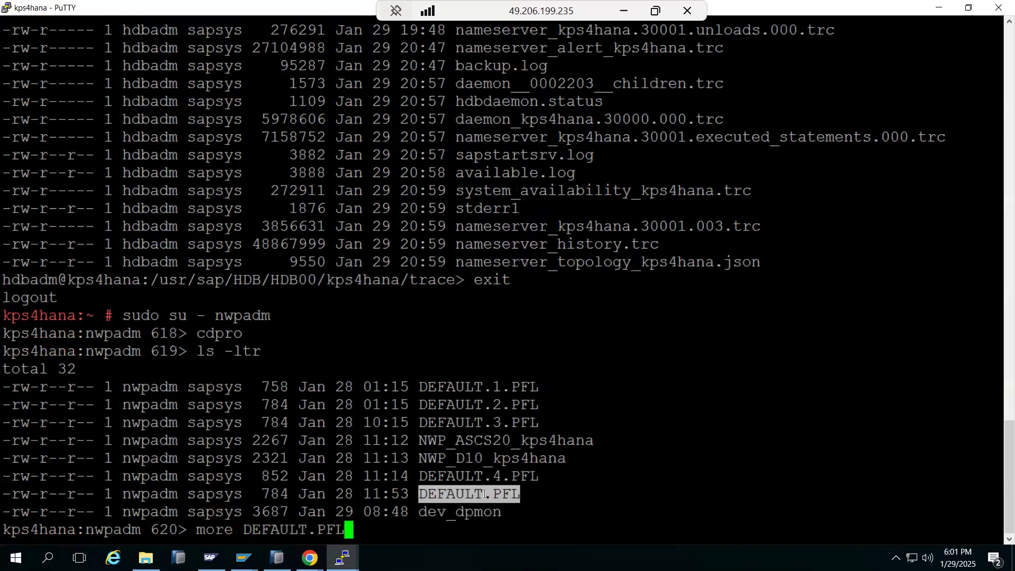
pyautogui.press('Return')
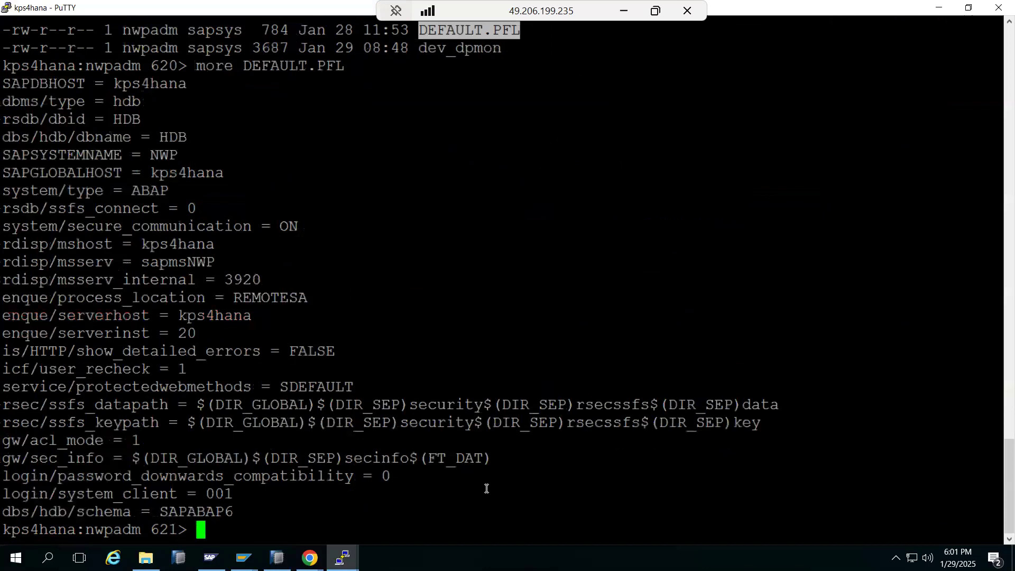
pyautogui.moveTo(160, 137); pyautogui.dragTo(182, 137)
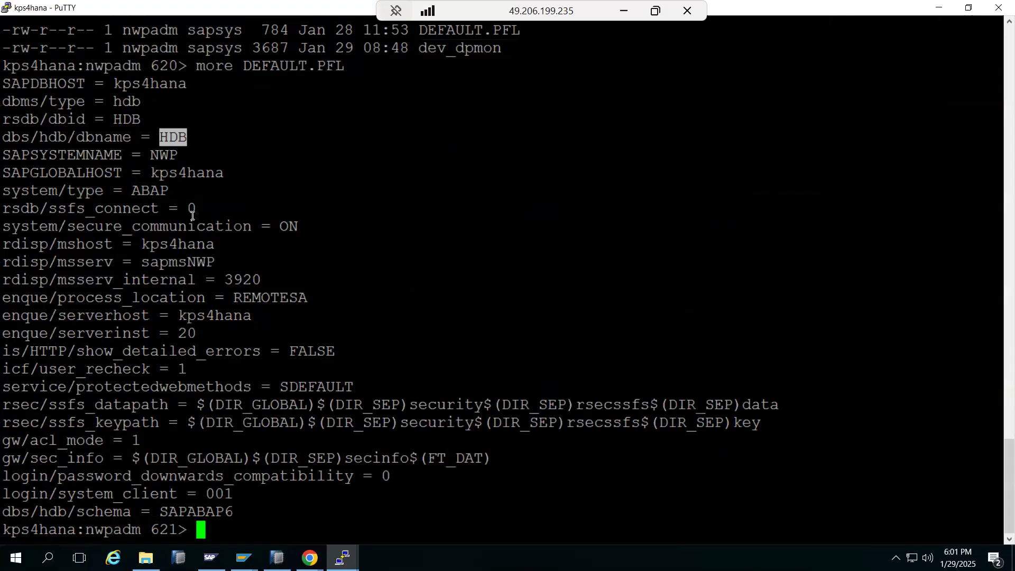
pyautogui.doubleClick(241, 315)
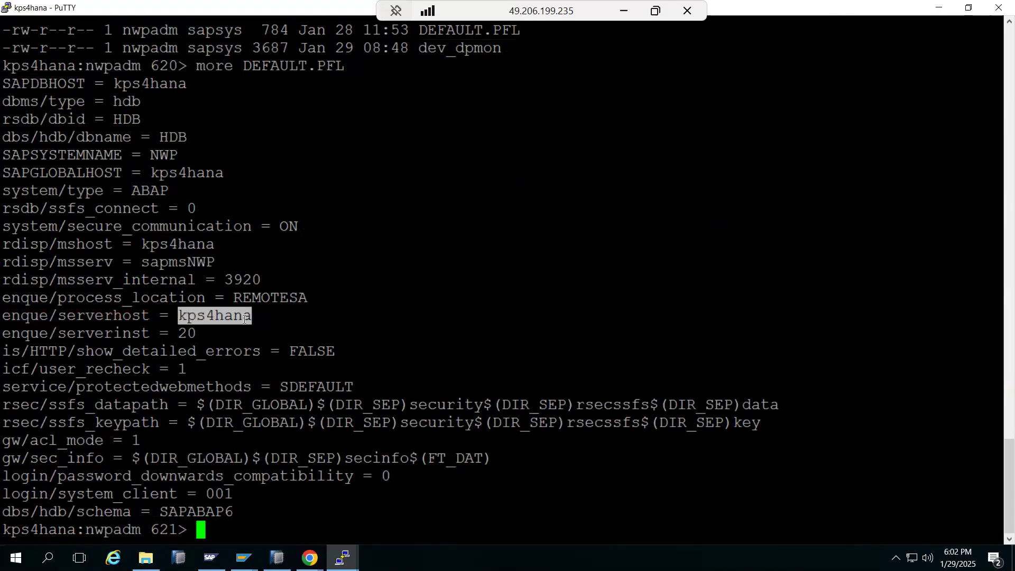
# Step: Run r3trans -d, accepting the corrected command with y, to test the database connection
pyautogui.write('r3trans -d')
pyautogui.press('Return')
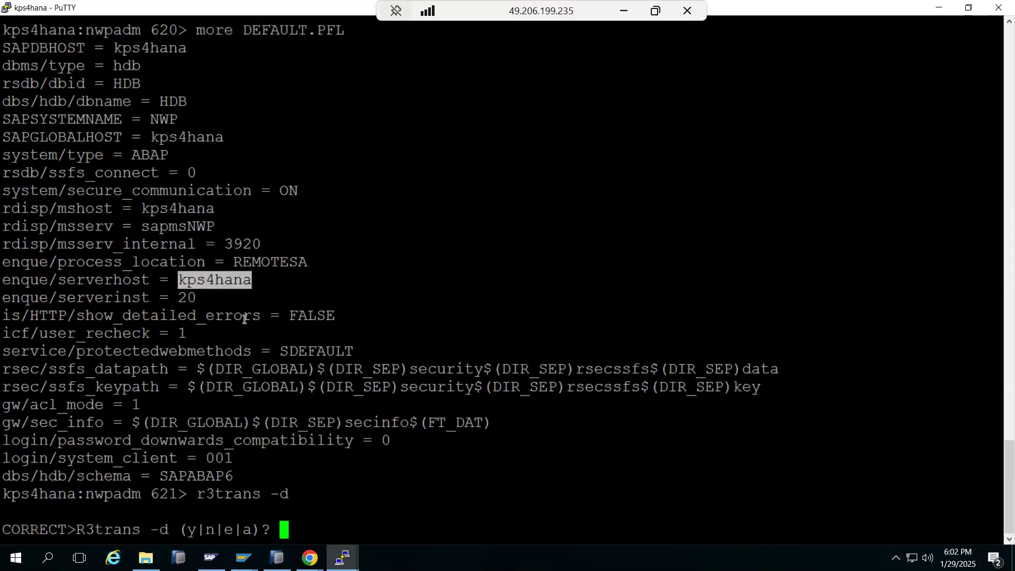
pyautogui.write('yes')
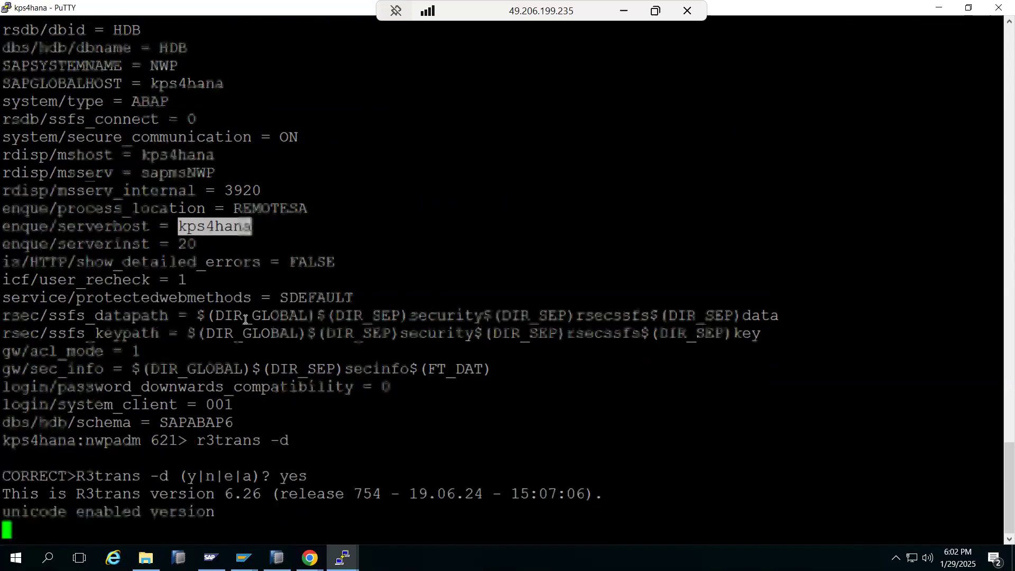
pyautogui.press('Return')
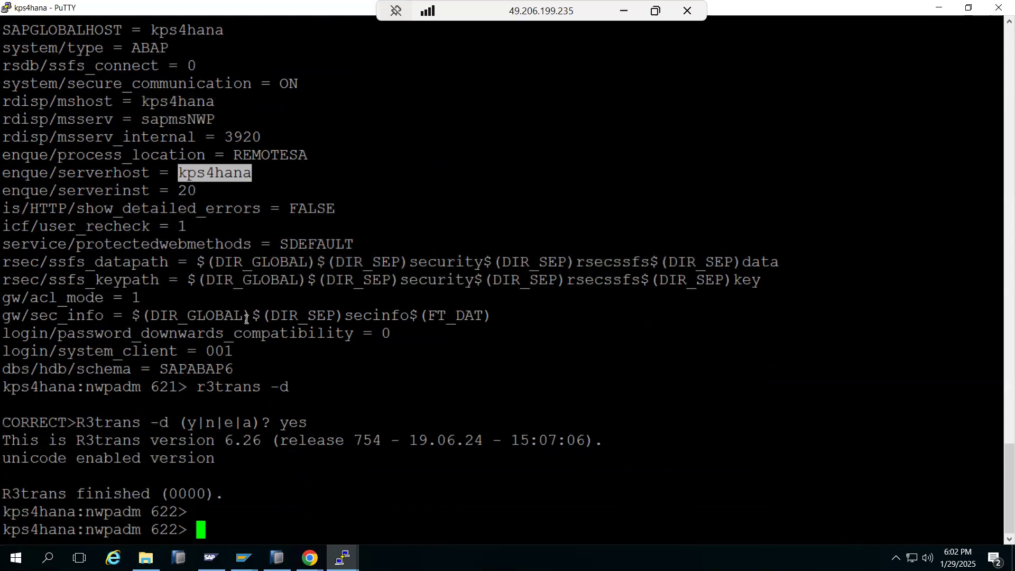
# Step: Issue startsap all as nwpadm, then leave the remote session for the local desktop
pyautogui.write('start')
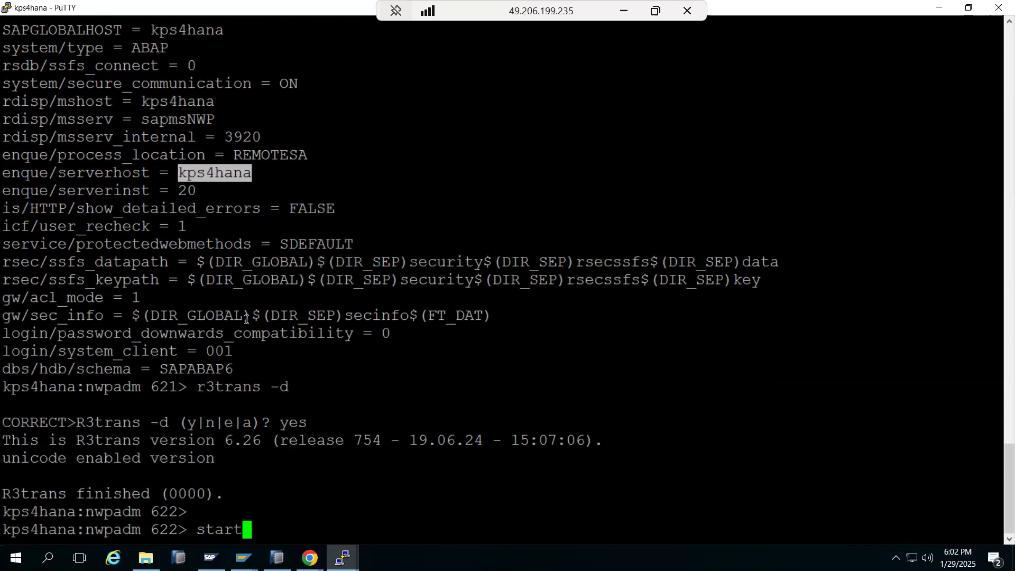
pyautogui.write('sap all')
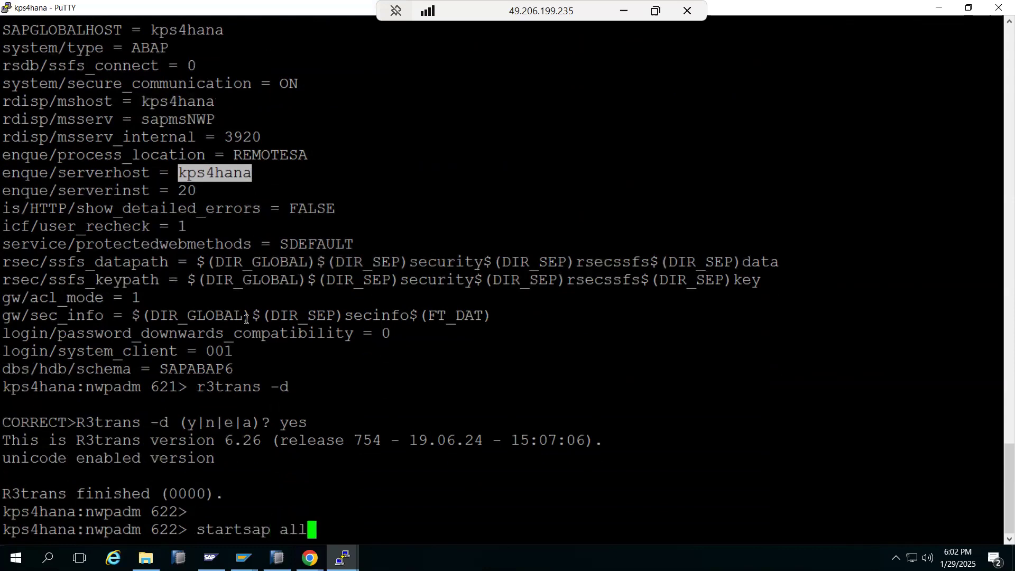
pyautogui.press('Return')
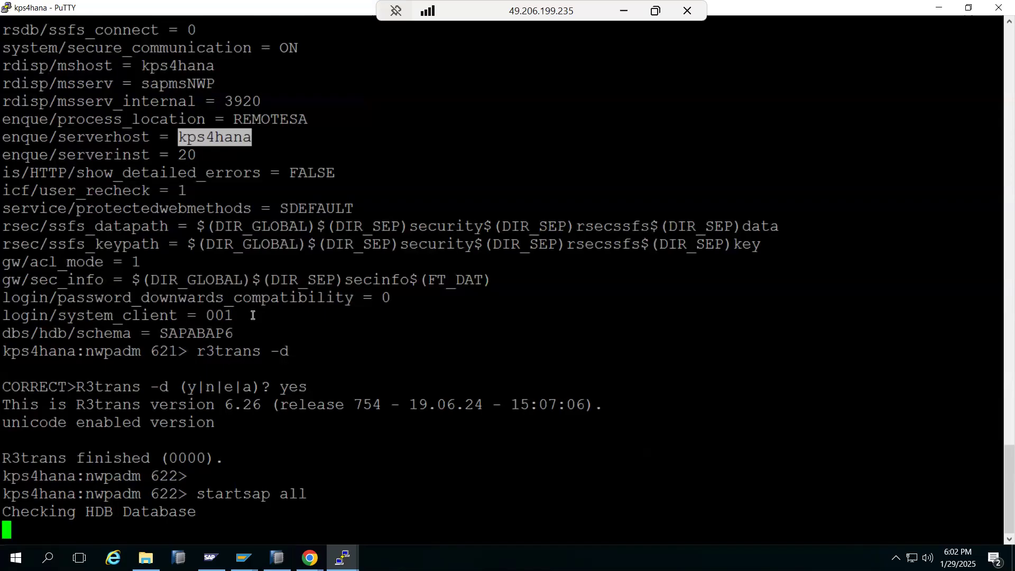
pyautogui.click(342, 557)
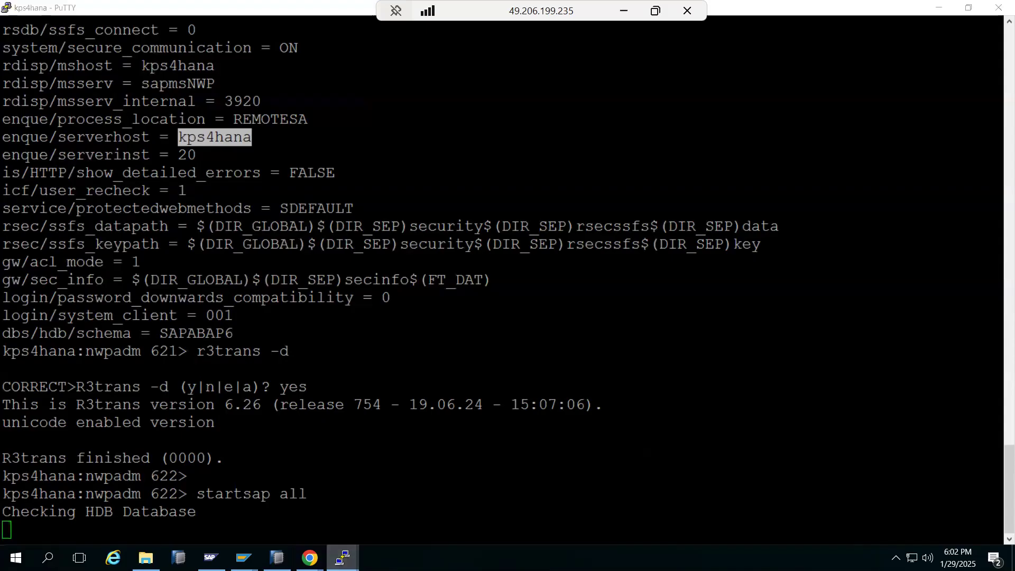
pyautogui.moveTo(343, 557)
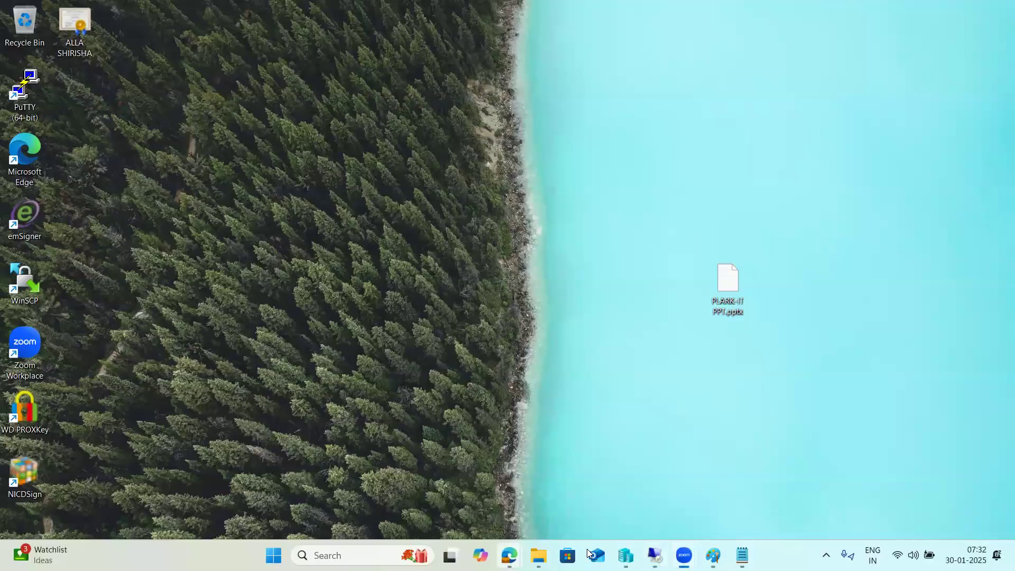
pyautogui.moveTo(509, 555)
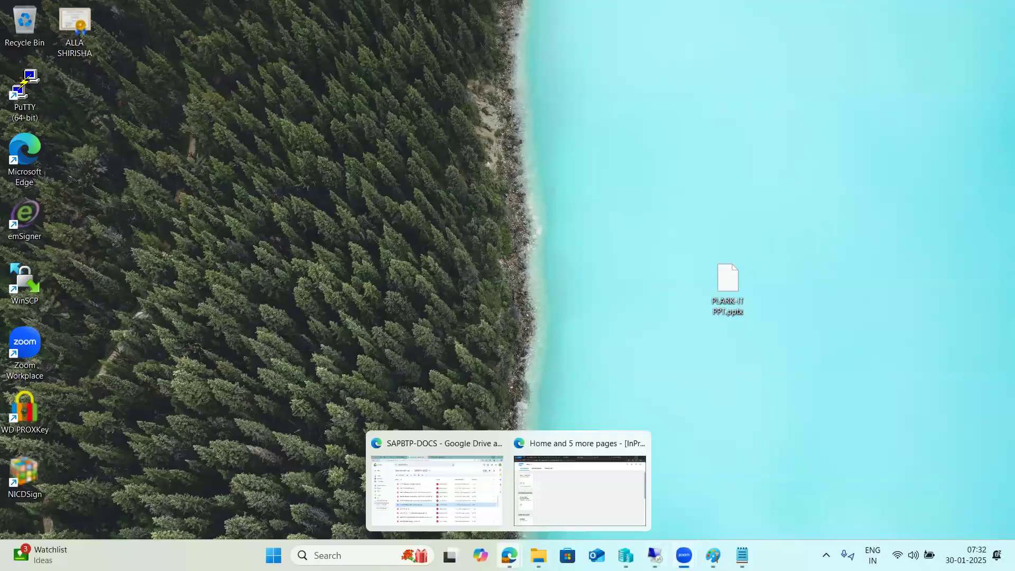
pyautogui.click(626, 556)
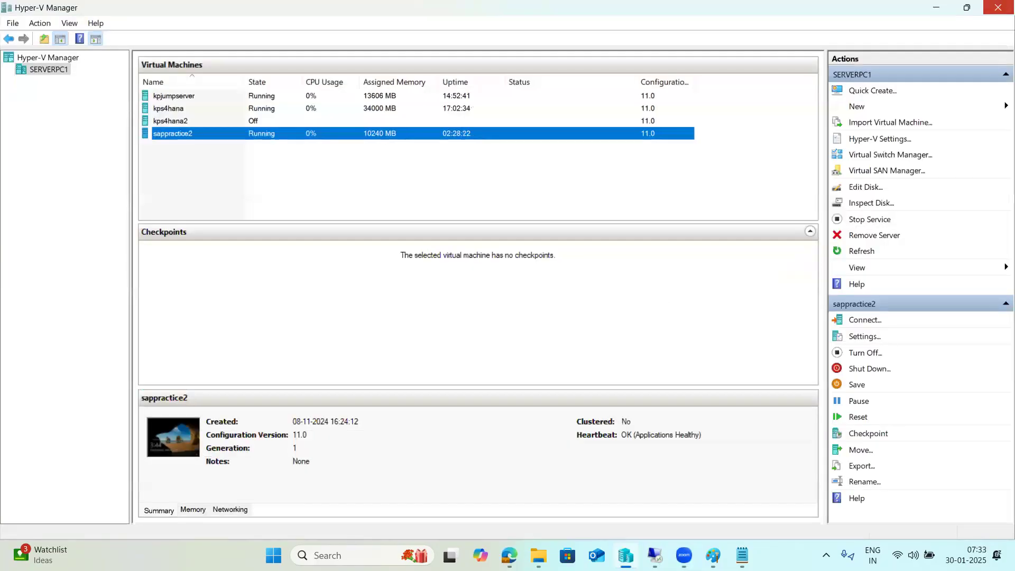
pyautogui.moveTo(654, 555)
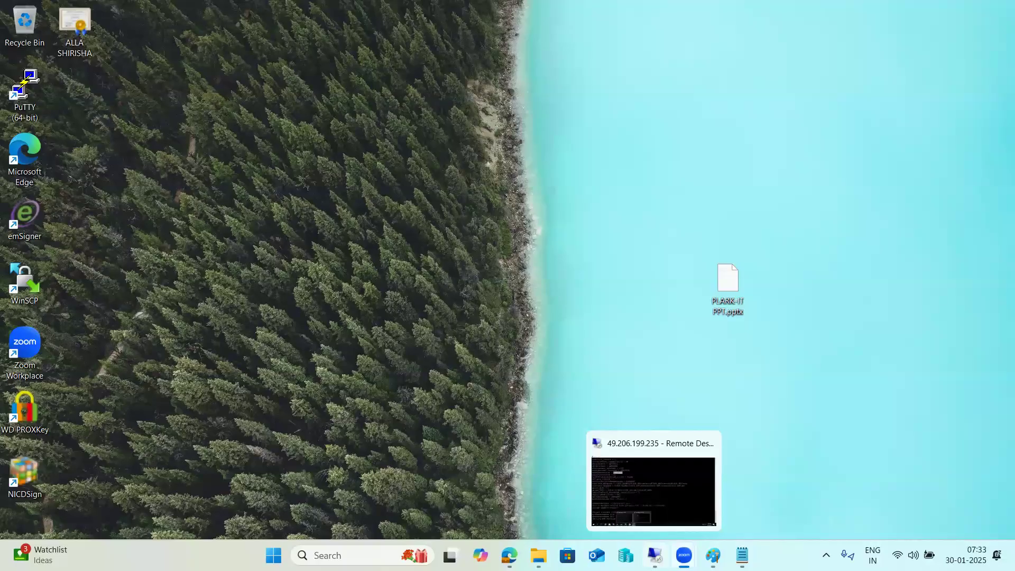
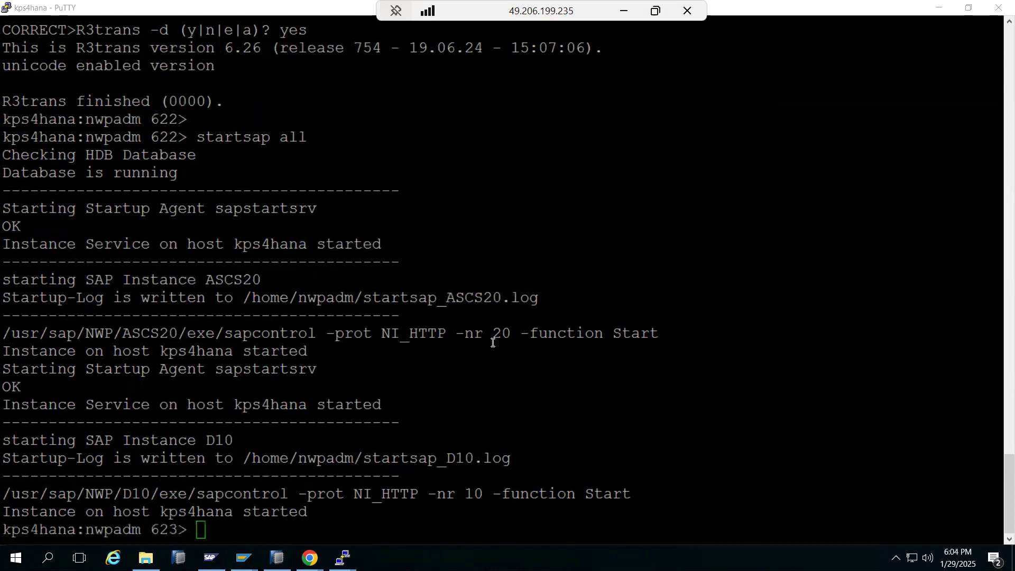
# Step: Check PuTTY's started ASCS20 and D10 instances, then bring back the Software Provisioning Manager page
pyautogui.click(509, 406)
pyautogui.click(310, 558)
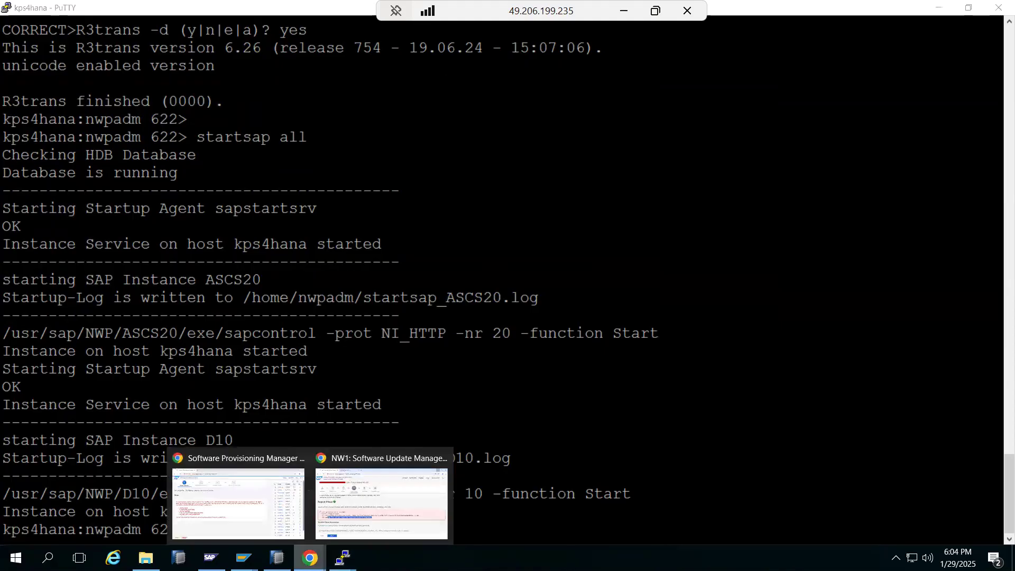
pyautogui.click(244, 509)
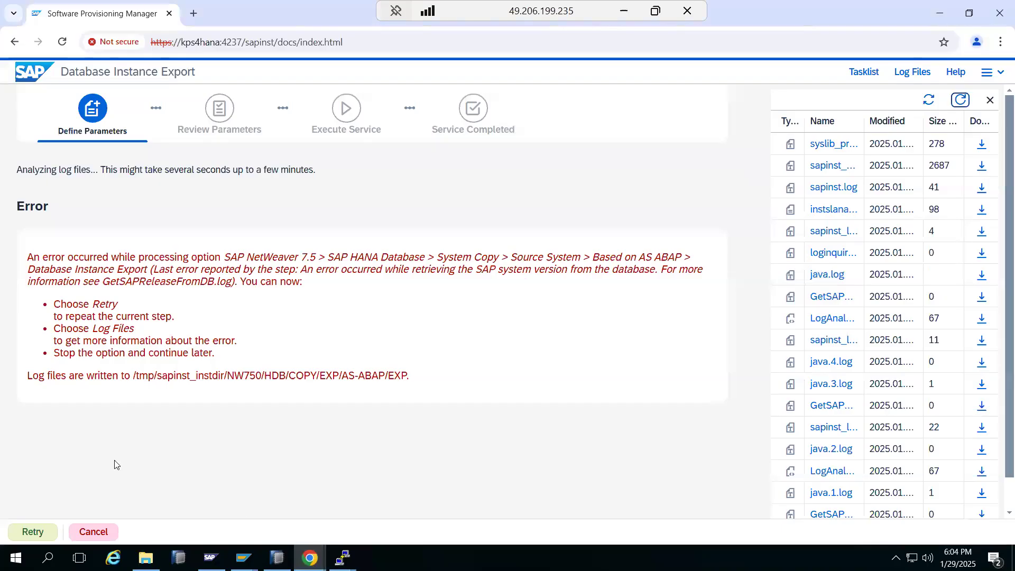
# Step: Retry the failed export step, refresh the log files, and accept the HANA system copy warning
pyautogui.click(42, 532)
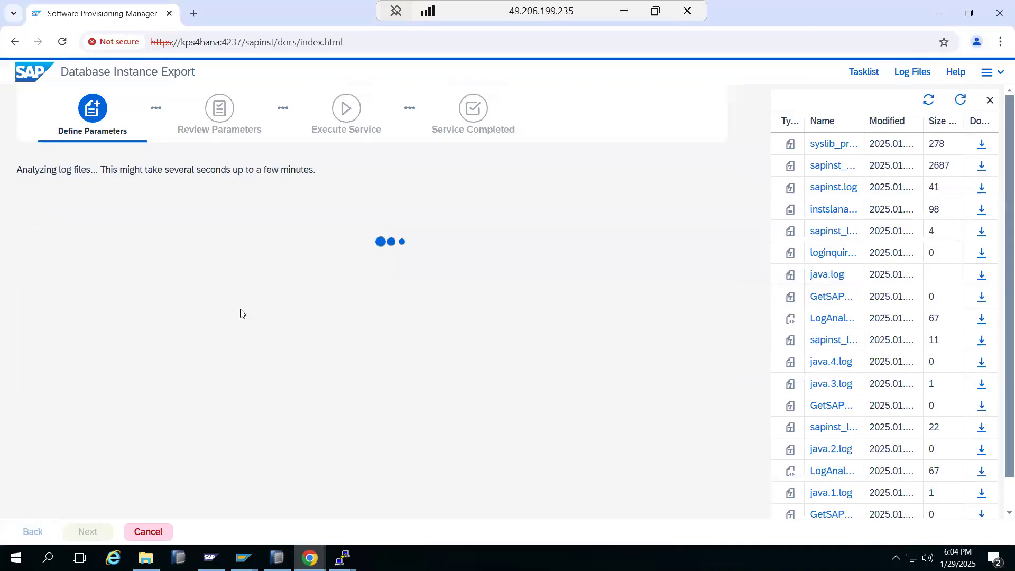
pyautogui.click(960, 101)
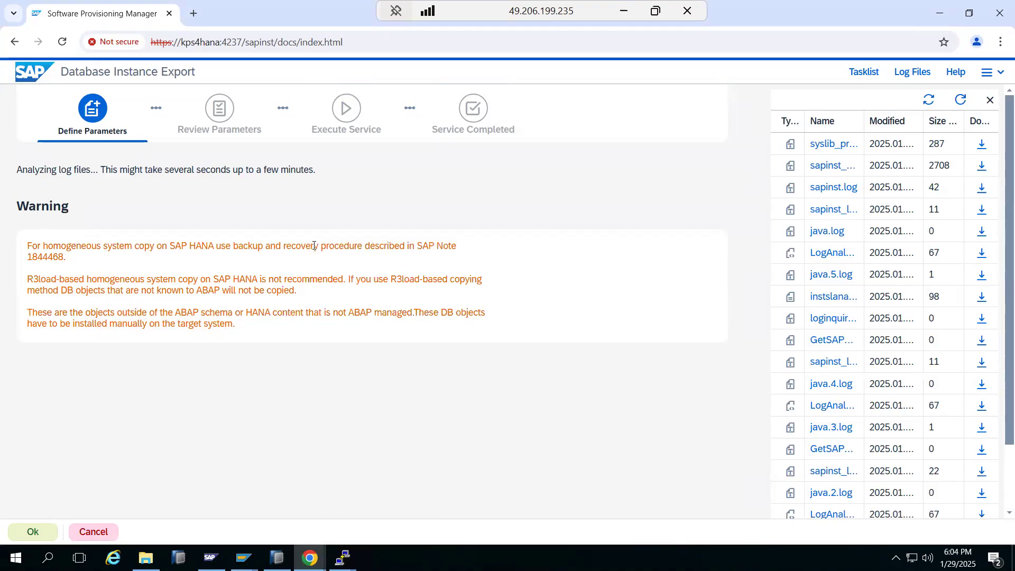
pyautogui.moveTo(239, 245); pyautogui.dragTo(208, 246)
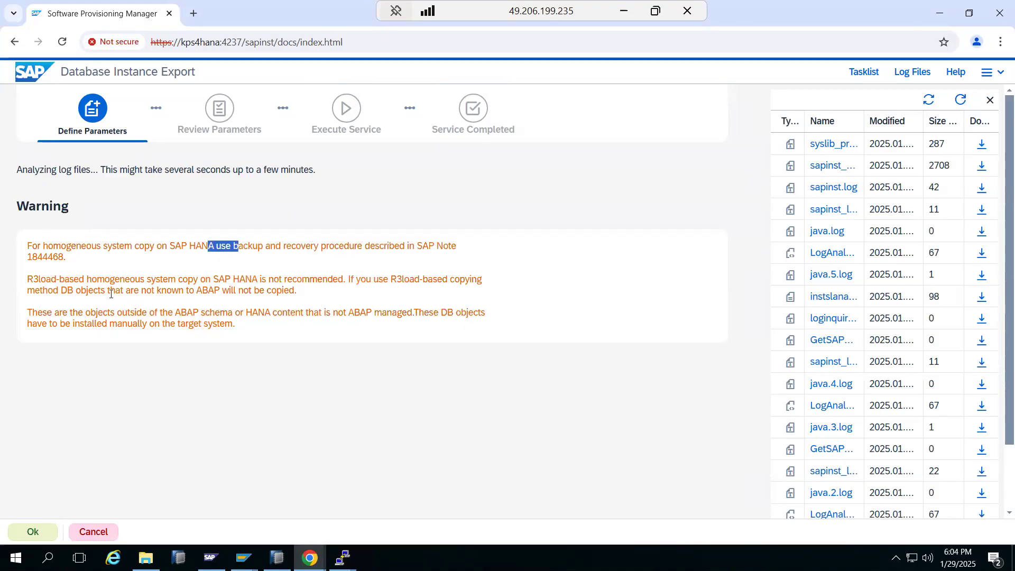
pyautogui.click(33, 531)
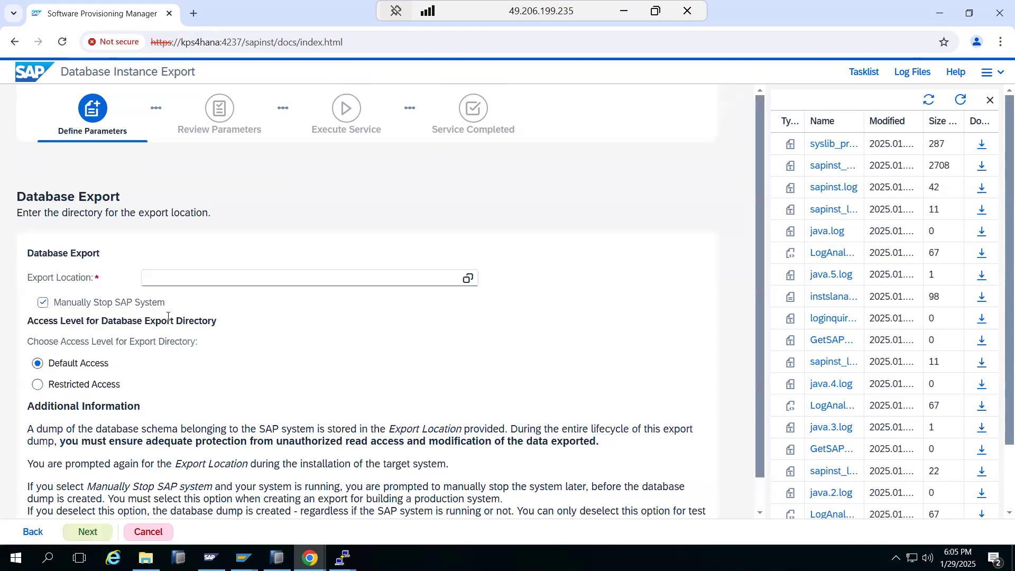
# Step: Untick Manually Stop SAP System, set the export location to /hana/swpmexport, and continue
pyautogui.click(43, 302)
pyautogui.click(465, 280)
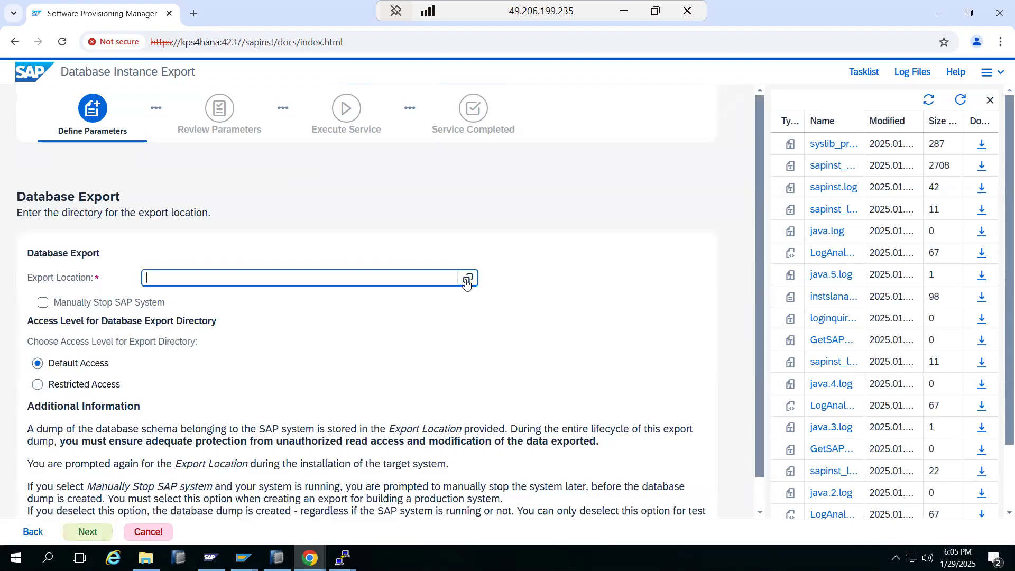
pyautogui.click(466, 281)
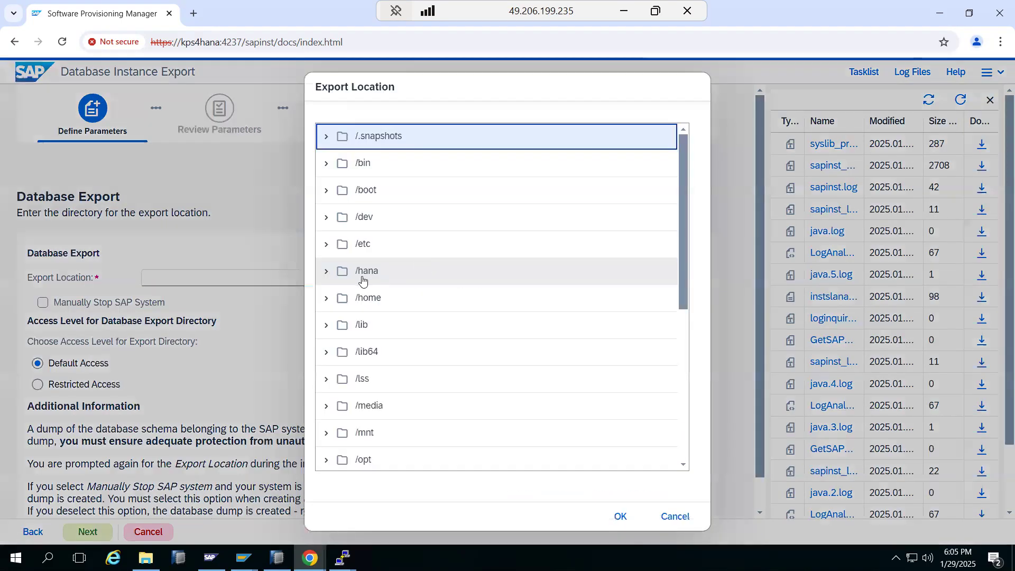
pyautogui.click(327, 273)
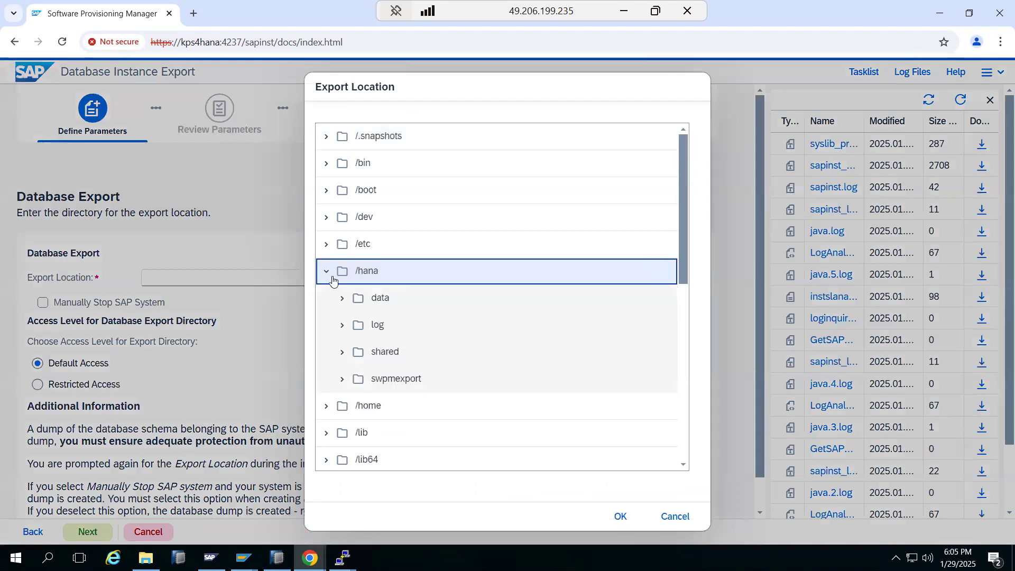
pyautogui.click(387, 380)
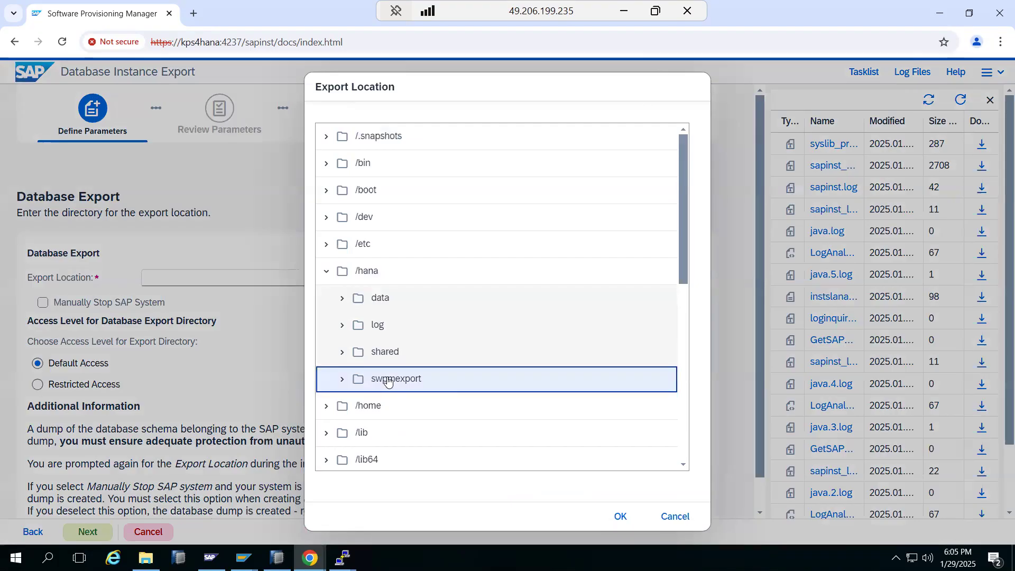
pyautogui.click(616, 516)
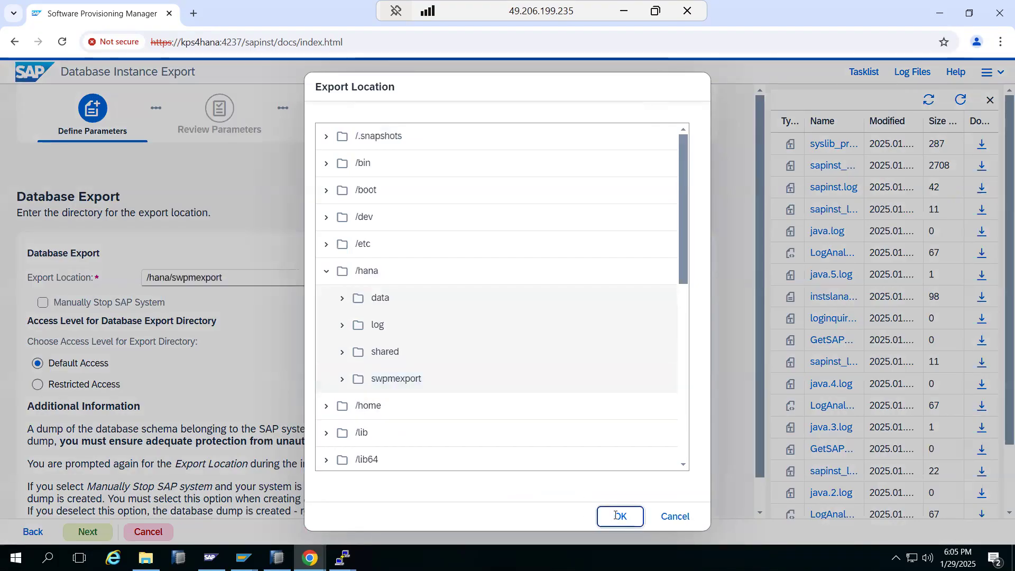
pyautogui.scroll(-1, 167, 463)
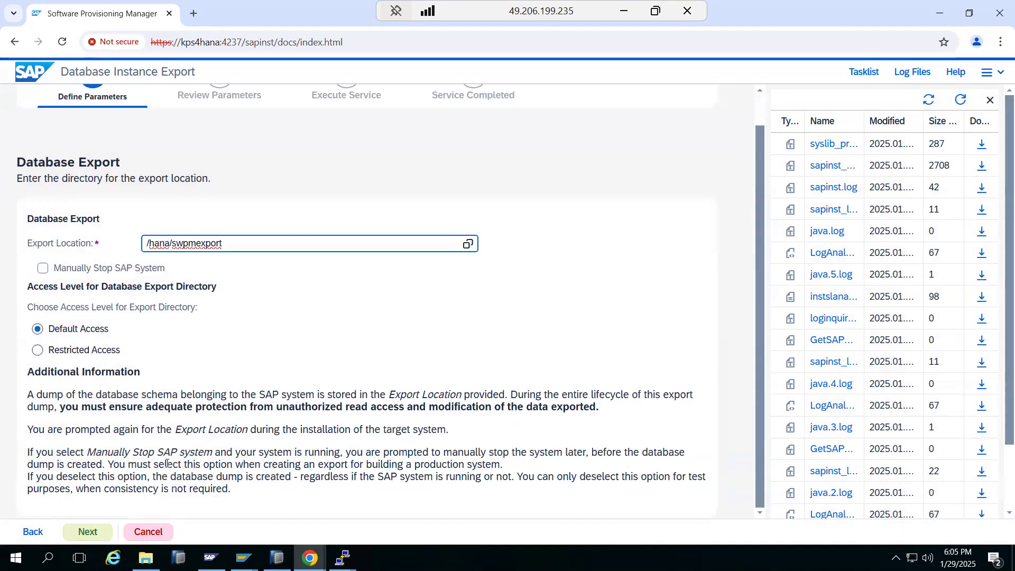
pyautogui.click(88, 534)
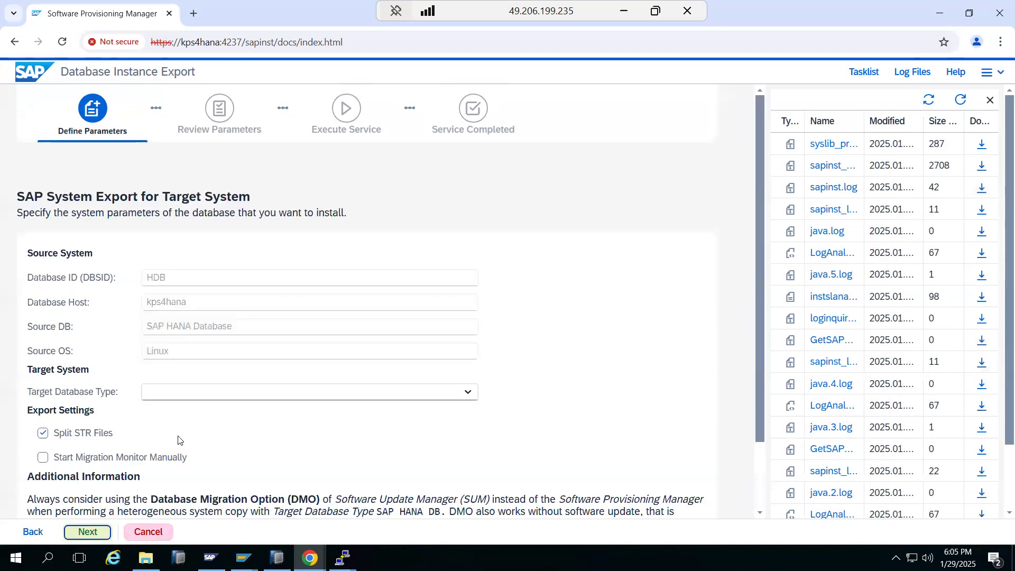
# Step: Choose SAP HANA Database as the target database type and continue
pyautogui.click(463, 391)
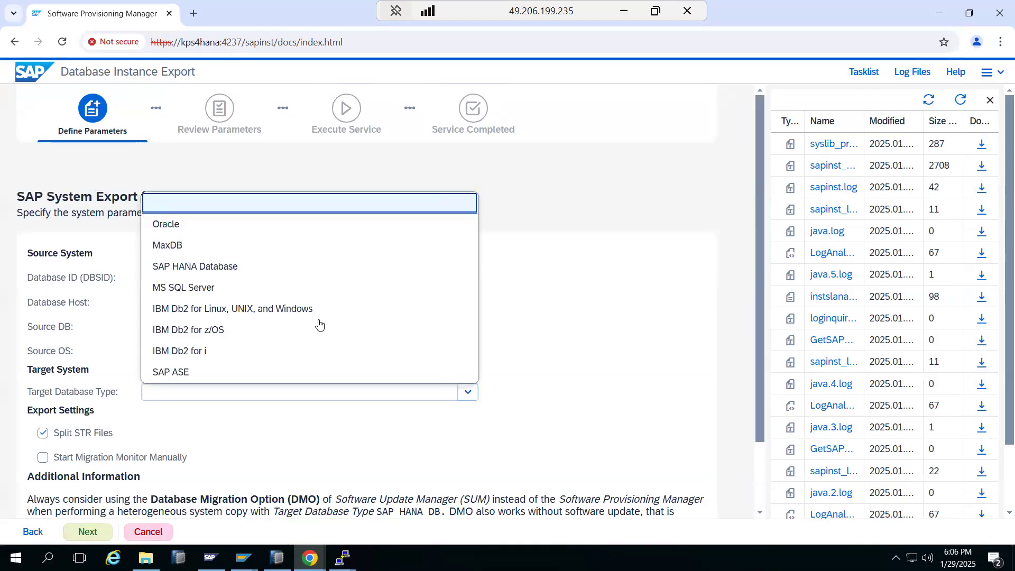
pyautogui.click(221, 265)
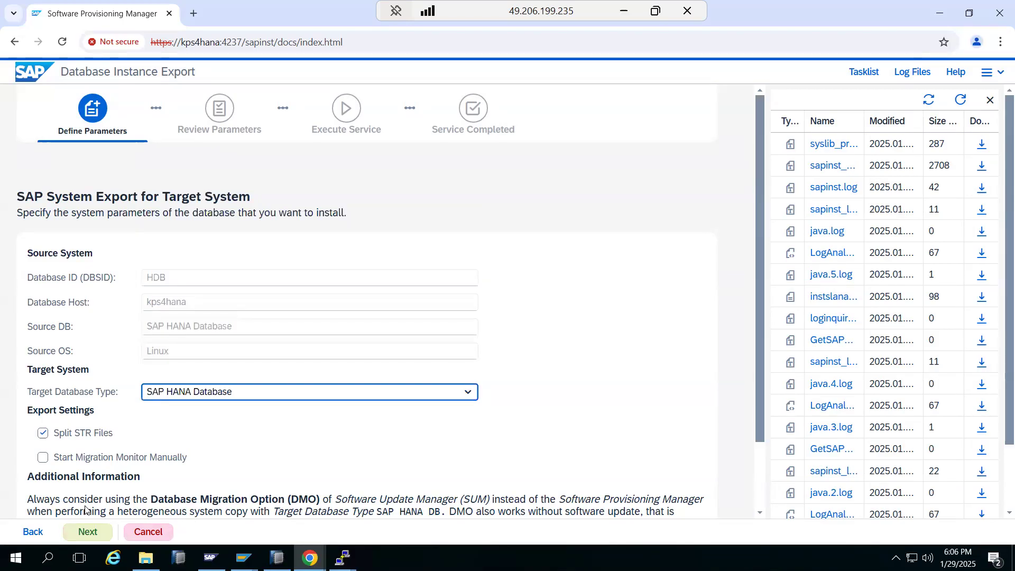
pyautogui.click(92, 526)
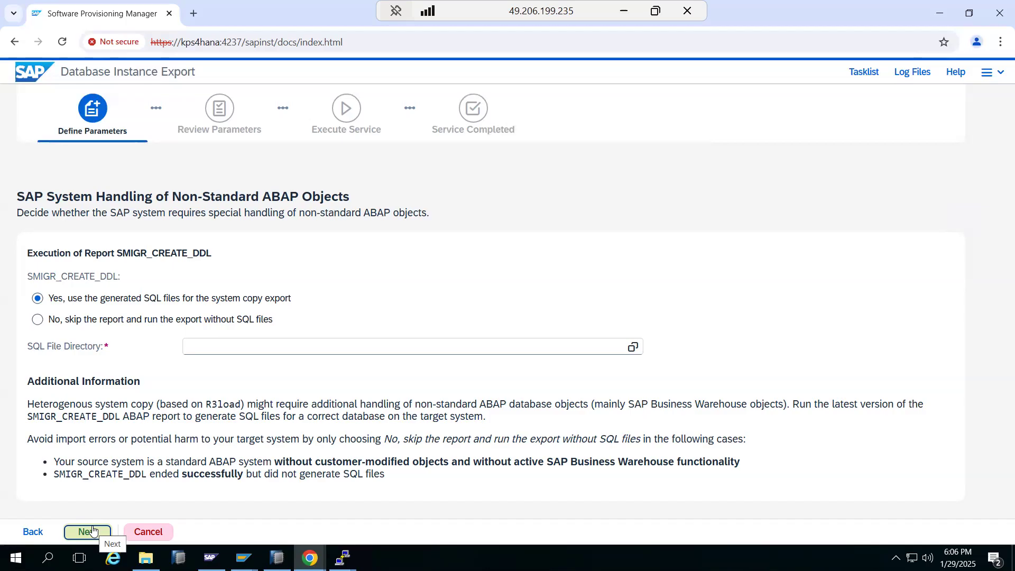
# Step: Skip the SMIGR_CREATE_DDL report so the export runs without SQL files, and continue
pyautogui.click(55, 322)
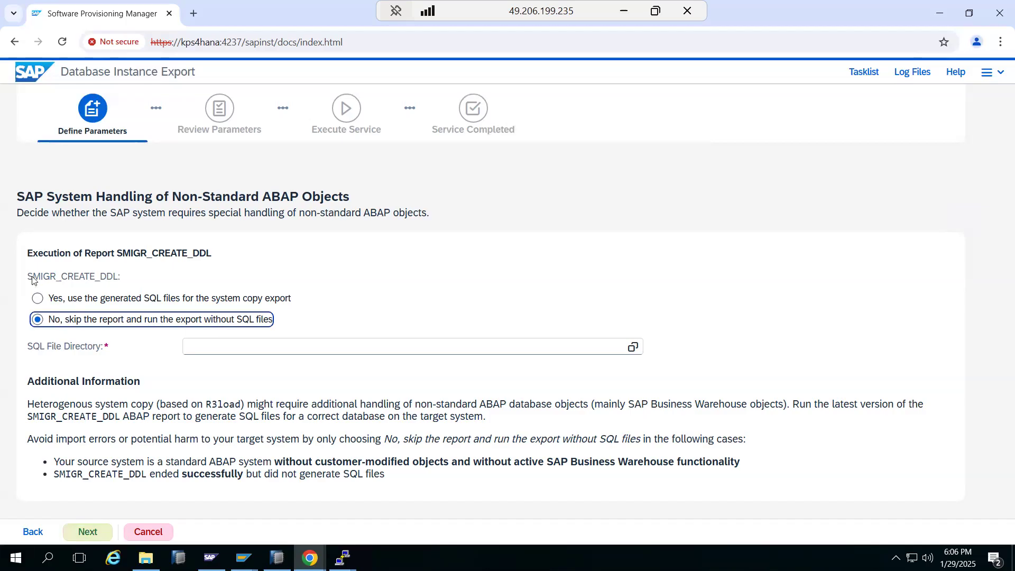
pyautogui.moveTo(32, 273); pyautogui.dragTo(123, 266)
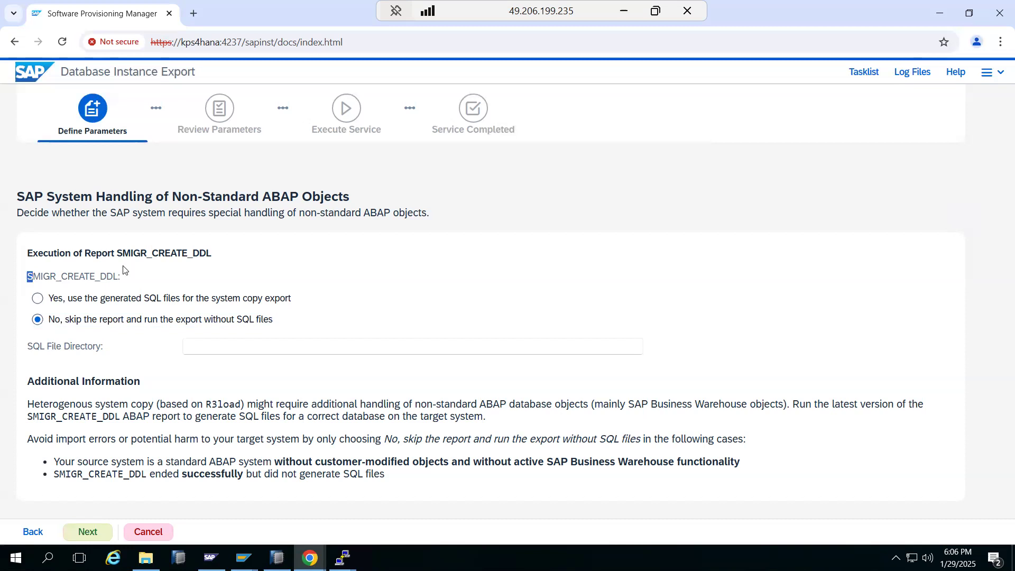
pyautogui.click(125, 270)
pyautogui.doubleClick(116, 275)
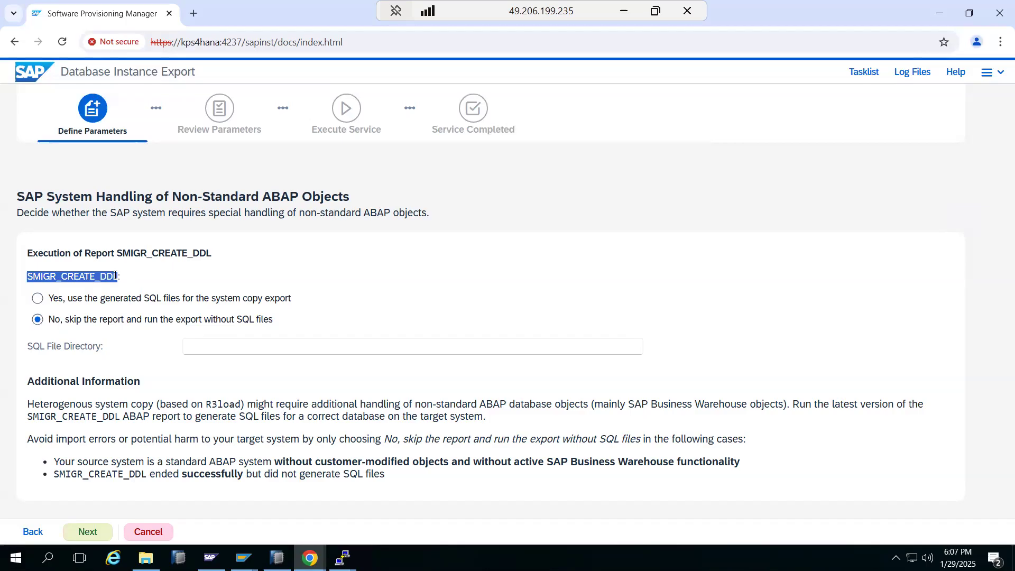
pyautogui.moveTo(165, 255); pyautogui.dragTo(209, 255)
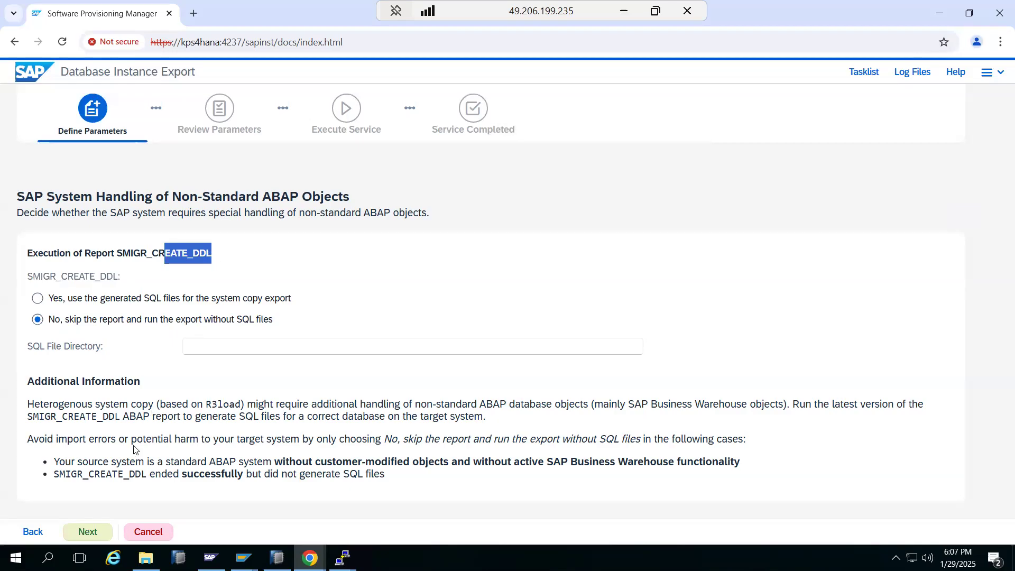
pyautogui.click(93, 537)
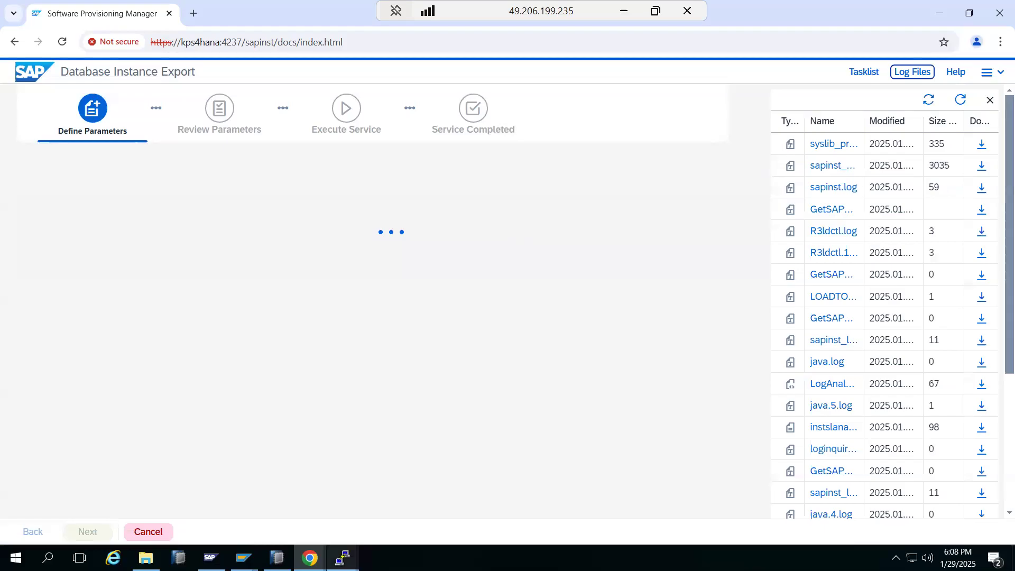
# Step: Accept declustering of all ABAP tables and a new export from scratch
pyautogui.click(342, 558)
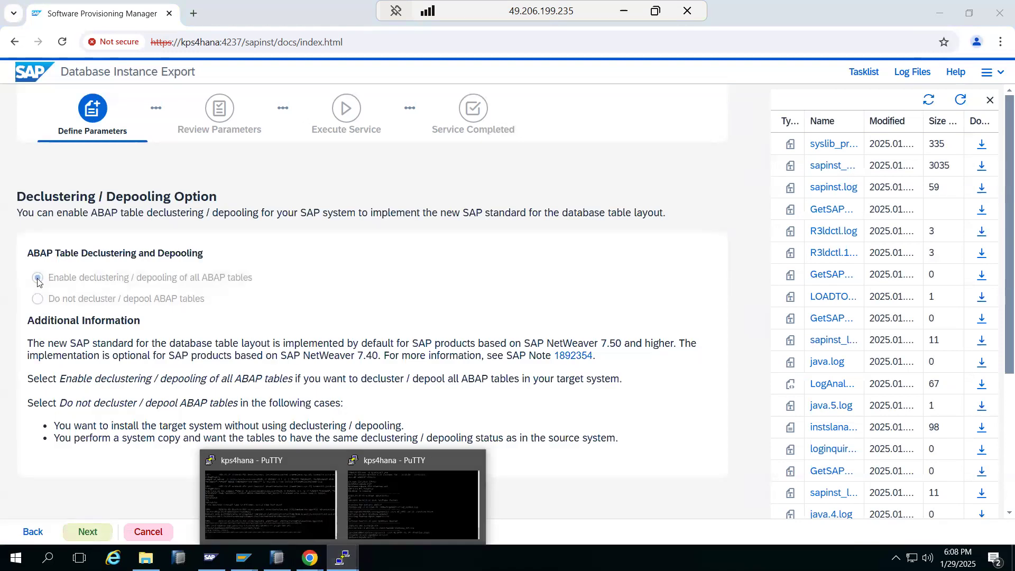
pyautogui.click(92, 522)
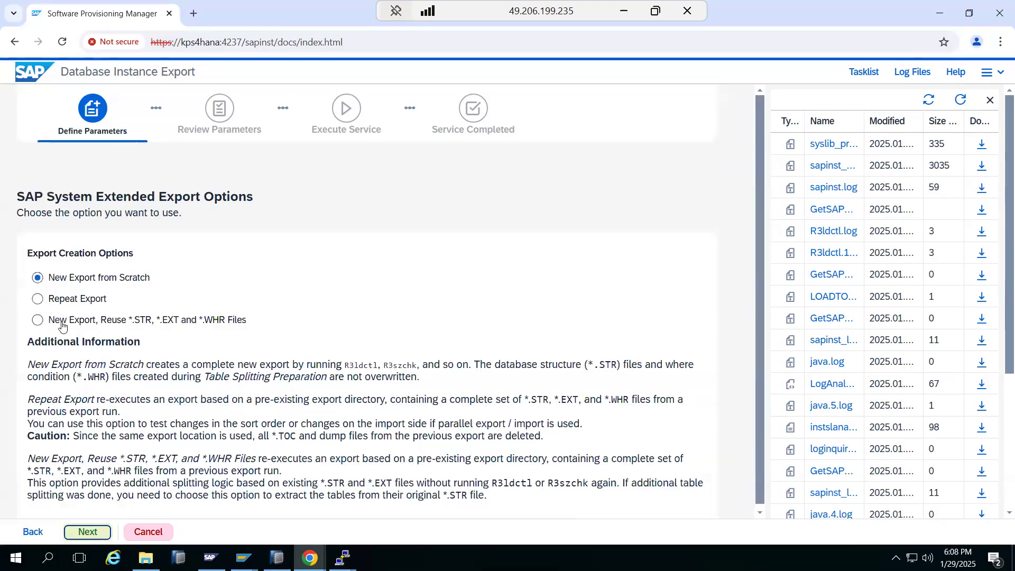
pyautogui.click(87, 531)
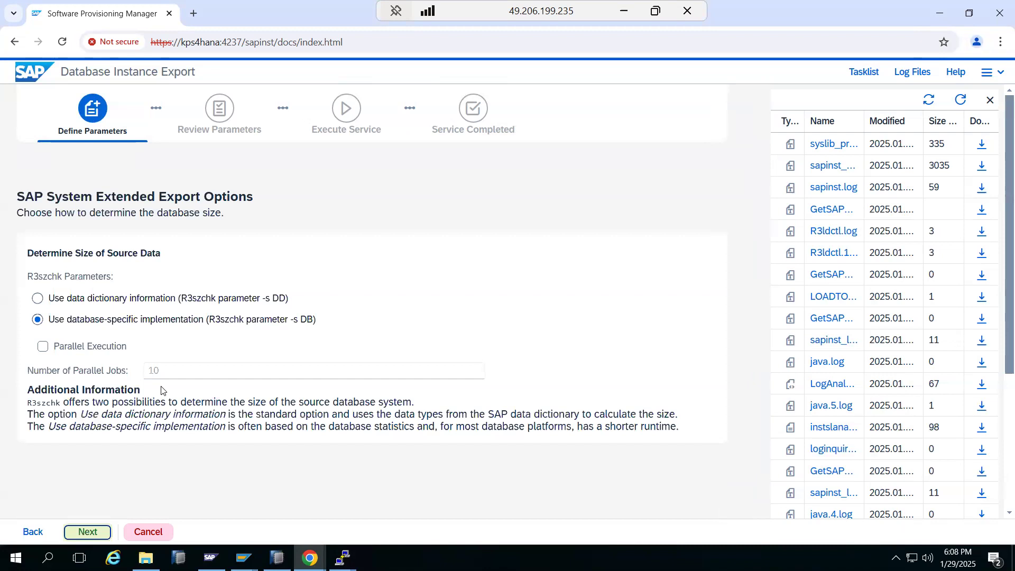
# Step: Keep database-specific table size determination and continue to Split STR Files
pyautogui.click(98, 324)
pyautogui.moveTo(99, 324); pyautogui.dragTo(132, 328)
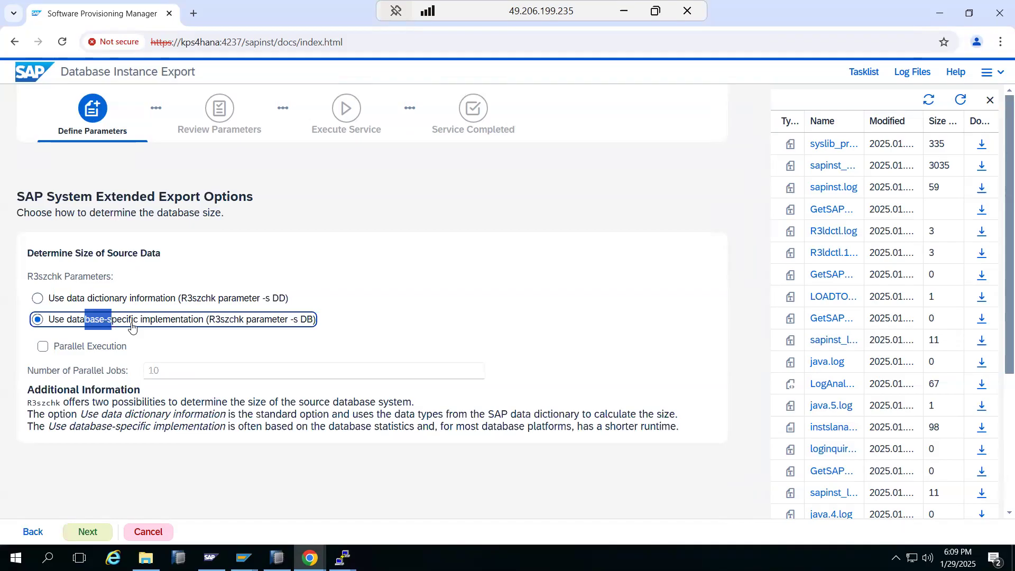
pyautogui.moveTo(132, 328); pyautogui.dragTo(157, 325)
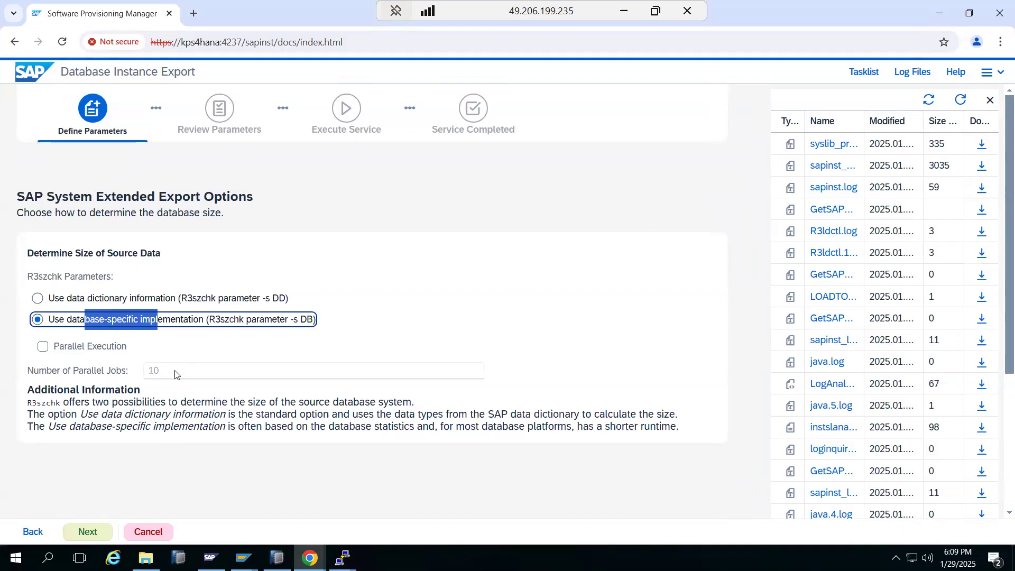
pyautogui.click(88, 535)
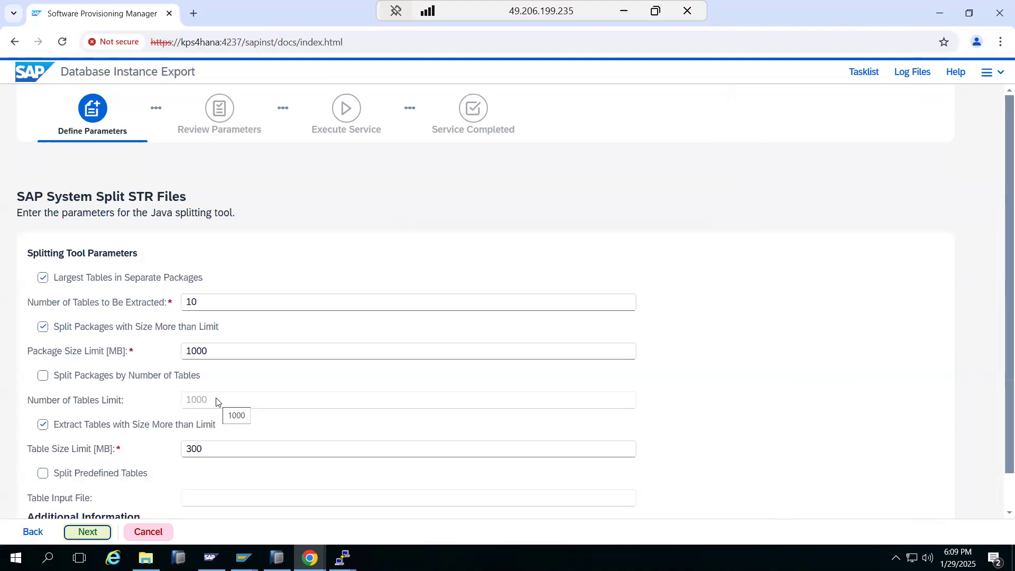
# Step: Accept the STR split, general export, Size unload order and 9-job package group defaults
pyautogui.click(85, 532)
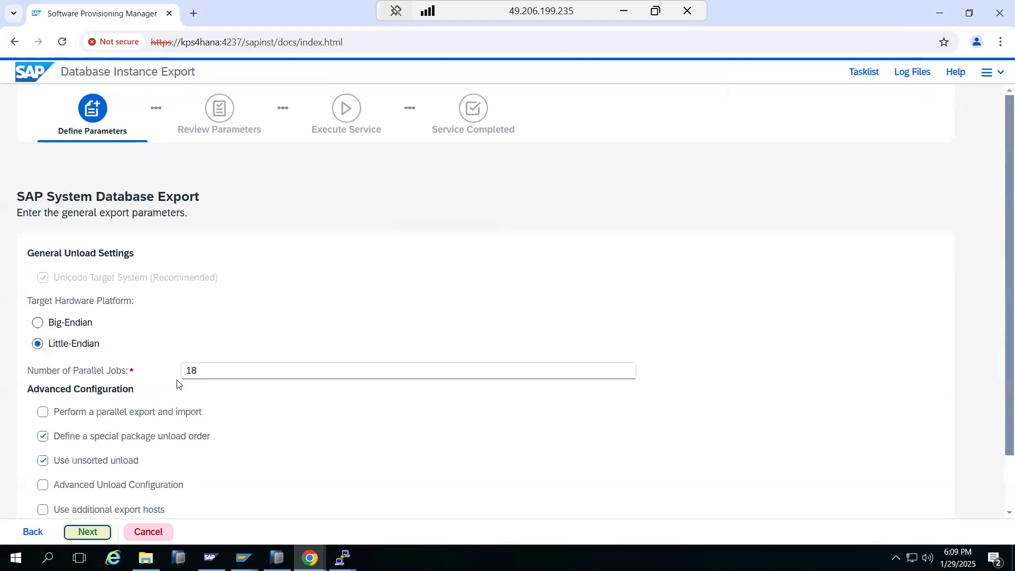
pyautogui.scroll(-1, 167, 400)
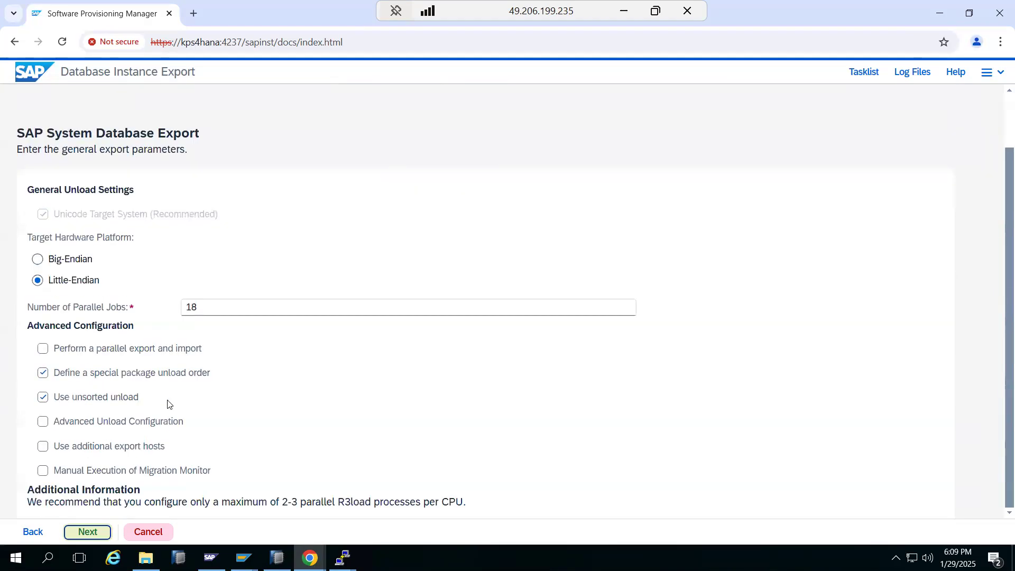
pyautogui.click(91, 532)
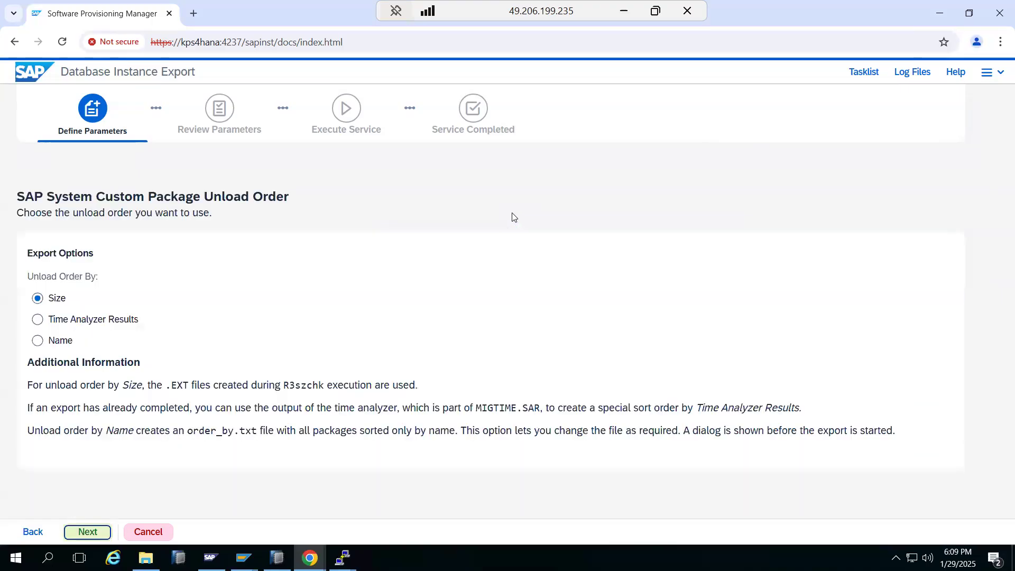
pyautogui.click(84, 533)
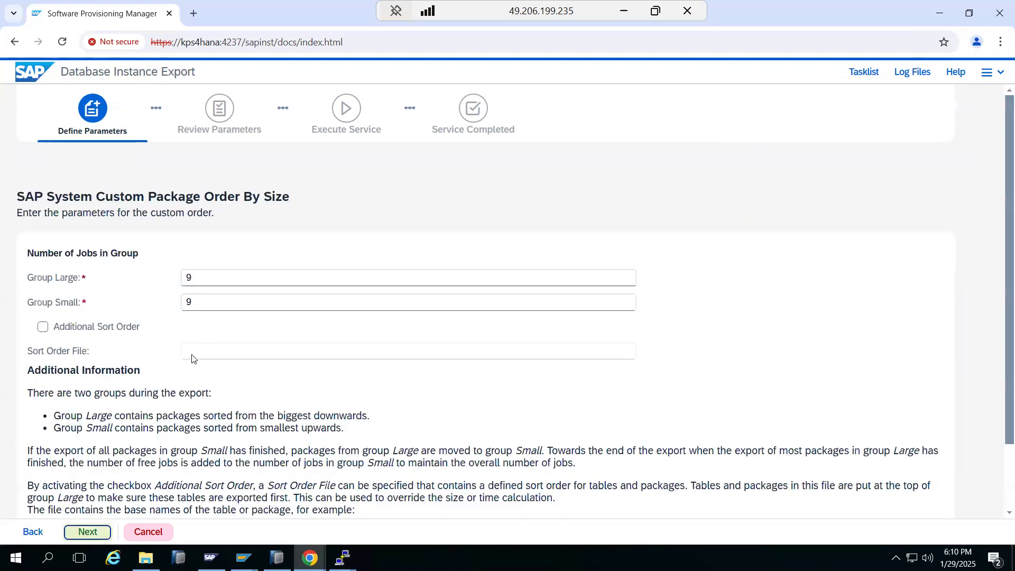
pyautogui.scroll(-3, 194, 373)
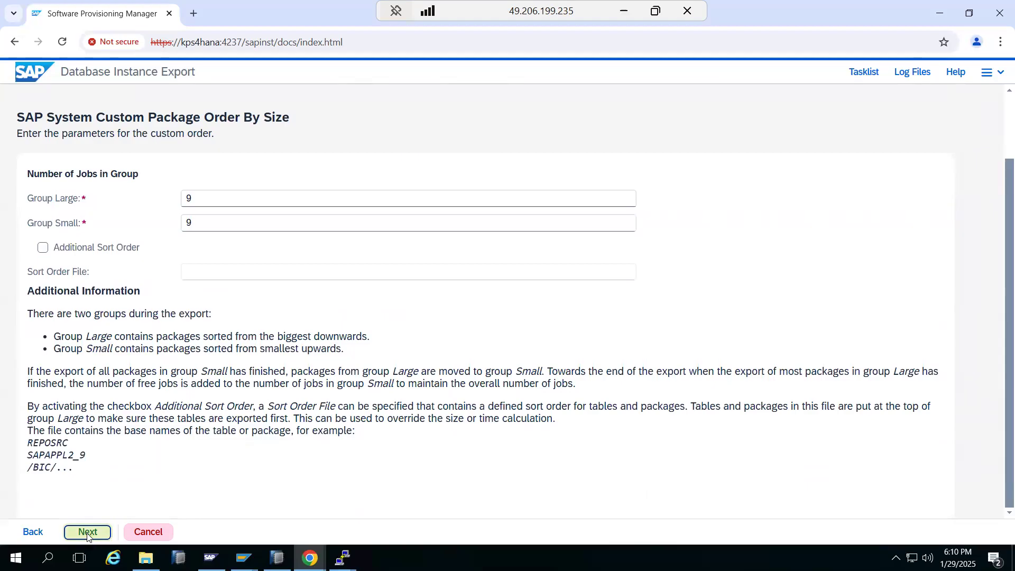
pyautogui.press('Return')
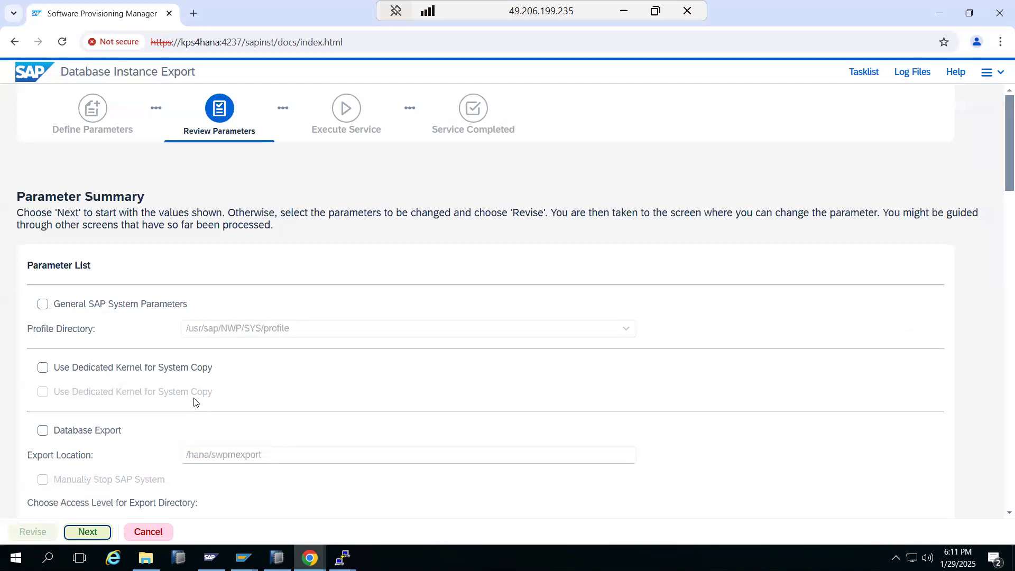
# Step: Scroll through the Parameter Summary with export location /hana/swpmexport, then start the database export
pyautogui.scroll(-15, 94, 536)
pyautogui.scroll(-3, 94, 536)
pyautogui.click(88, 532)
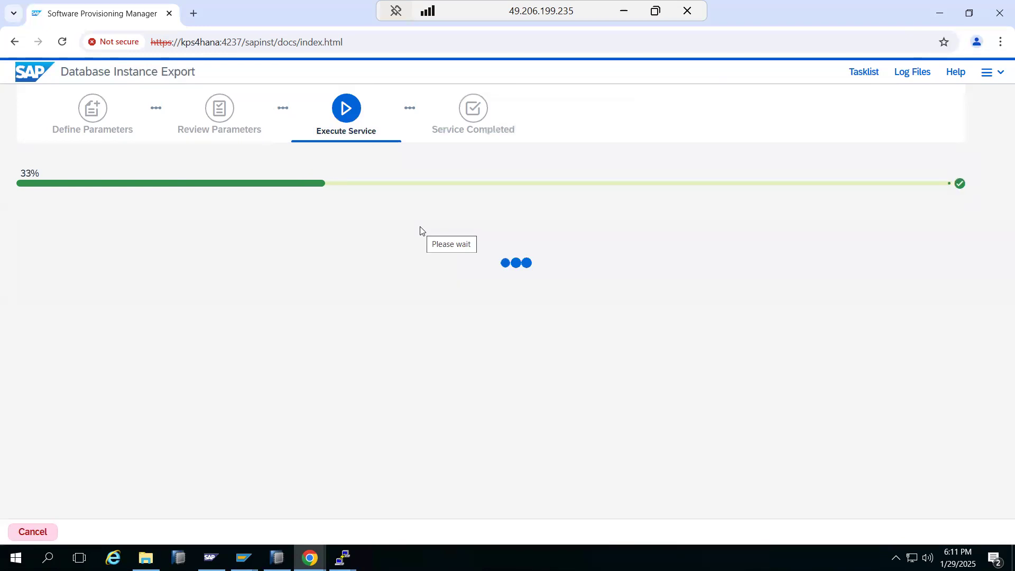
# Step: Show the Tasklist panel listing each export task's status
pyautogui.click(877, 70)
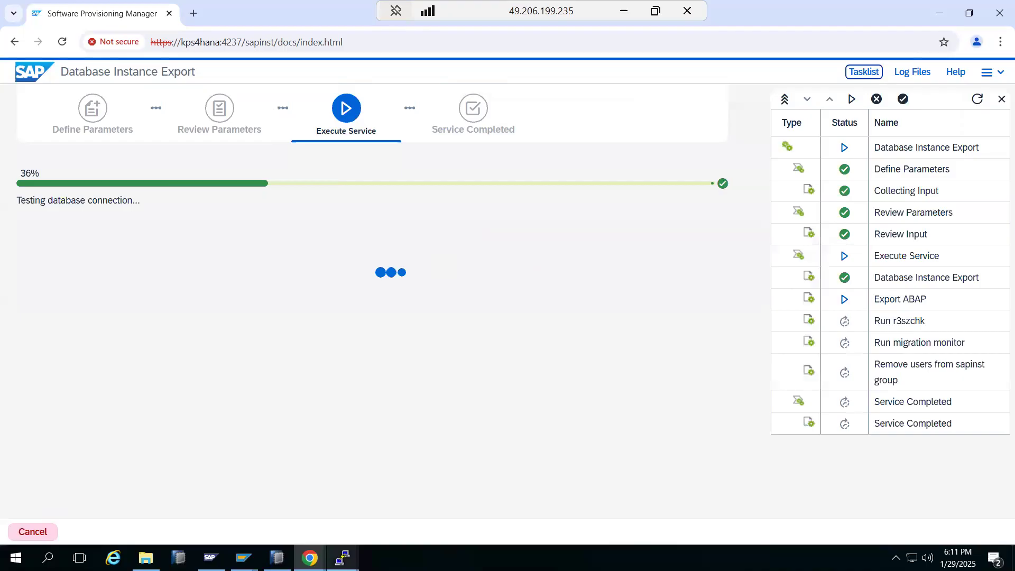
pyautogui.click(343, 558)
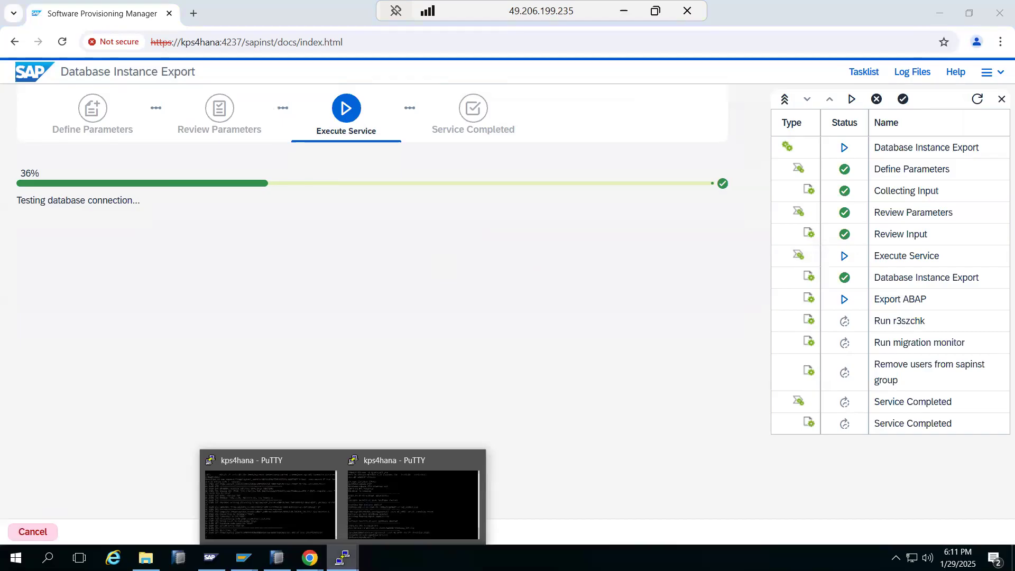
# Step: Exit the SAP admin shell, then list the contents of /hana/swpmexport with ls -ltr
pyautogui.click(391, 517)
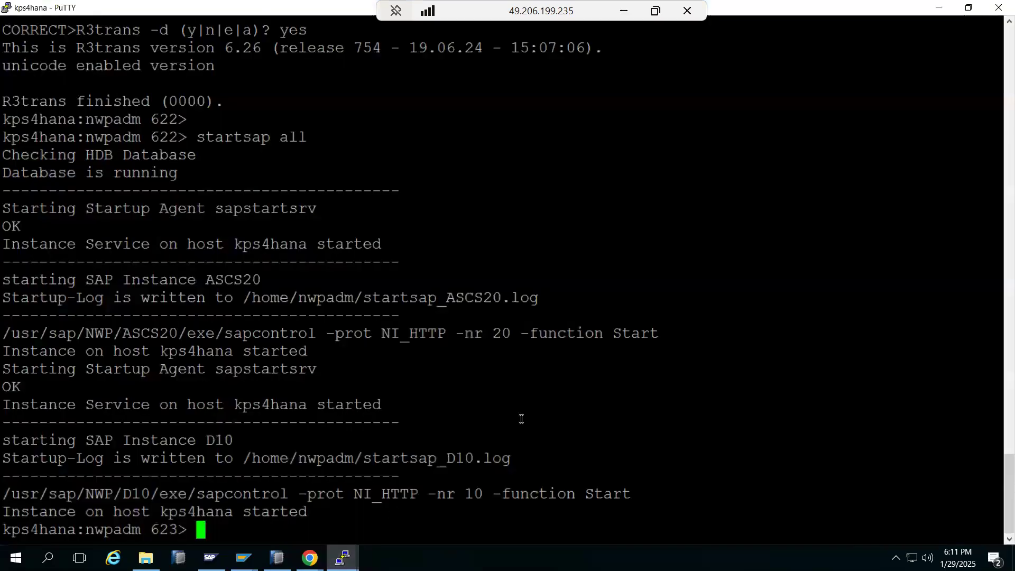
pyautogui.write('exit')
pyautogui.press('Return')
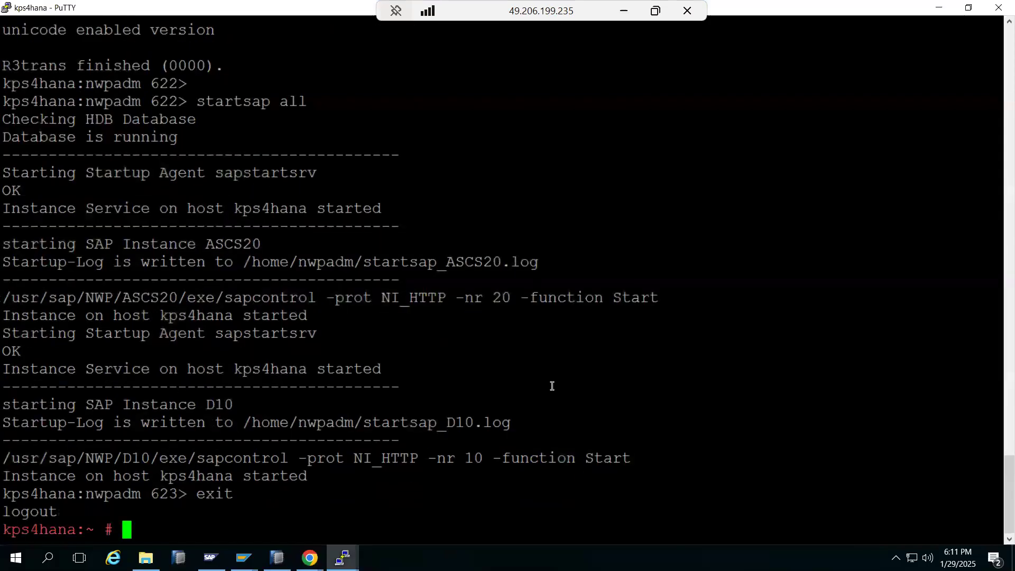
pyautogui.write('cd /hana/')
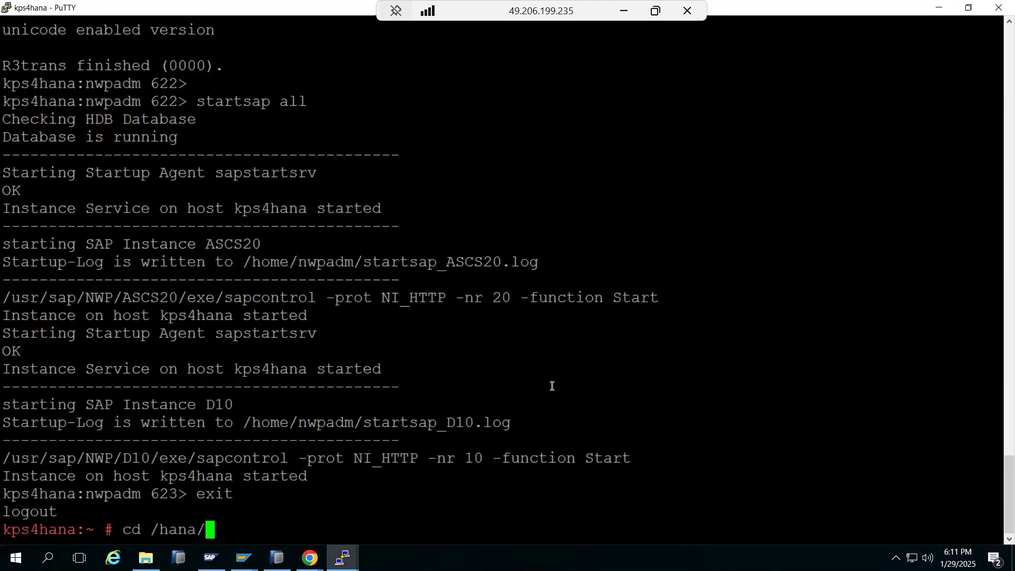
pyautogui.write('swpe')
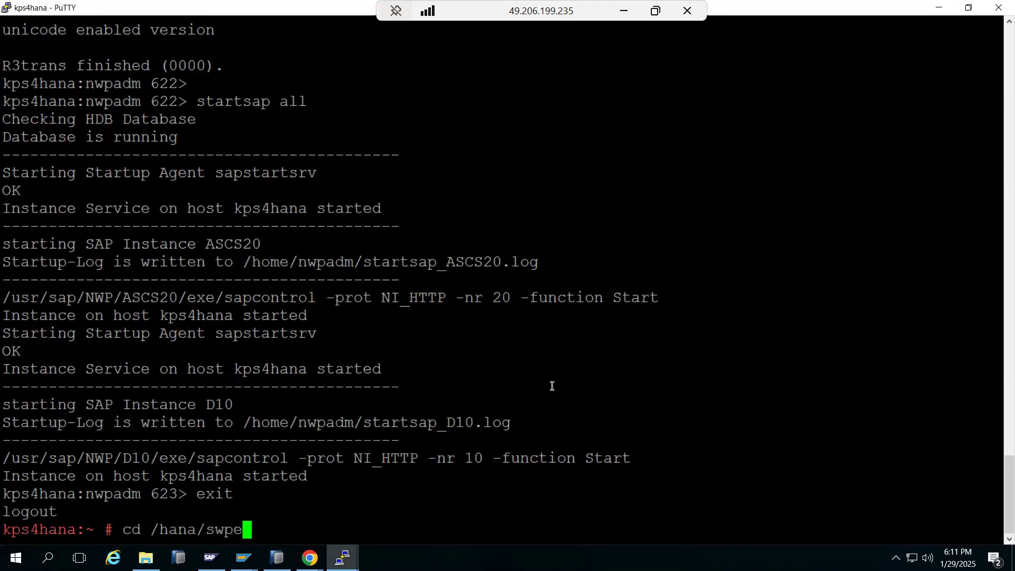
pyautogui.press('BackSpace')
pyautogui.write('mexport')
pyautogui.press('Return')
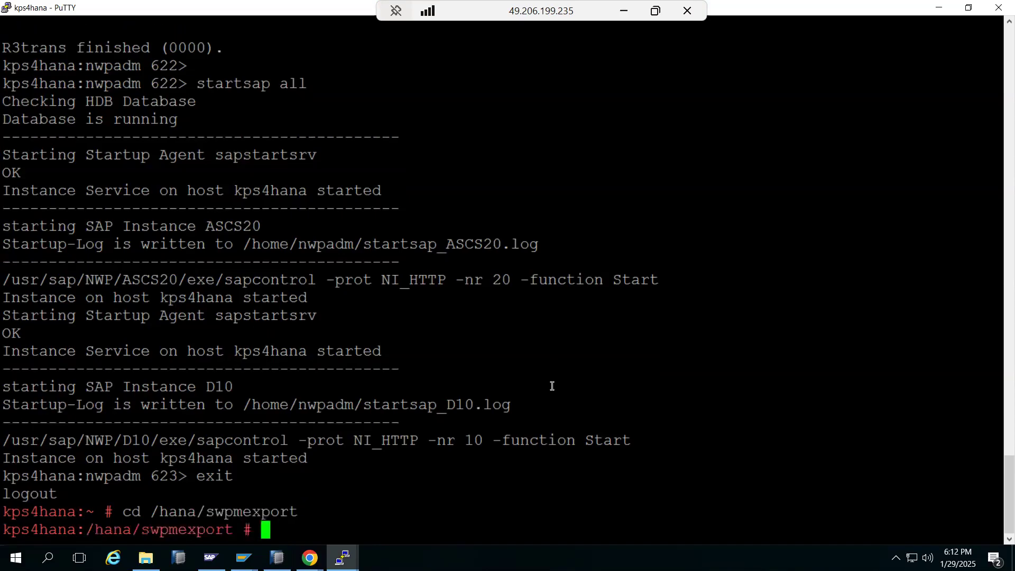
pyautogui.write('ls -ltr')
pyautogui.press('Return')
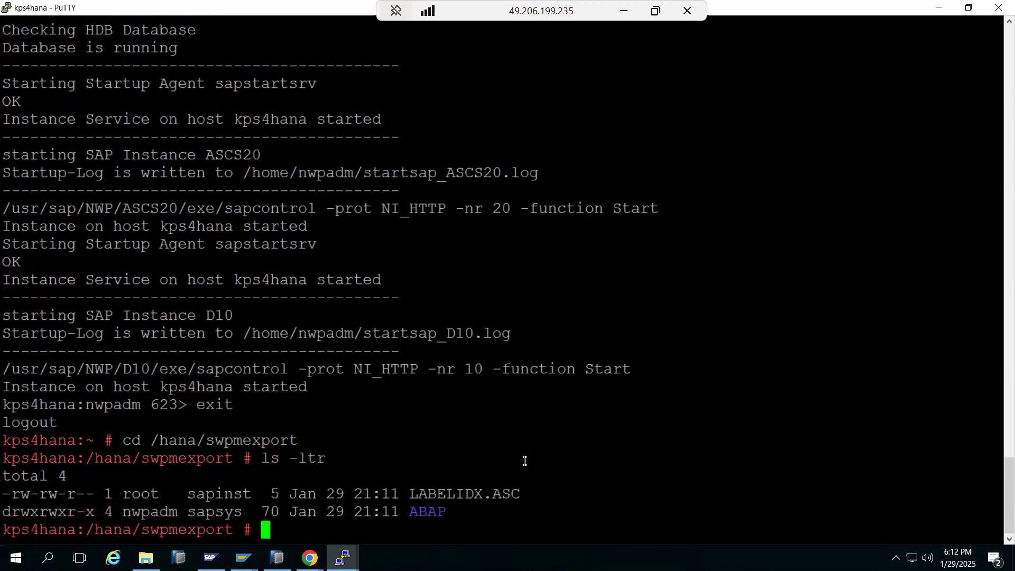
# Step: Change into the ABAP folder and list its contents
pyautogui.doubleClick(436, 511)
pyautogui.press('super+c')
pyautogui.write('c')
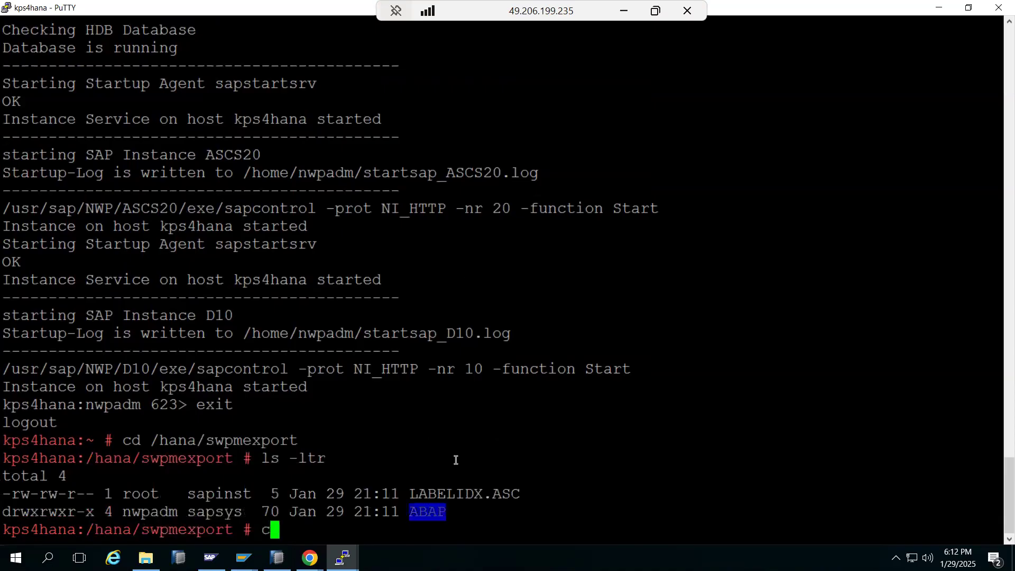
pyautogui.write('d')
pyautogui.rightClick(465, 442)
pyautogui.press('Return')
pyautogui.write('ls -l')
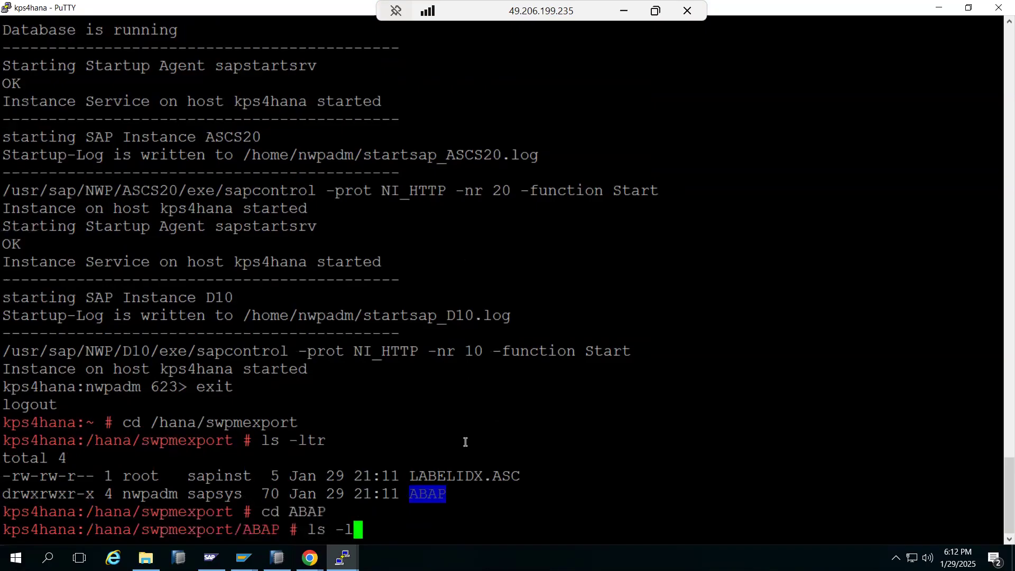
pyautogui.write('tr')
pyautogui.press('Return')
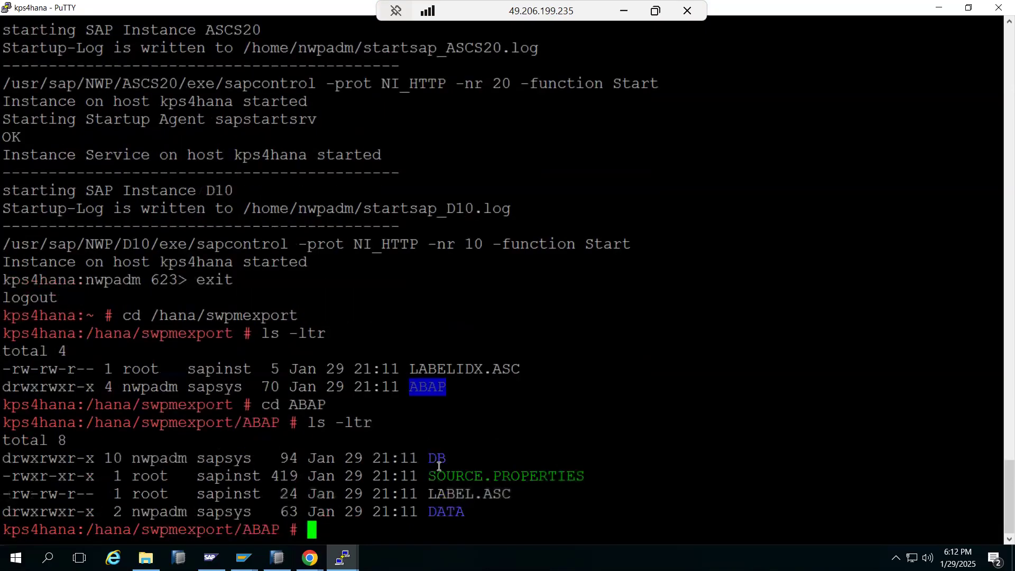
# Step: Change into ABAP/DATA and list the new SAPSTR.LST, SAP0000.STR and SAPAPPL0.STR files
pyautogui.doubleClick(452, 475)
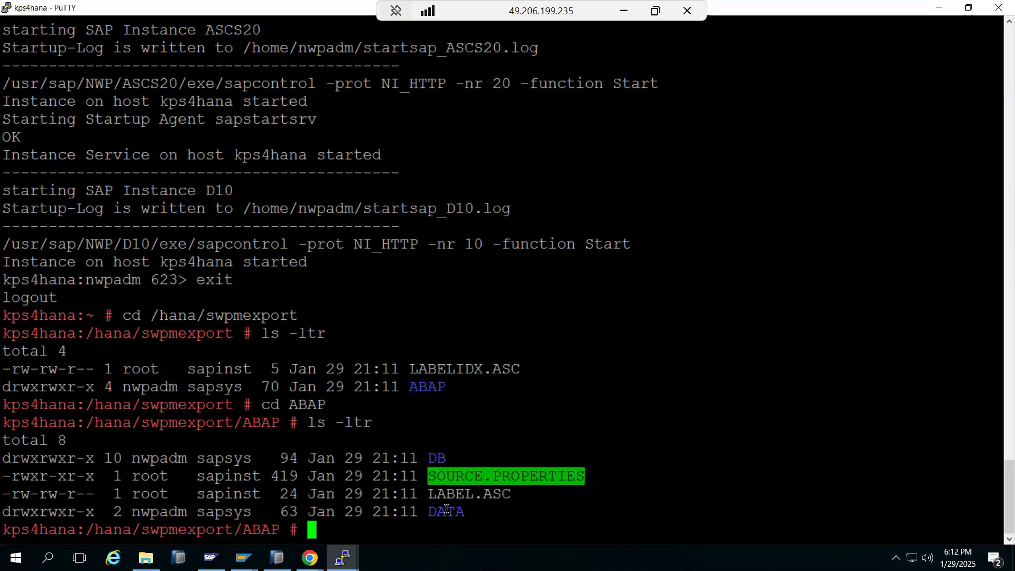
pyautogui.doubleClick(446, 510)
pyautogui.write('cd')
pyautogui.rightClick(461, 485)
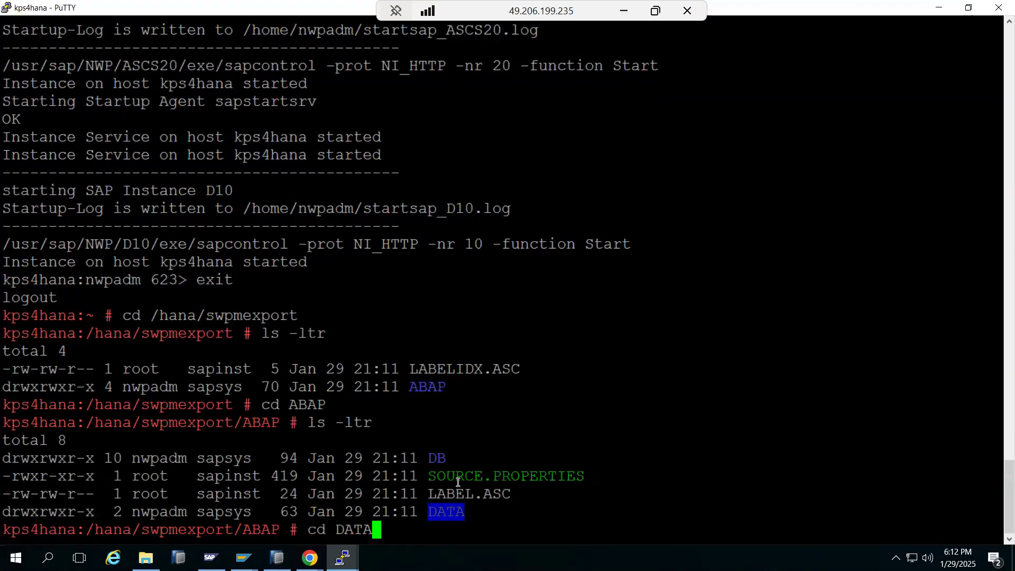
pyautogui.press('Return')
pyautogui.write('ls -ltr')
pyautogui.press('Return')
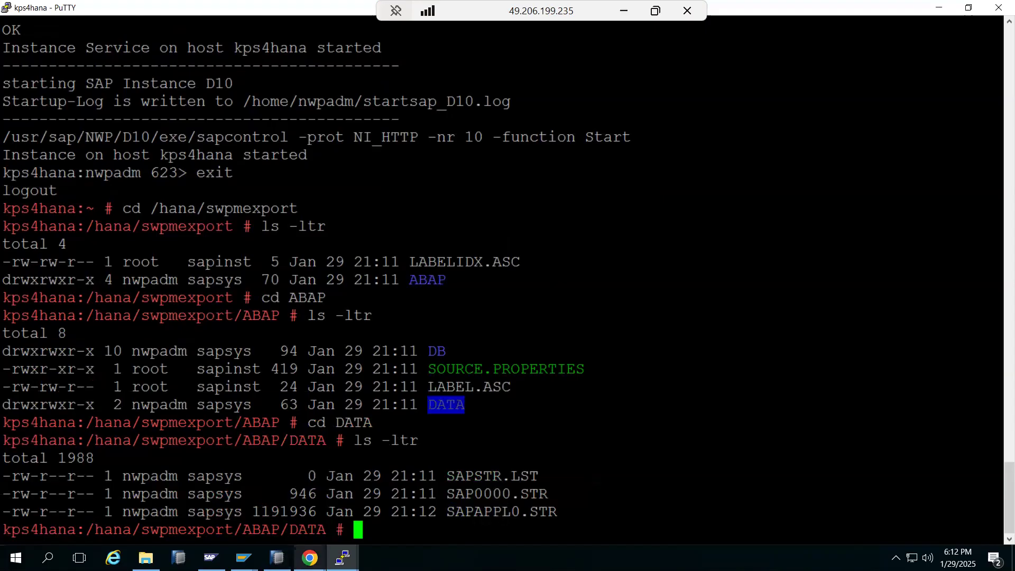
pyautogui.click(310, 557)
pyautogui.click(310, 558)
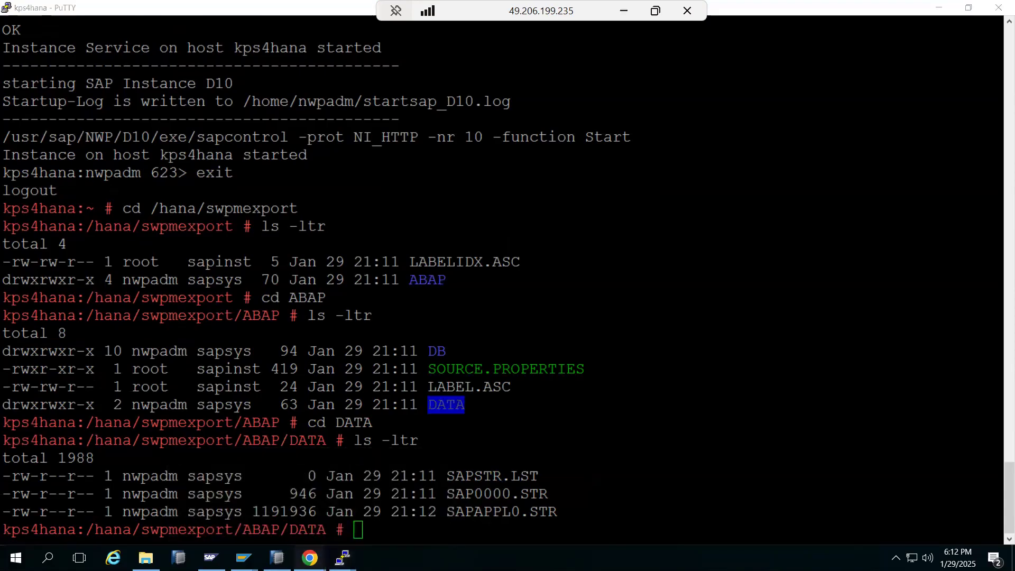
pyautogui.click(309, 558)
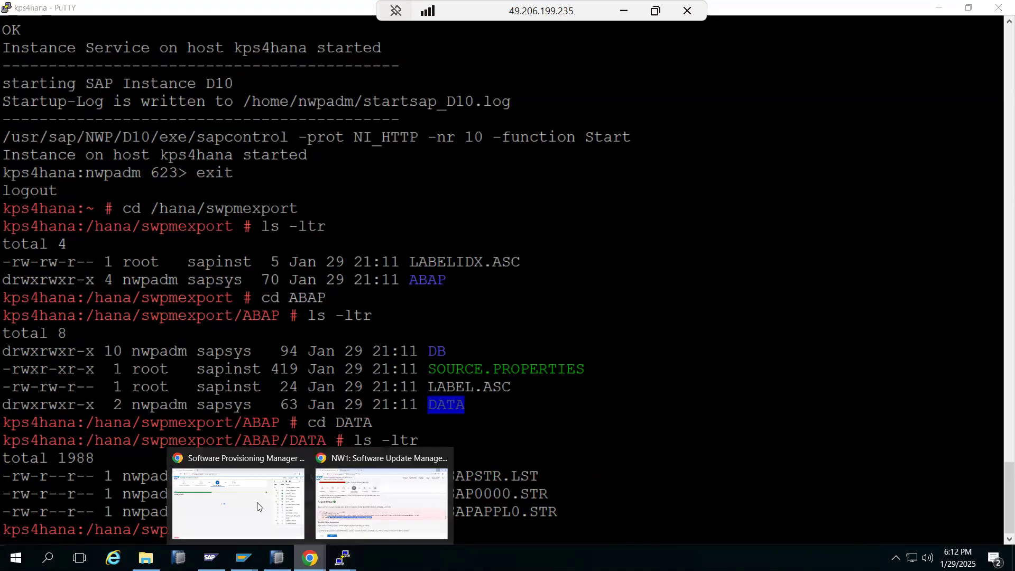
# Step: Confirm the SWPM export reached 41% running R3ldctl, then advance Software Update Manager past the repeat-phase page
pyautogui.click(256, 504)
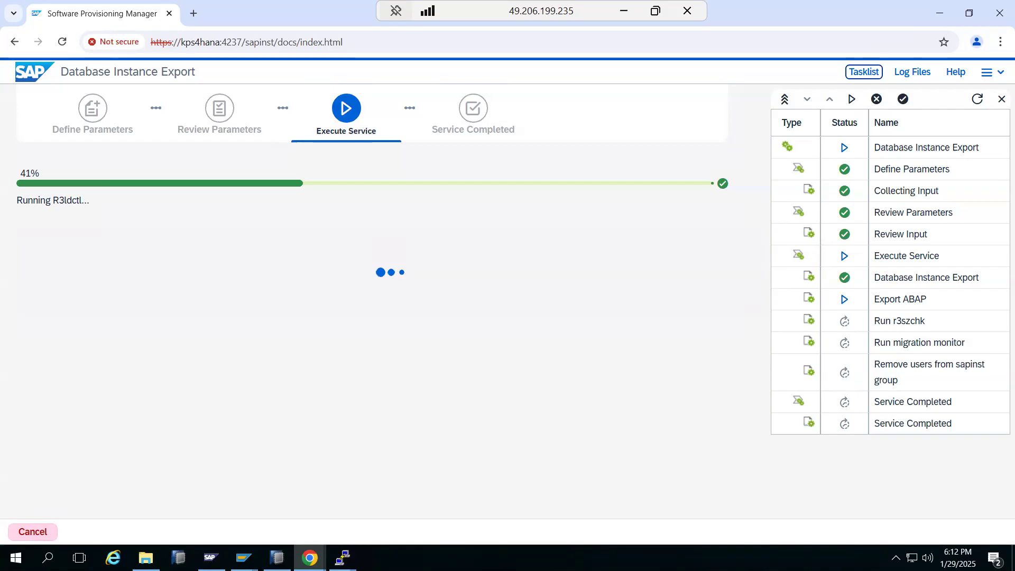
pyautogui.moveTo(343, 557)
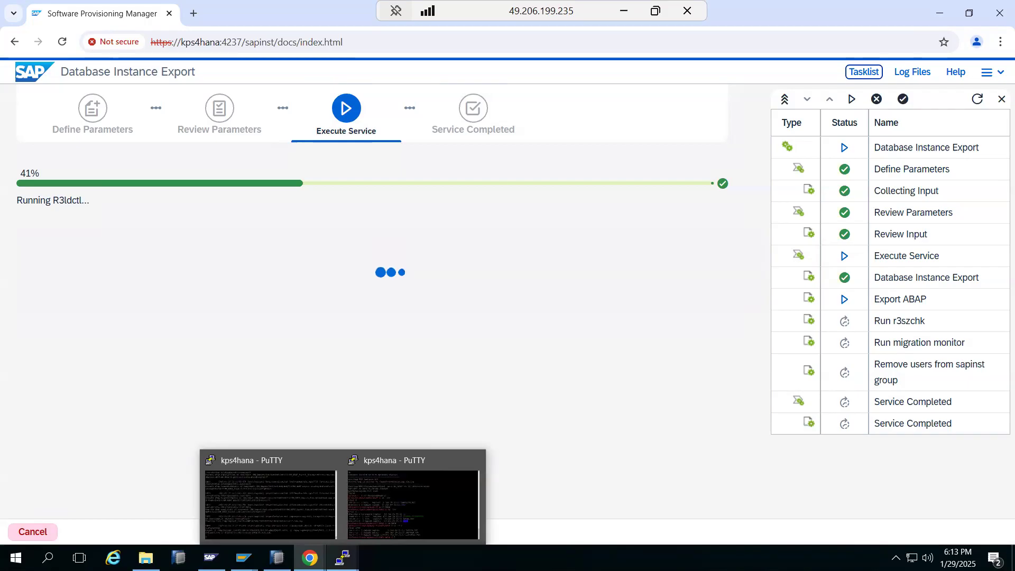
pyautogui.moveTo(309, 558)
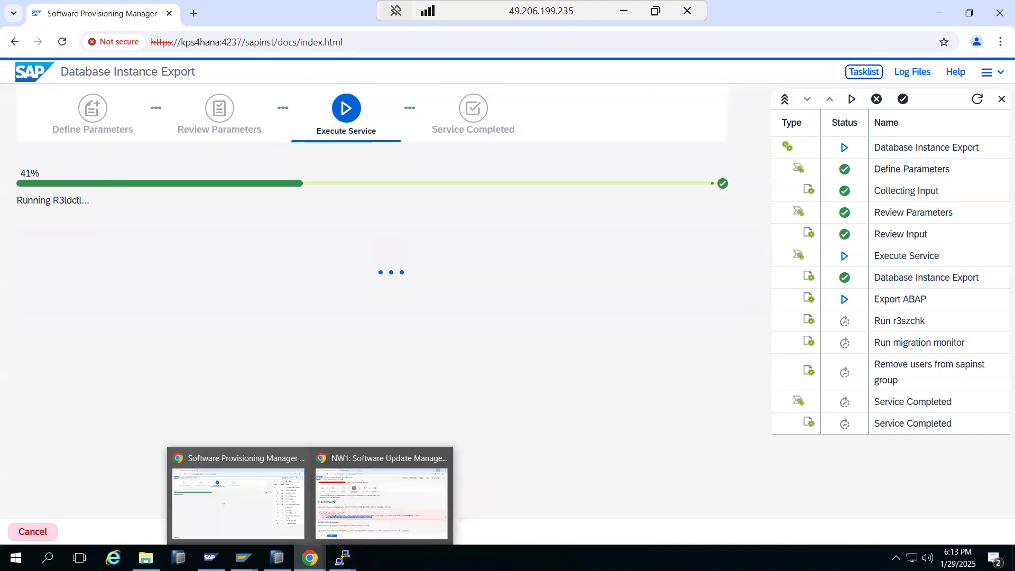
pyautogui.click(359, 514)
pyautogui.click(117, 524)
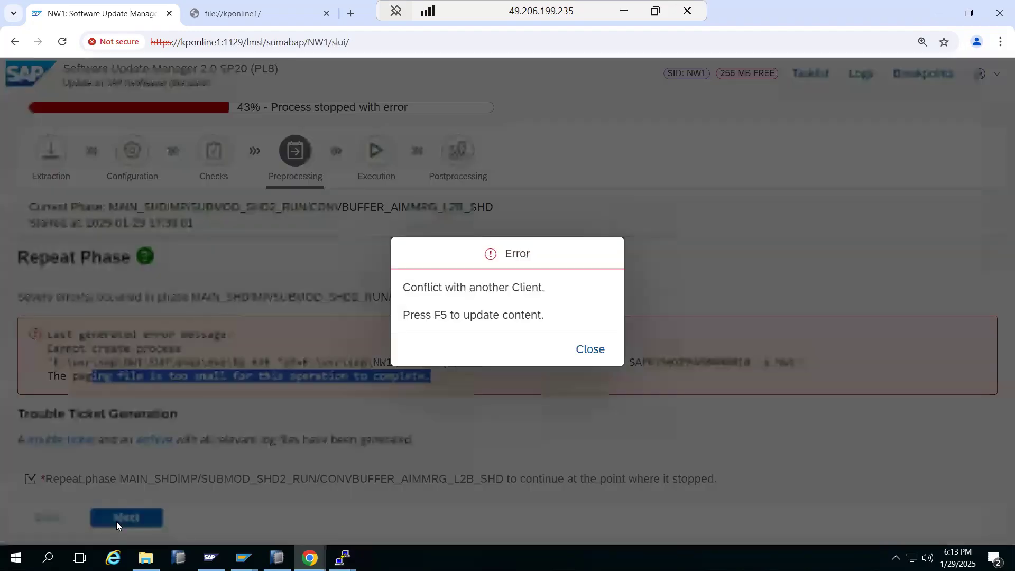
# Step: Clear the client conflict error, reload, and repeat the phase, waiting for the leftover createinfo process
pyautogui.click(587, 350)
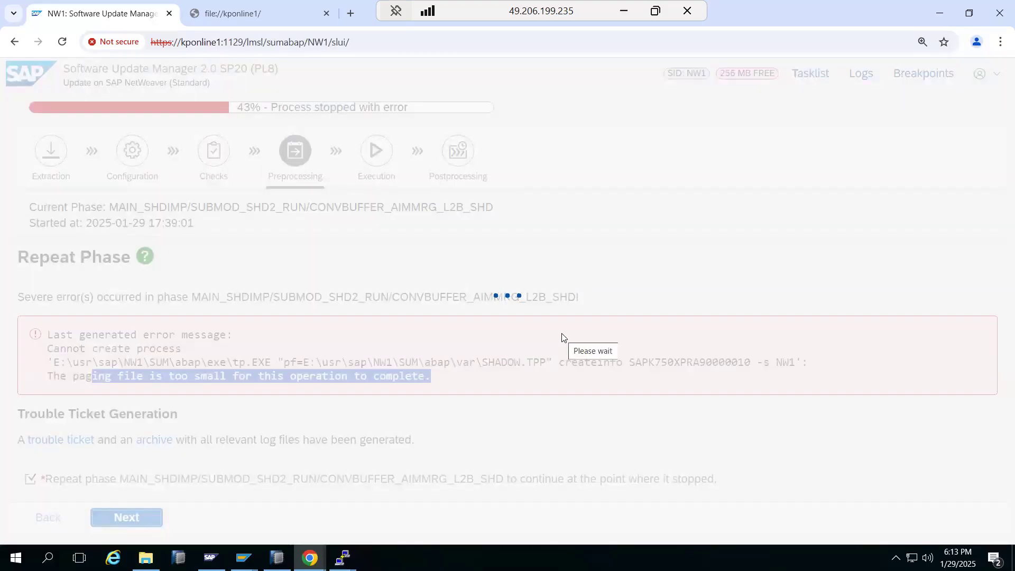
pyautogui.click(62, 43)
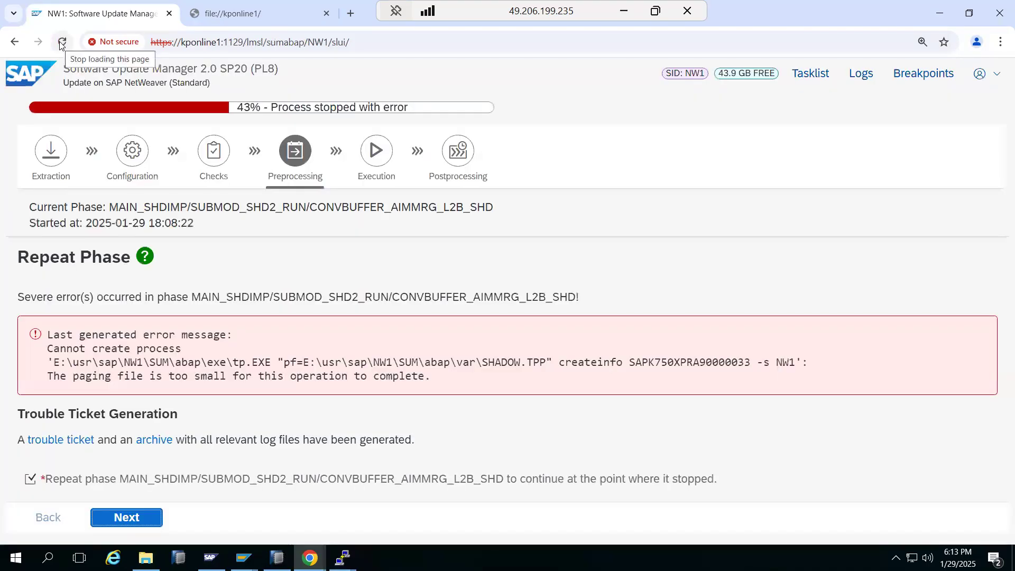
pyautogui.click(118, 517)
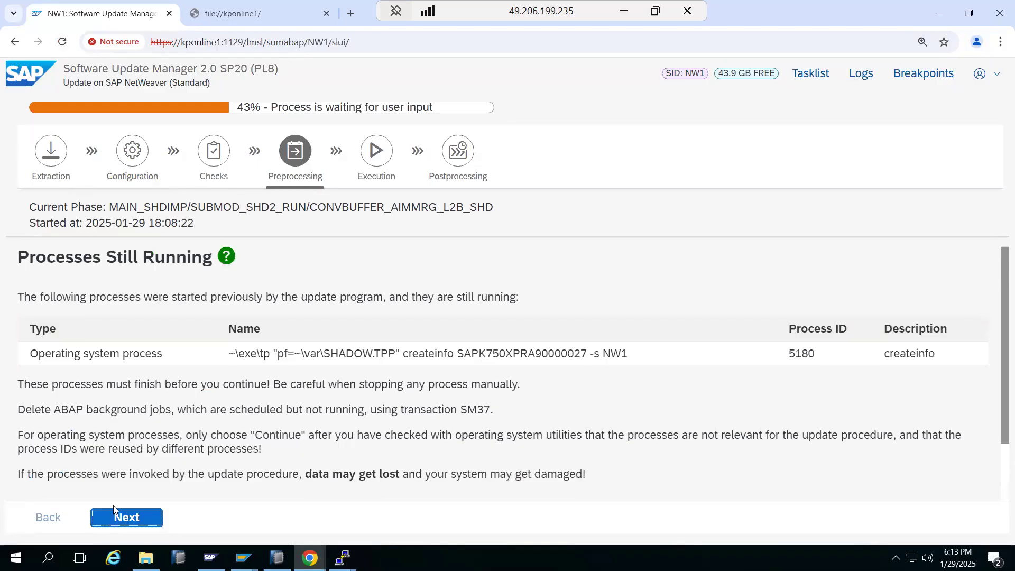
pyautogui.scroll(-1, 115, 511)
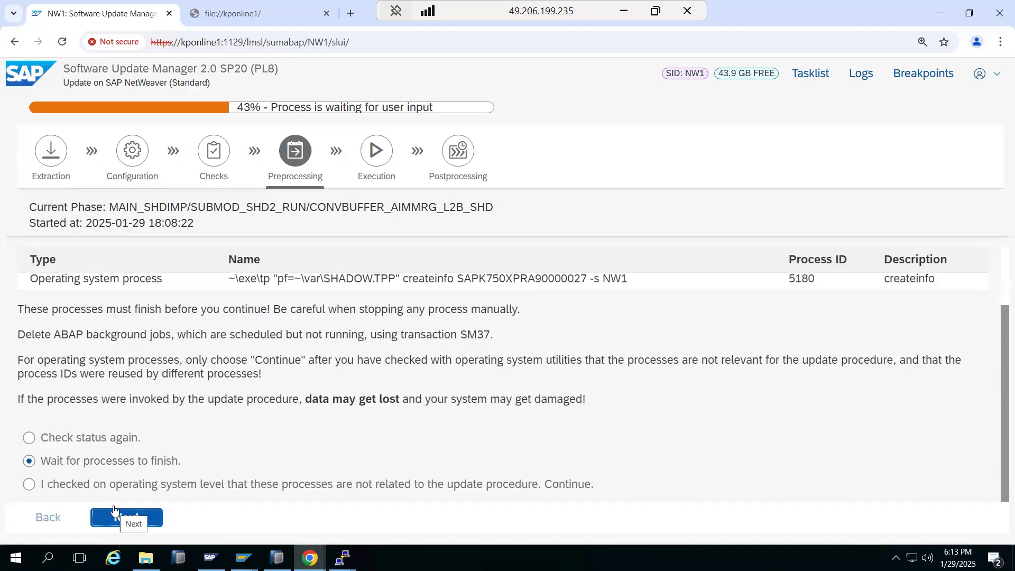
pyautogui.click(112, 515)
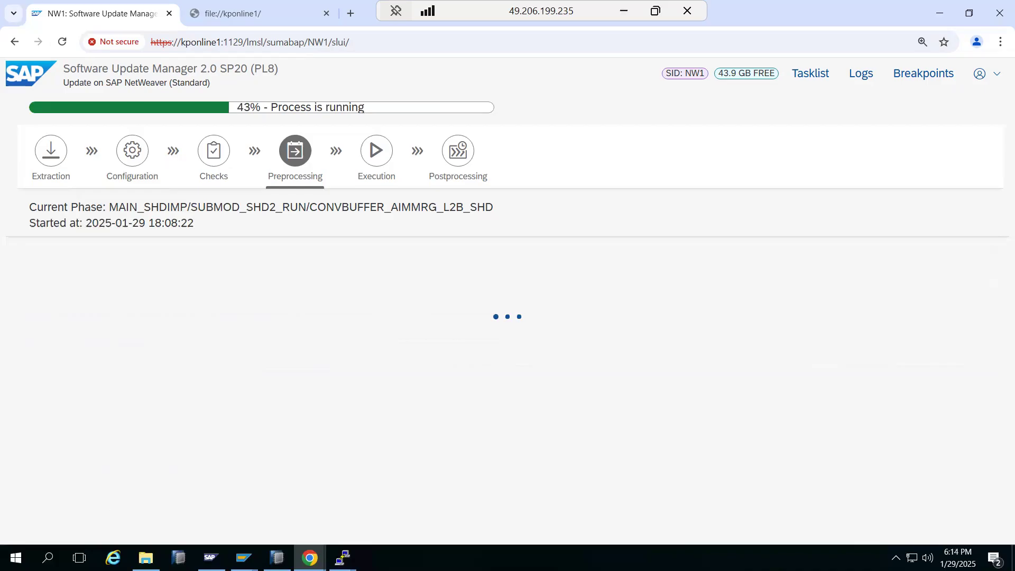
pyautogui.click(303, 552)
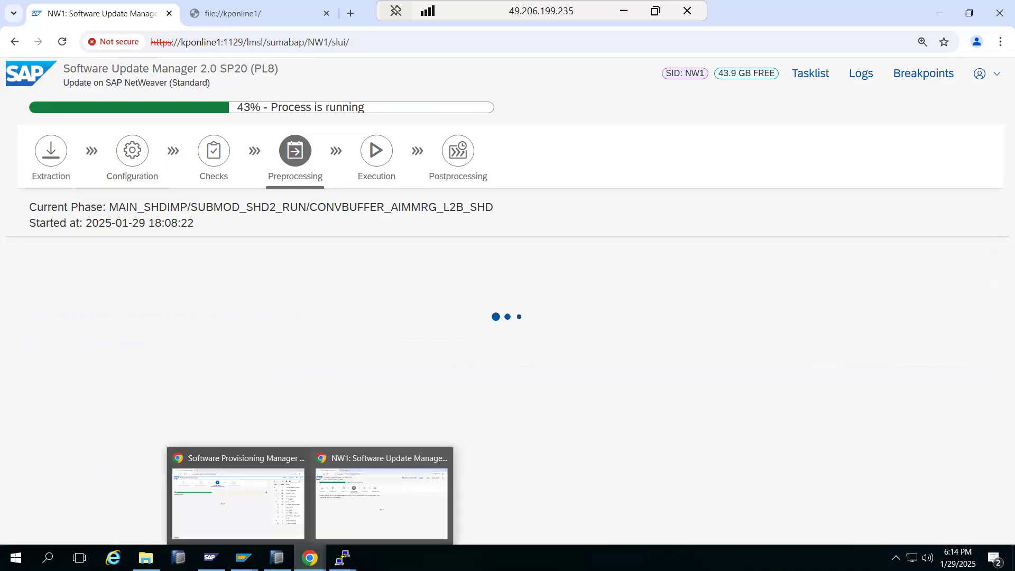
pyautogui.click(261, 522)
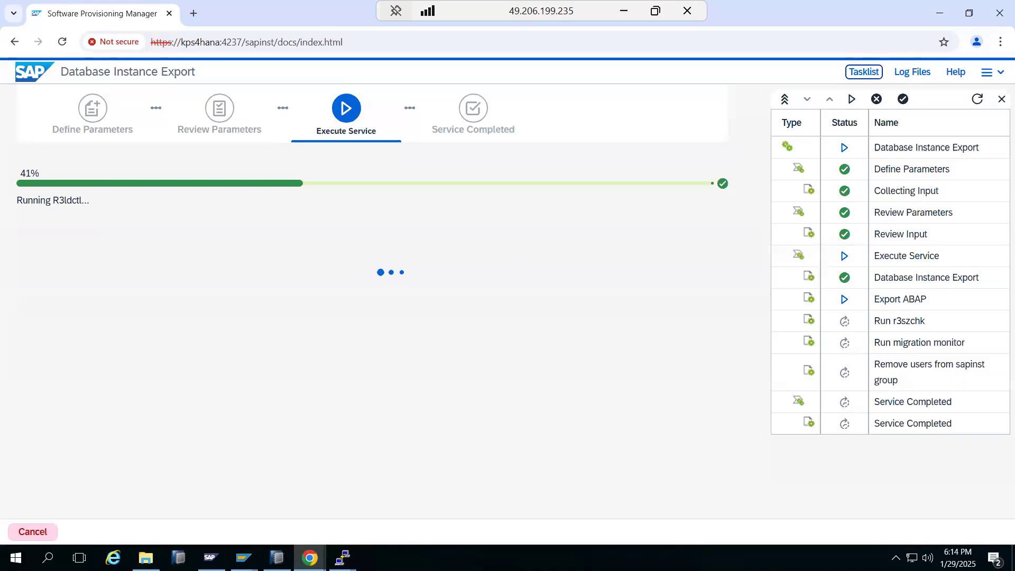
# Step: Relist /hana/swpmexport/ABAP/DATA with ls -ltr in the second PuTTY terminal
pyautogui.click(343, 558)
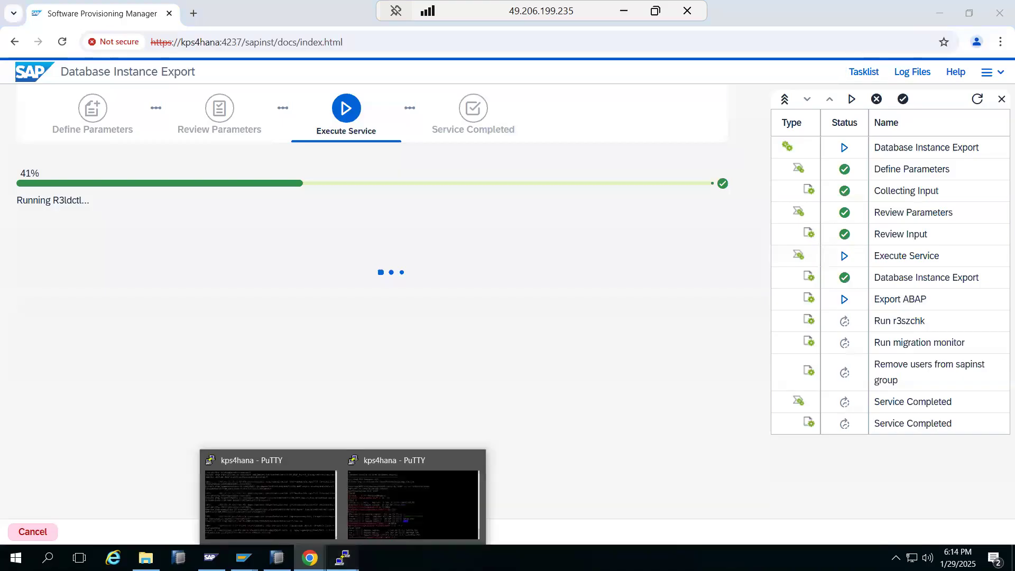
pyautogui.click(382, 505)
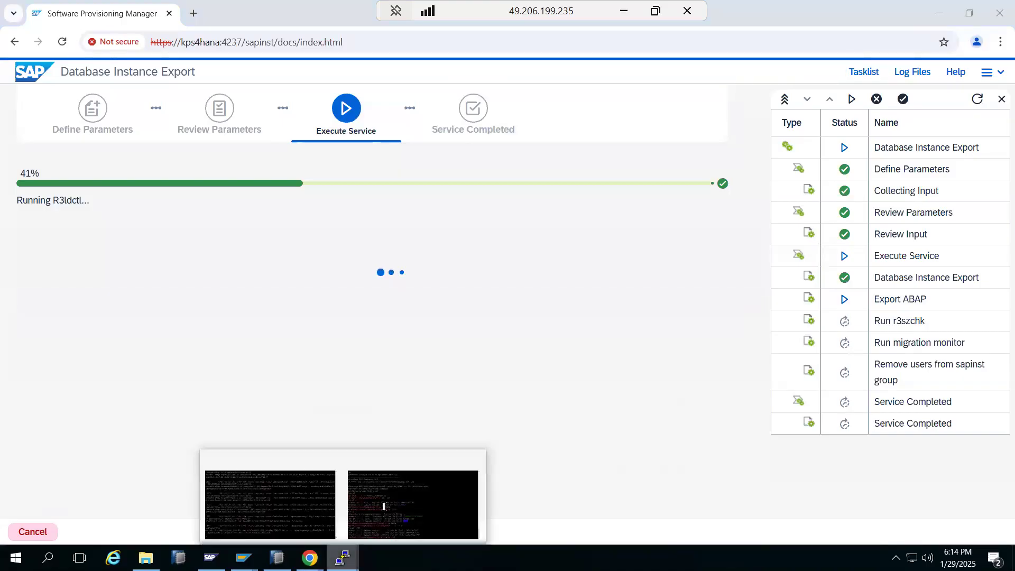
pyautogui.click(383, 506)
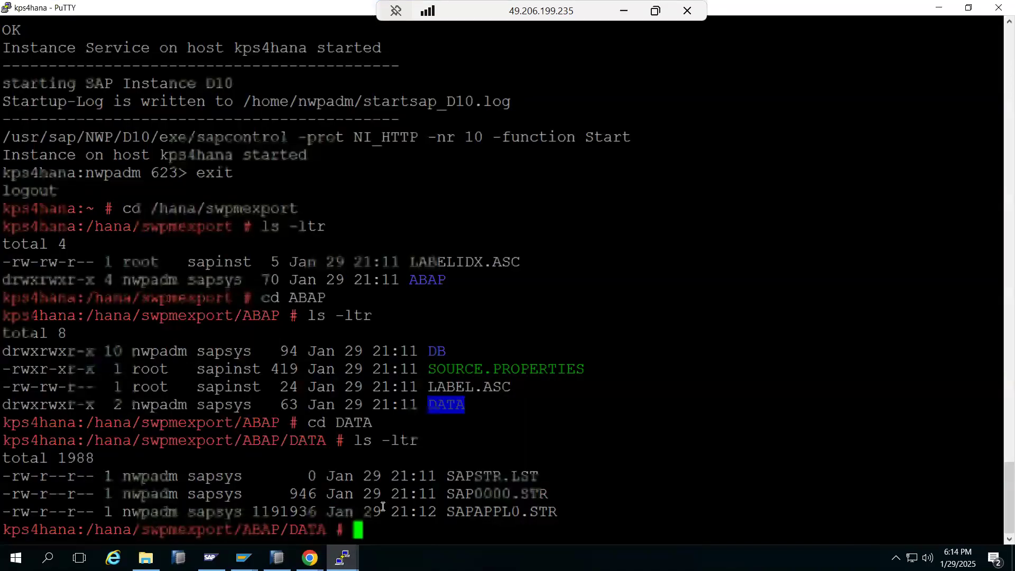
pyautogui.write('ls')
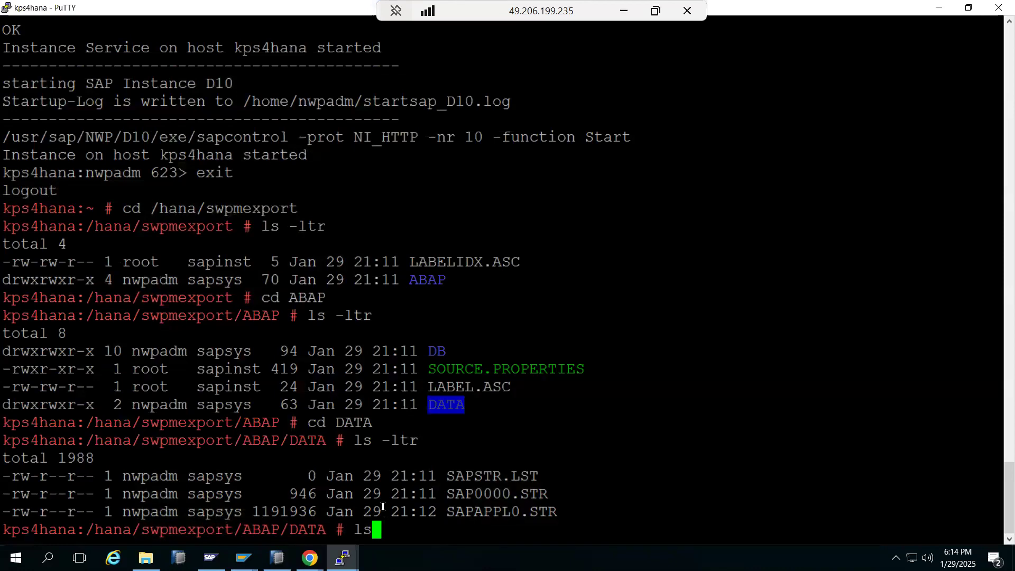
pyautogui.write(' -ltr')
pyautogui.press('Return')
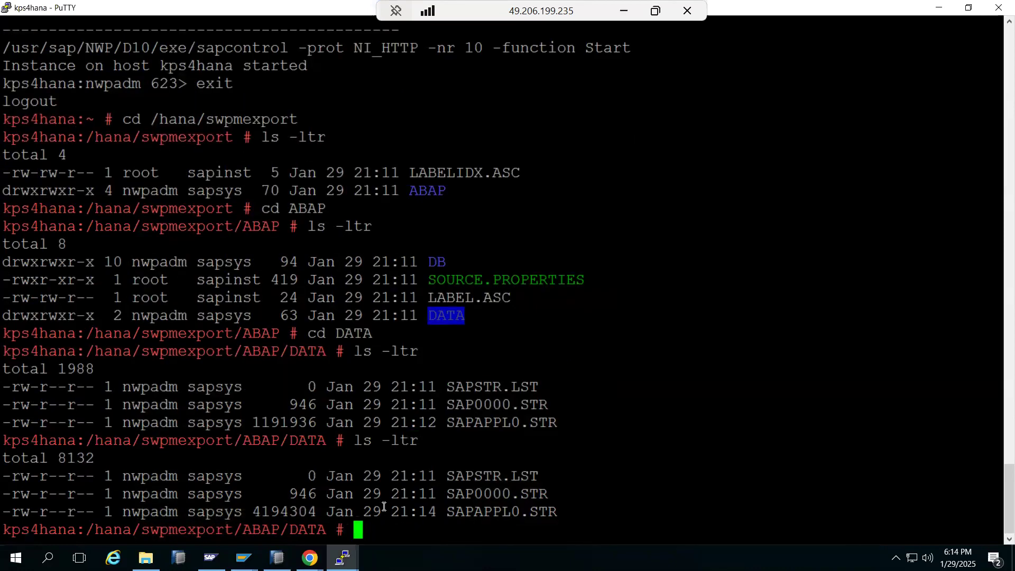
# Step: Change into the ABAP/DB folder and list its database subfolders, ADA through SYB
pyautogui.write('cd ../../DB')
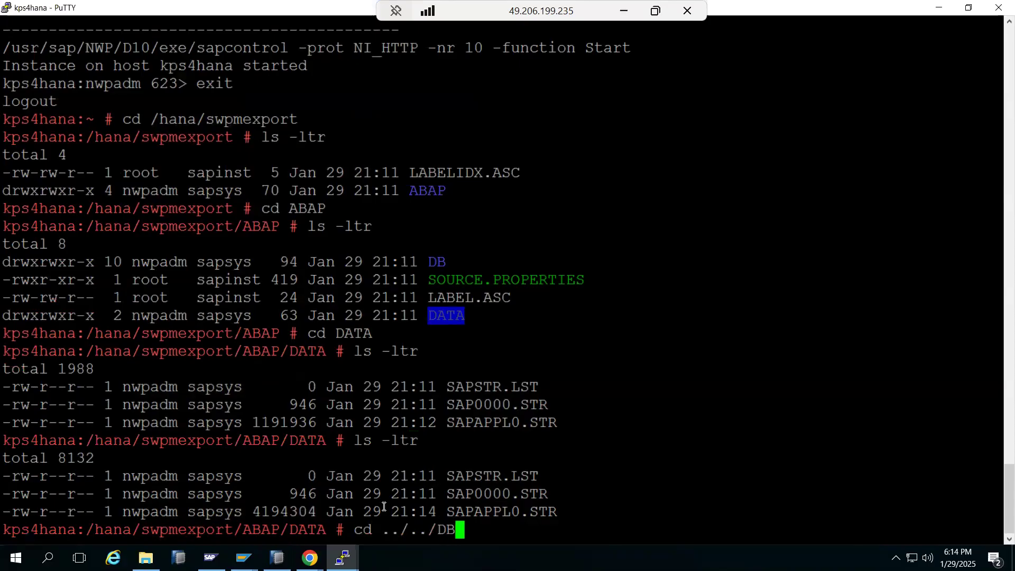
pyautogui.press('Return')
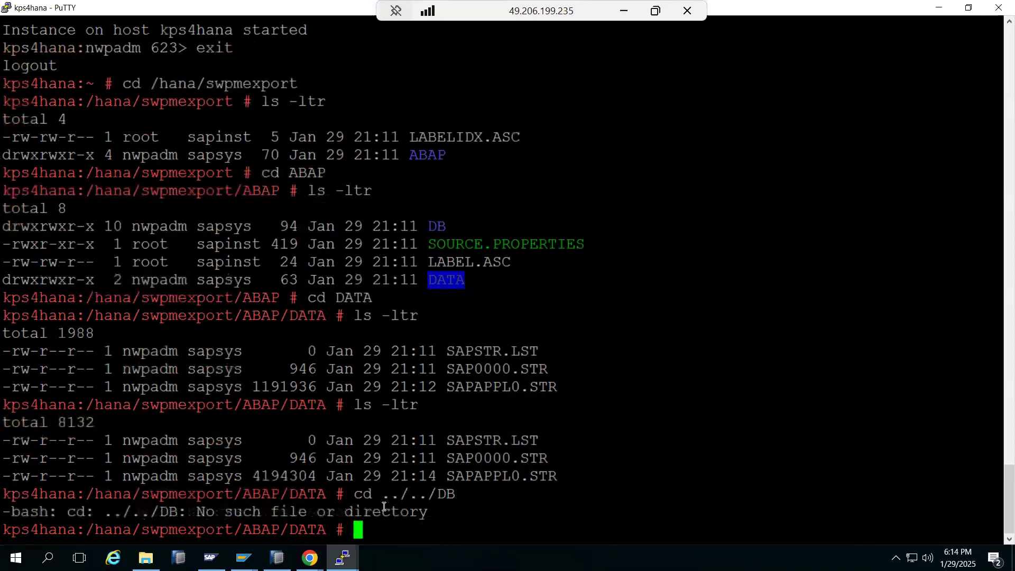
pyautogui.write('cd ../DB')
pyautogui.press('Return')
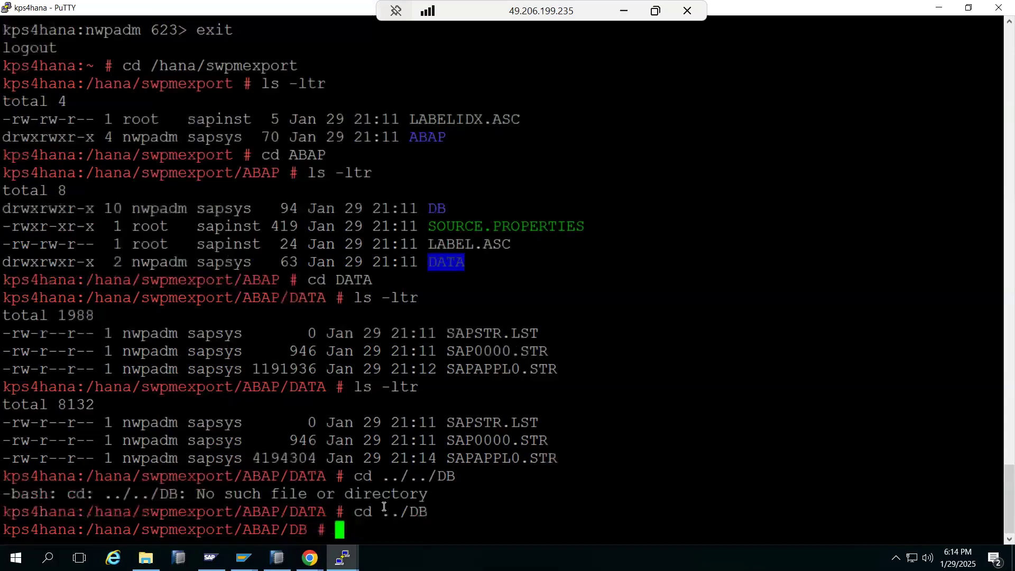
pyautogui.write('ls -ltr')
pyautogui.press('Return')
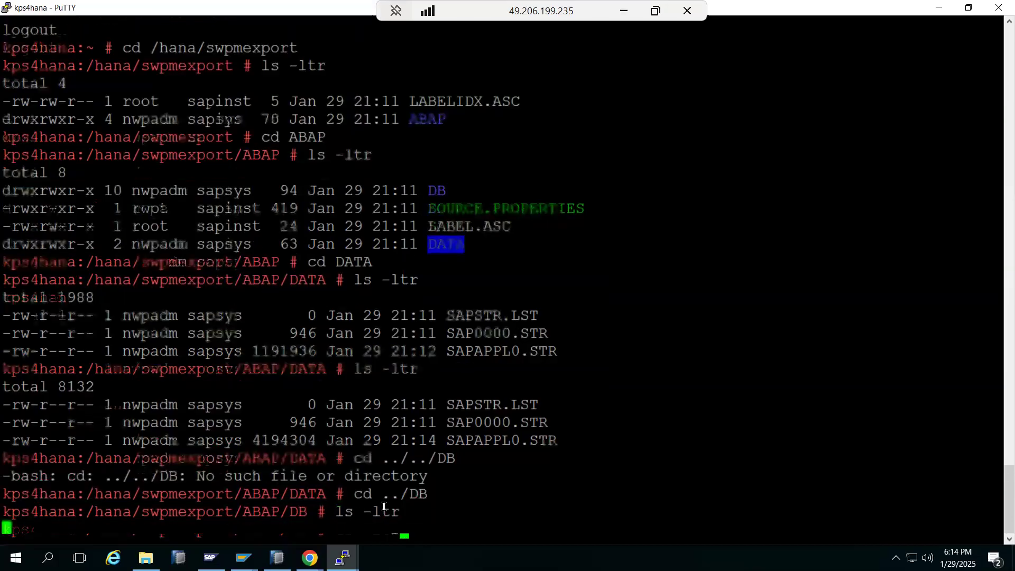
# Step: Highlight SAPAPPL0.STR's earlier size 1191936 and its new size 4194304 in the listing
pyautogui.doubleClick(403, 457)
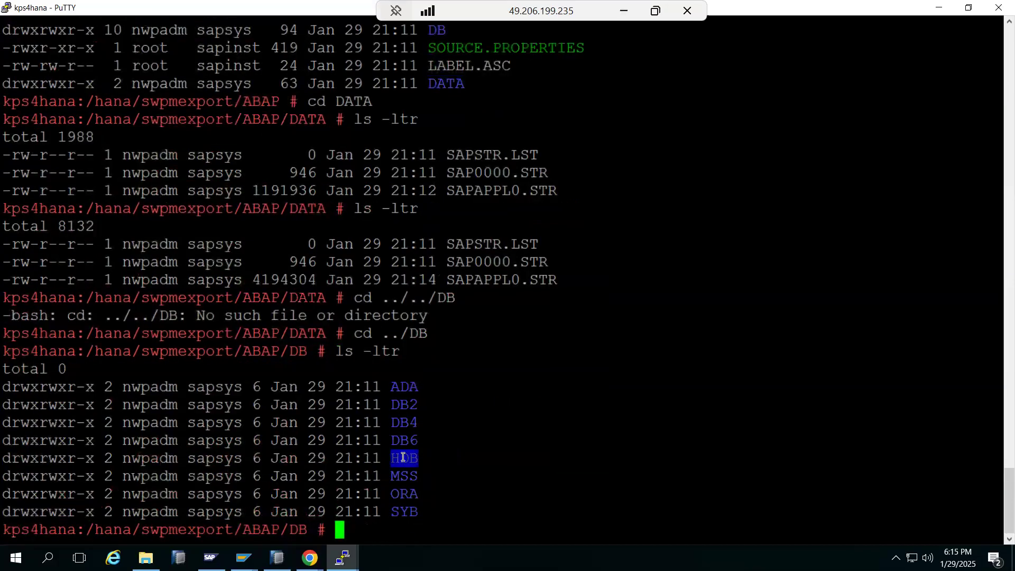
pyautogui.click(468, 276)
pyautogui.moveTo(472, 276); pyautogui.dragTo(439, 277)
pyautogui.click(265, 193)
pyautogui.moveTo(253, 192); pyautogui.dragTo(320, 188)
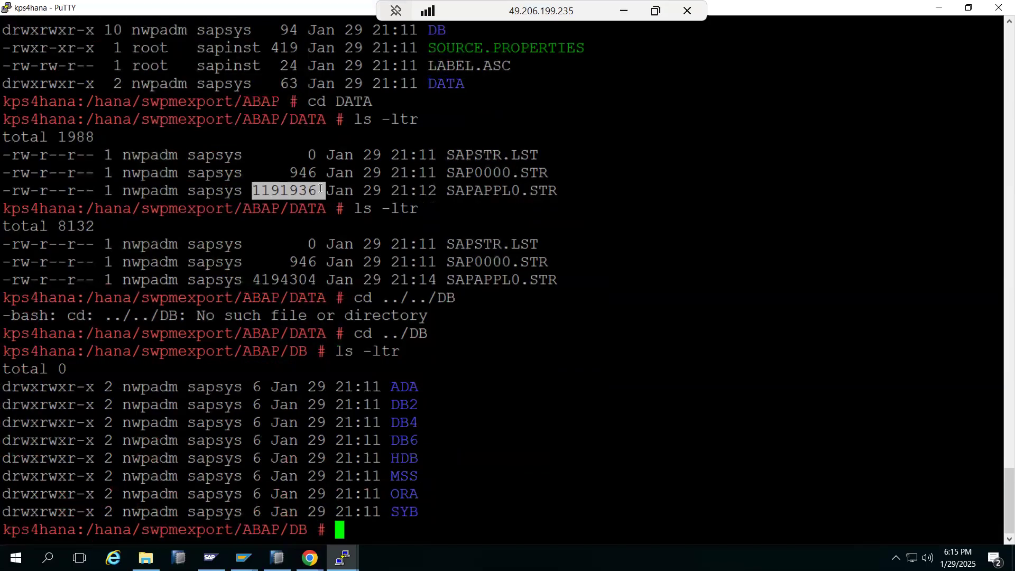
pyautogui.moveTo(255, 280); pyautogui.dragTo(311, 283)
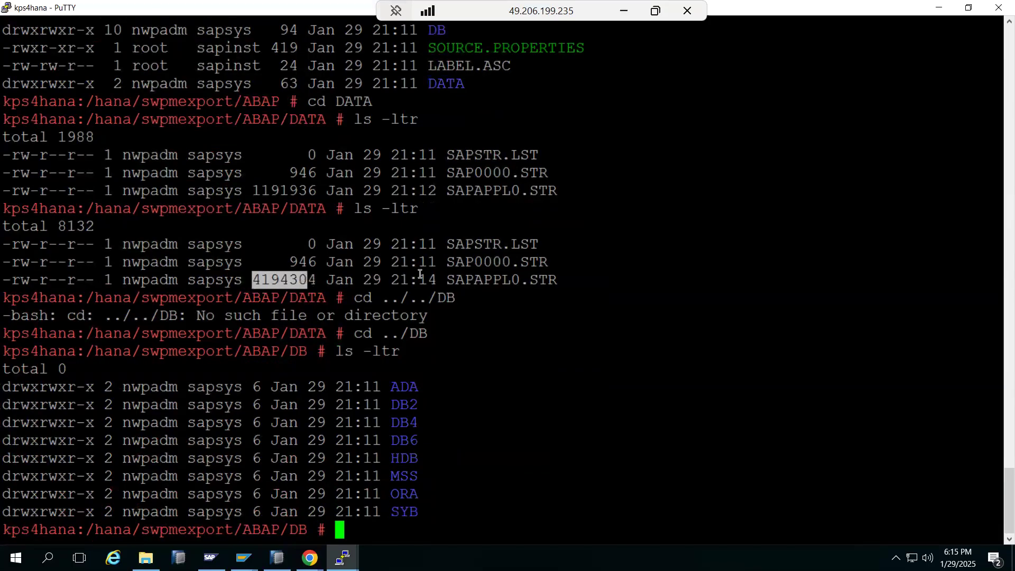
pyautogui.doubleClick(304, 279)
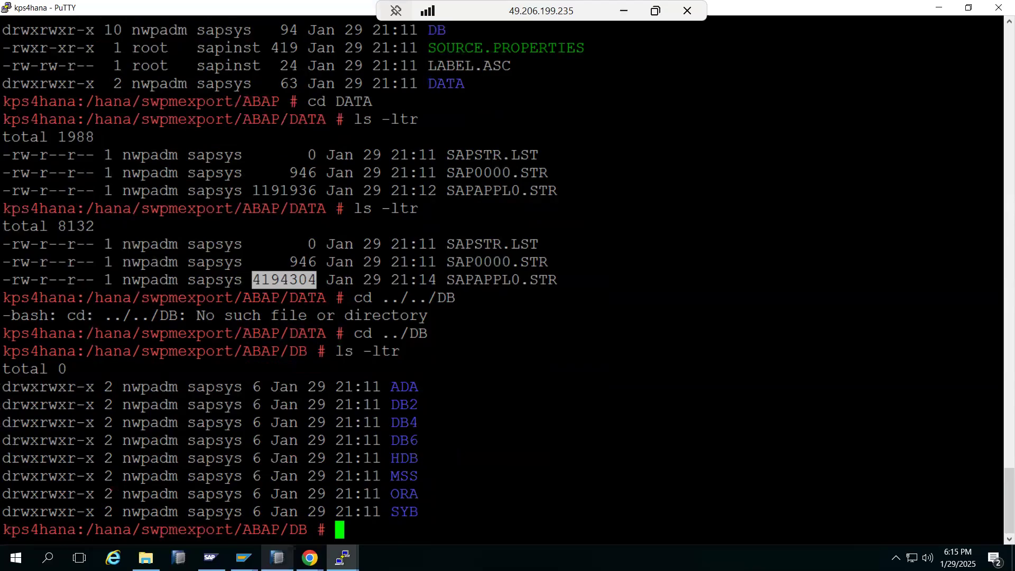
pyautogui.moveTo(310, 558)
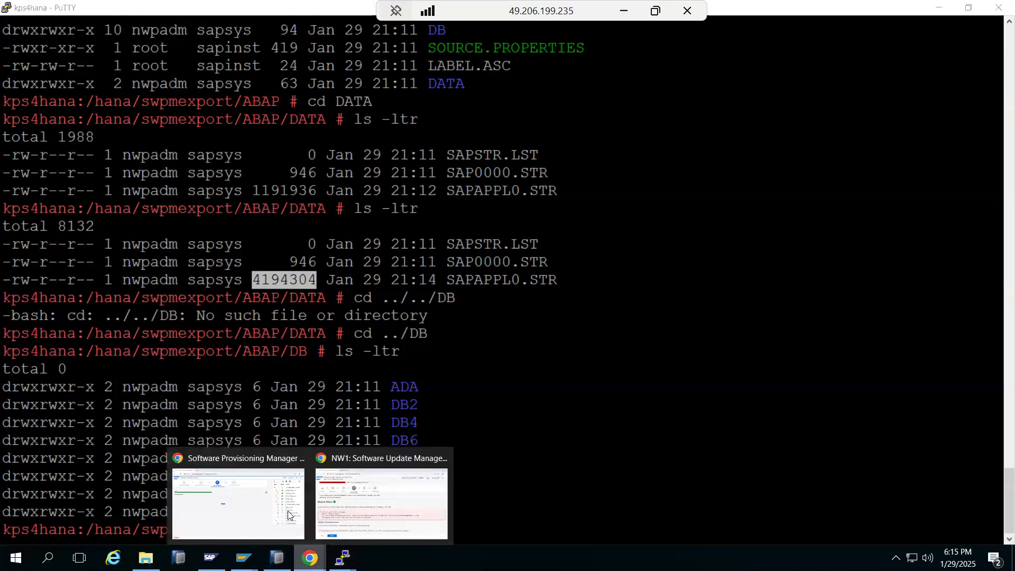
pyautogui.click(256, 501)
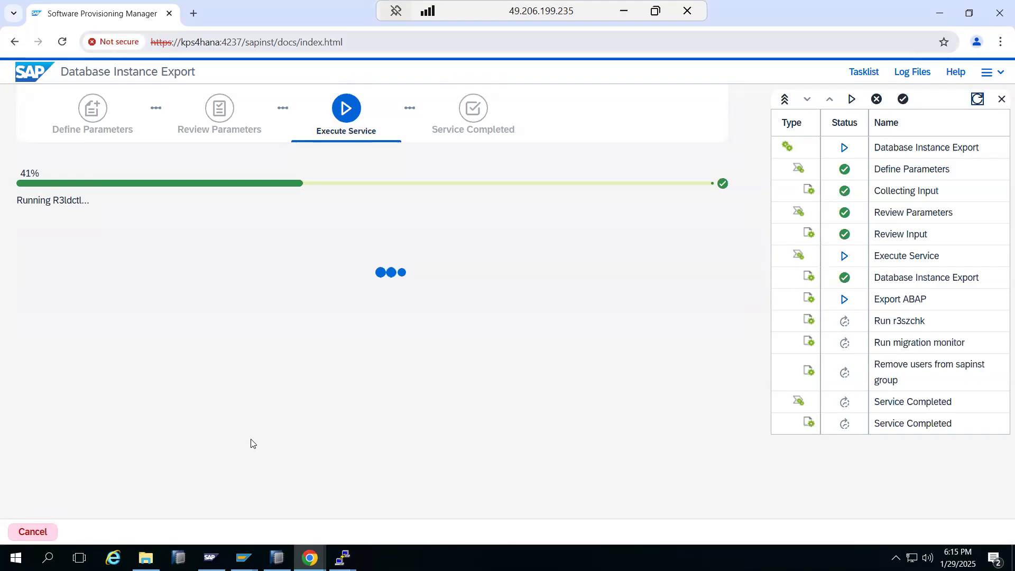
# Step: Select the in-progress Export ABAP step of the 41% export, then minimize the remote desktop
pyautogui.hotkey('ctrl', 'l')
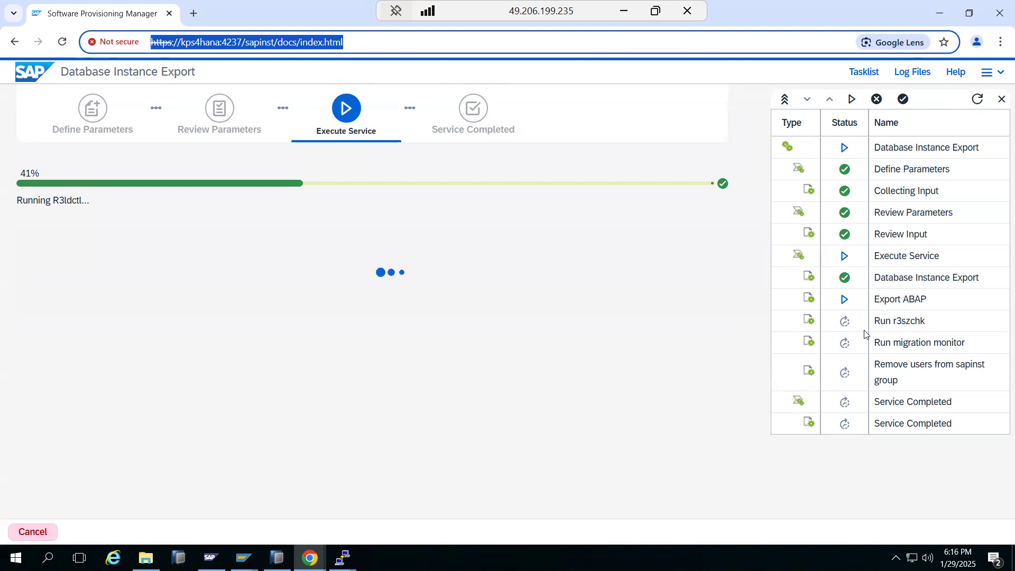
pyautogui.click(901, 305)
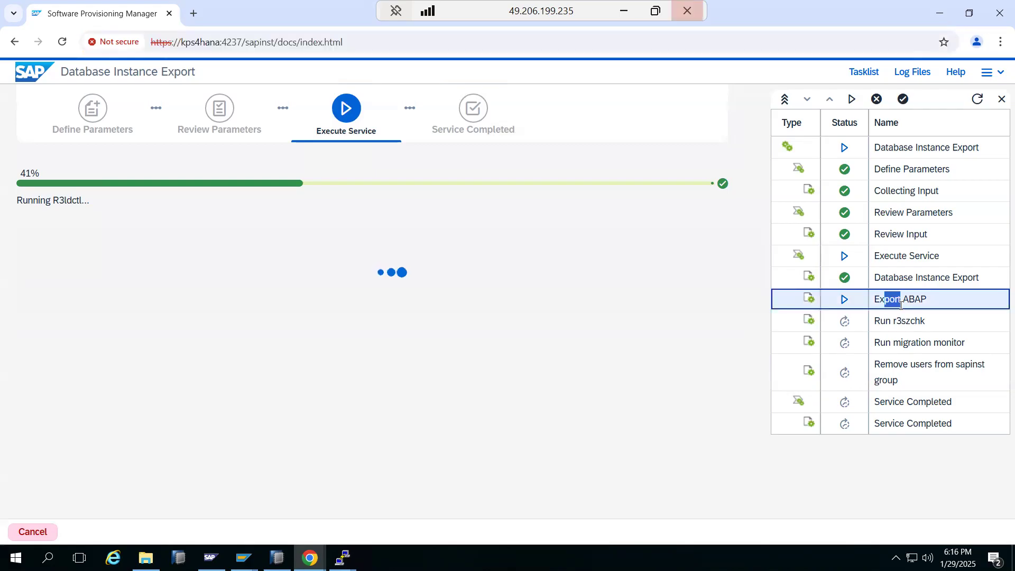
pyautogui.click(623, 10)
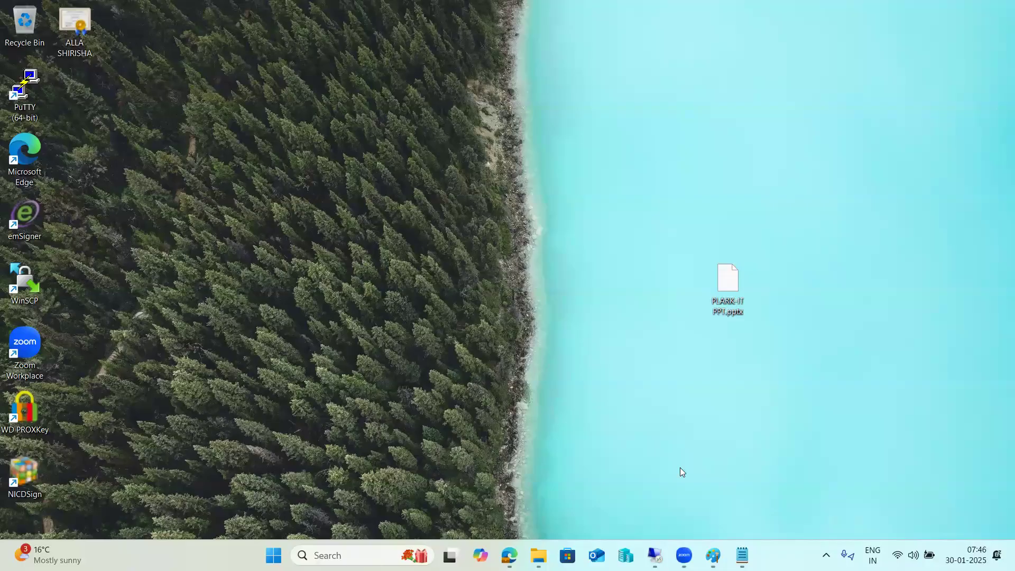
# Step: Review the 'SWPM - Export' and 'SWPM - import' notes in Paint, then return to the remote session
pyautogui.moveTo(713, 554)
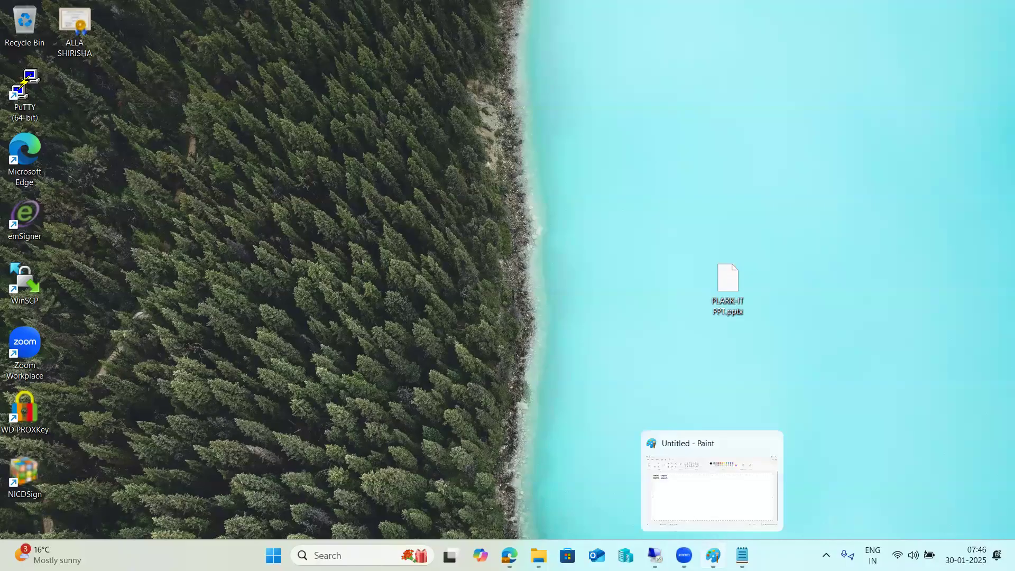
pyautogui.click(712, 553)
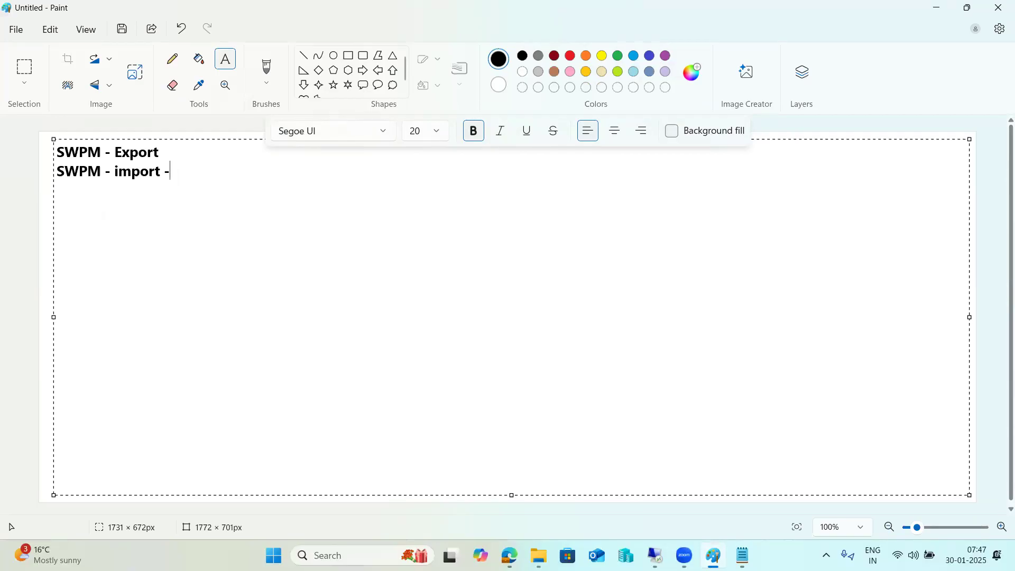
pyautogui.click(713, 555)
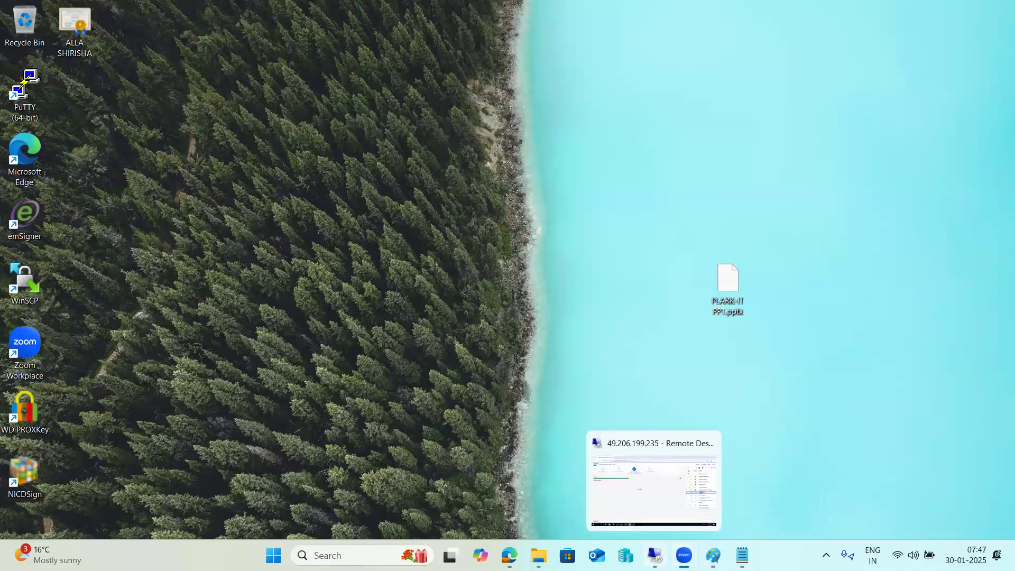
pyautogui.click(713, 515)
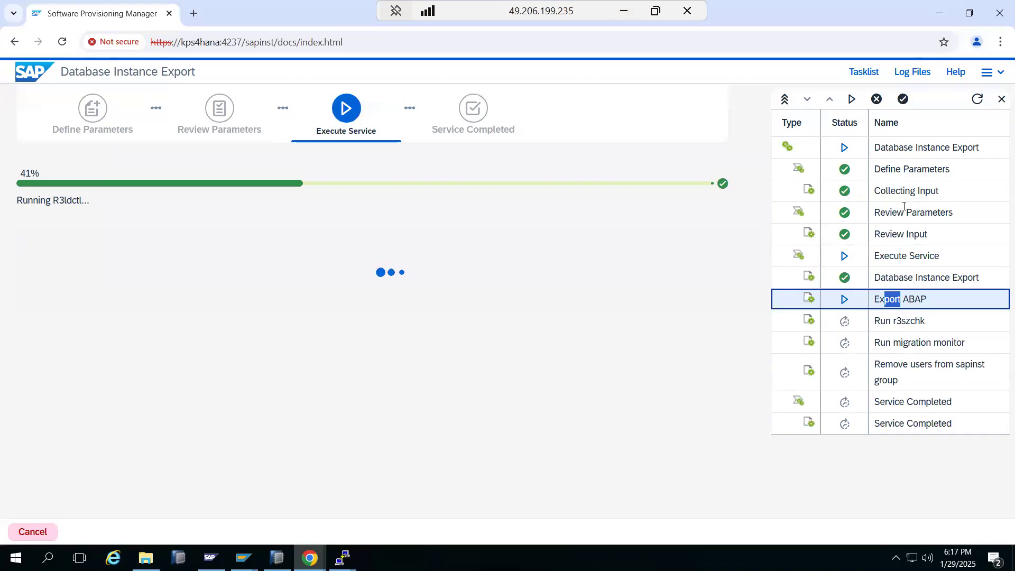
# Step: Refresh the SWPM task list status, then mark the SYB row's owner in the second PuTTY terminal
pyautogui.click(977, 100)
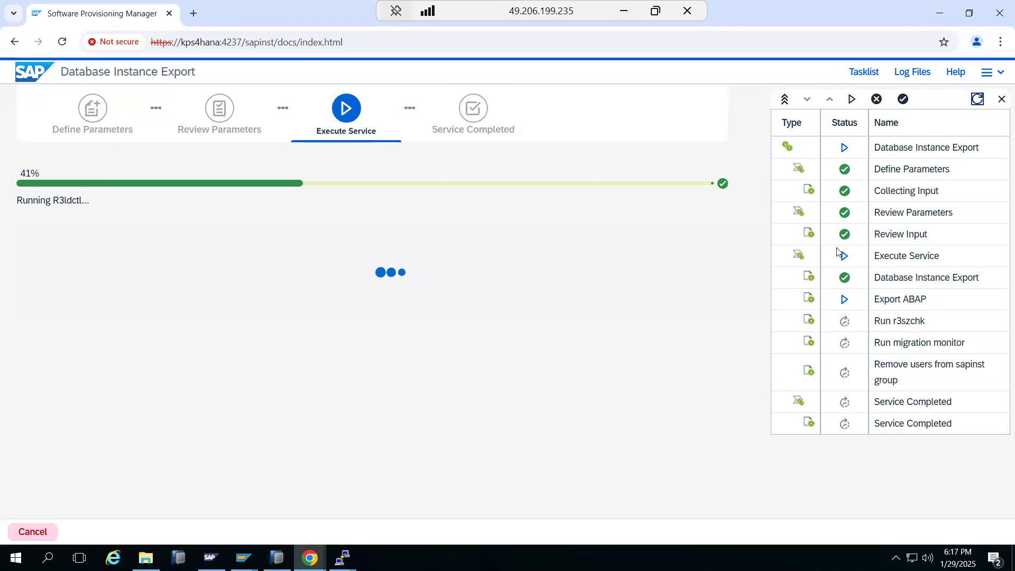
pyautogui.click(342, 558)
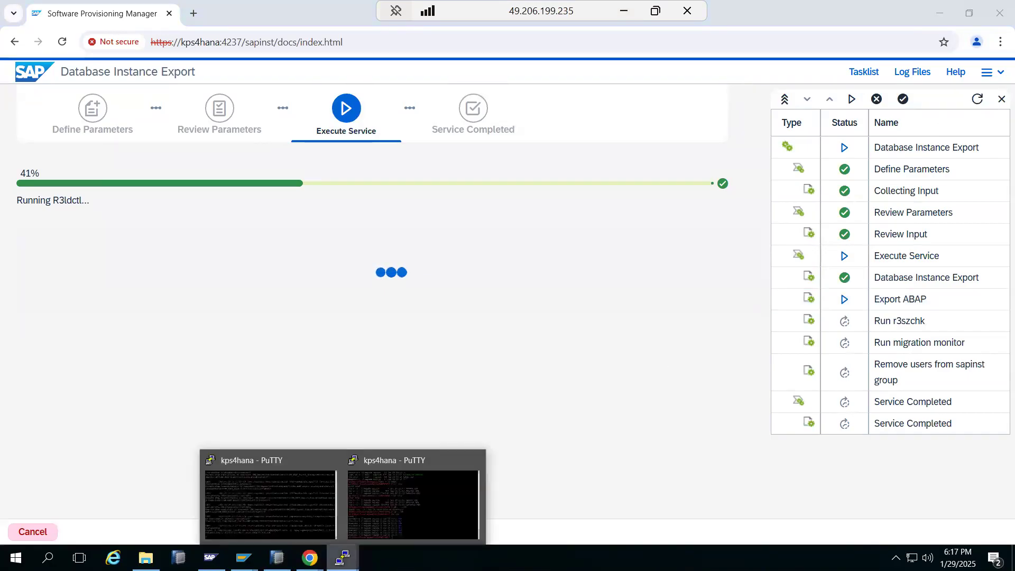
pyautogui.click(398, 490)
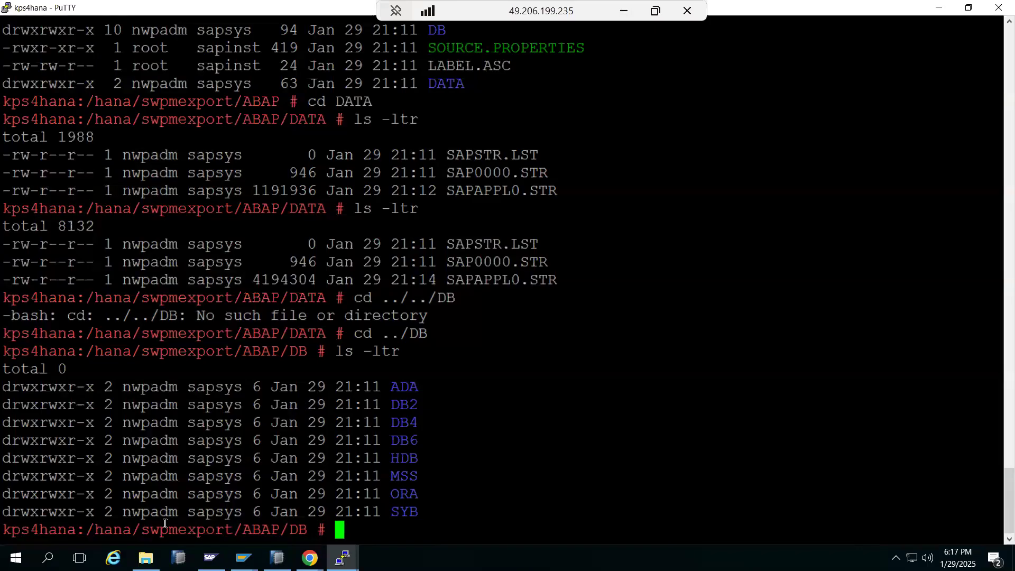
pyautogui.moveTo(125, 512); pyautogui.dragTo(143, 514)
pyautogui.click(343, 564)
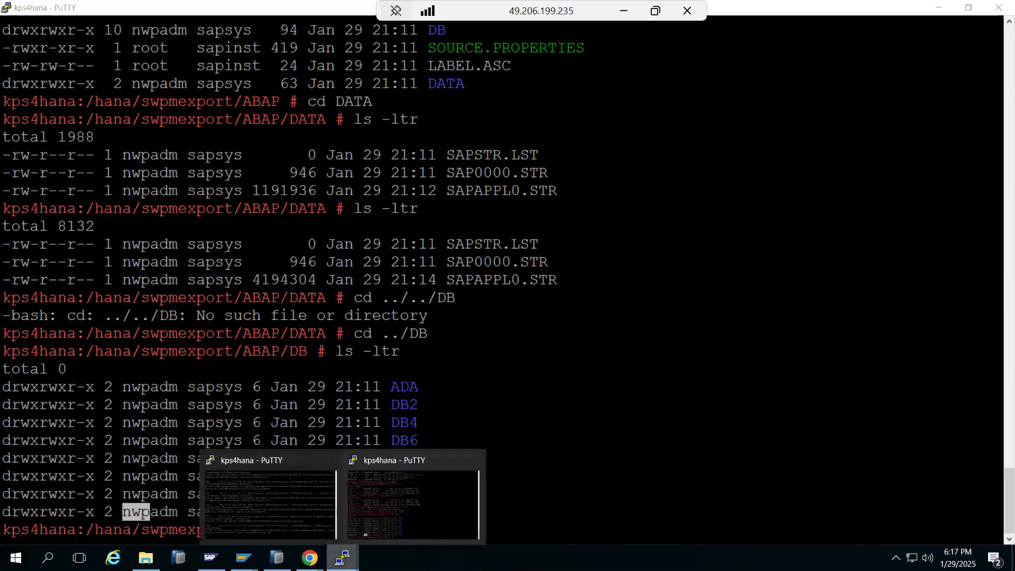
# Step: Close the Software Update Manager browser tabs and return to the SAP Management Console
pyautogui.click(211, 557)
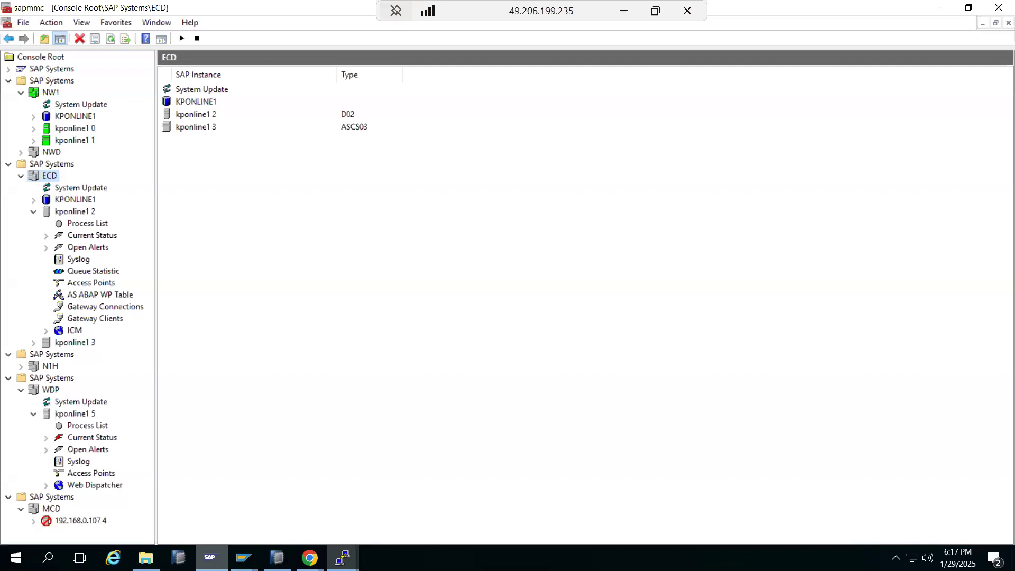
pyautogui.moveTo(310, 557)
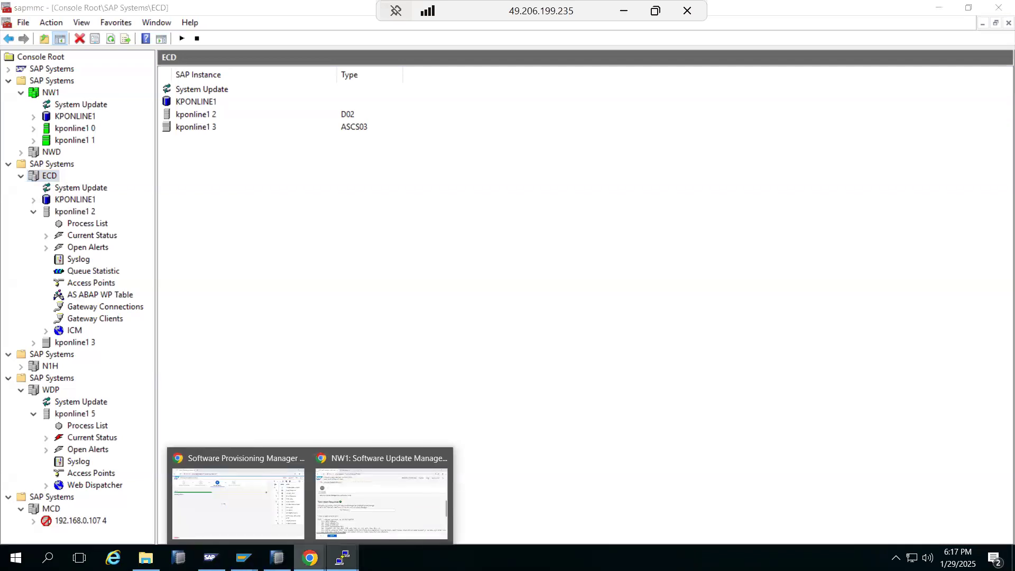
pyautogui.click(365, 488)
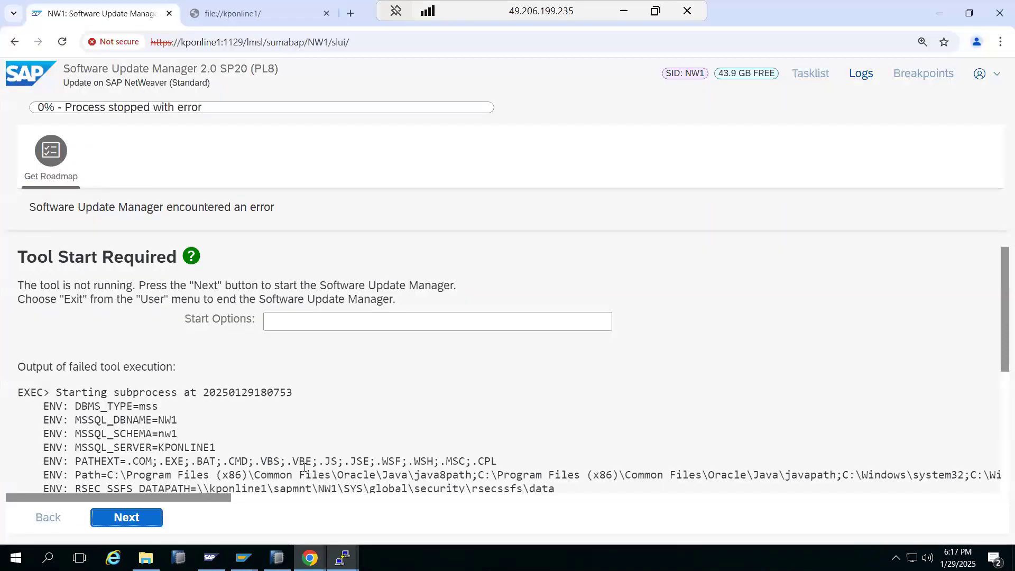
pyautogui.click(169, 13)
pyautogui.click(168, 13)
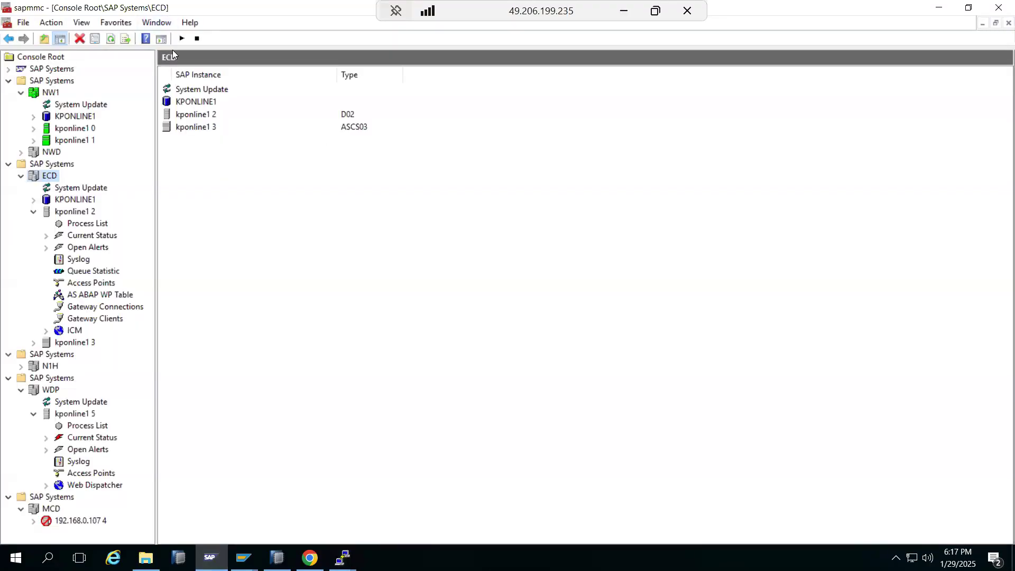
pyautogui.click(309, 557)
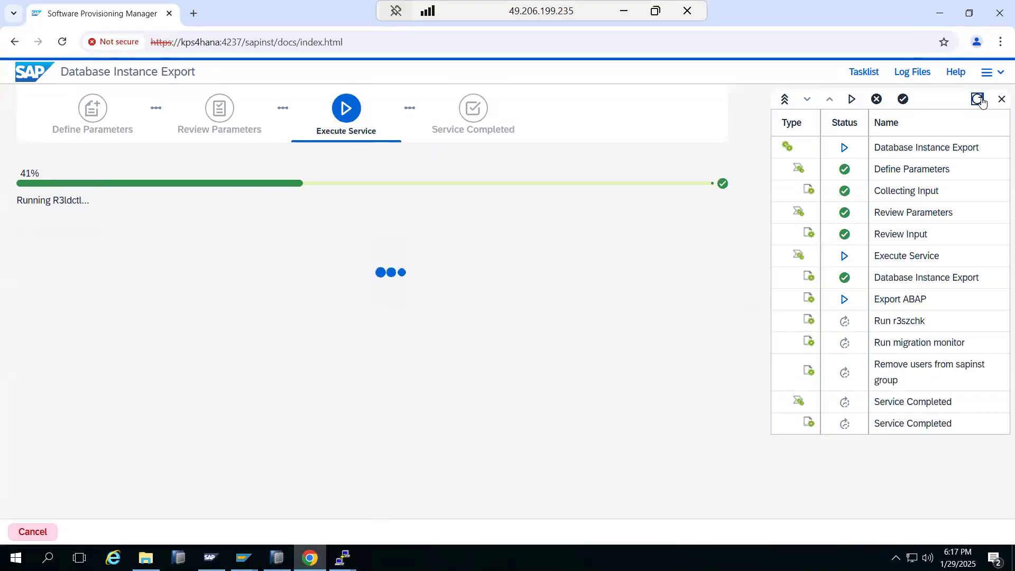
pyautogui.click(309, 557)
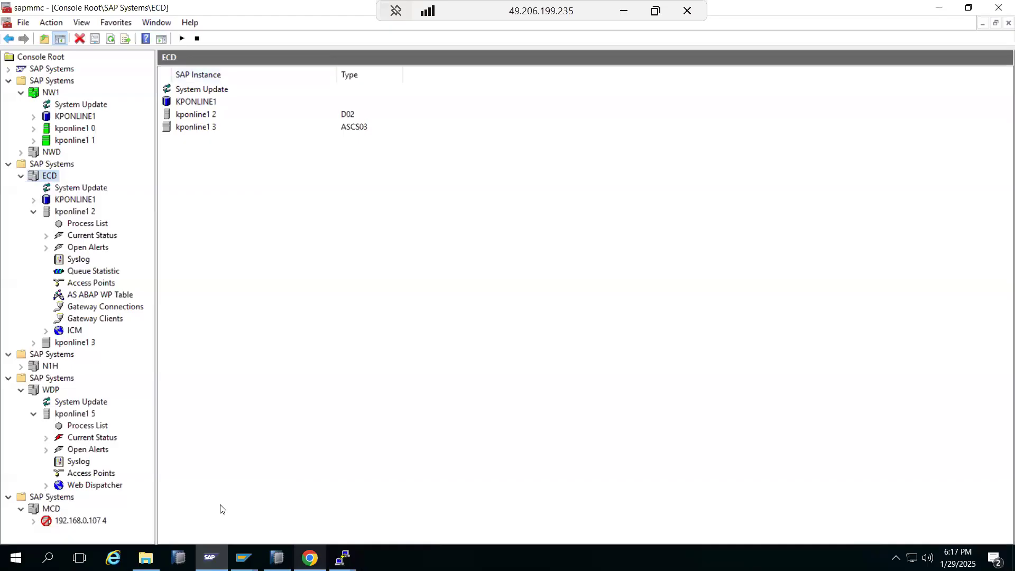
# Step: Start ECD with the default 300-second timeout and check kponline1 0's AS ABAP work process table
pyautogui.rightClick(42, 386)
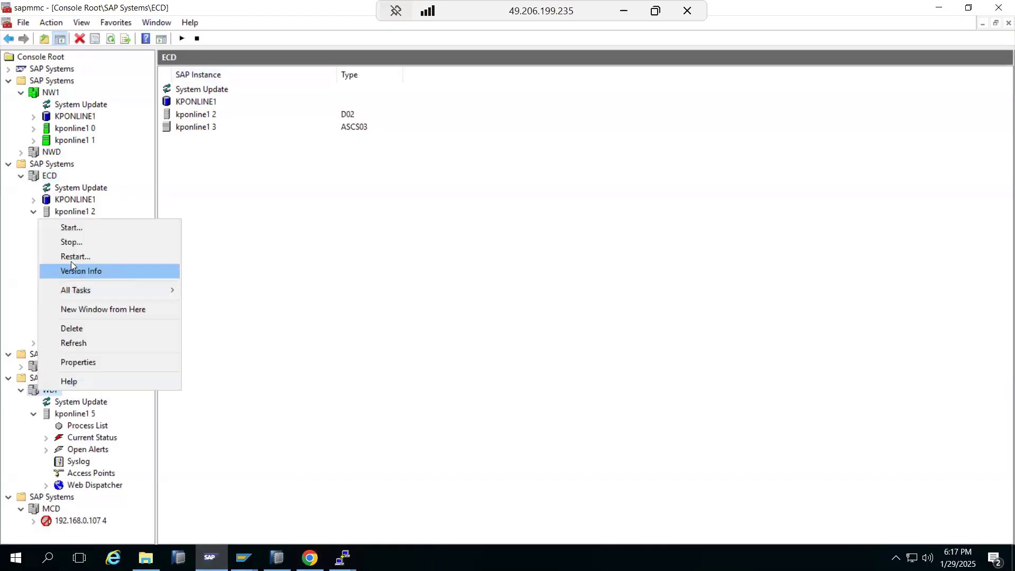
pyautogui.click(68, 228)
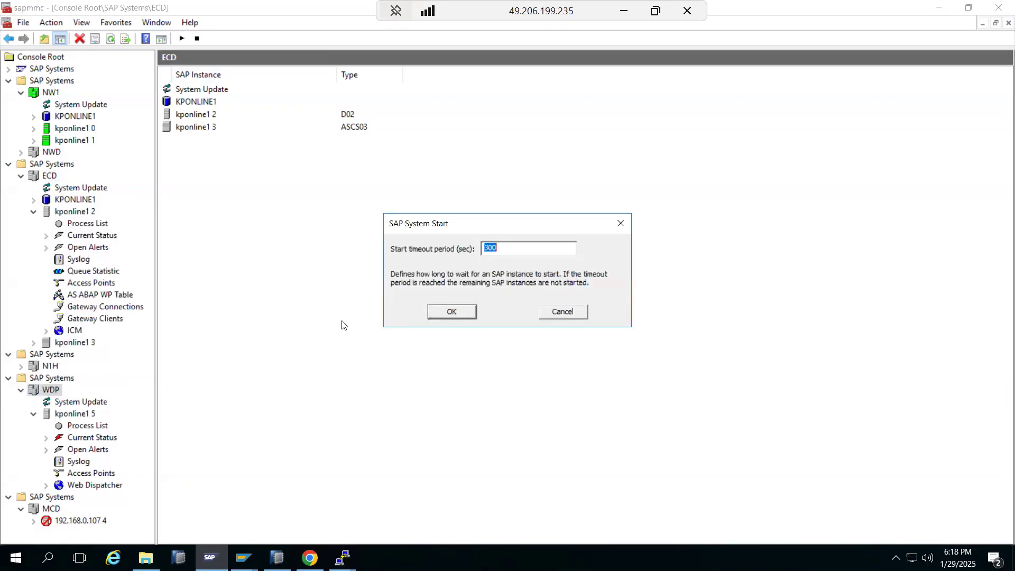
pyautogui.click(450, 313)
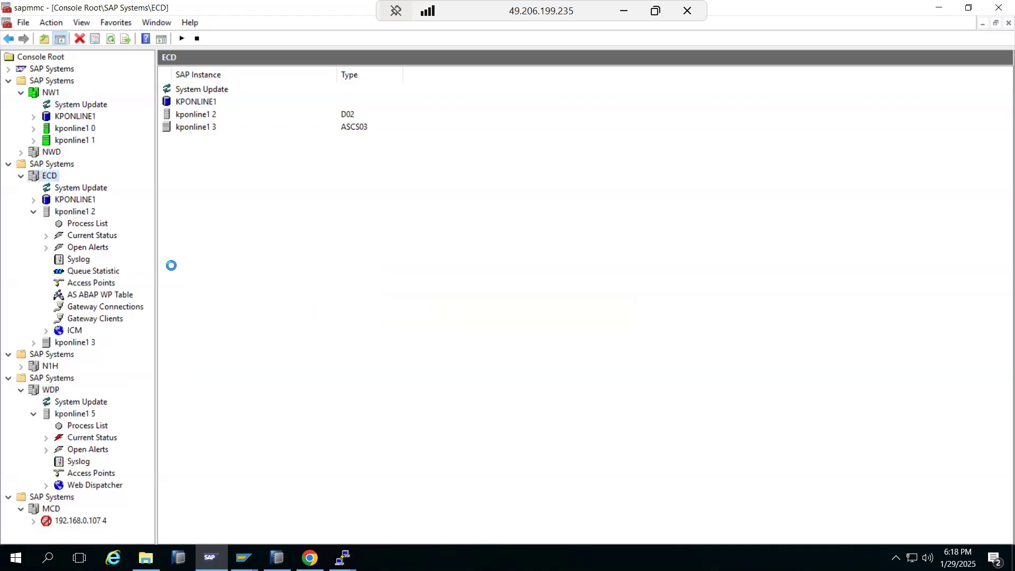
pyautogui.click(33, 129)
pyautogui.click(86, 212)
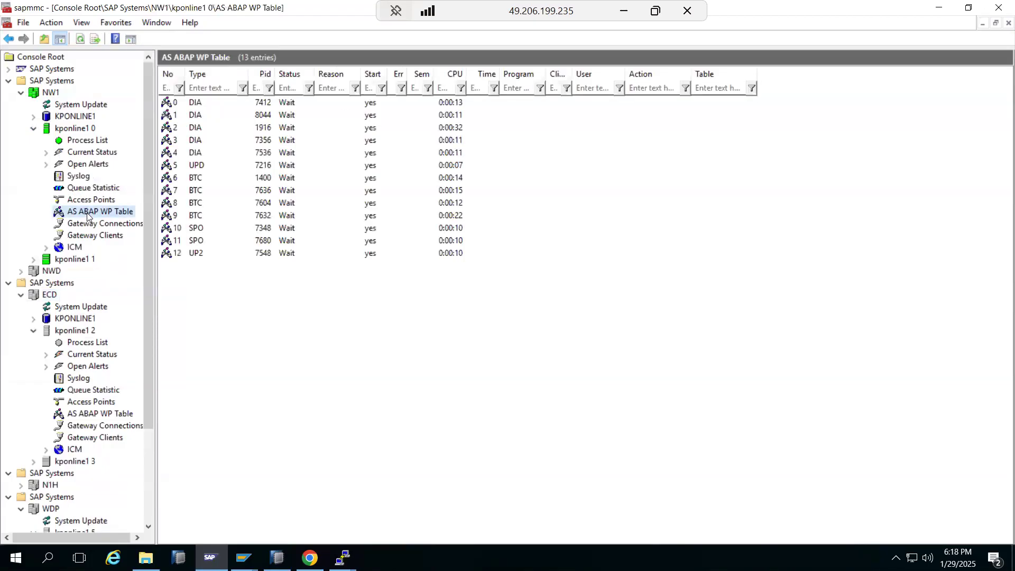
pyautogui.click(34, 128)
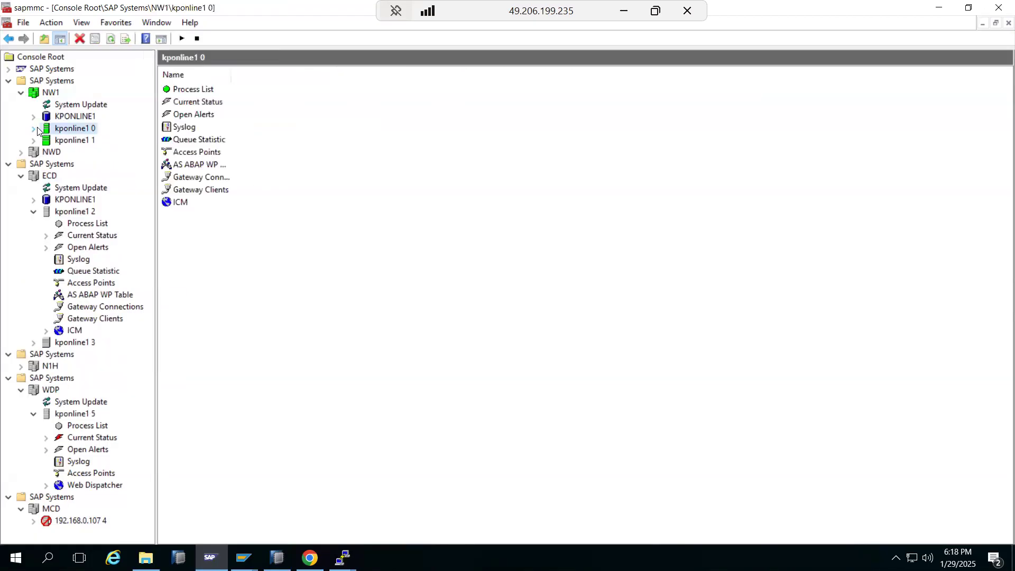
pyautogui.click(209, 556)
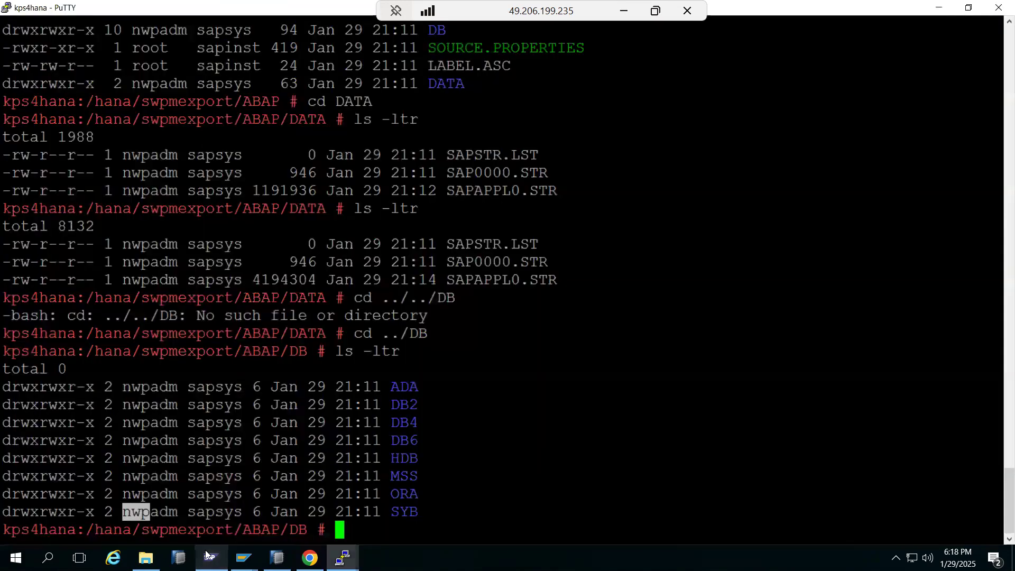
# Step: Show the SWPM export page, now at 53% with Export ABAP done and R3szchk running
pyautogui.click(310, 557)
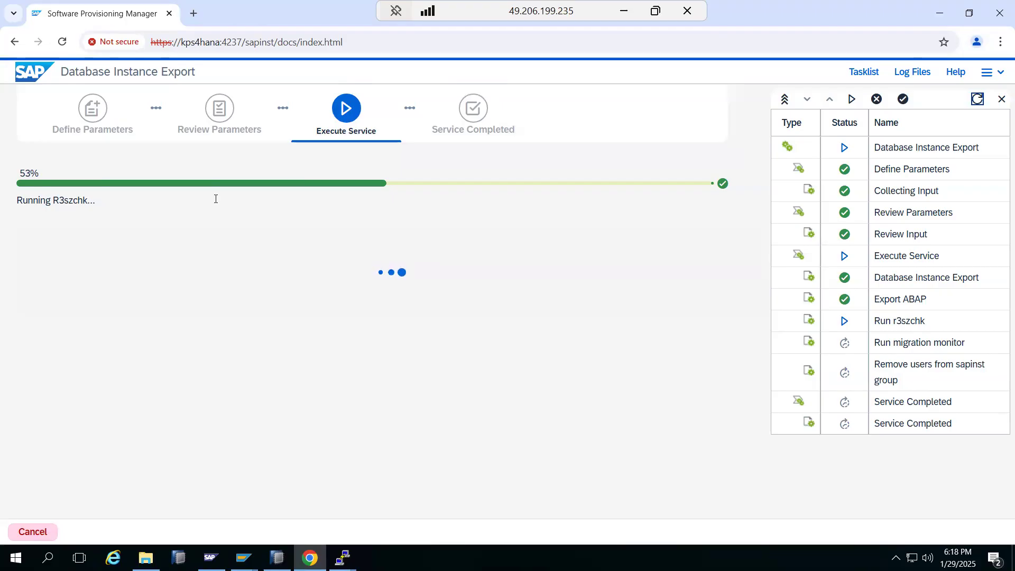
pyautogui.click(215, 47)
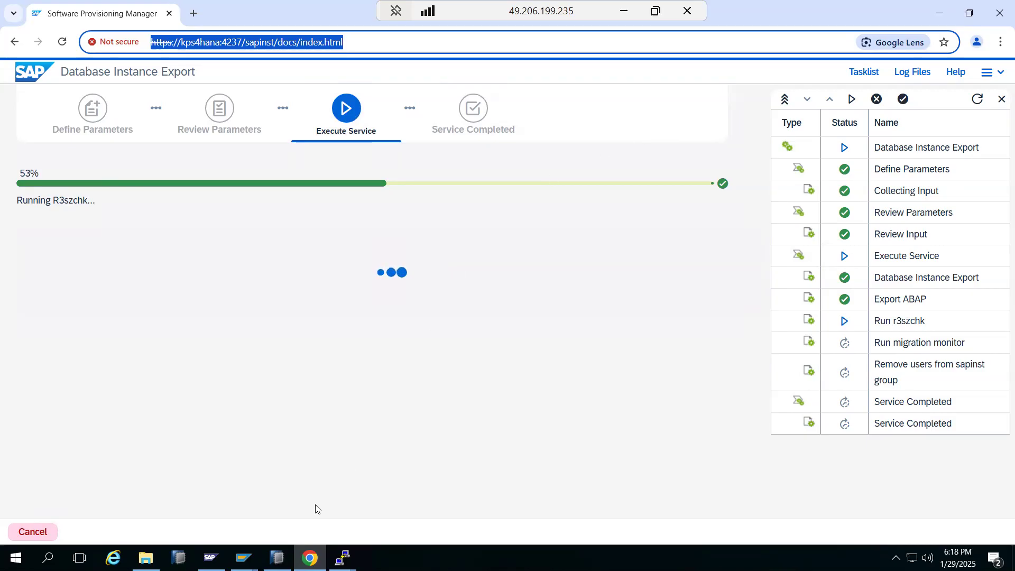
# Step: In a new tab, open the NW1 Software Update Manager URL adapted from the saved NH5 address
pyautogui.click(193, 18)
pyautogui.write('https://kponline1:44305/sap/wdisp/admin/public/default.html')
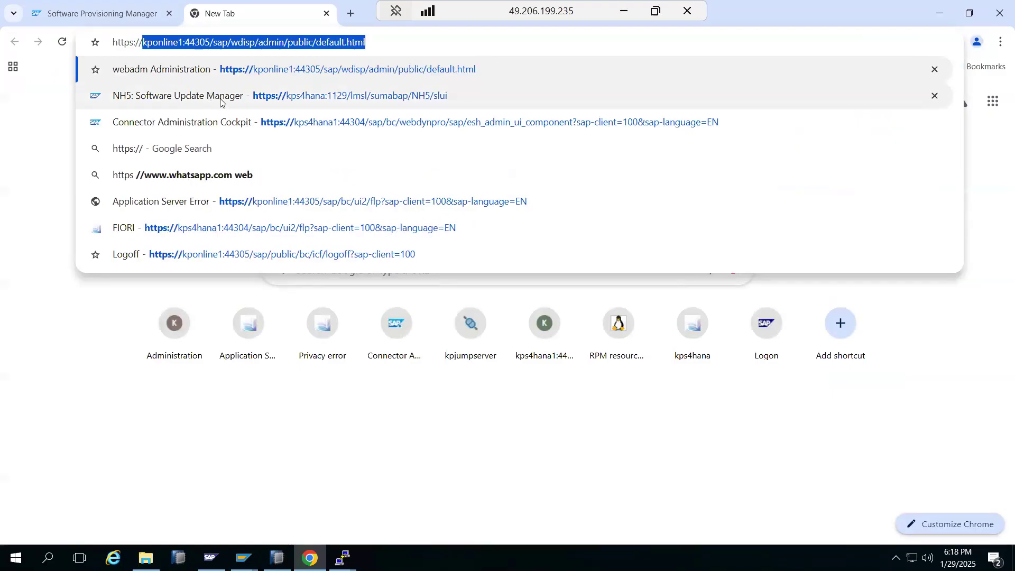
pyautogui.press('Down')
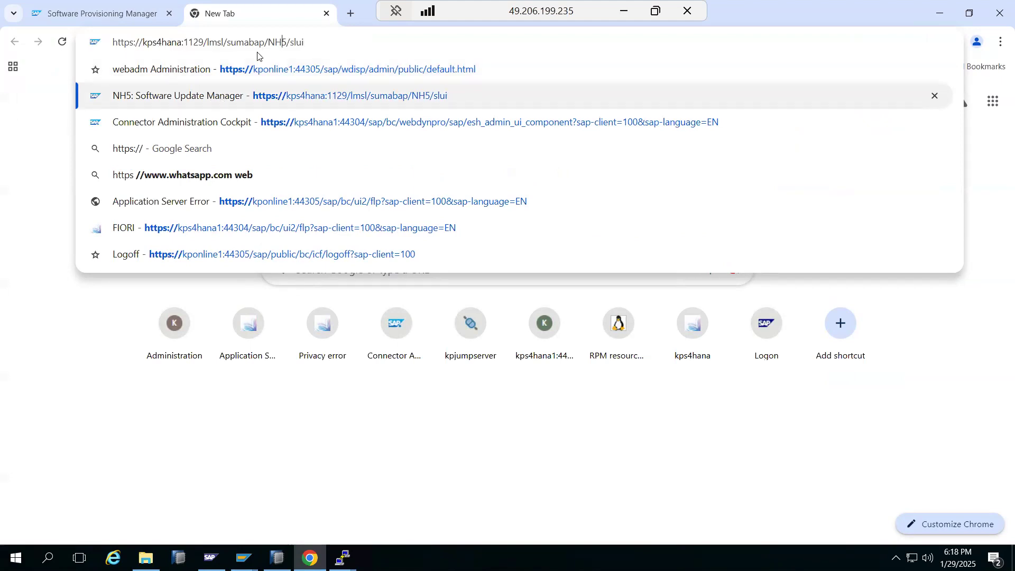
pyautogui.press('Delete')
pyautogui.press('BackSpace')
pyautogui.write('W1')
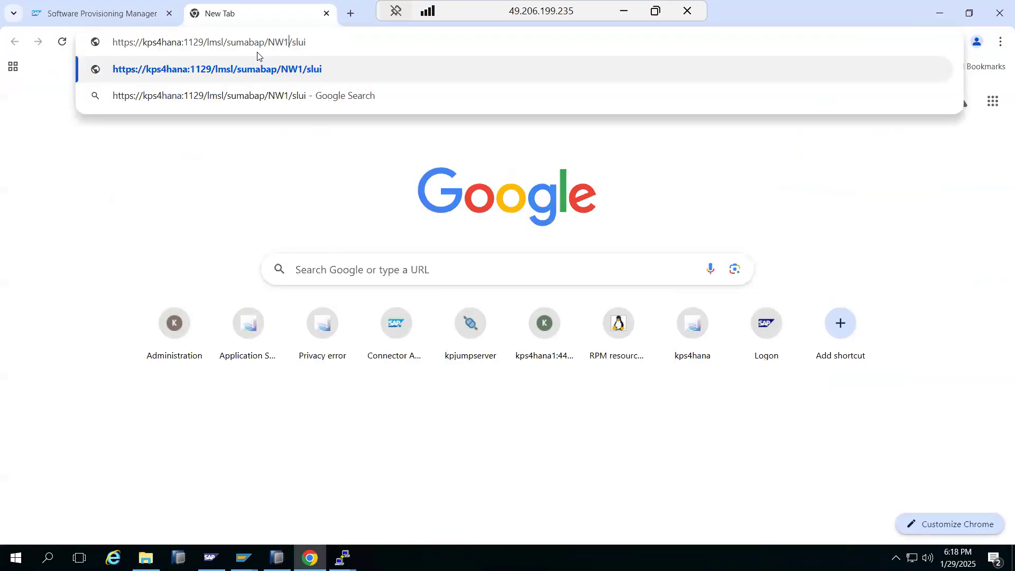
pyautogui.press('Return')
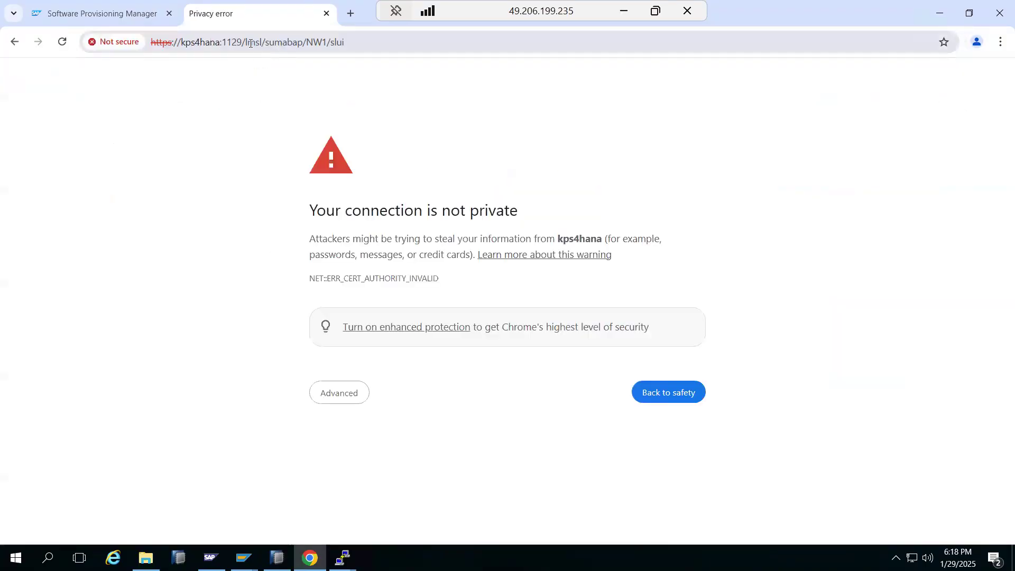
# Step: Replace host kps4hana with kponline1 to load NW1's update, stopped at 43% with an RFC error
pyautogui.click(250, 44)
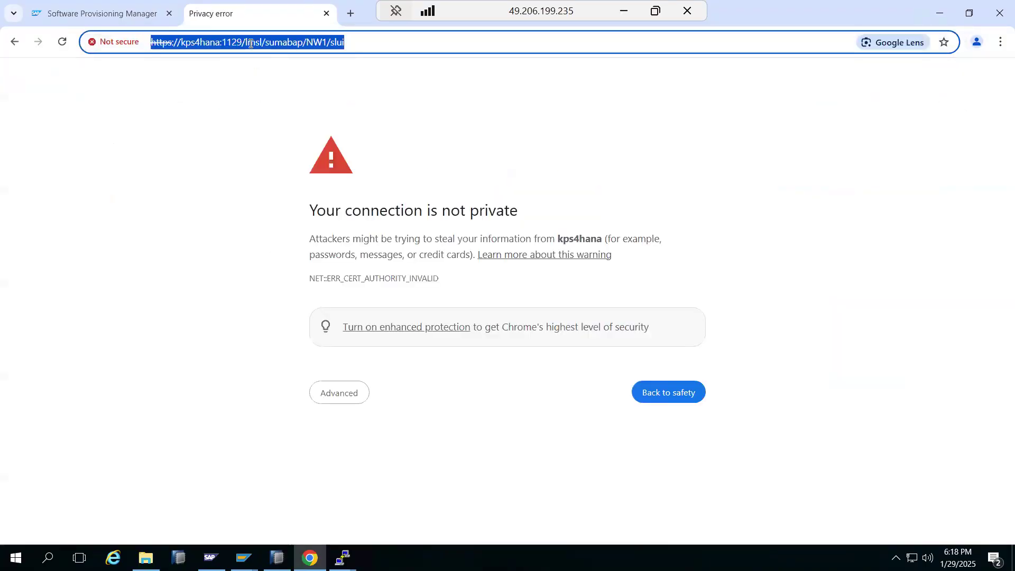
pyautogui.click(183, 44)
pyautogui.moveTo(181, 45); pyautogui.dragTo(220, 51)
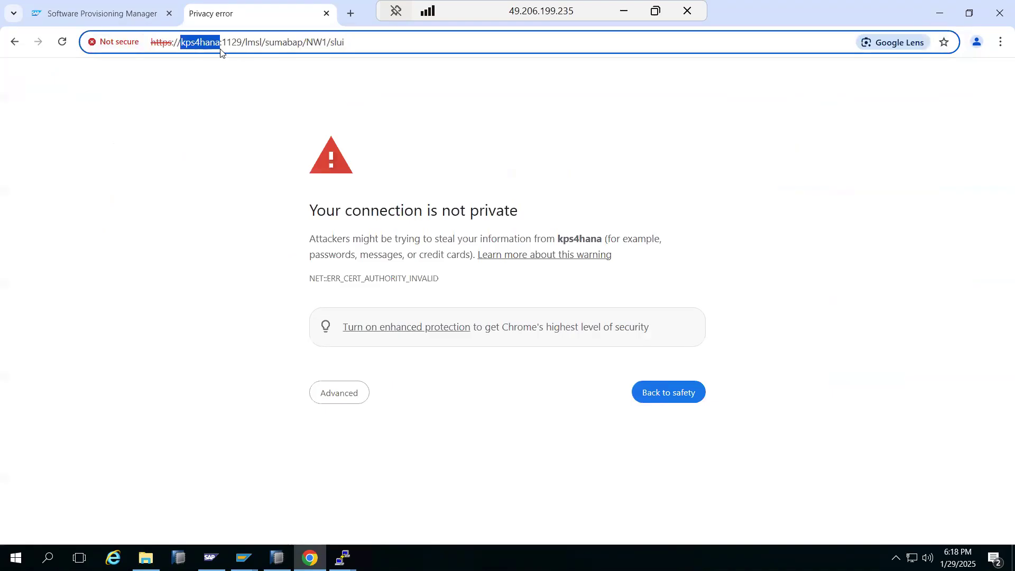
pyautogui.write('kponline')
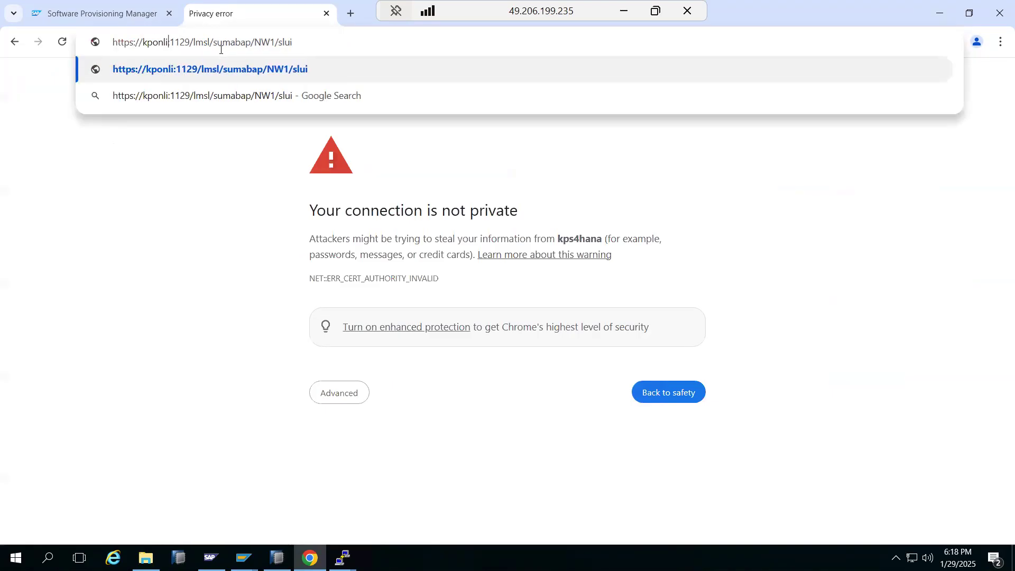
pyautogui.write('1')
pyautogui.press('Return')
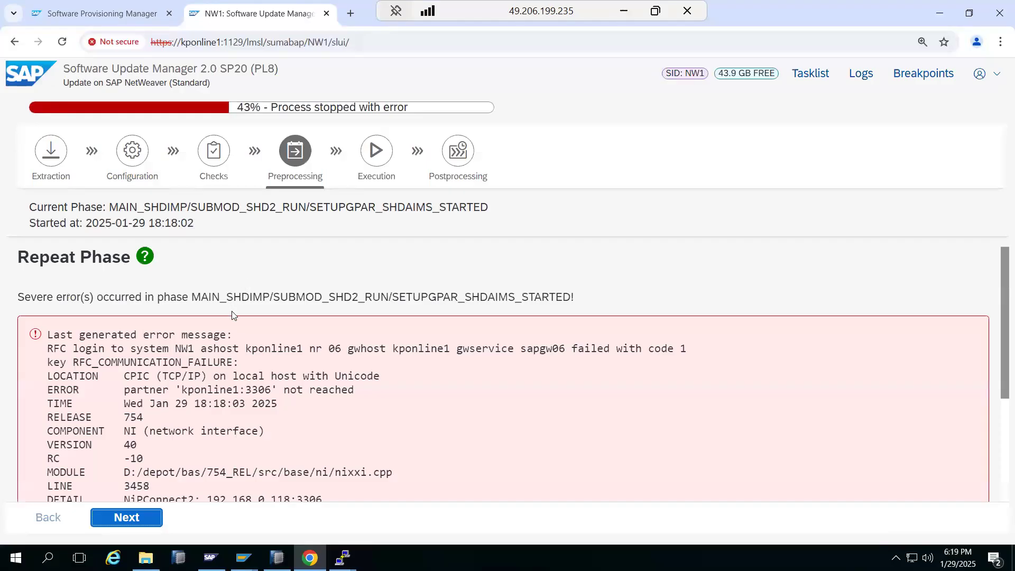
pyautogui.scroll(-3, 221, 394)
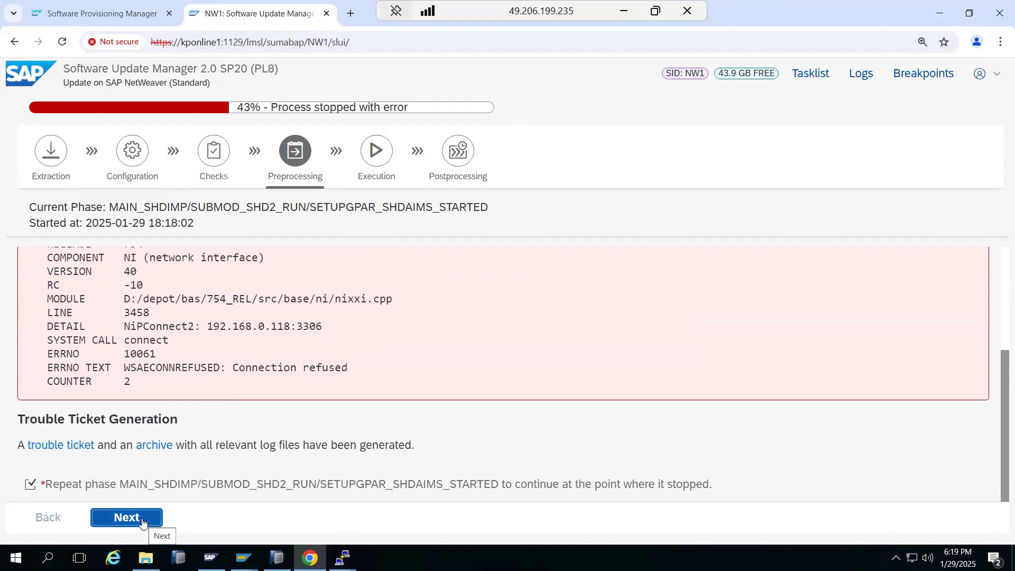
pyautogui.click(342, 557)
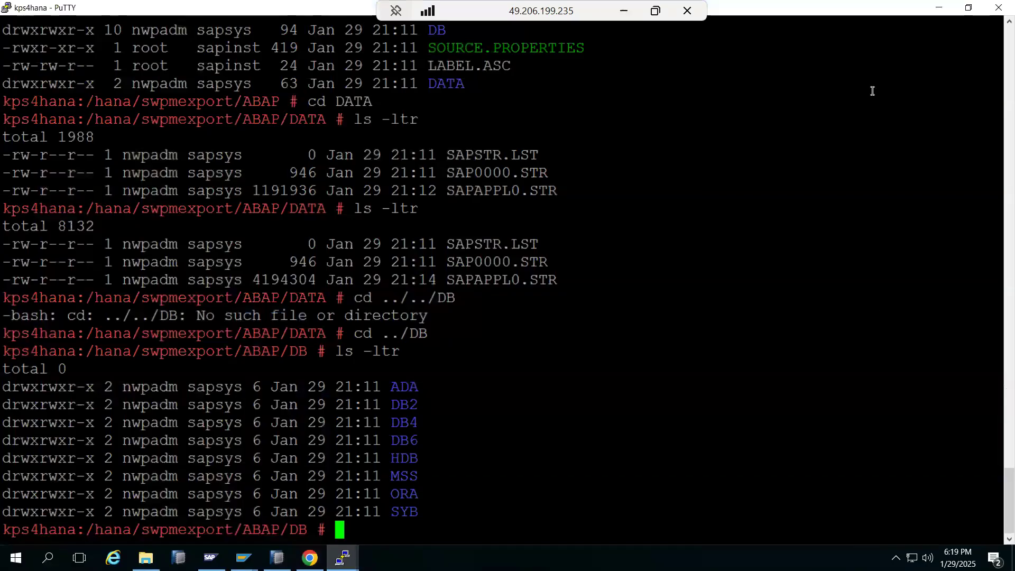
# Step: Add the SAP Systems Manager snap-in through File > Add/Remove Snap-in
pyautogui.click(210, 558)
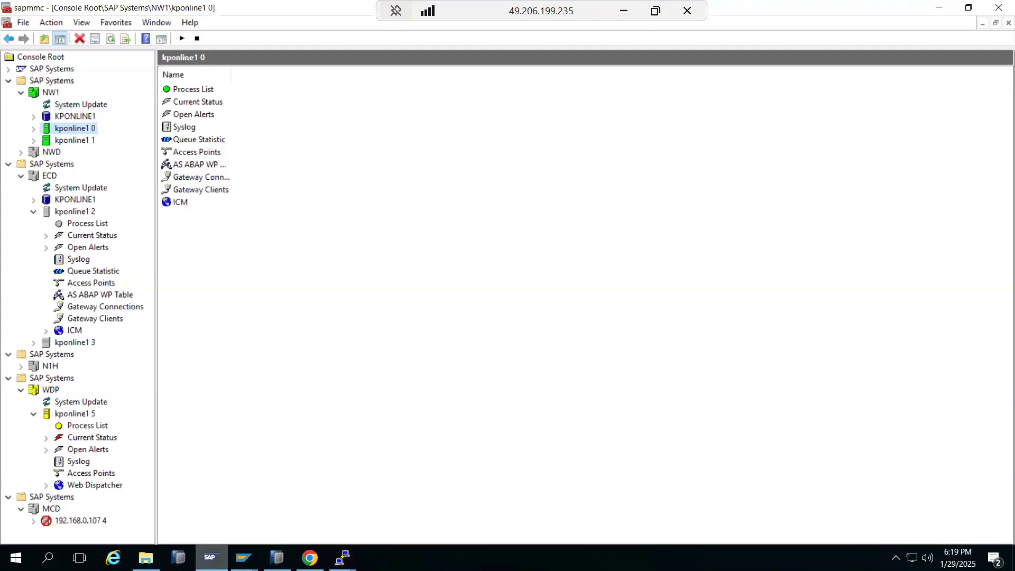
pyautogui.click(210, 558)
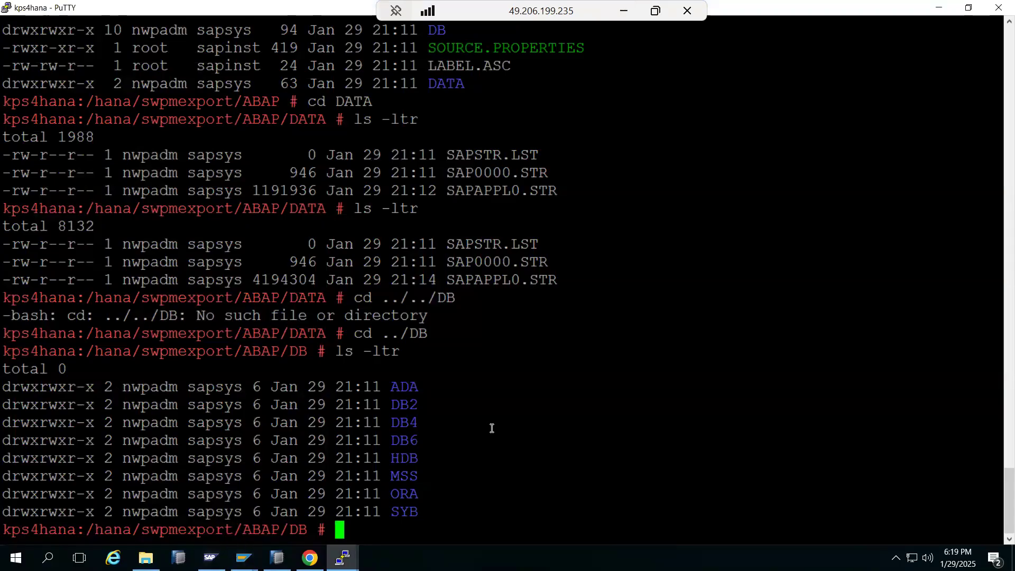
pyautogui.click(211, 557)
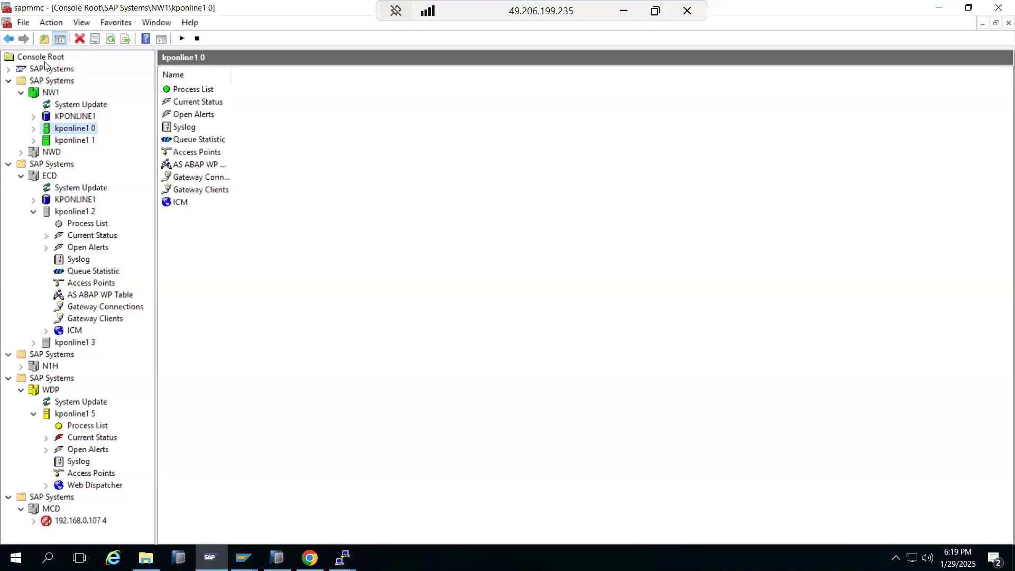
pyautogui.click(23, 23)
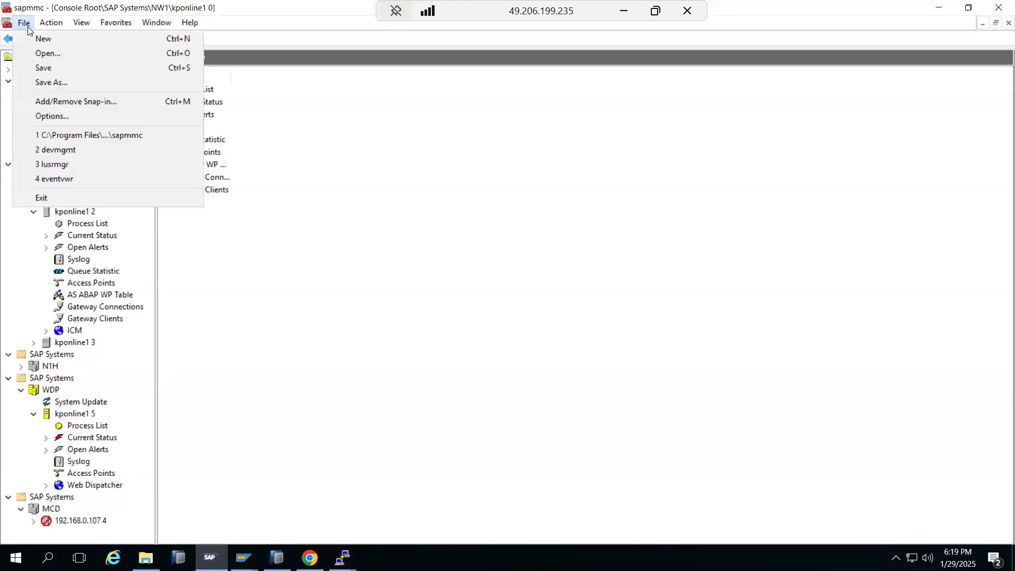
pyautogui.click(55, 104)
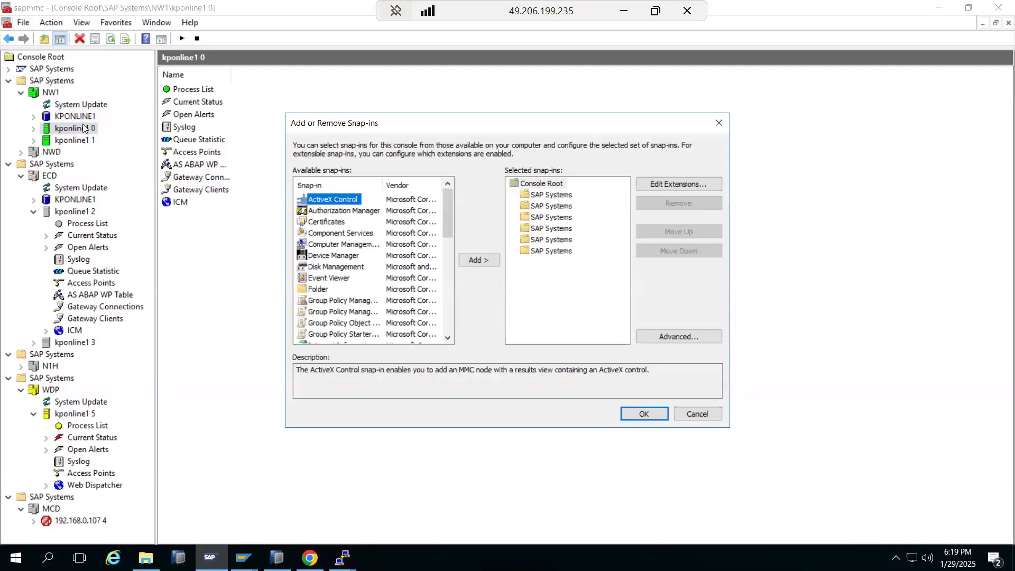
pyautogui.scroll(-3, 324, 284)
pyautogui.scroll(-1, 324, 284)
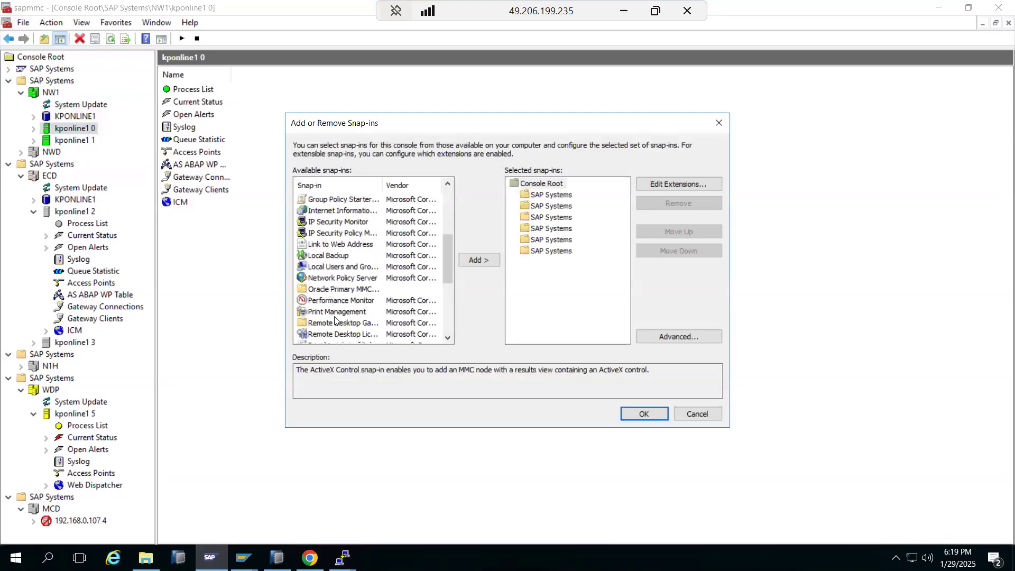
pyautogui.scroll(-2, 328, 303)
pyautogui.click(329, 300)
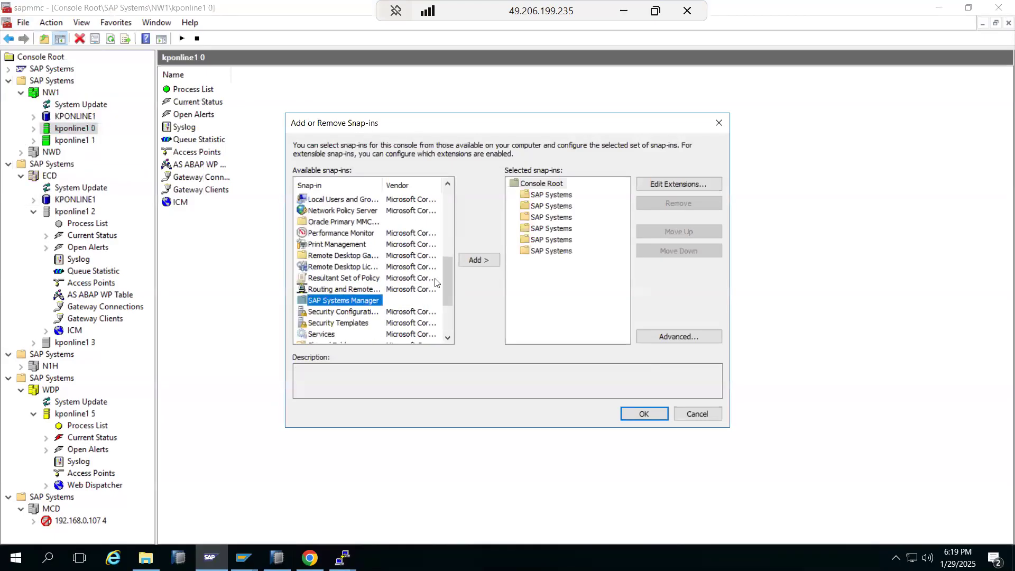
pyautogui.click(475, 261)
# Step: Keep Low (HTTP) security, add fixed instance NW1 kponline1 06, and confirm the new snap-in
pyautogui.click(436, 410)
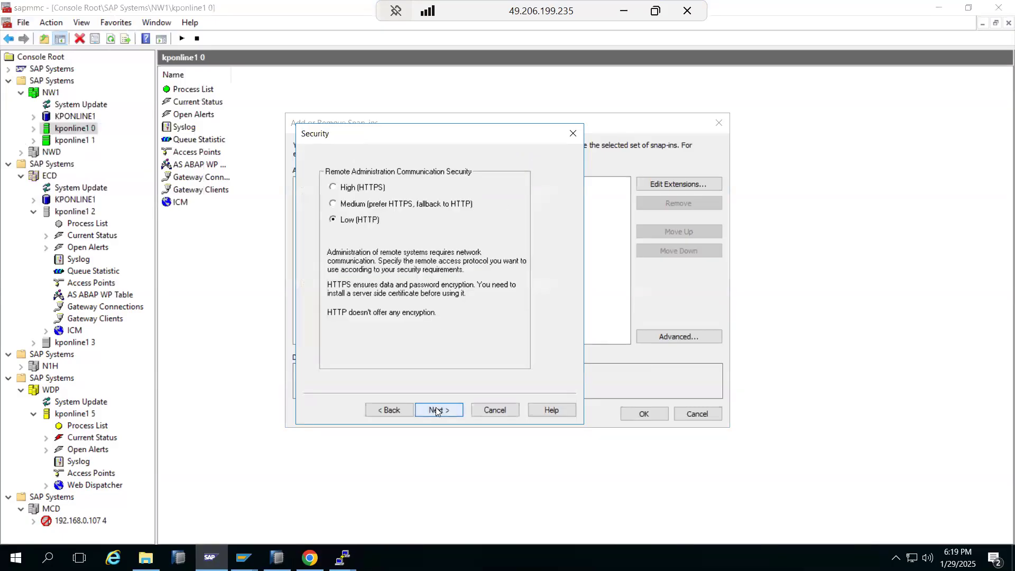
pyautogui.click(436, 410)
pyautogui.click(435, 410)
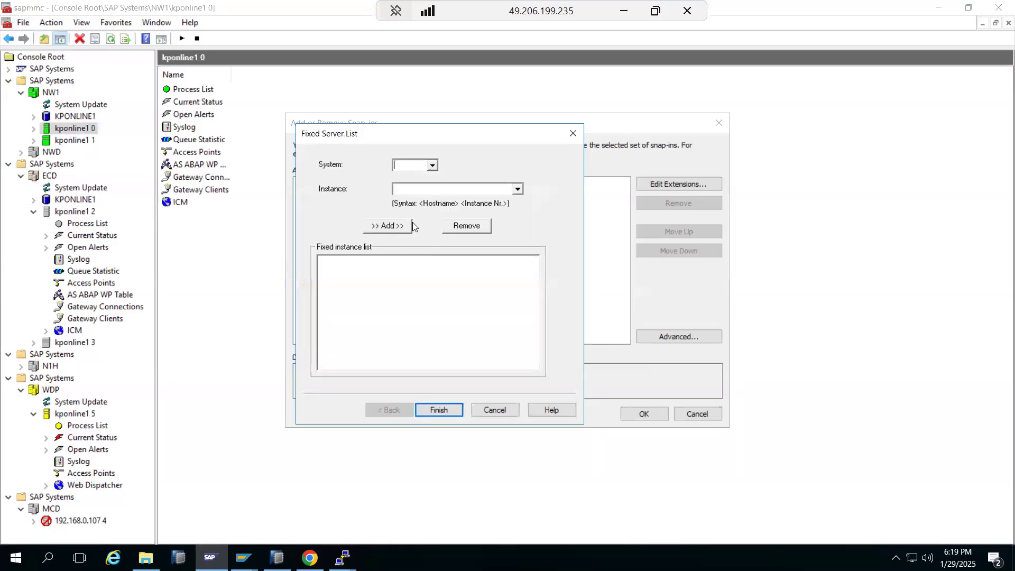
pyautogui.write('NW1')
pyautogui.press('Tab')
pyautogui.write('kponline1 06')
pyautogui.click(391, 229)
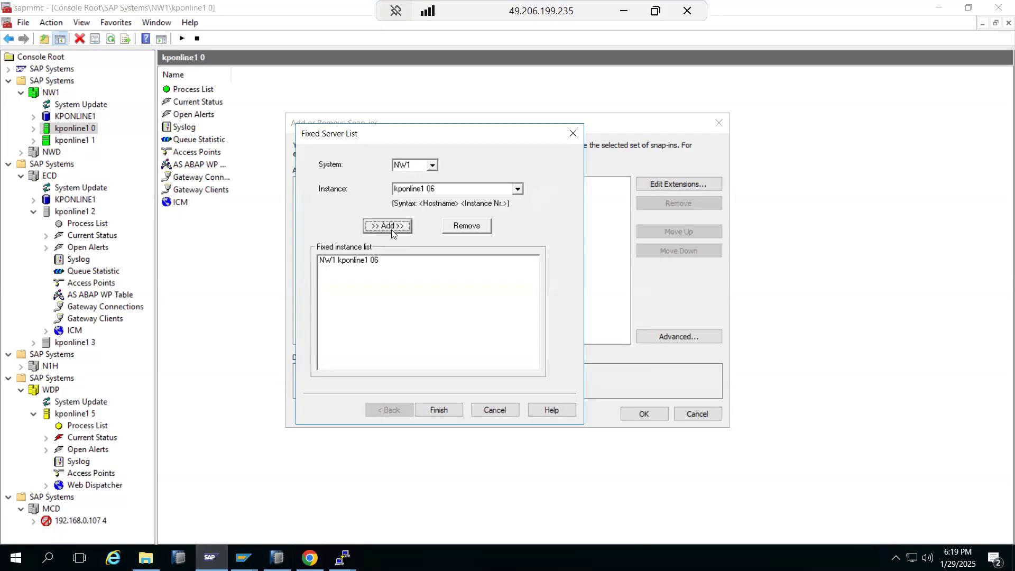
pyautogui.click(445, 410)
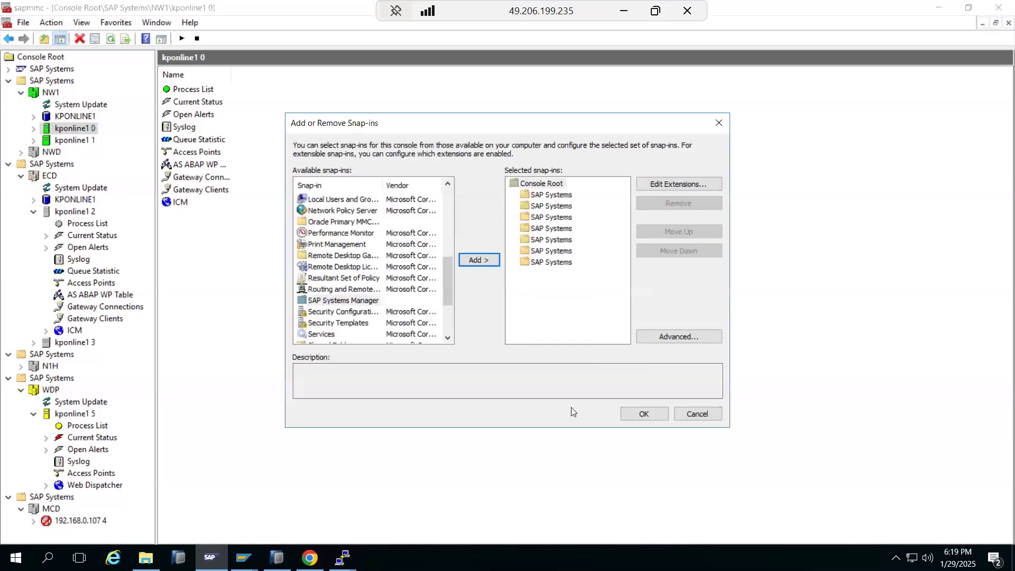
pyautogui.click(642, 413)
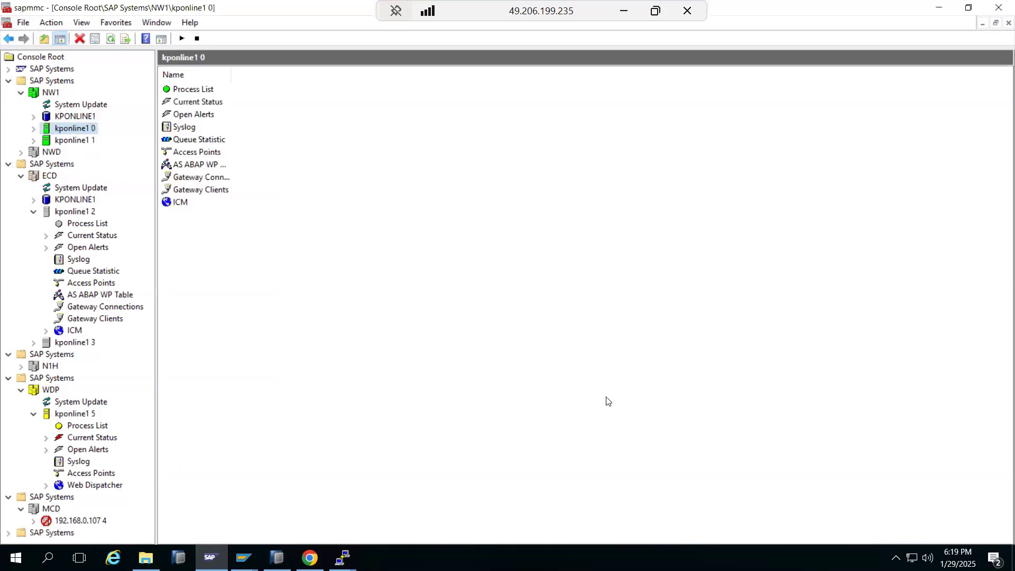
pyautogui.click(9, 164)
# Step: Expand the newly added SAP Systems group down to NW1 instance kponline1 6
pyautogui.click(8, 201)
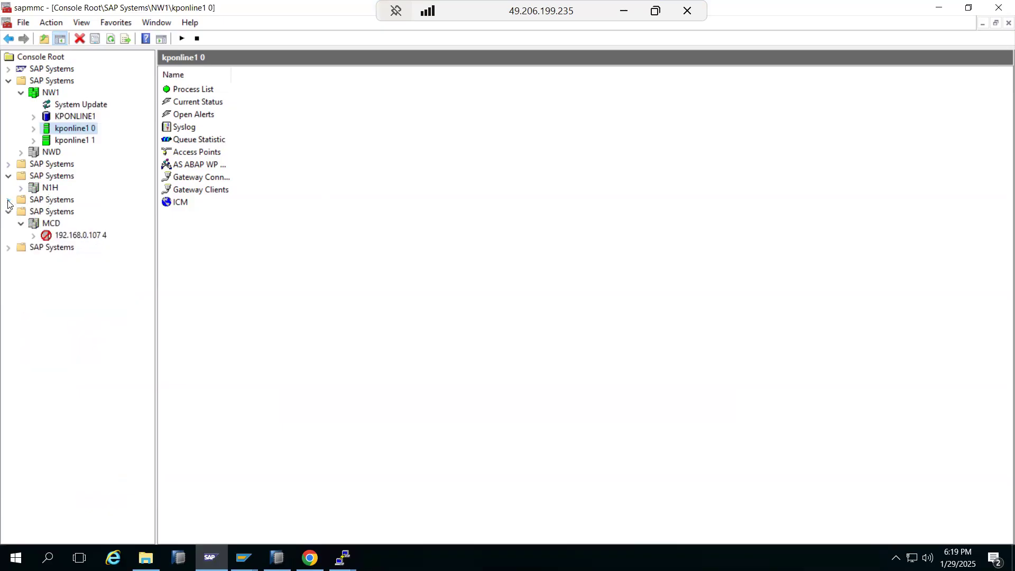
pyautogui.click(8, 247)
pyautogui.click(21, 259)
pyautogui.click(33, 271)
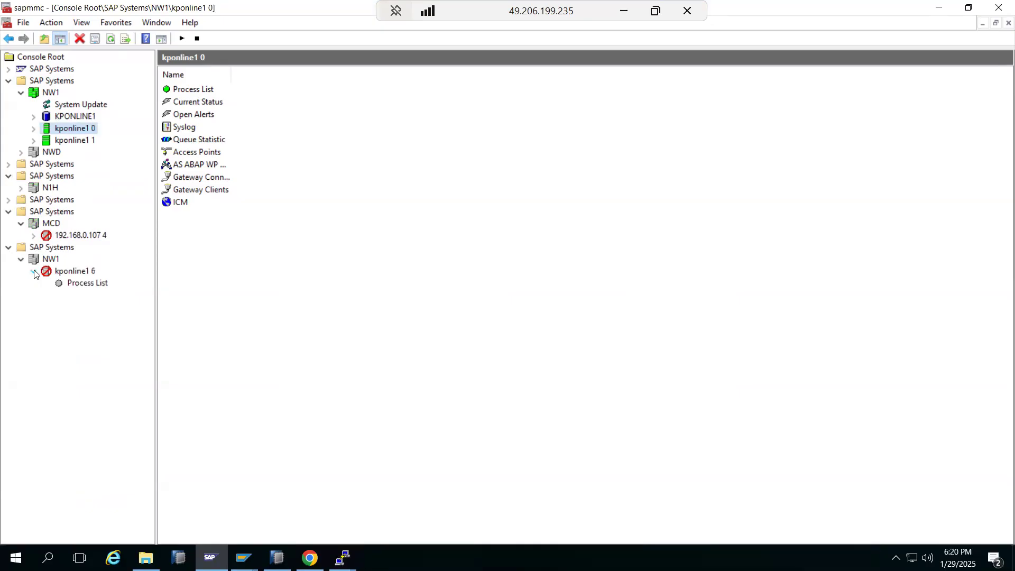
# Step: Confirm kponline1 6's Process List shows no items, then return to PuTTY
pyautogui.click(66, 272)
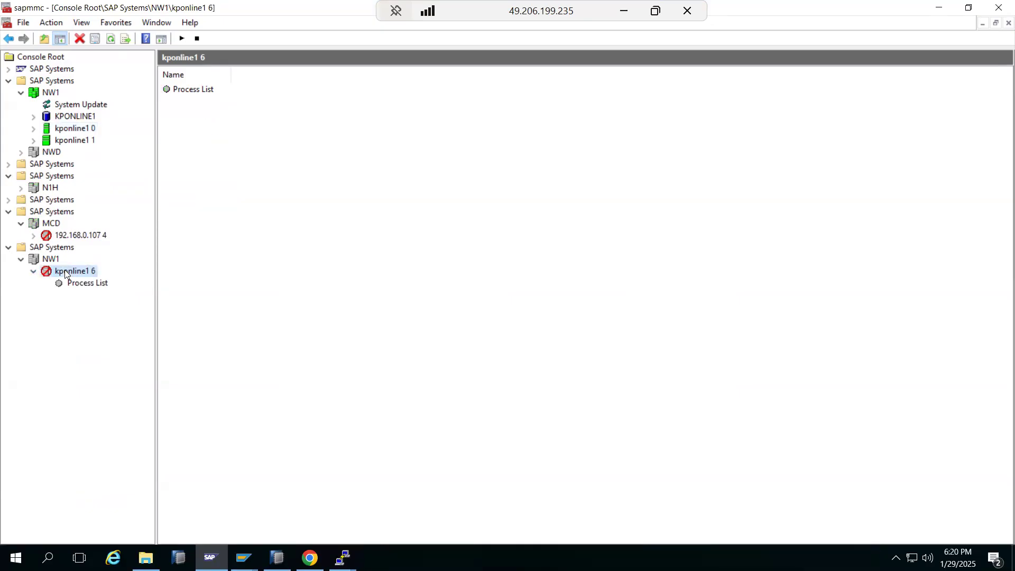
pyautogui.click(70, 285)
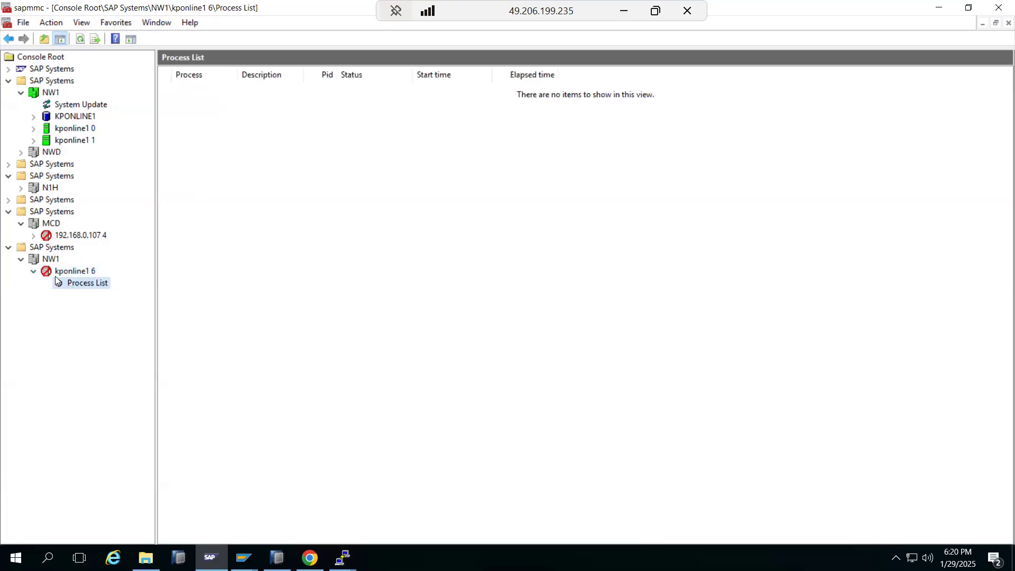
pyautogui.click(78, 273)
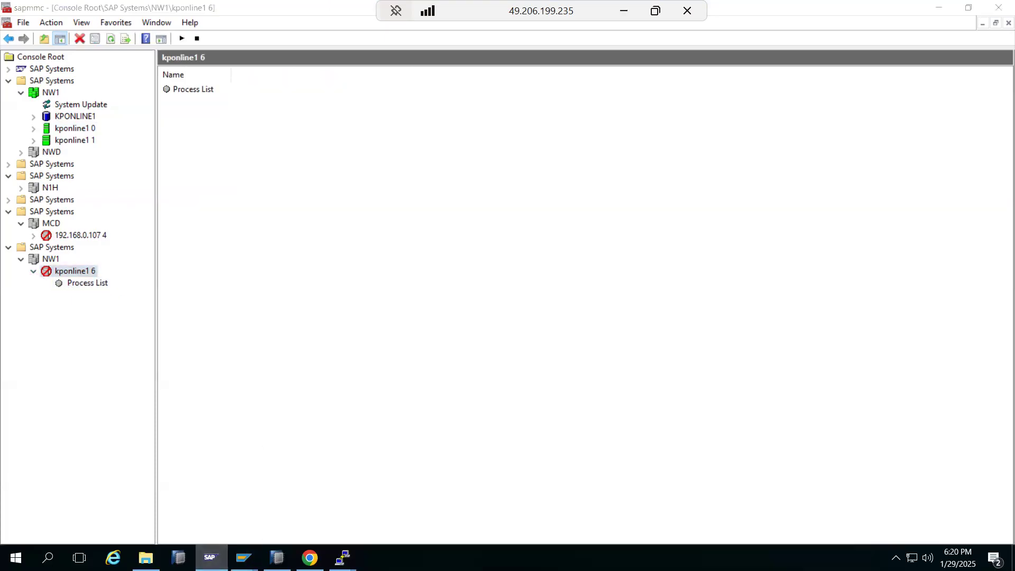
pyautogui.click(343, 558)
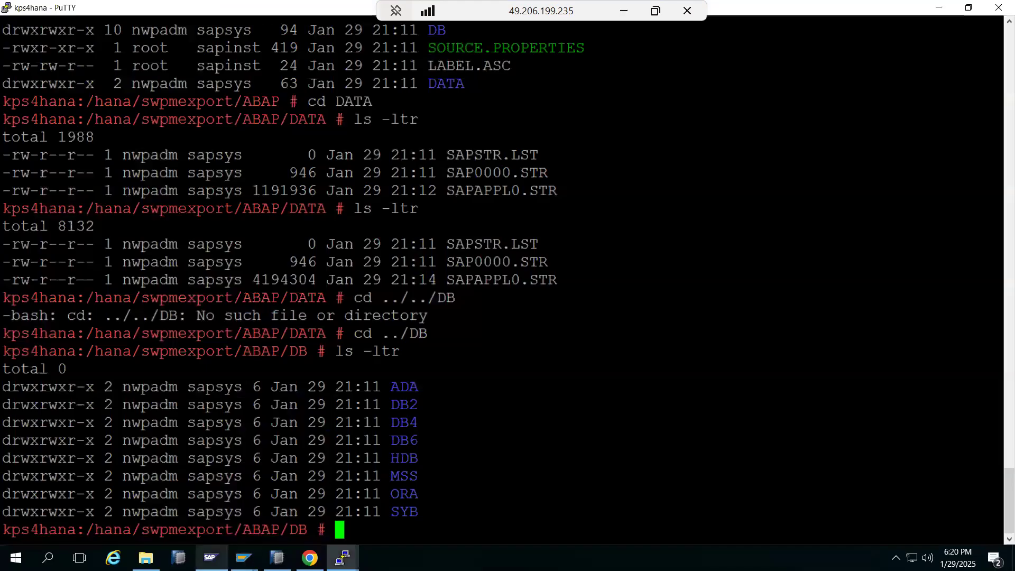
# Step: Recheck the kponline1 6 node in the SAP console, then return to PuTTY
pyautogui.click(211, 558)
pyautogui.click(33, 271)
pyautogui.click(33, 271)
pyautogui.click(342, 557)
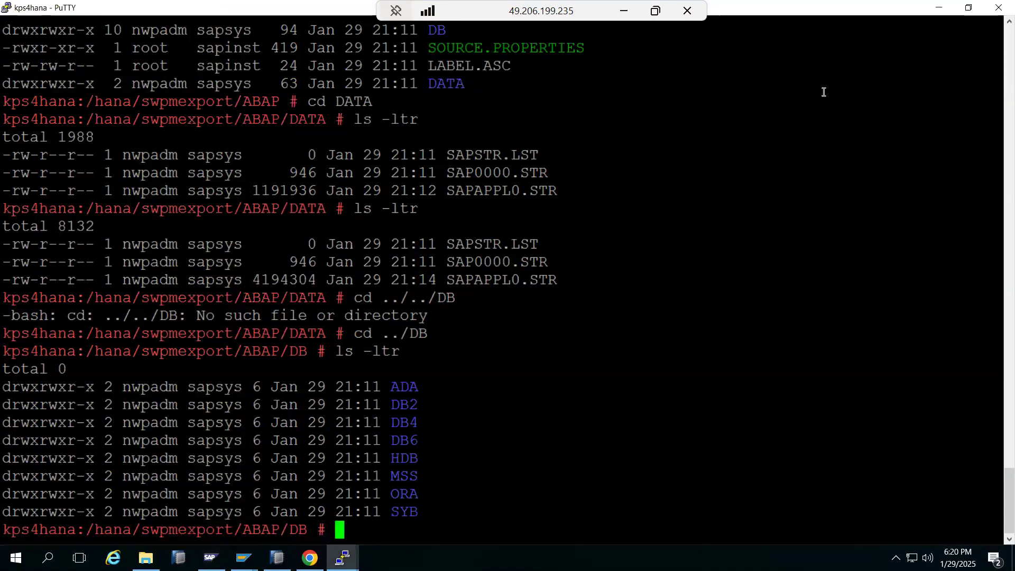
# Step: From the local desktop, run mstsc and connect to kpbaseserver
pyautogui.click(624, 11)
pyautogui.press('super+r')
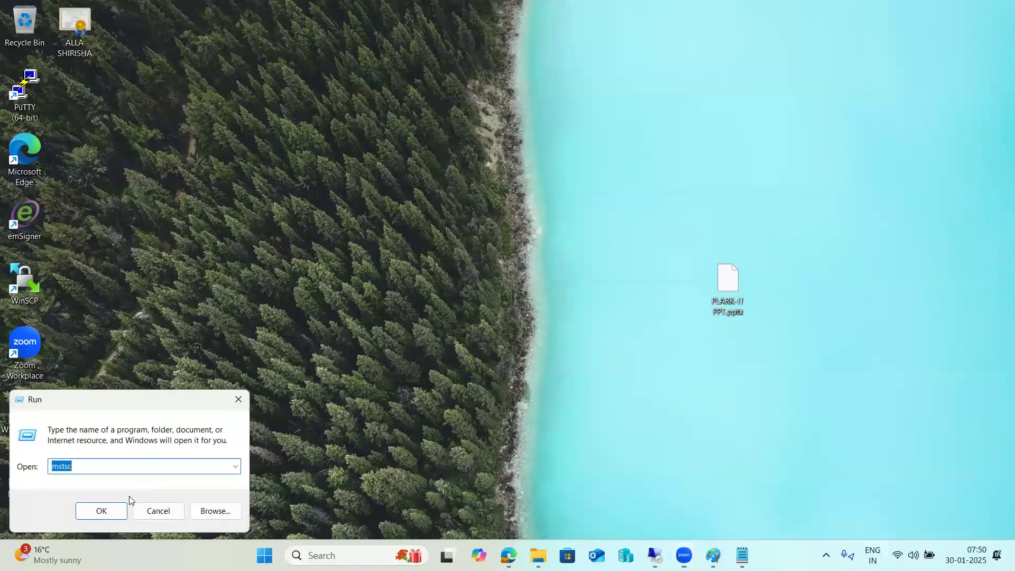
pyautogui.click(100, 510)
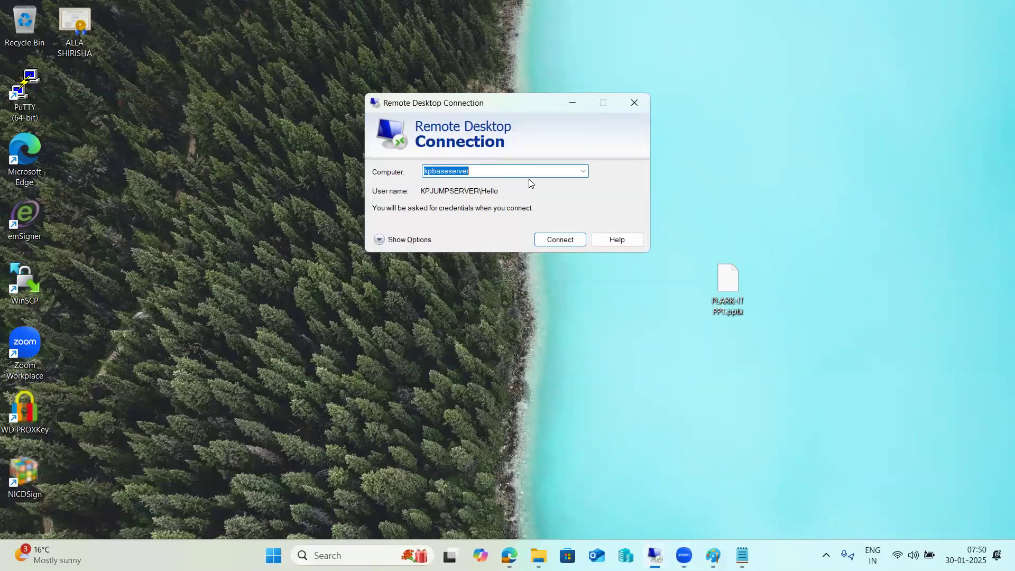
pyautogui.click(556, 240)
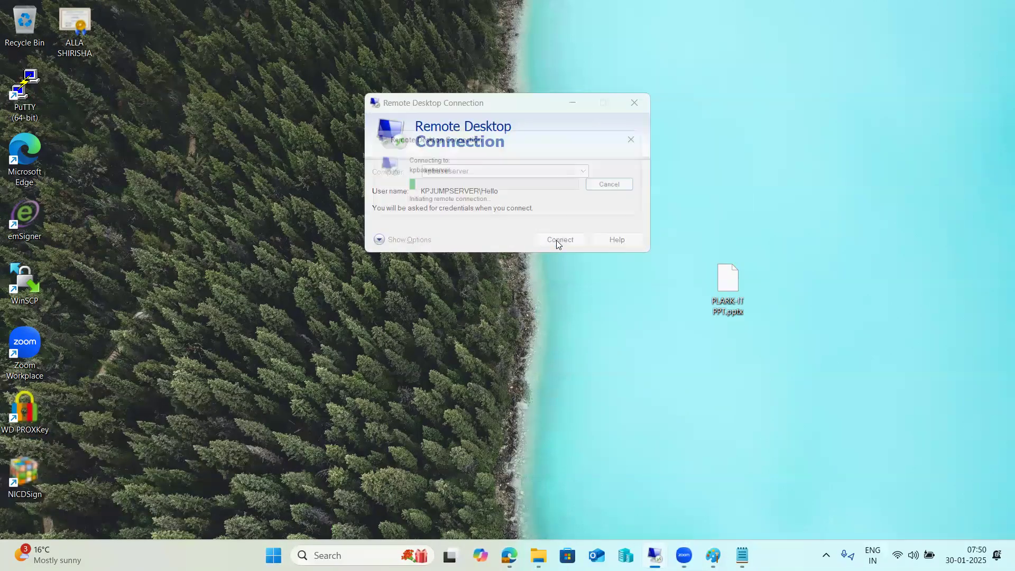
# Step: Enter the kpbaseserver password, then sign in to kponline1 with the NW1 administrator account
pyautogui.write('*****')
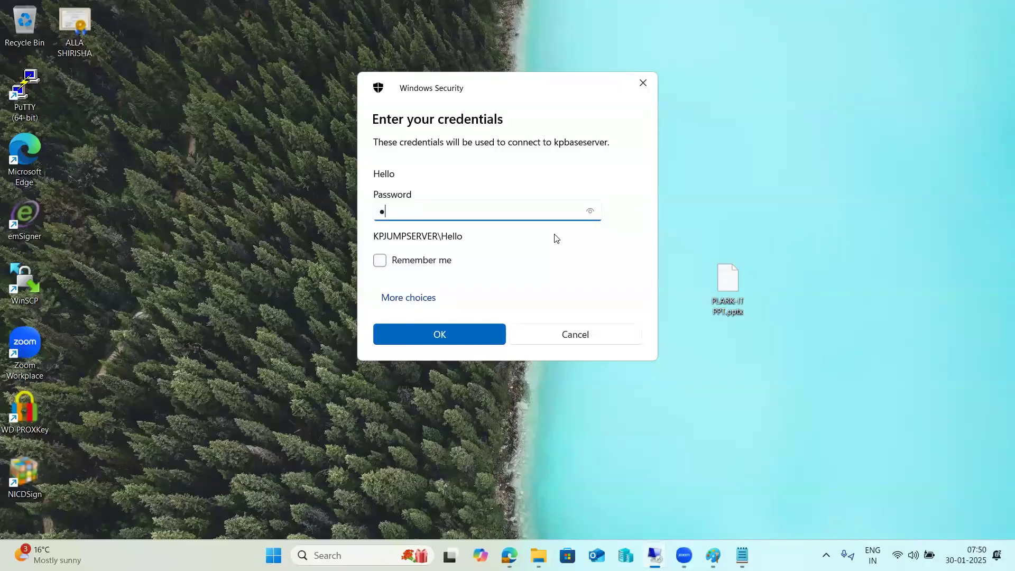
pyautogui.write('******')
pyautogui.press('Return')
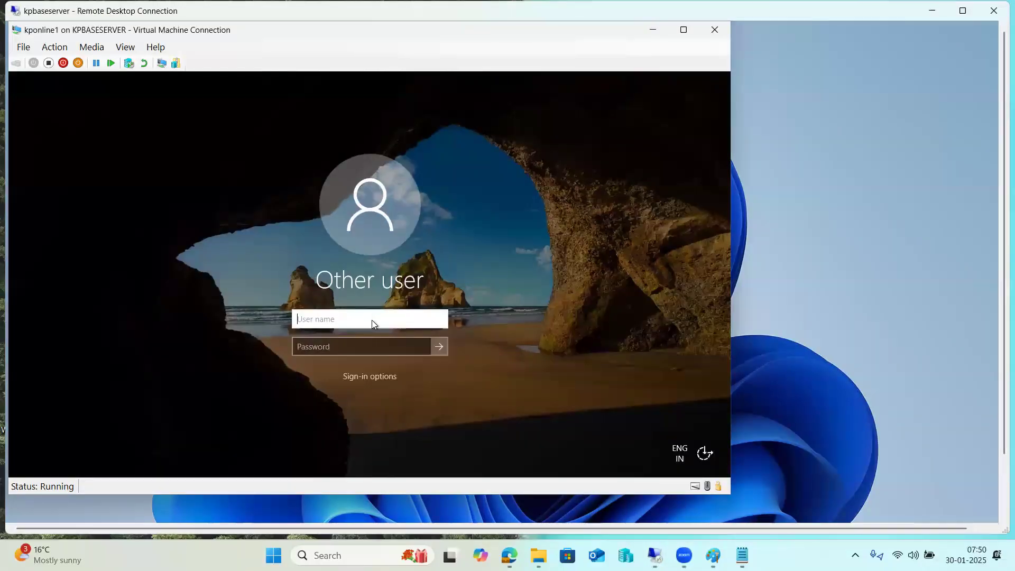
pyautogui.write('nw1adm')
pyautogui.press('Tab')
pyautogui.write('*****')
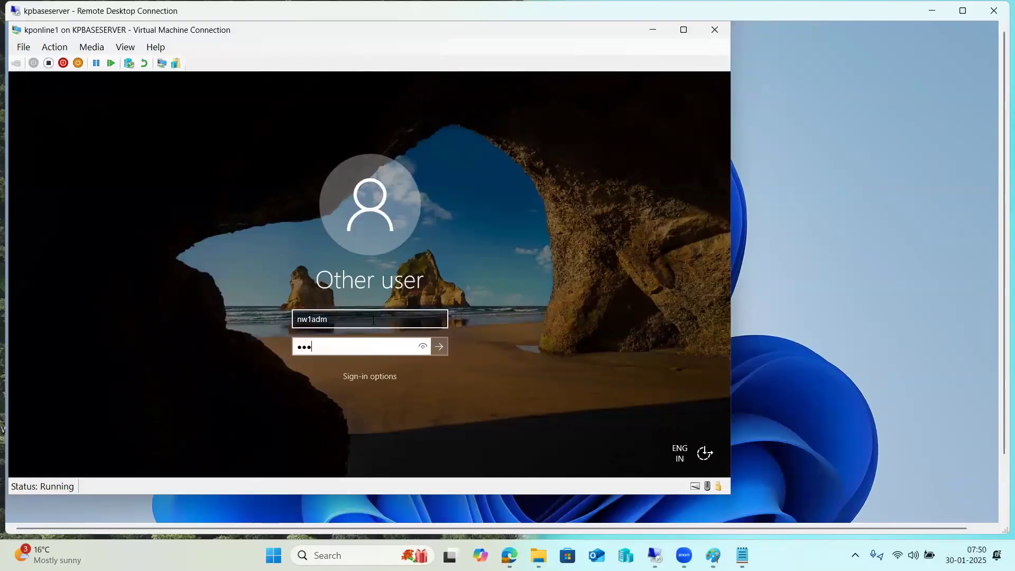
pyautogui.press('Return')
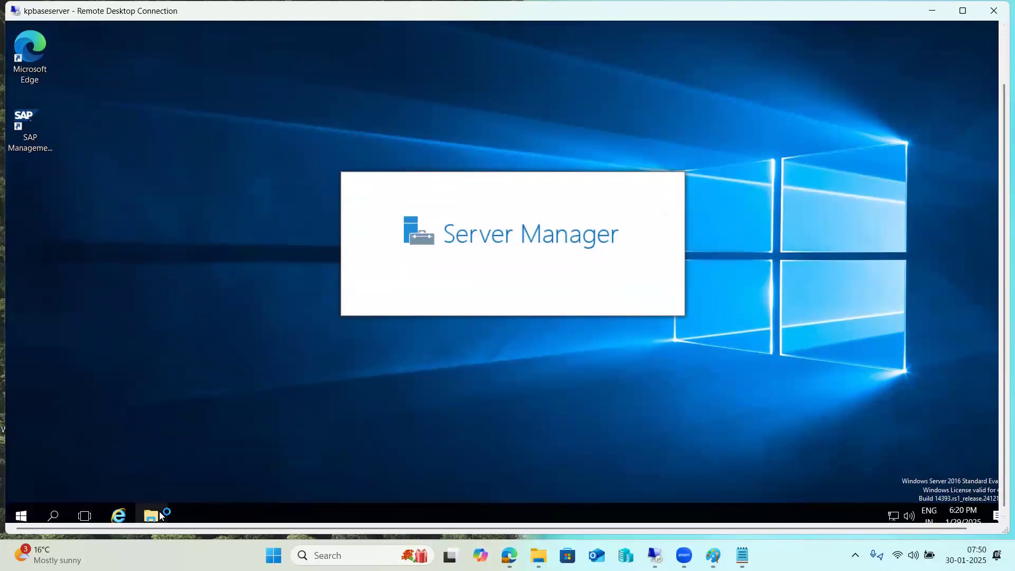
# Step: Show kponline1's System page (19.8 GB RAM) via This PC Properties, then launch Task Manager
pyautogui.click(151, 516)
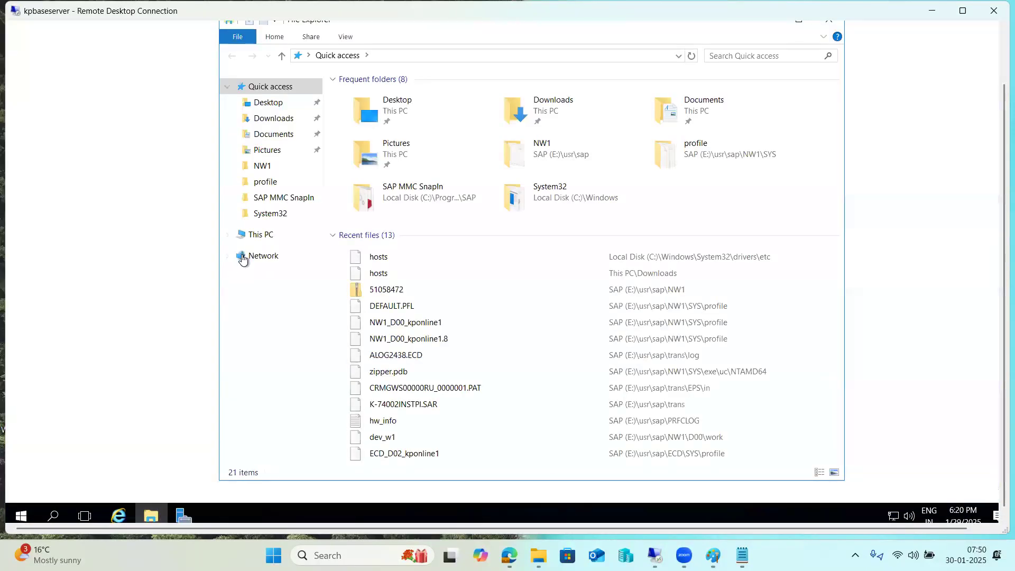
pyautogui.click(257, 234)
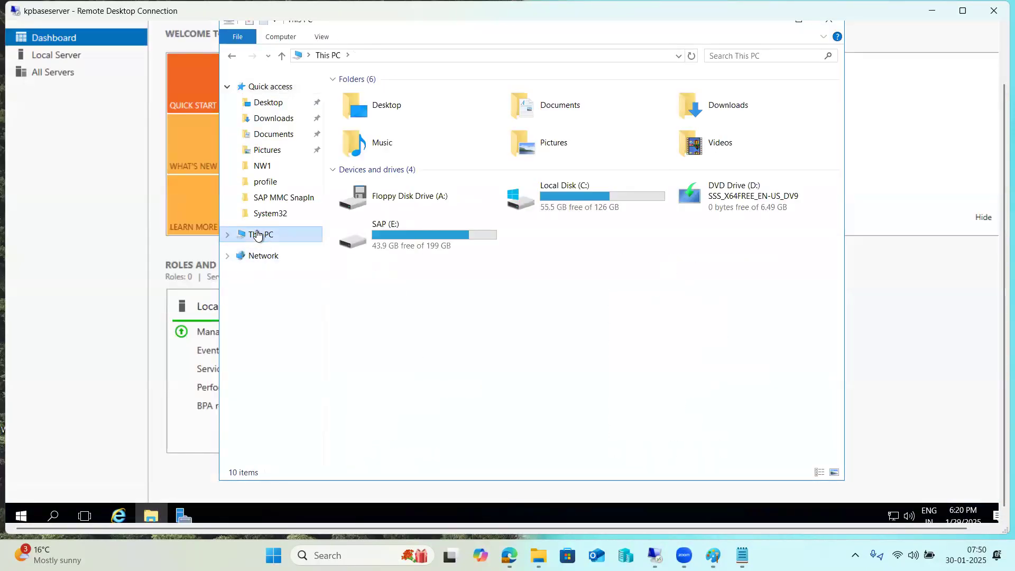
pyautogui.rightClick(258, 234)
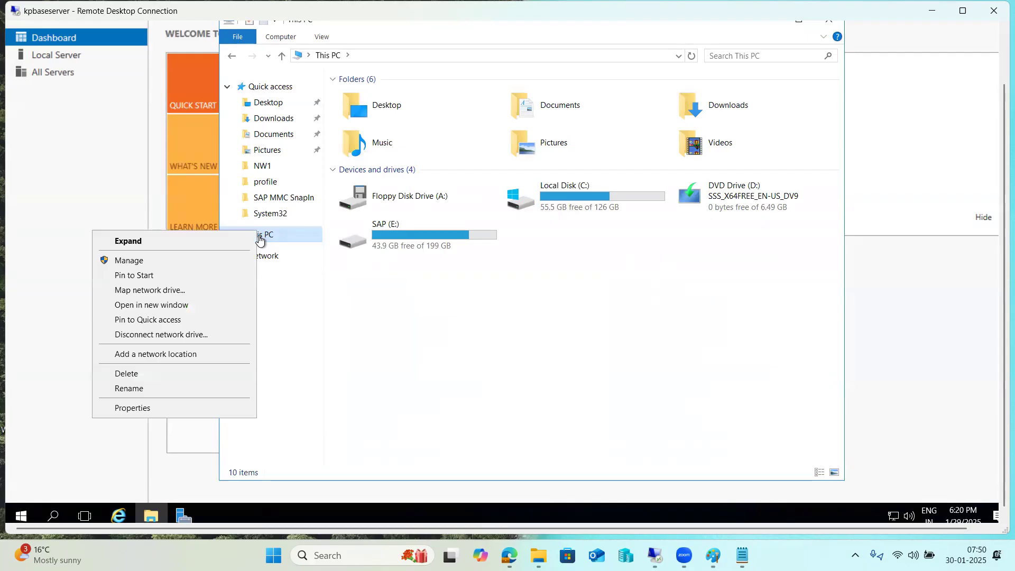
pyautogui.click(143, 407)
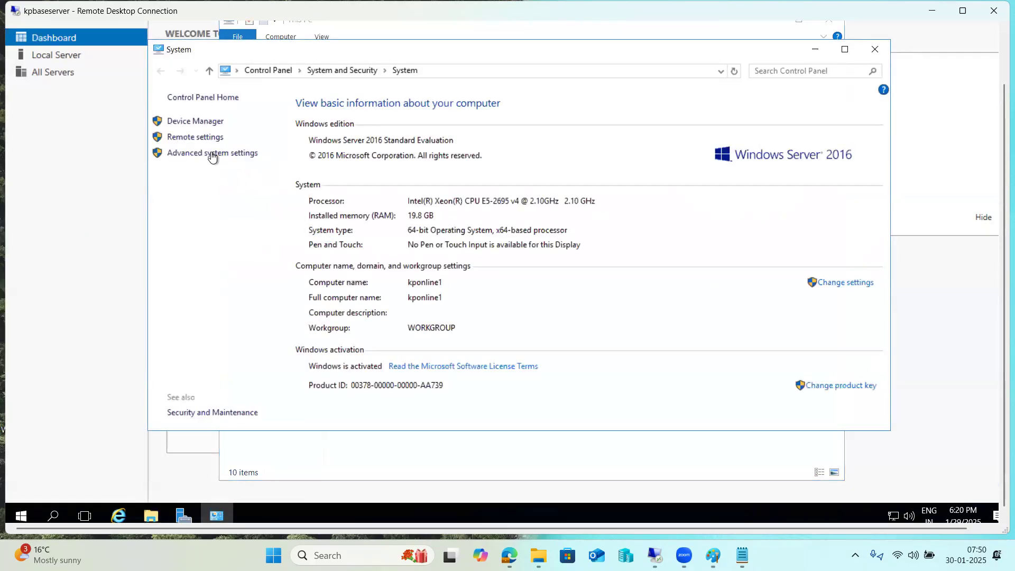
pyautogui.rightClick(273, 515)
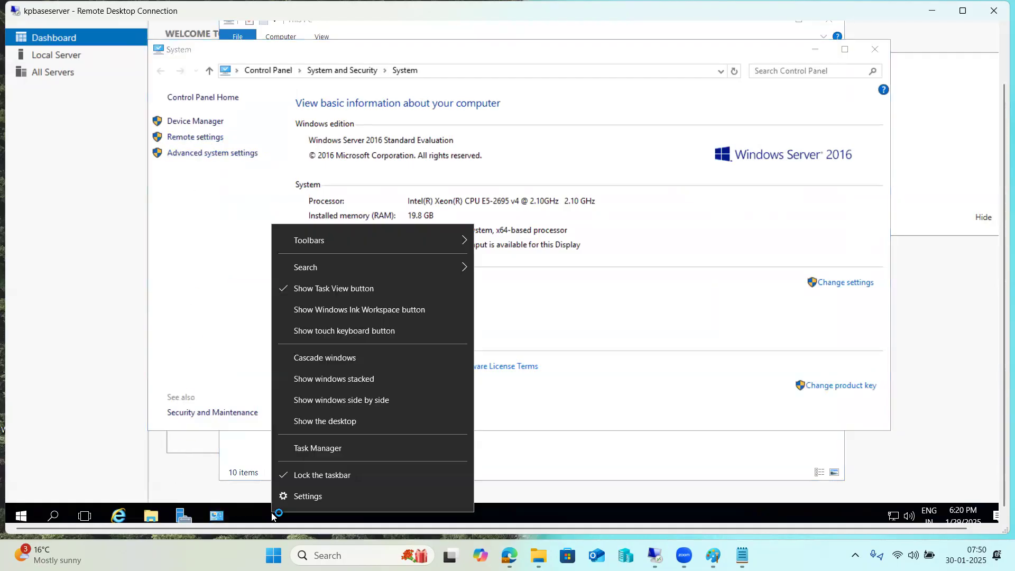
pyautogui.click(304, 448)
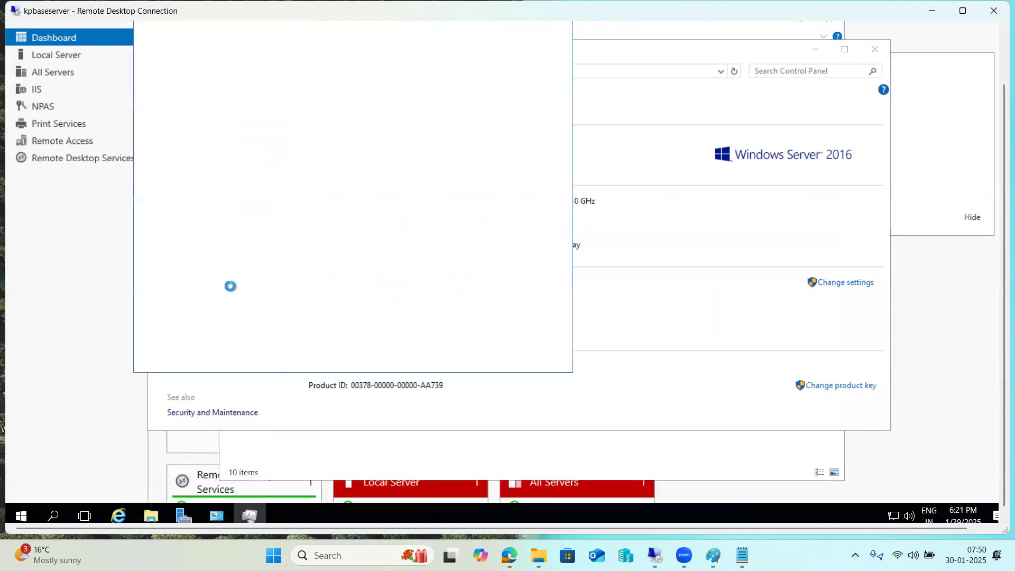
# Step: On Task Manager's Services tab, find SAPNW1_06 running as PID 768
pyautogui.moveTo(1002, 290); pyautogui.dragTo(998, 240)
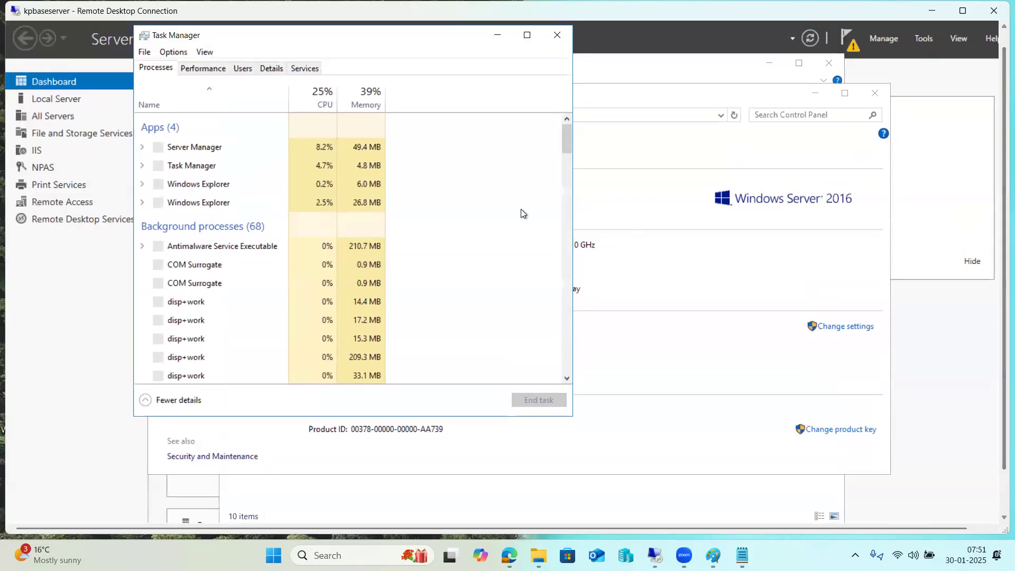
pyautogui.click(300, 69)
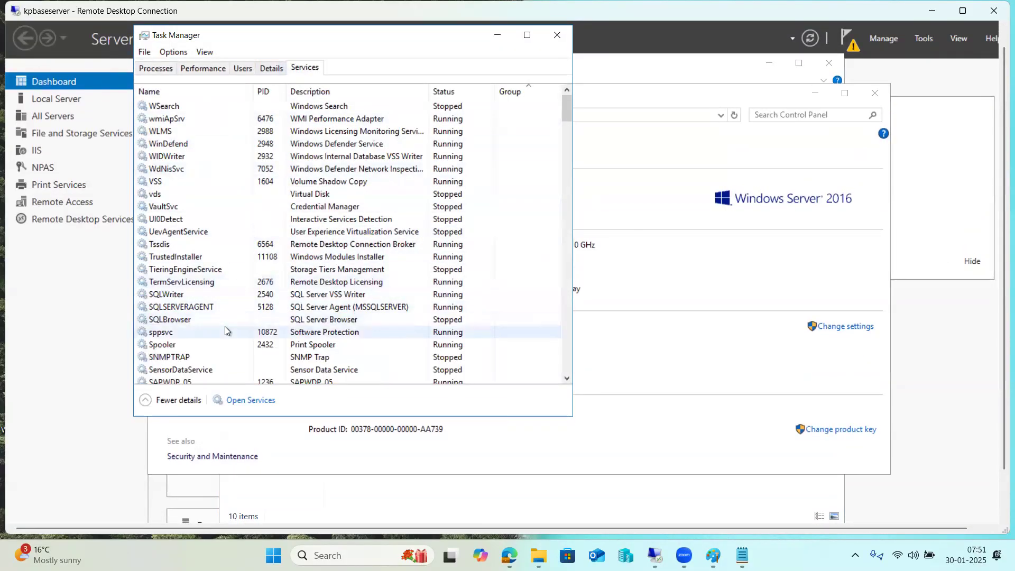
pyautogui.scroll(-6, 194, 259)
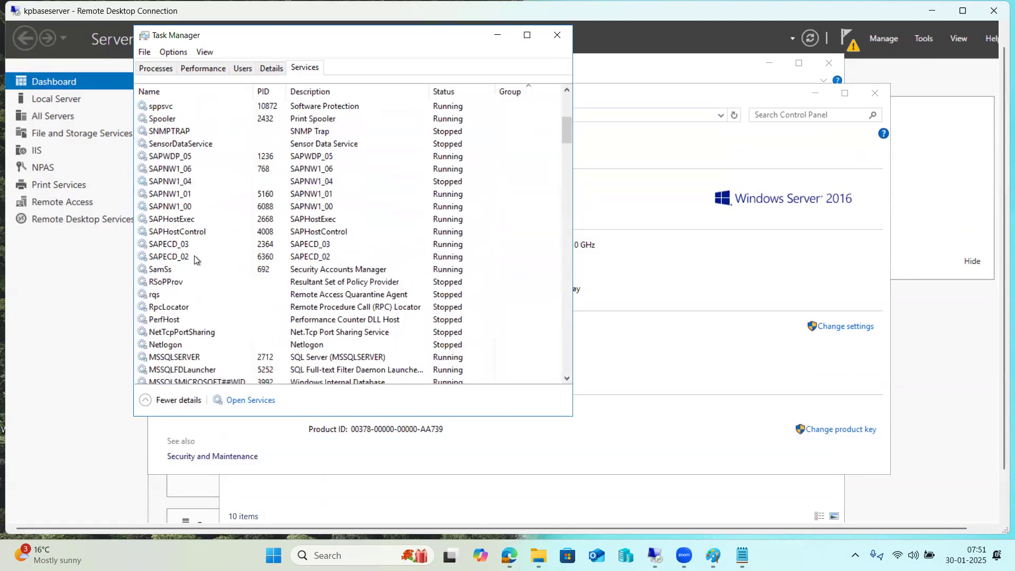
pyautogui.click(183, 170)
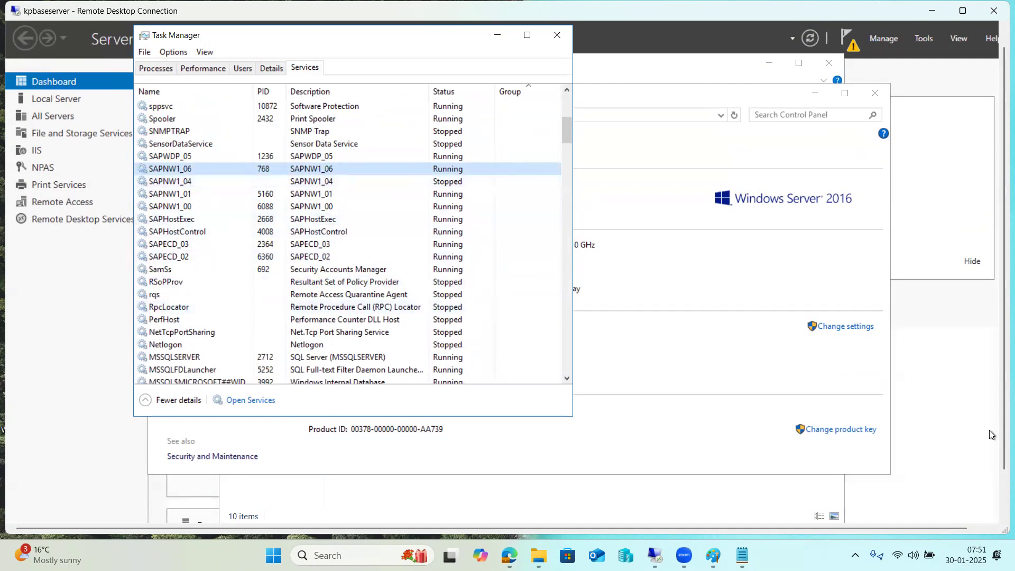
pyautogui.moveTo(1000, 439); pyautogui.dragTo(998, 494)
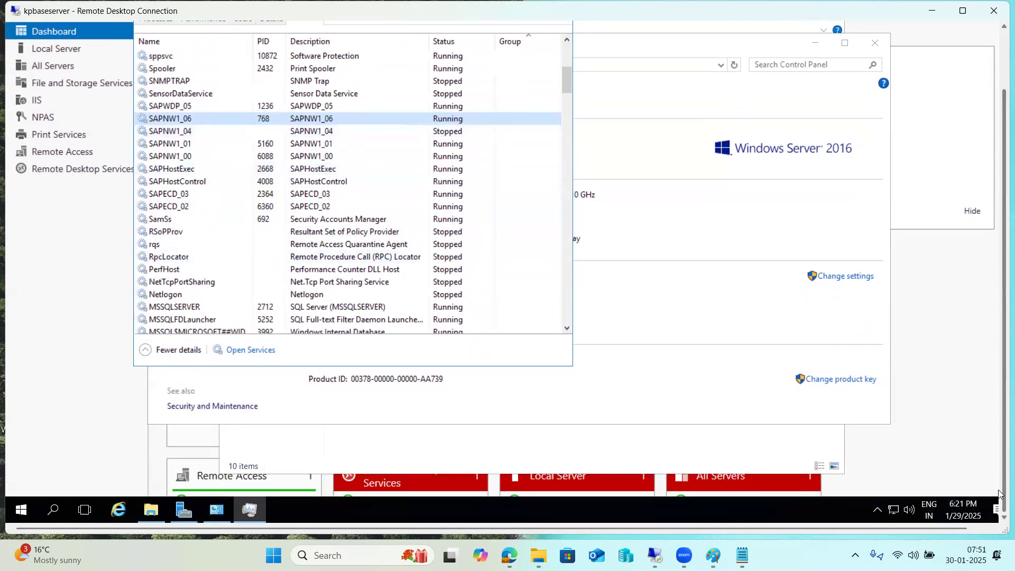
# Step: Search 'fire' to open Windows Firewall with Advanced Security and select the 'inbound' rule under Inbound Rules
pyautogui.click(54, 510)
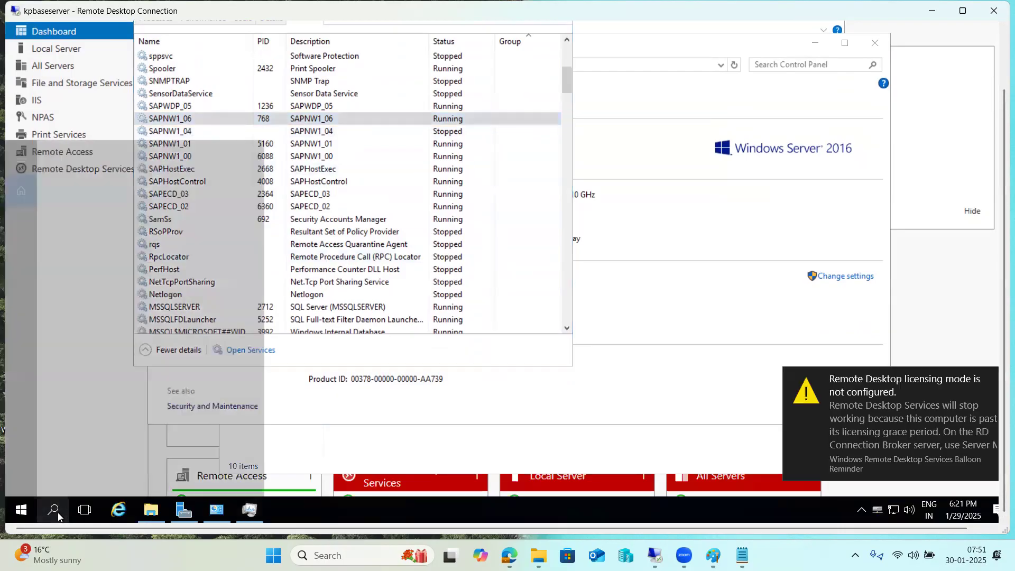
pyautogui.write('fire')
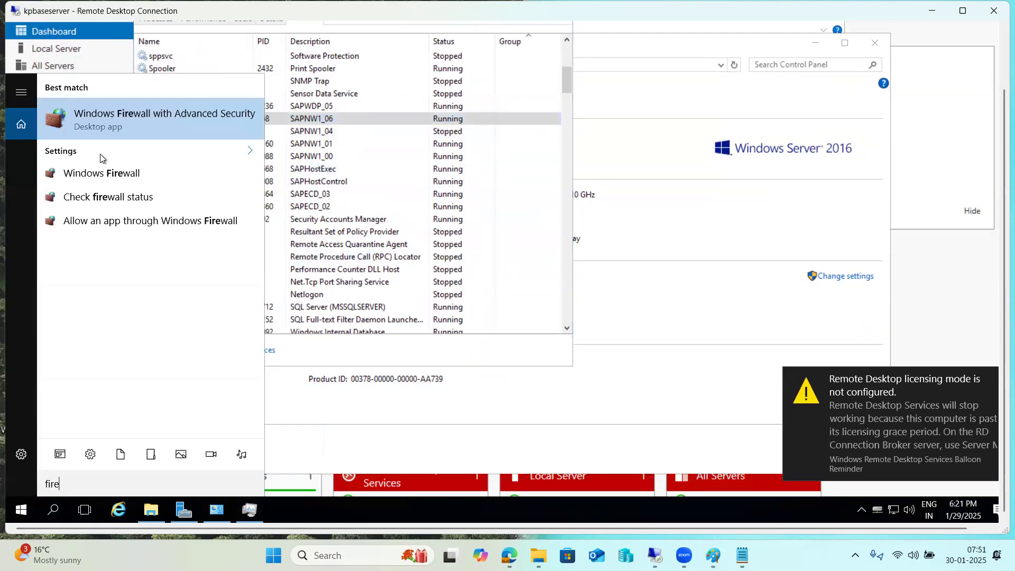
pyautogui.click(106, 127)
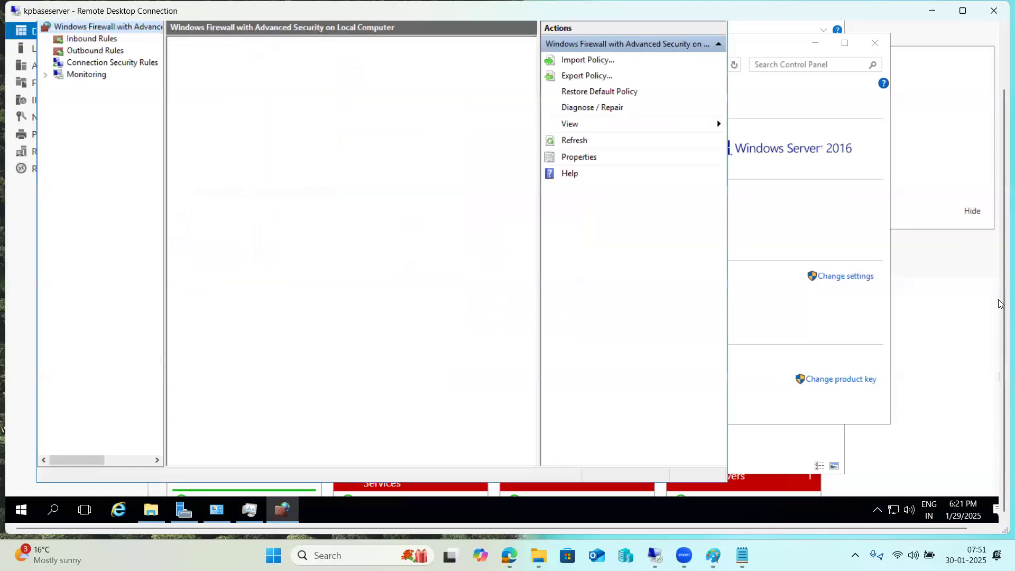
pyautogui.click(99, 39)
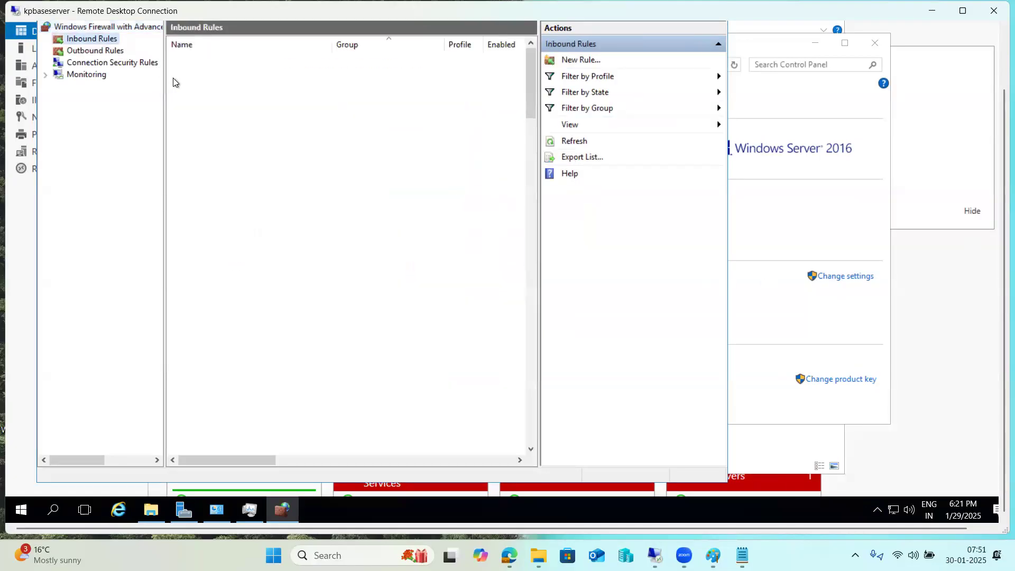
pyautogui.click(193, 56)
# Step: Open the inbound rule's Protocols and Ports settings and review its local port list
pyautogui.doubleClick(193, 57)
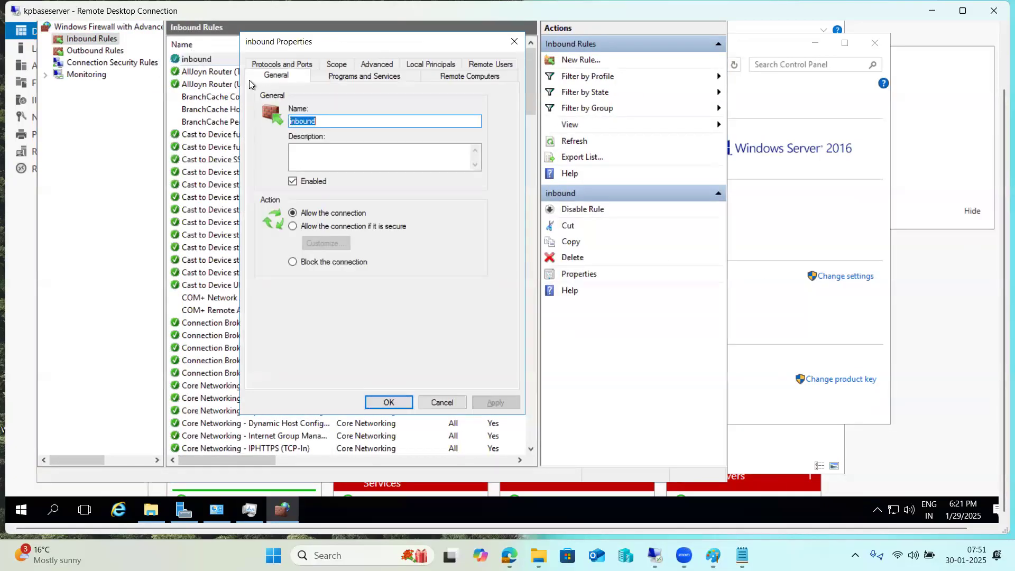
pyautogui.click(281, 68)
pyautogui.click(419, 173)
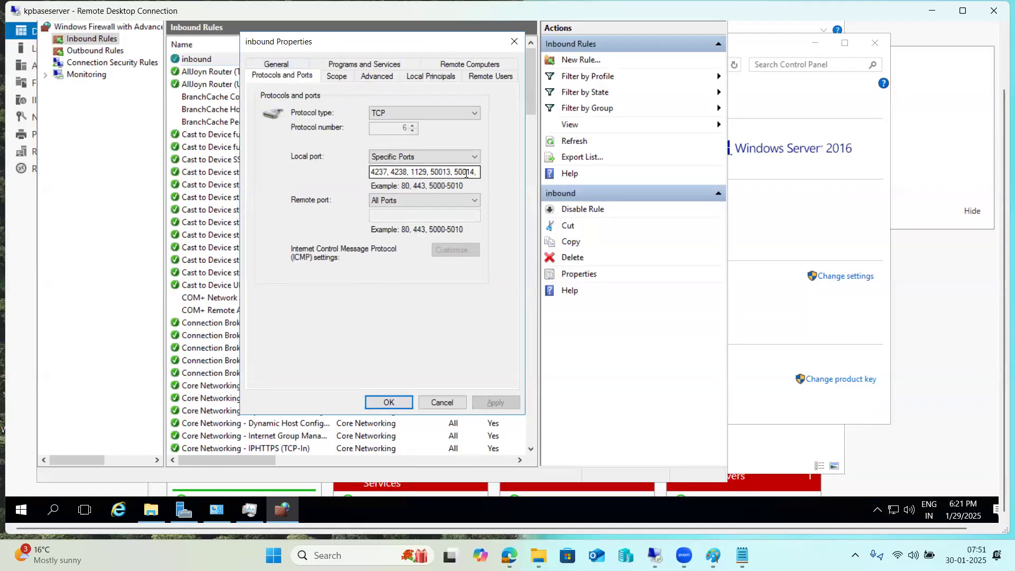
pyautogui.moveTo(432, 173); pyautogui.dragTo(496, 173)
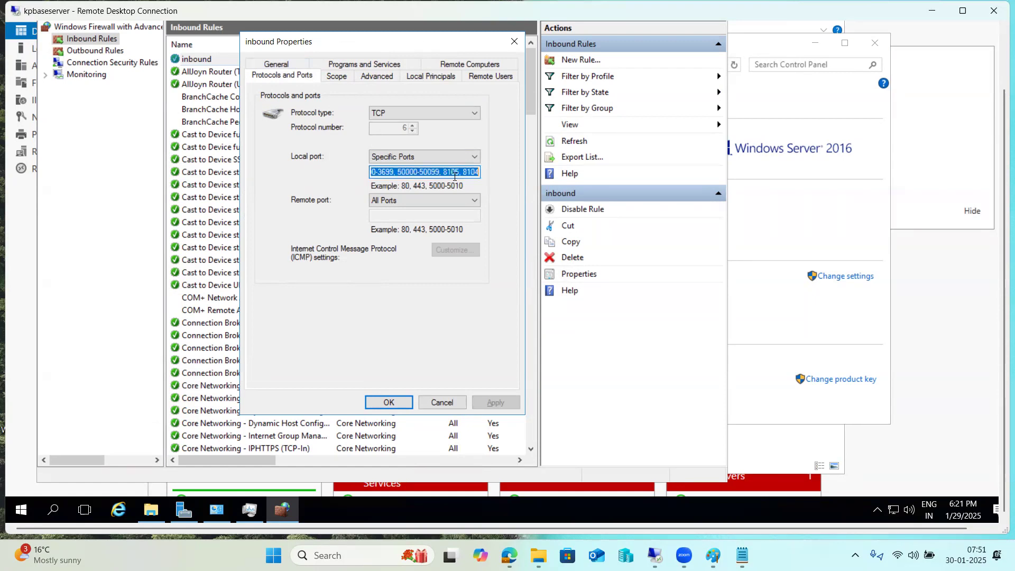
pyautogui.click(452, 173)
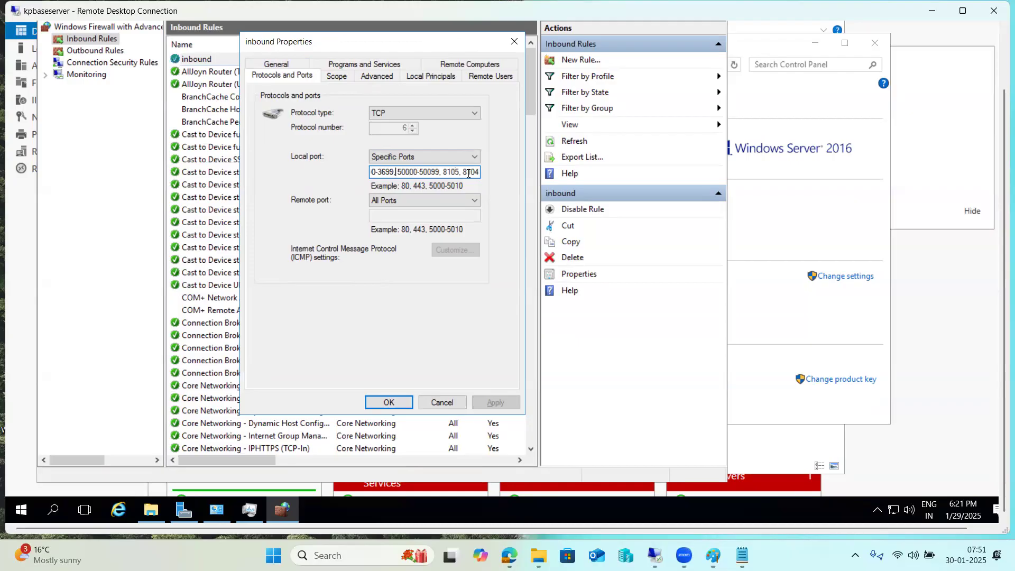
pyautogui.press('Left')
pyautogui.press('Left')
pyautogui.press('Left')
pyautogui.press('Left')
pyautogui.press('Left')
pyautogui.press('Left')
pyautogui.press('Left')
pyautogui.press('Left')
pyautogui.press('Left')
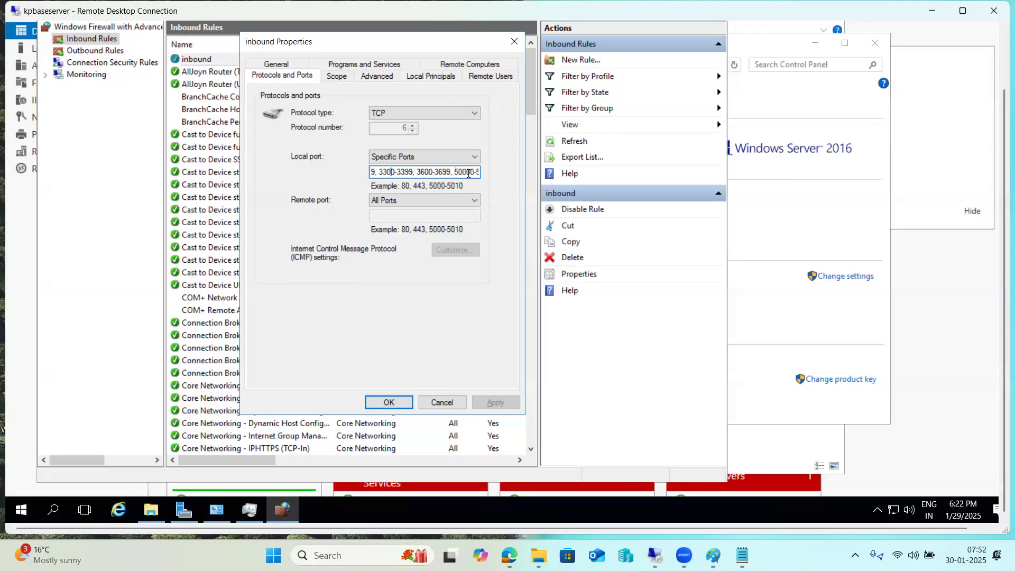
pyautogui.press('Left')
pyautogui.press('Left')
pyautogui.press('Left')
pyautogui.press('Left')
pyautogui.press('Left')
pyautogui.press('Left')
pyautogui.press('Left')
pyautogui.press('Left')
pyautogui.press('Left')
pyautogui.press('Left')
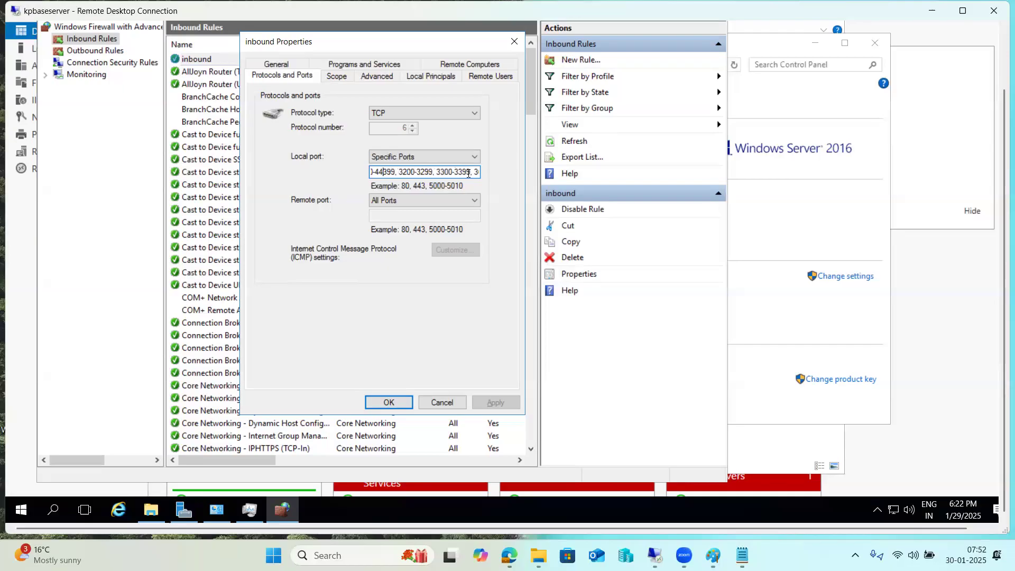
pyautogui.press('Left')
pyautogui.press('Left')
pyautogui.press('Left')
pyautogui.press('Left')
pyautogui.press('Left')
pyautogui.press('Left')
pyautogui.press('Left')
pyautogui.press('Left')
pyautogui.press('Left')
pyautogui.press('Left')
pyautogui.press('Left')
pyautogui.press('Left')
pyautogui.press('Left')
pyautogui.press('Left')
pyautogui.press('Left')
pyautogui.press('Left')
pyautogui.press('Left')
pyautogui.press('Left')
pyautogui.press('Left')
pyautogui.press('Left')
pyautogui.press('Left')
pyautogui.press('Left')
pyautogui.press('Left')
pyautogui.press('Left')
pyautogui.press('Left')
pyautogui.press('Left')
pyautogui.press('Left')
pyautogui.press('Left')
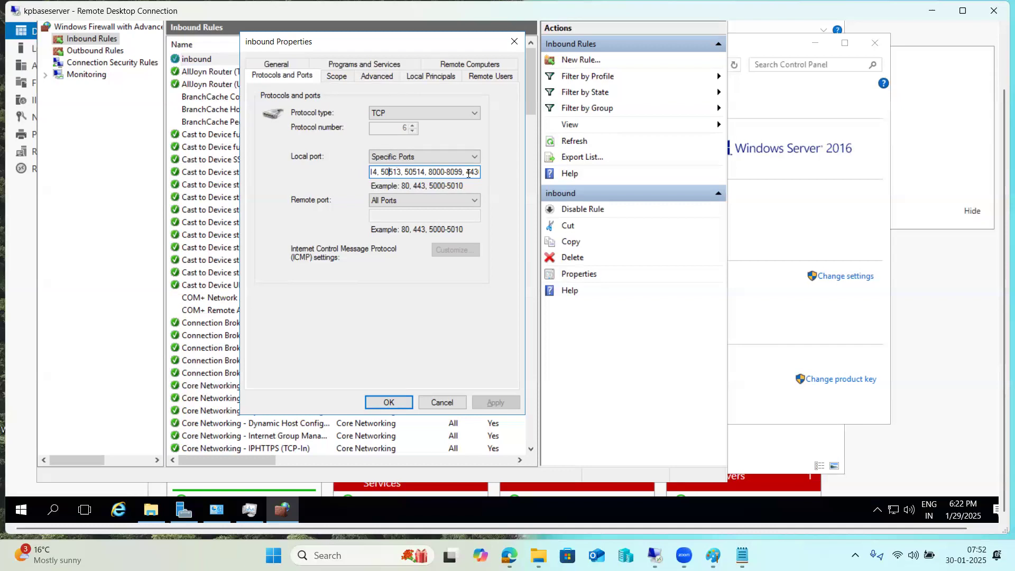
pyautogui.press('Left')
pyautogui.press('Left')
pyautogui.press('Left')
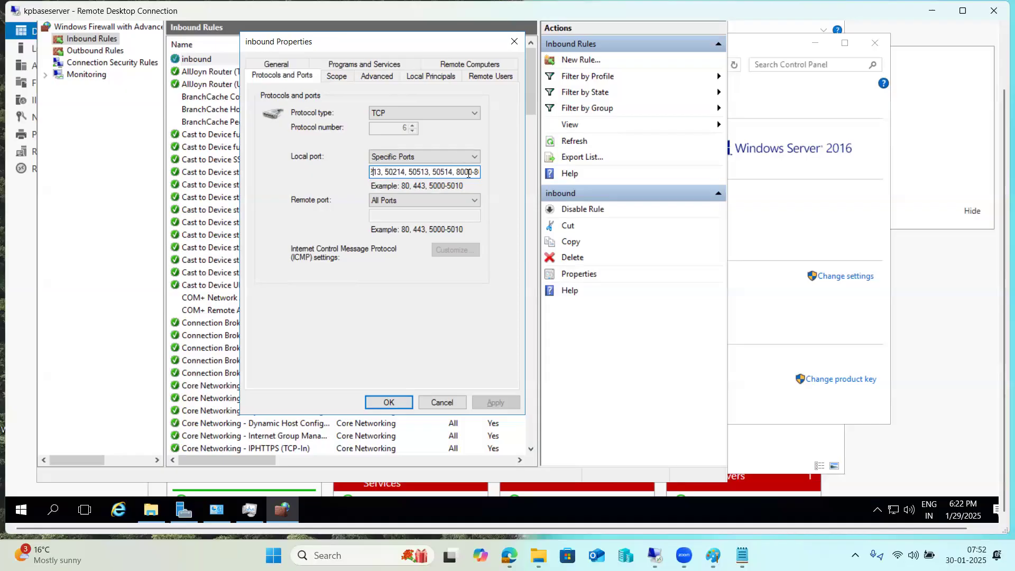
pyautogui.press('Left')
pyautogui.press('Left')
pyautogui.press('Left')
pyautogui.press('Left')
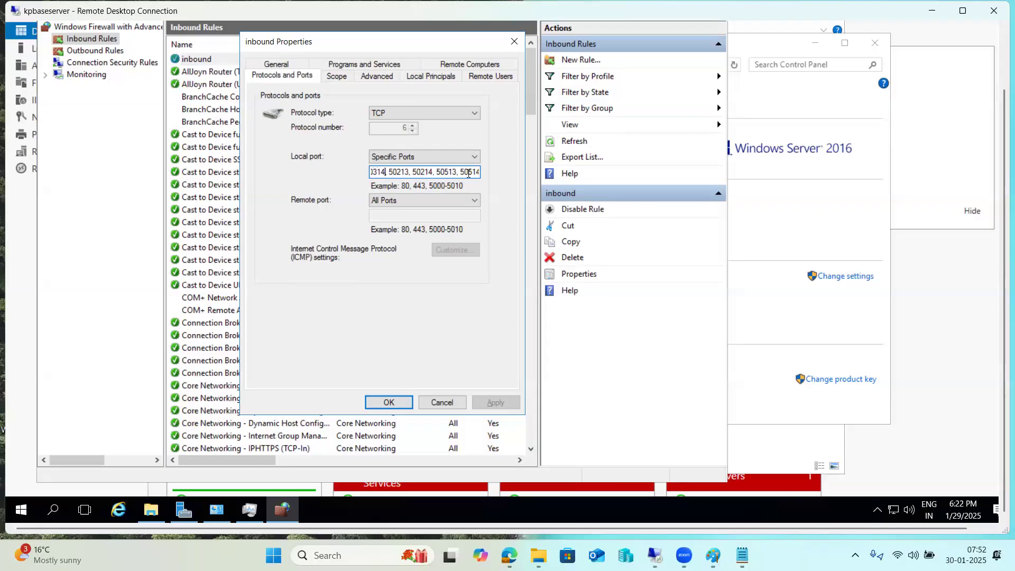
pyautogui.press('Left')
pyautogui.press('Left')
pyautogui.press('Left')
pyautogui.press('Left')
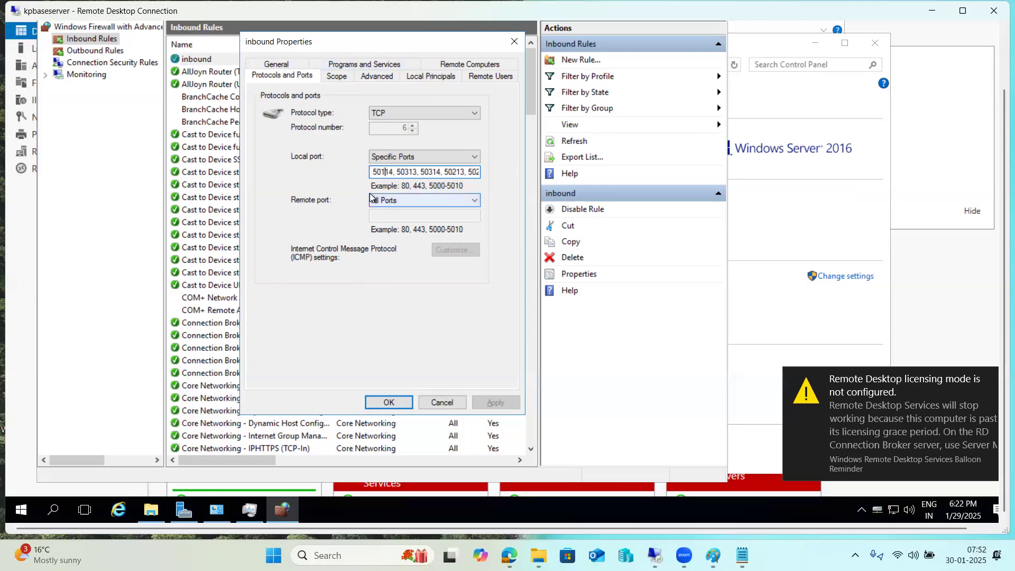
# Step: Add 50613,50614,50615 after 50114, fix the separator to a comma, and save the rule
pyautogui.click(394, 172)
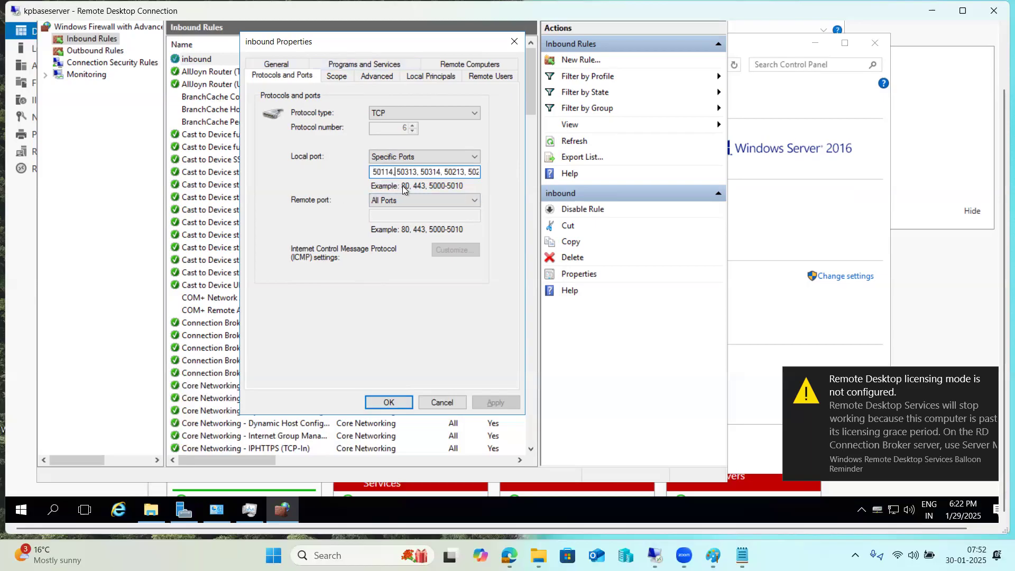
pyautogui.write('50613')
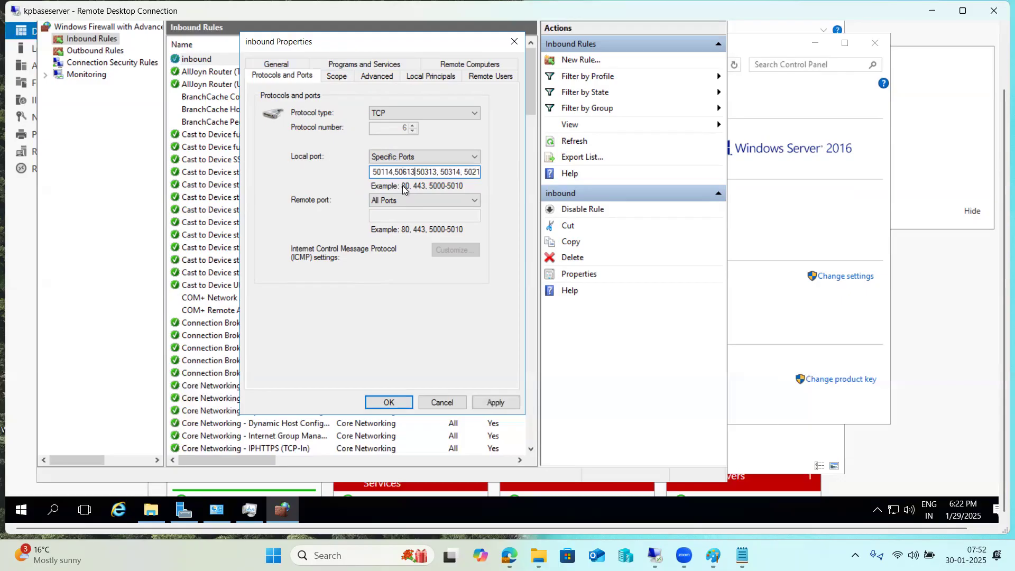
pyautogui.write(',50614,50615')
pyautogui.click(389, 403)
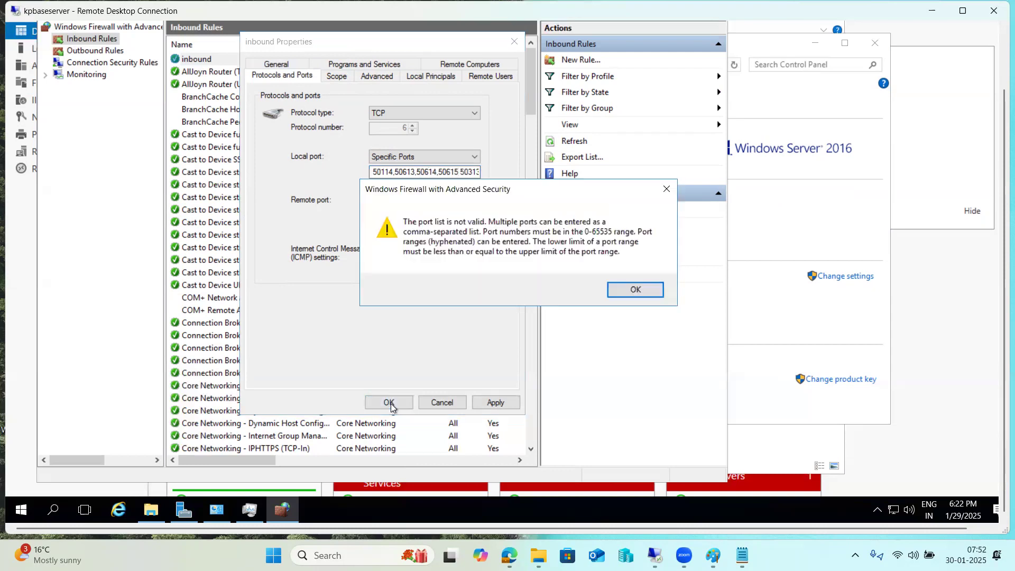
pyautogui.click(631, 290)
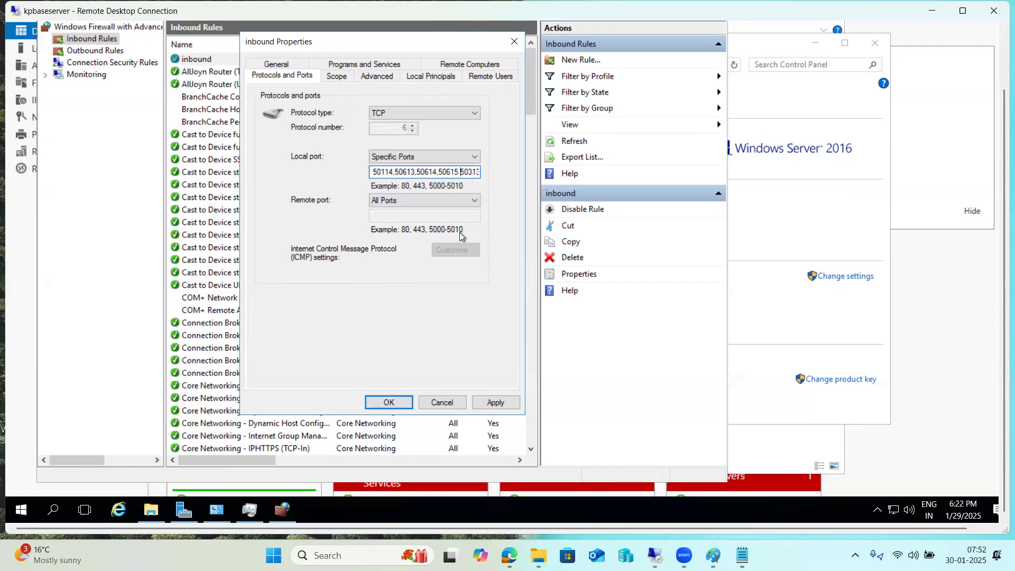
pyautogui.press('BackSpace')
pyautogui.write(',')
pyautogui.click(388, 402)
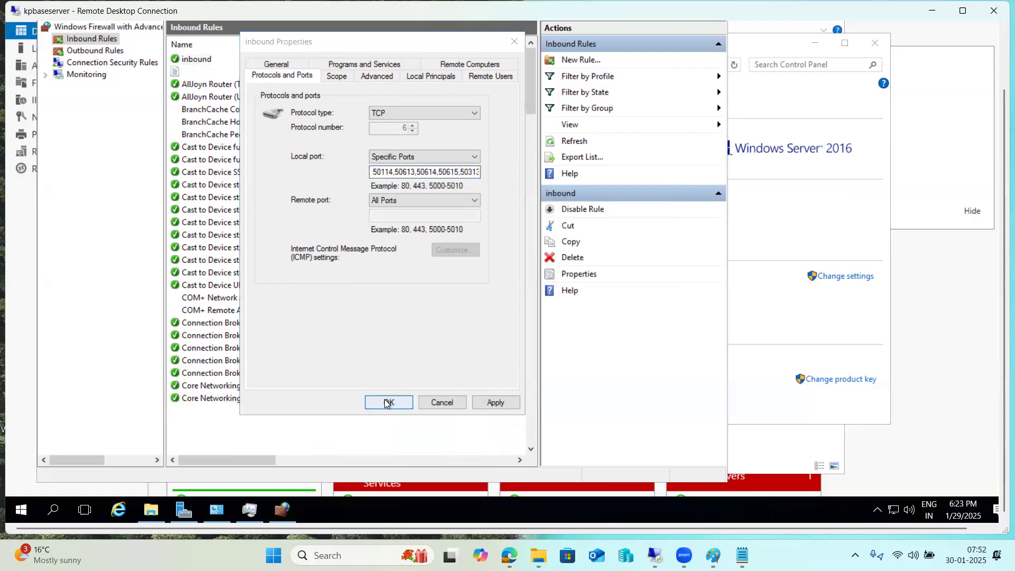
# Step: Close the firewall console and bring up SAP Management Console in the 49.206.199.235 session
pyautogui.rightClick(294, 507)
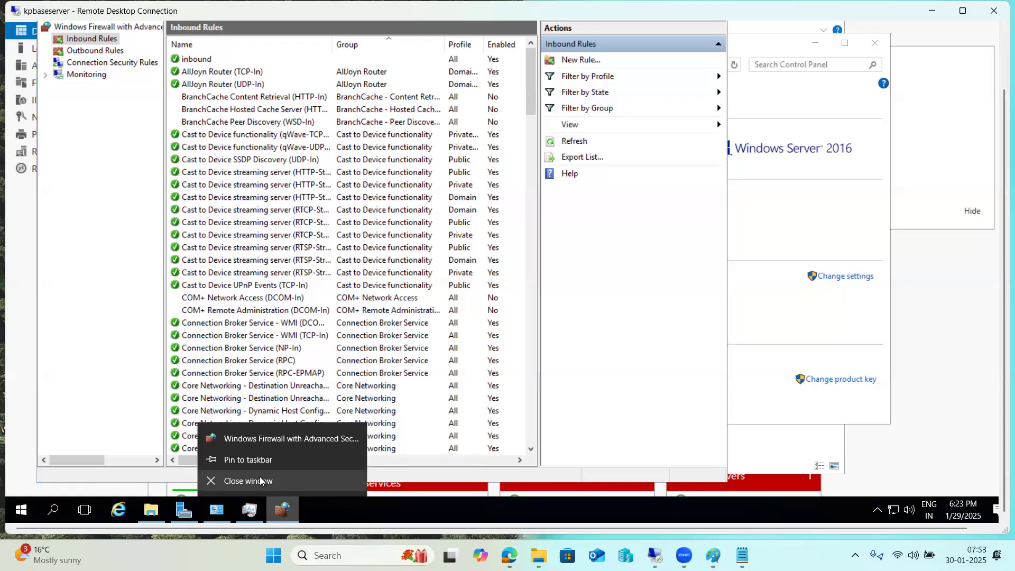
pyautogui.click(260, 481)
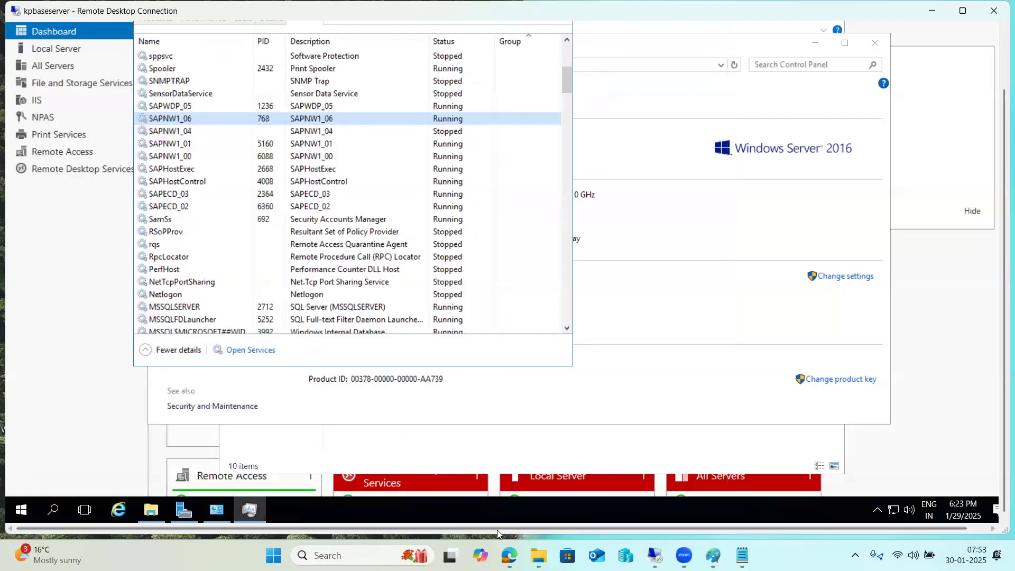
pyautogui.moveTo(651, 553)
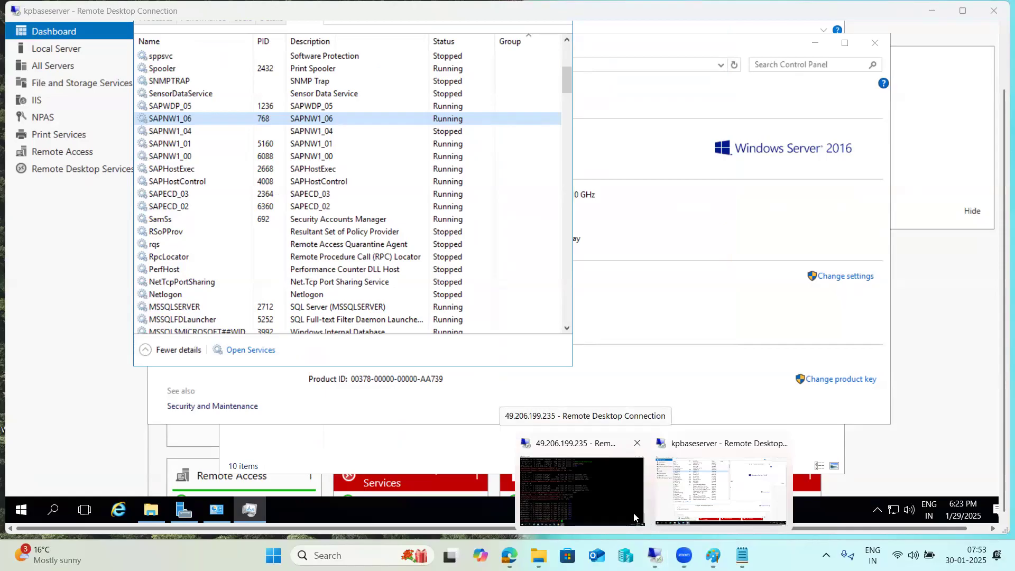
pyautogui.click(592, 502)
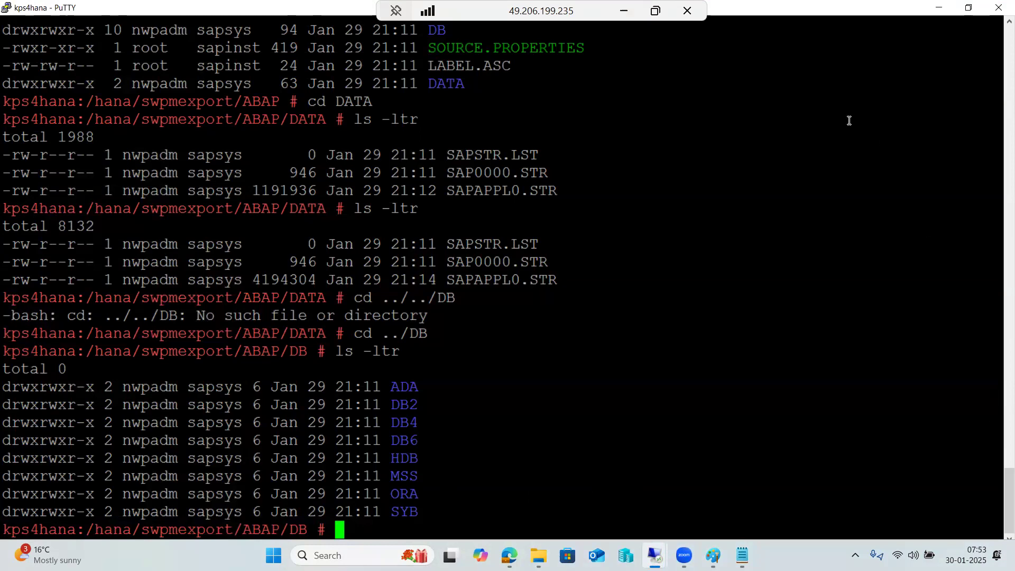
pyautogui.press('ctrl+alt+Break')
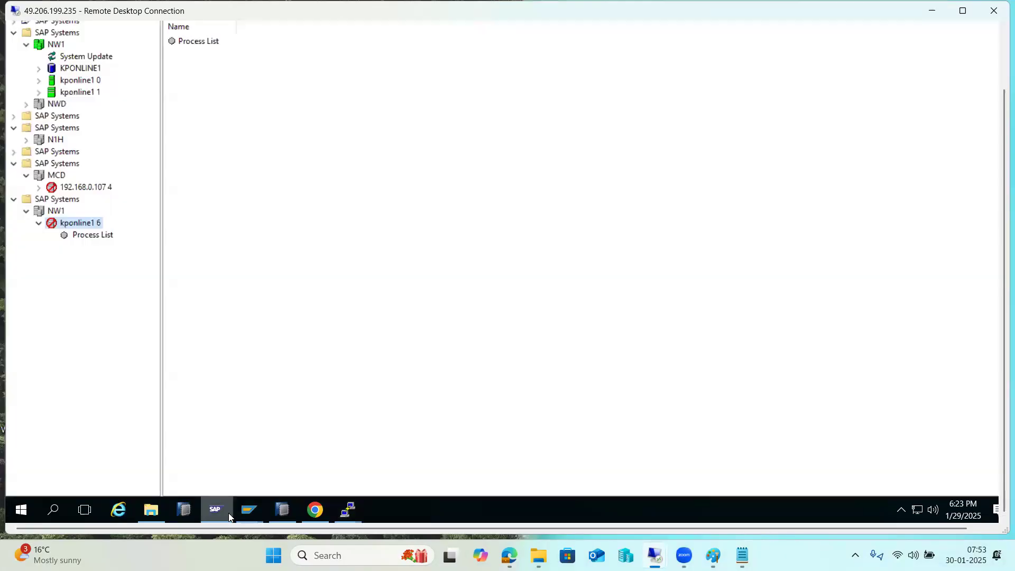
pyautogui.click(215, 509)
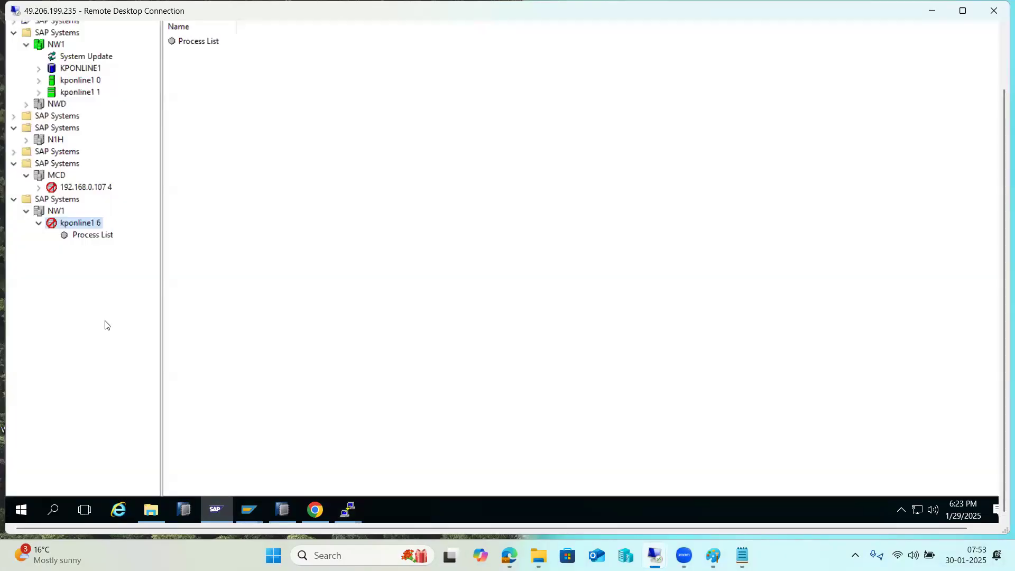
# Step: Dismiss the 401 Unauthorized error, close SAP Management Console saving settings, and show the desktop
pyautogui.click(79, 234)
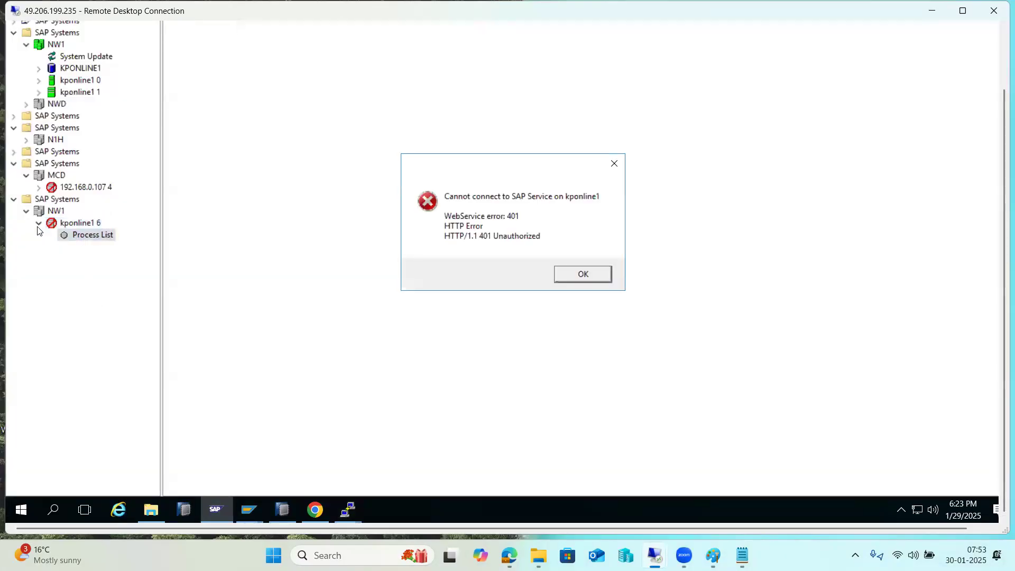
pyautogui.click(575, 277)
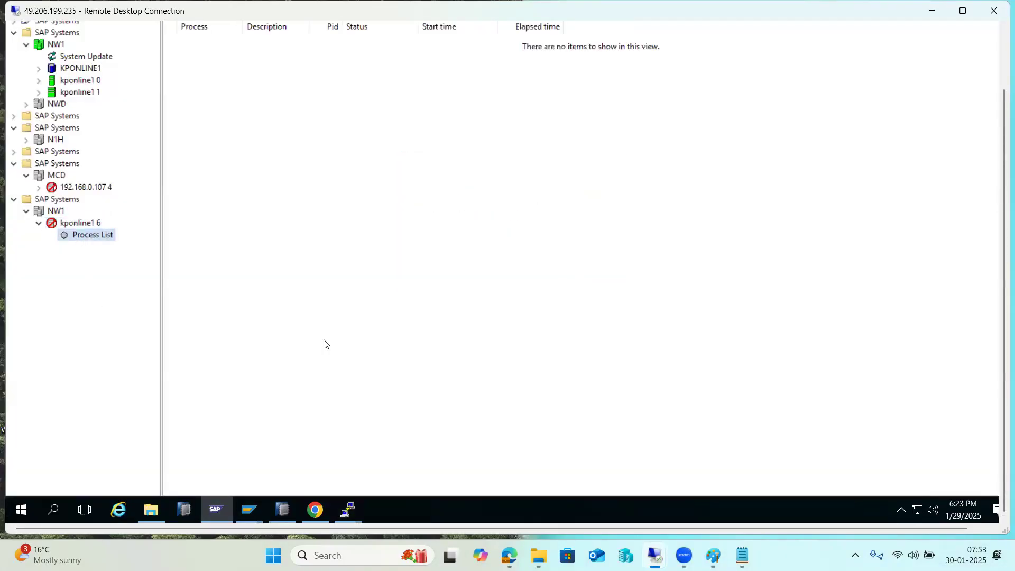
pyautogui.rightClick(215, 502)
pyautogui.click(198, 479)
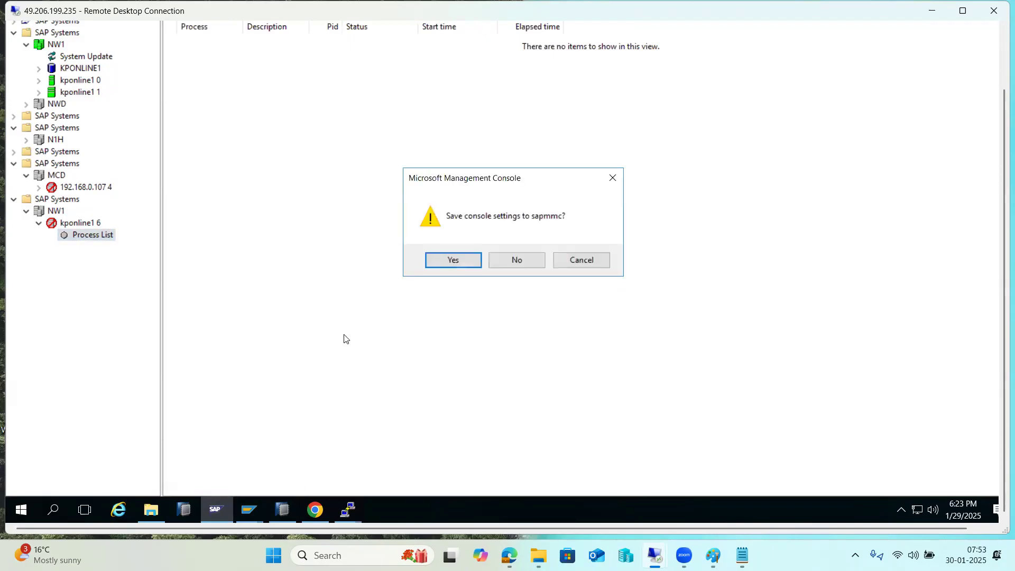
pyautogui.click(453, 260)
pyautogui.rightClick(411, 516)
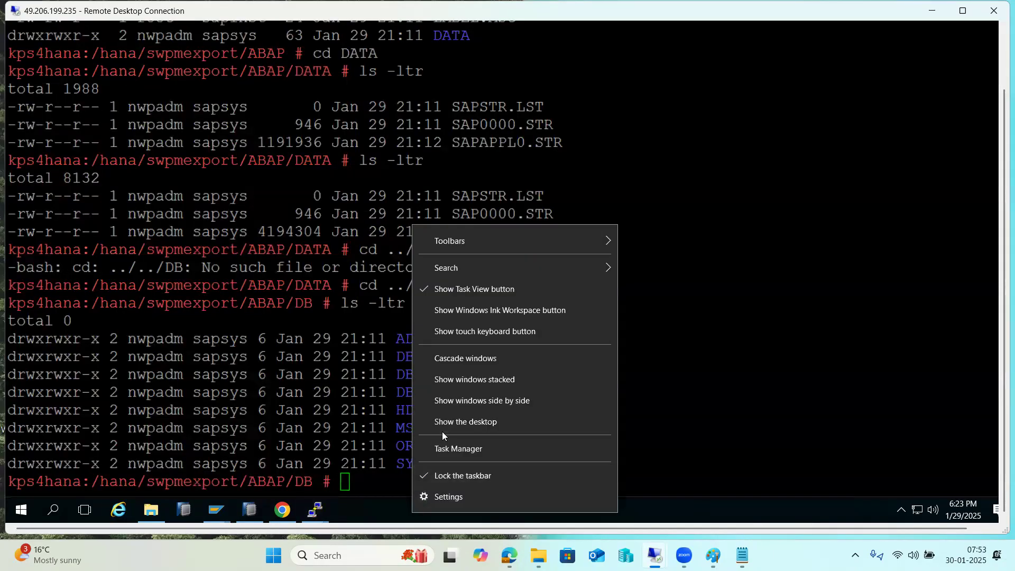
pyautogui.click(443, 422)
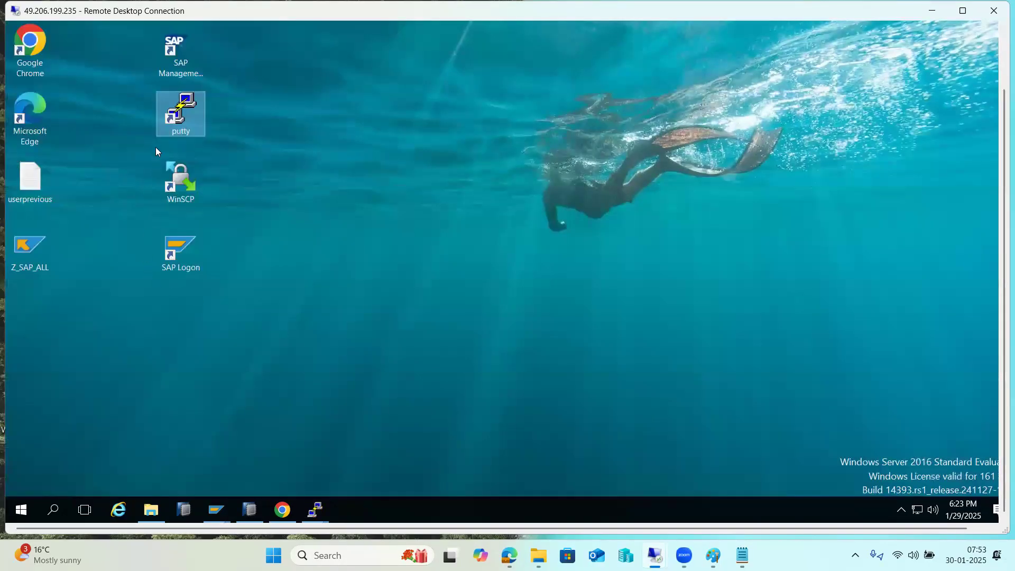
# Step: Relaunch SAP Management Console as administrator and start system NW1, entering the OS password
pyautogui.doubleClick(169, 52)
pyautogui.click(439, 313)
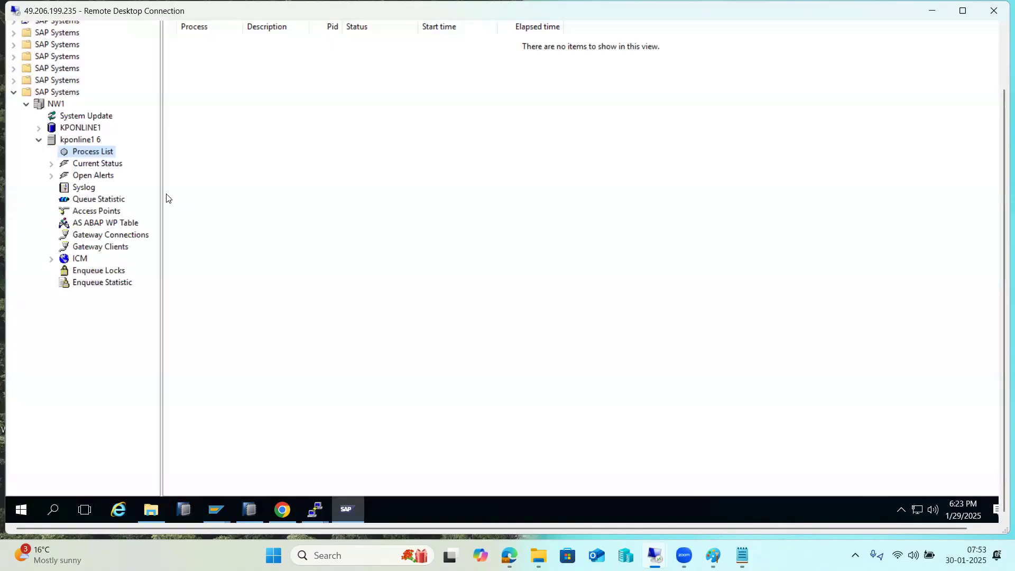
pyautogui.click(39, 140)
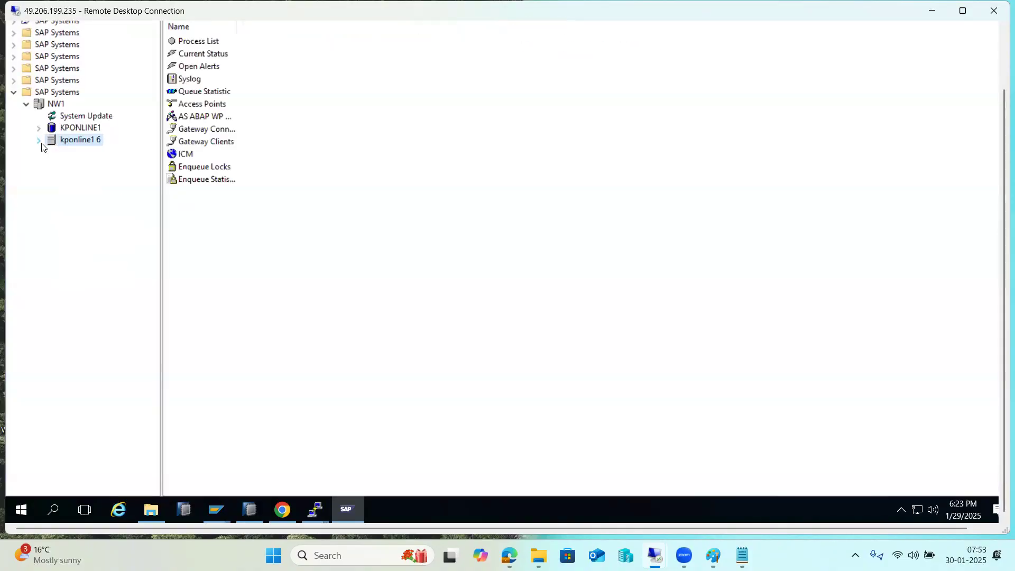
pyautogui.rightClick(49, 107)
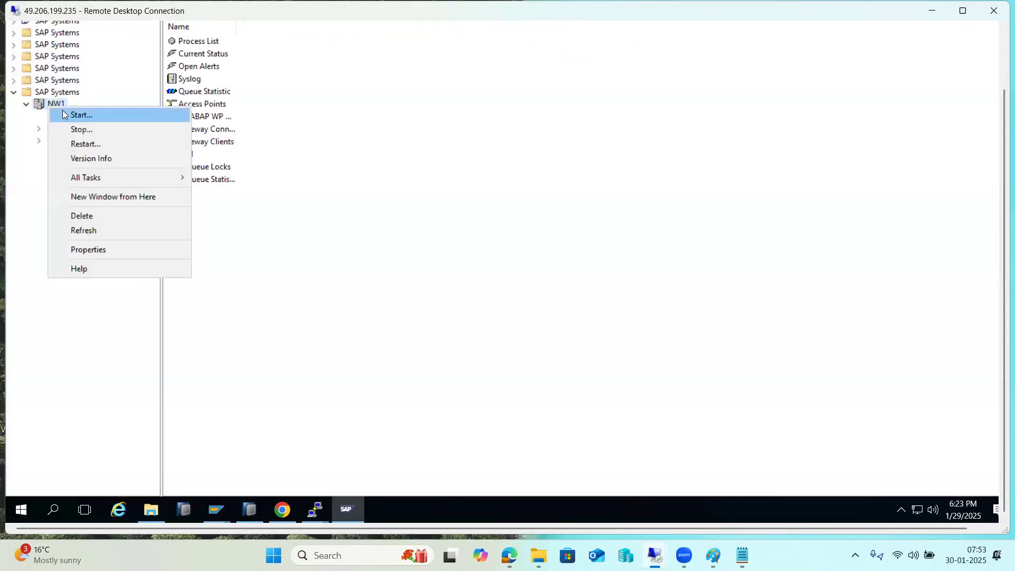
pyautogui.click(70, 116)
pyautogui.click(438, 265)
pyautogui.click(456, 243)
pyautogui.write('*****')
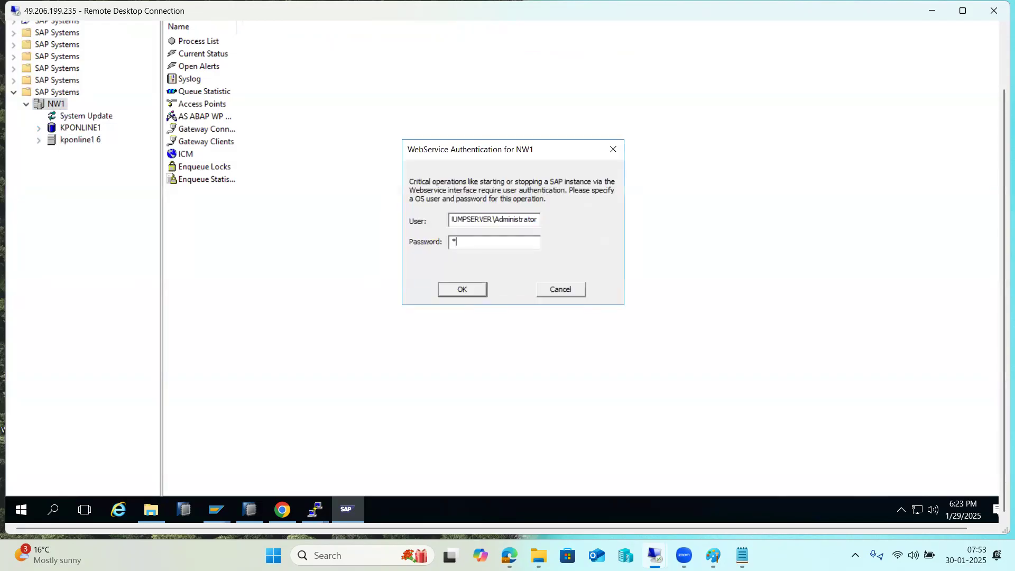
pyautogui.write('*****')
pyautogui.press('Return')
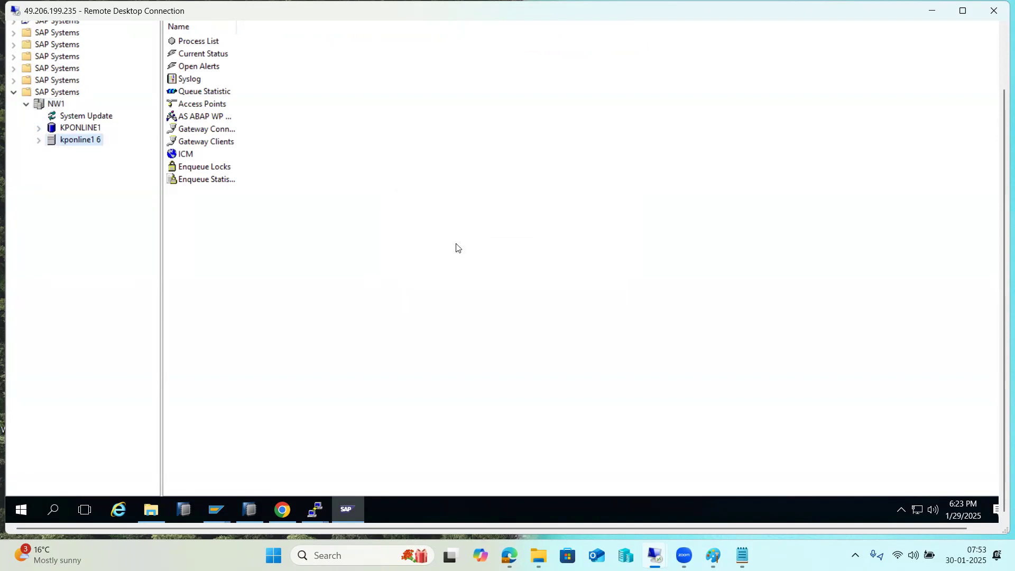
# Step: View kponline1 6's Process List showing enserver, msg_server and disp+work
pyautogui.click(38, 142)
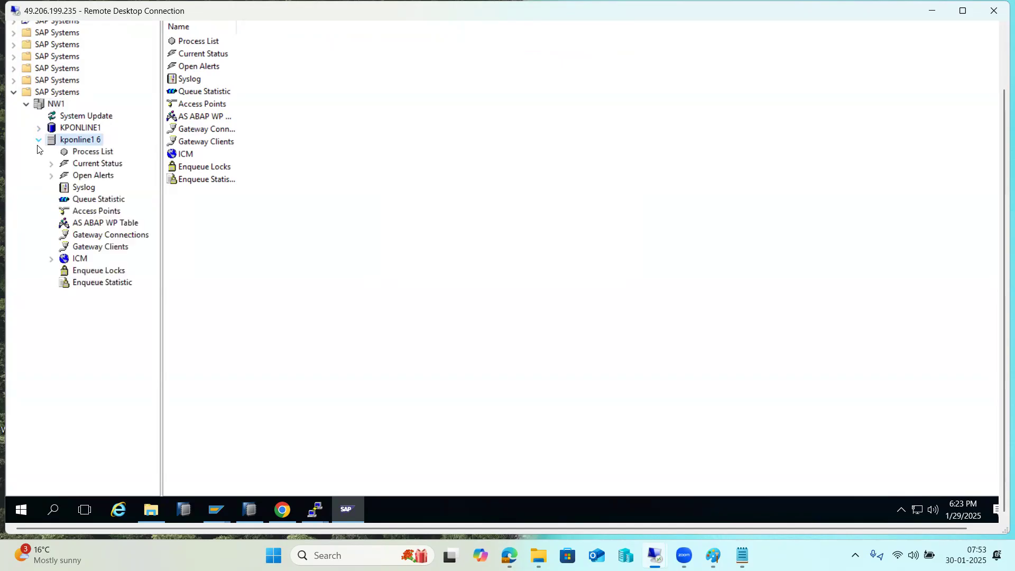
pyautogui.click(74, 150)
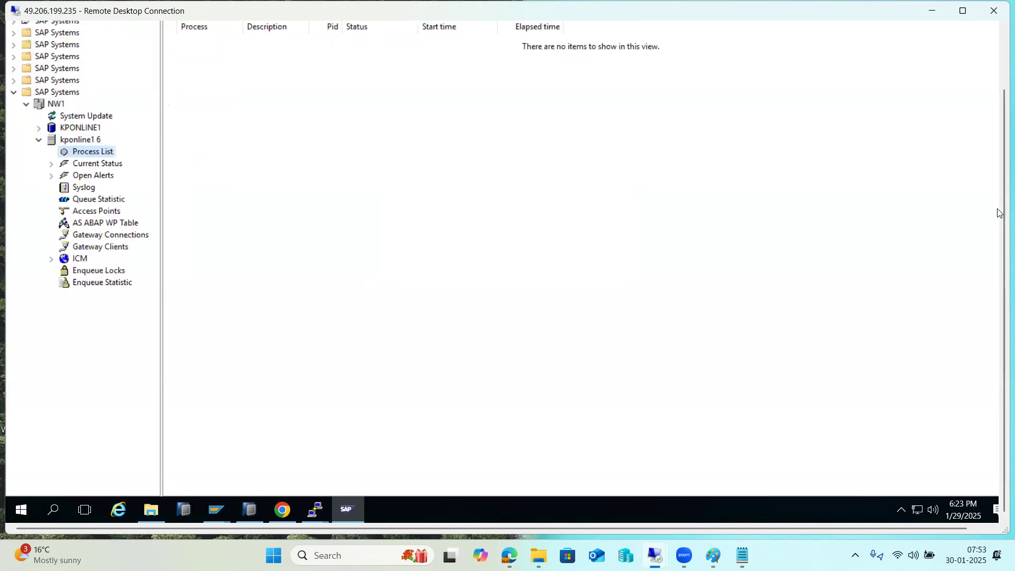
pyautogui.scroll(2, 997, 211)
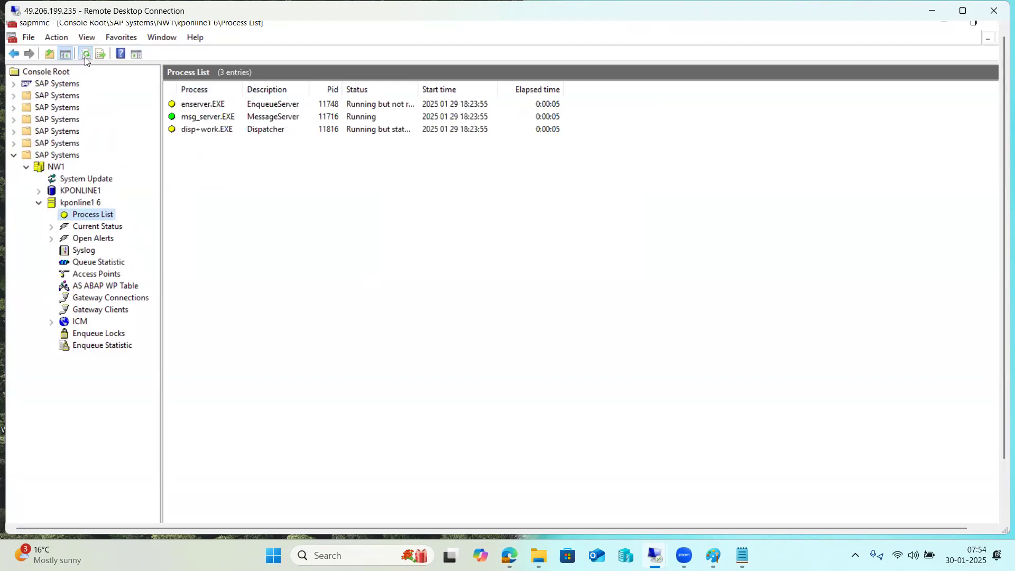
# Step: Refresh the work process table and process list for kponline1 6
pyautogui.click(95, 284)
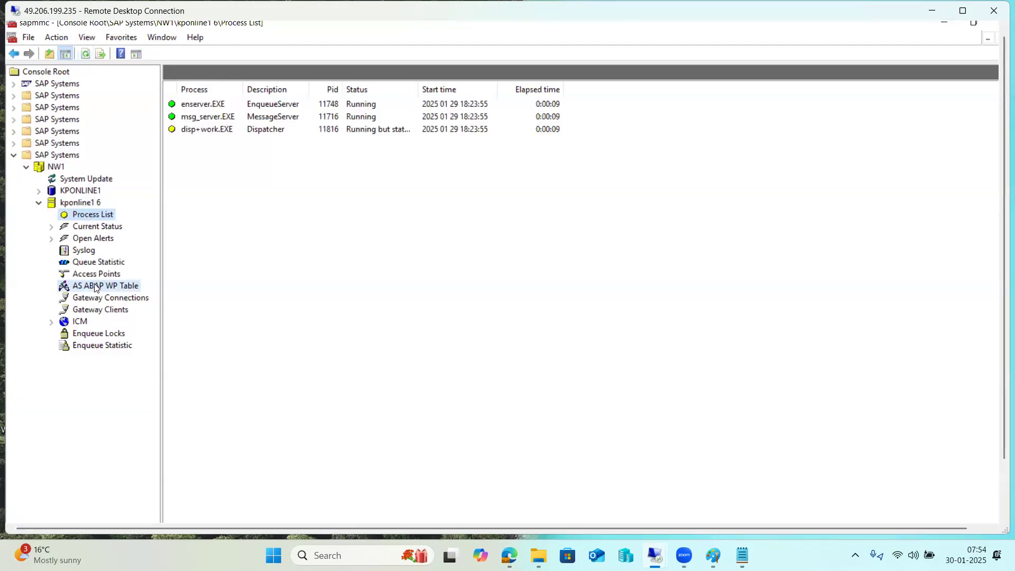
pyautogui.click(85, 57)
pyautogui.click(85, 57)
pyautogui.click(84, 57)
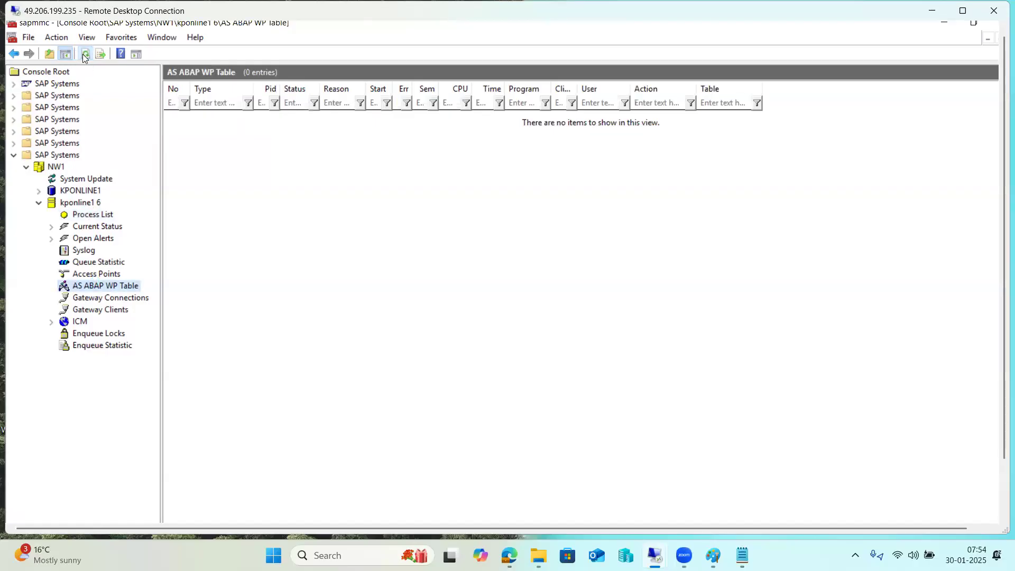
pyautogui.click(102, 214)
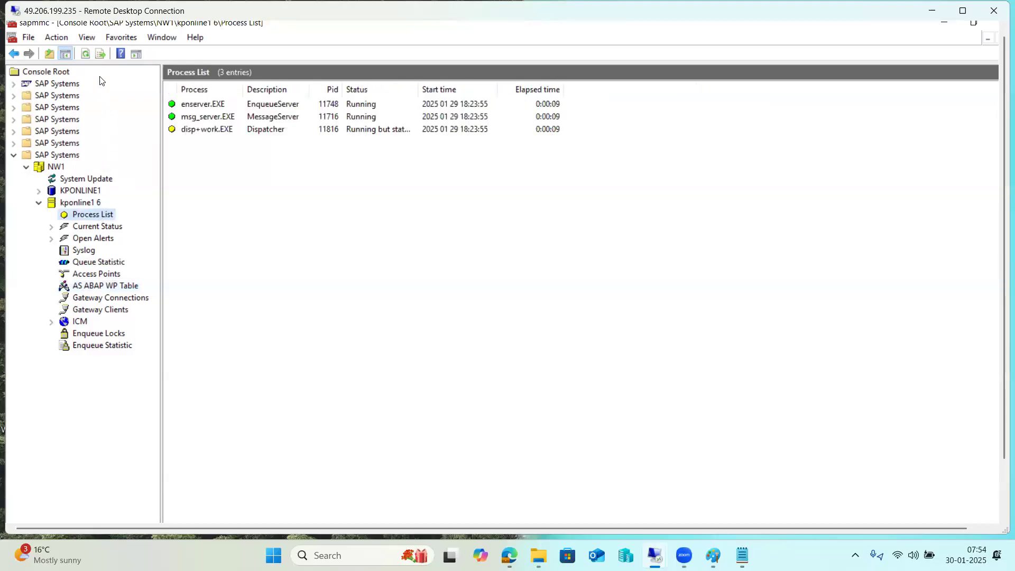
pyautogui.click(84, 54)
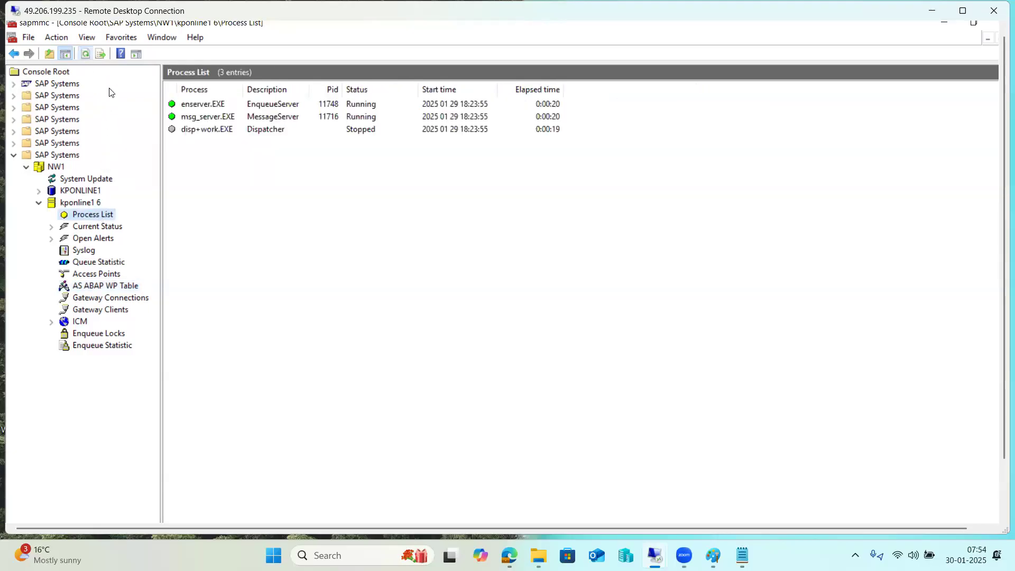
pyautogui.click(108, 286)
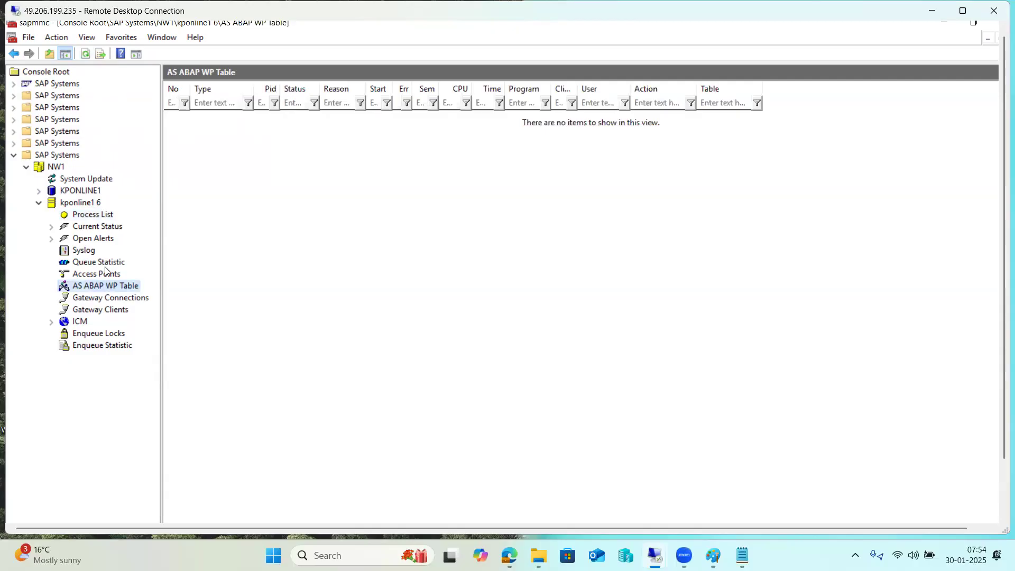
pyautogui.click(82, 217)
# Step: Read the fatal EmInit errors in disp+work.EXE's developer trace, then close it and minimize SAP MMC
pyautogui.rightClick(191, 142)
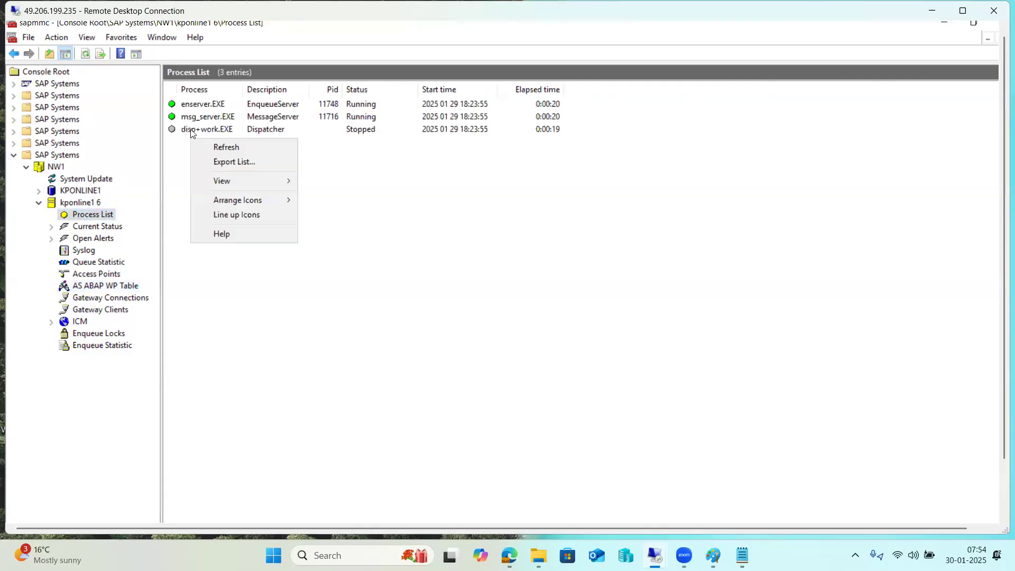
pyautogui.rightClick(199, 132)
pyautogui.click(211, 139)
pyautogui.scroll(-15, 483, 198)
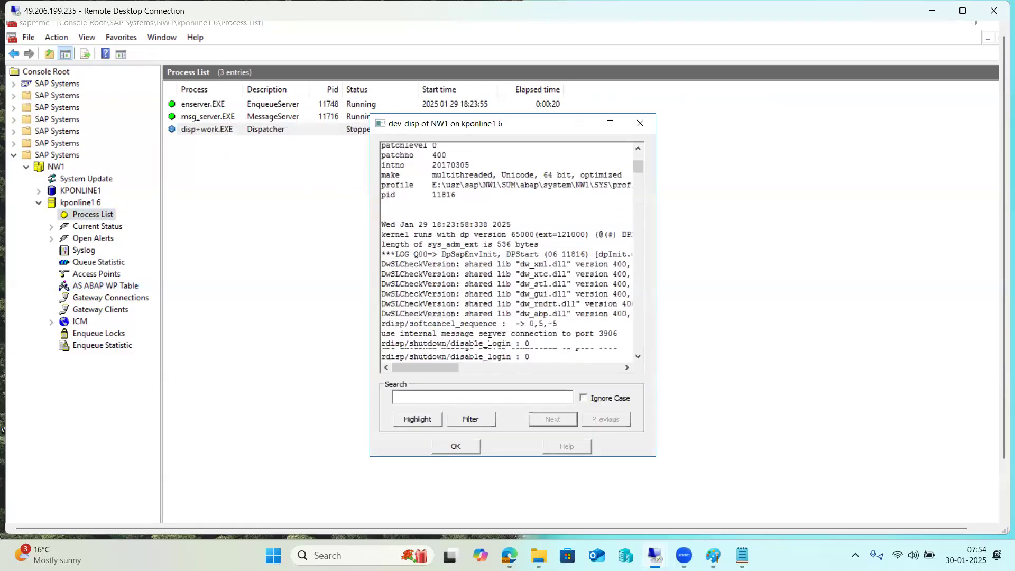
pyautogui.scroll(-15, 508, 369)
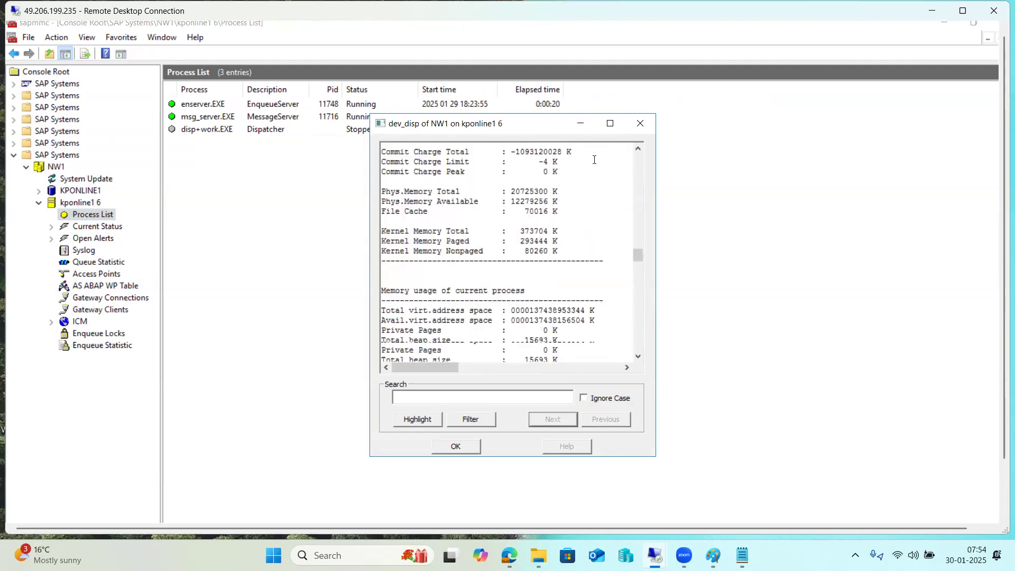
pyautogui.click(609, 123)
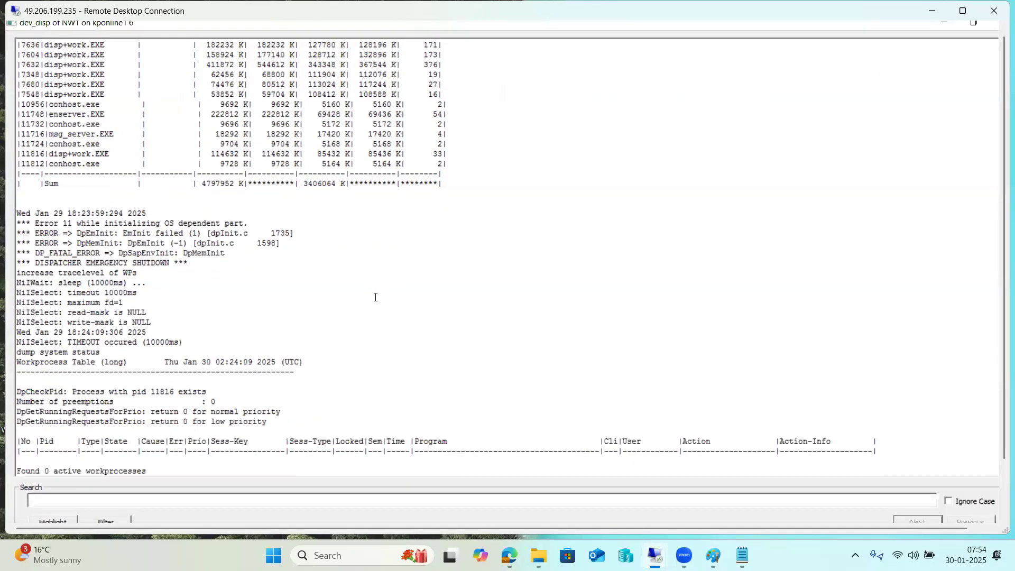
pyautogui.moveTo(49, 254)
pyautogui.mouseDown()
pyautogui.moveTo(215, 255)
pyautogui.moveTo(245, 270)
pyautogui.mouseUp()
pyautogui.moveTo(81, 233); pyautogui.dragTo(156, 244)
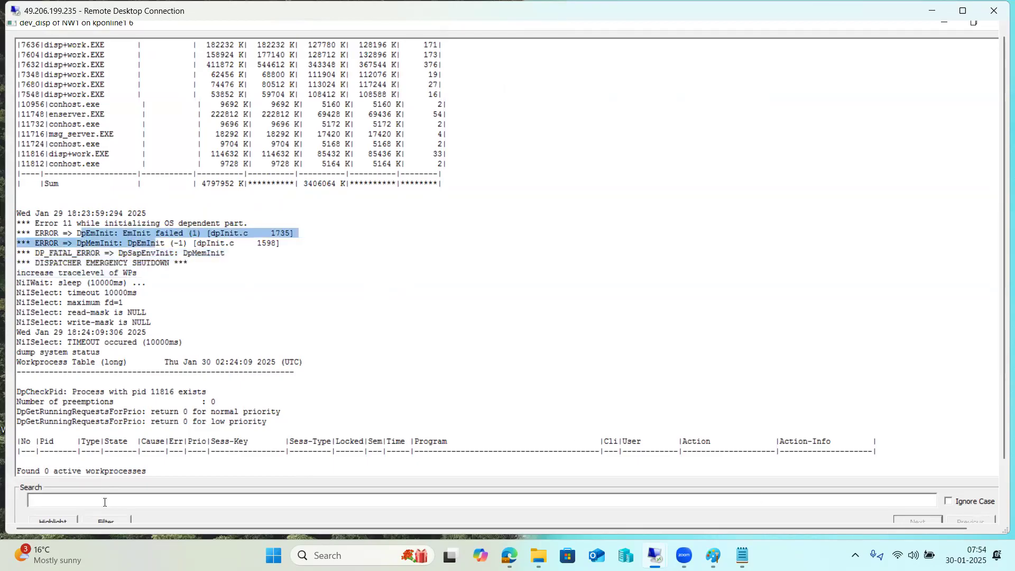
pyautogui.click(97, 517)
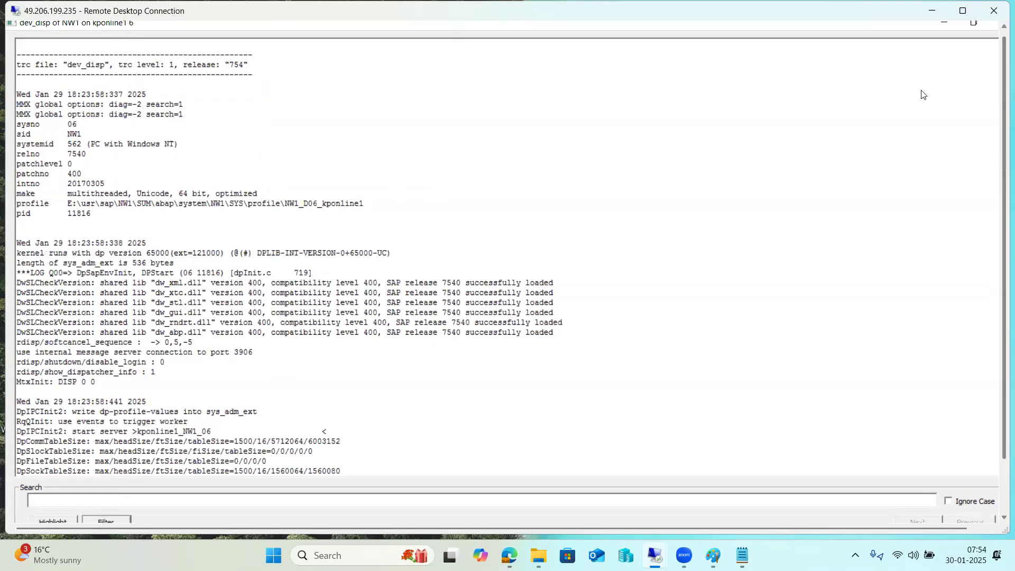
pyautogui.click(993, 30)
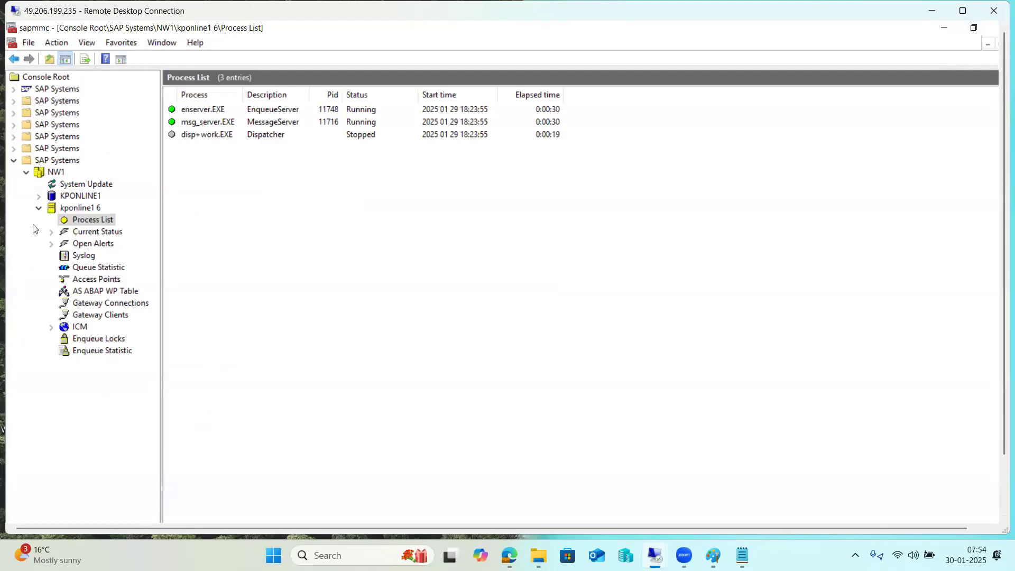
pyautogui.click(943, 28)
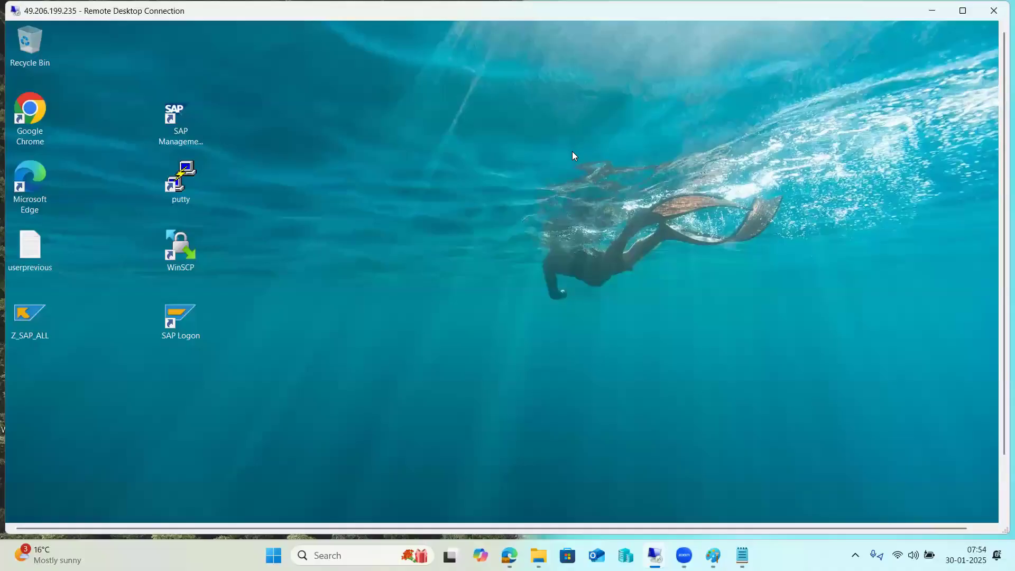
# Step: Window the remote session and close Task Manager, System information and Server Manager
pyautogui.click(932, 11)
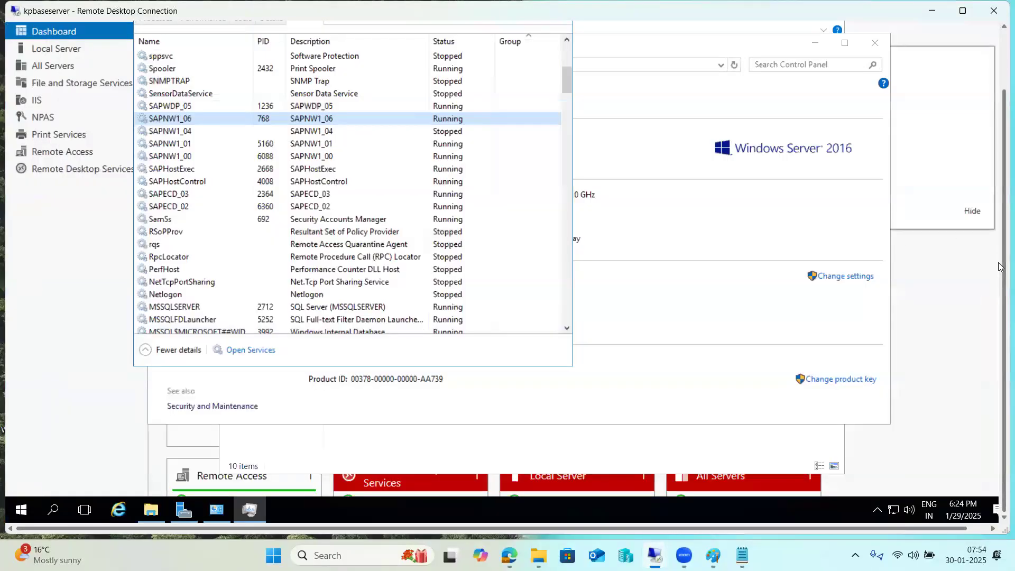
pyautogui.moveTo(1001, 265); pyautogui.dragTo(993, 192)
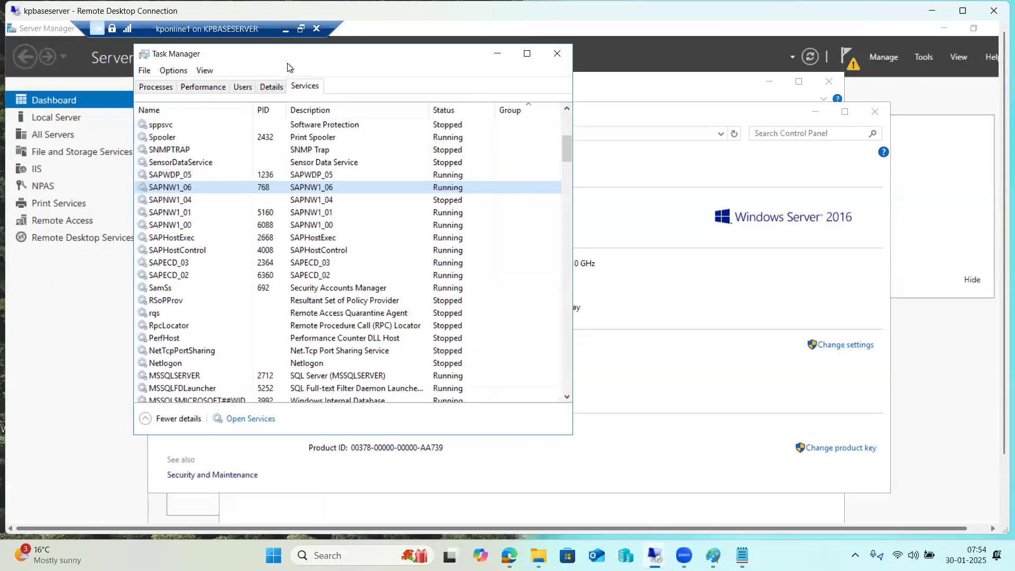
pyautogui.moveTo(290, 67); pyautogui.dragTo(286, 124)
pyautogui.click(554, 109)
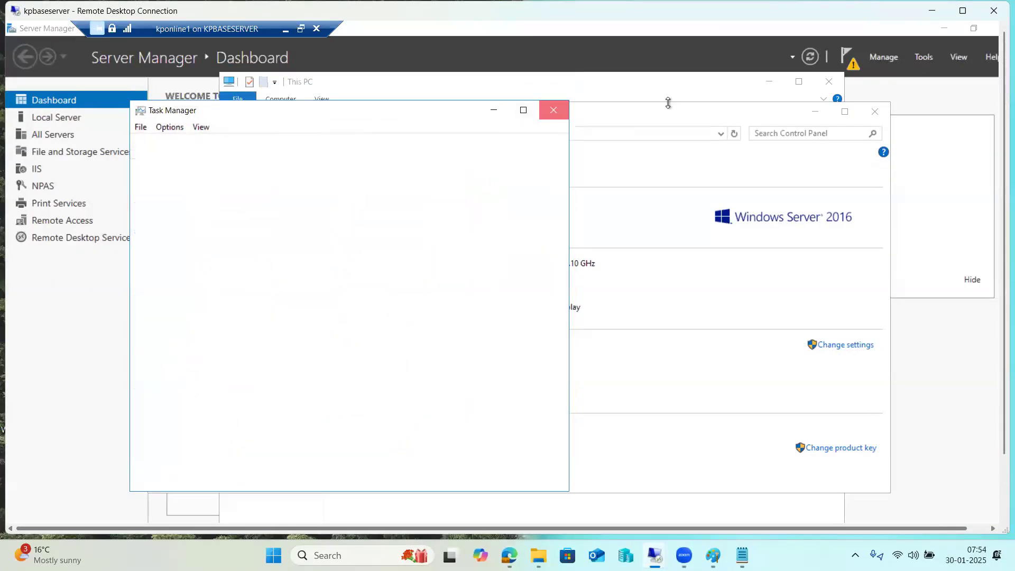
pyautogui.click(764, 83)
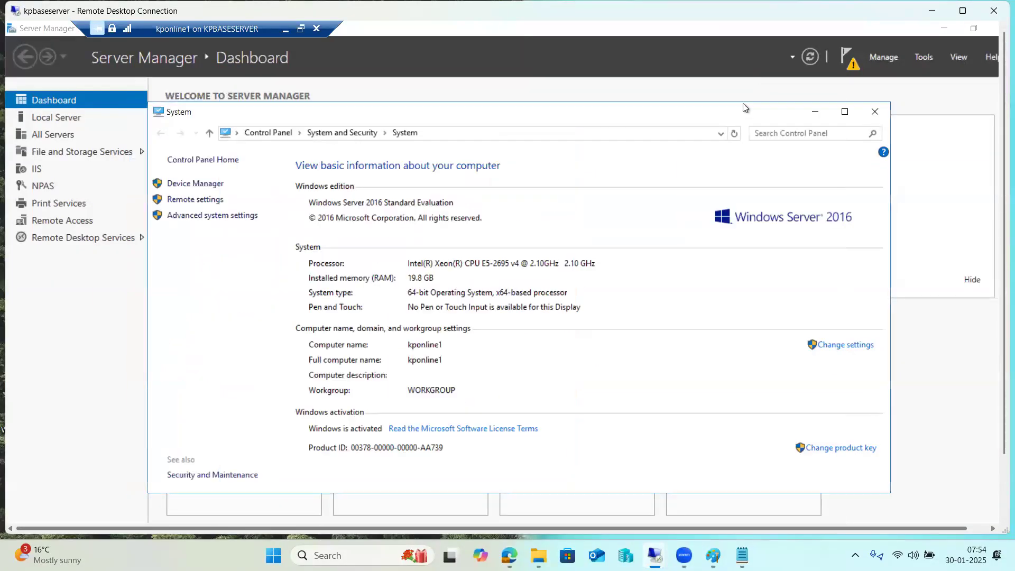
pyautogui.click(873, 112)
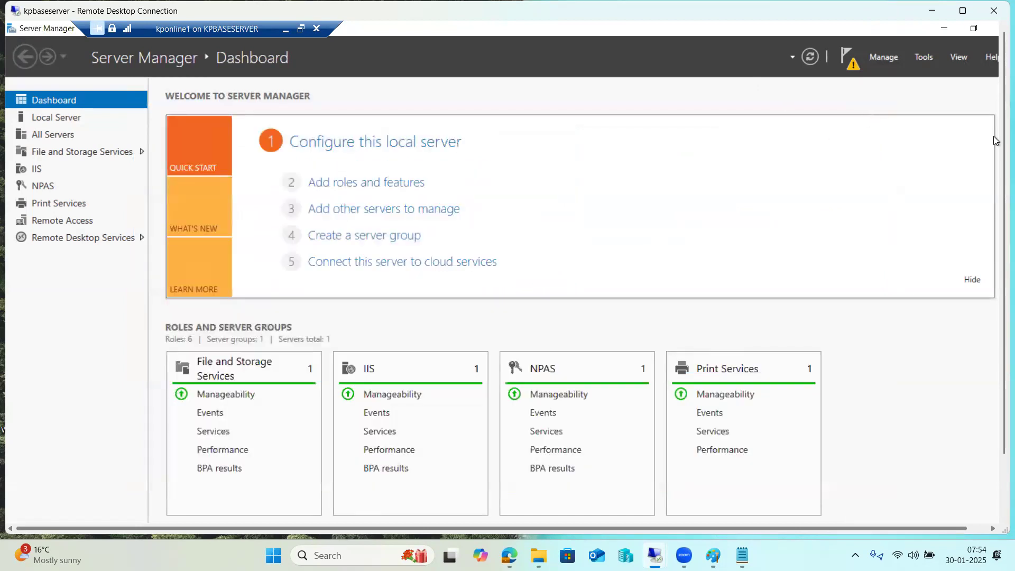
pyautogui.click(993, 29)
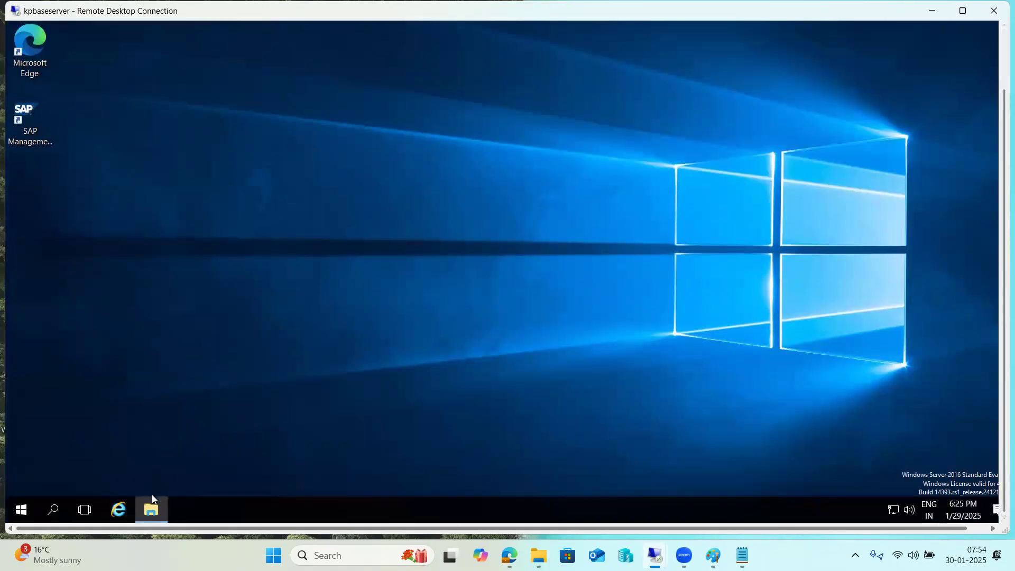
# Step: Open This PC's system properties and review the remote desktop users list
pyautogui.click(152, 504)
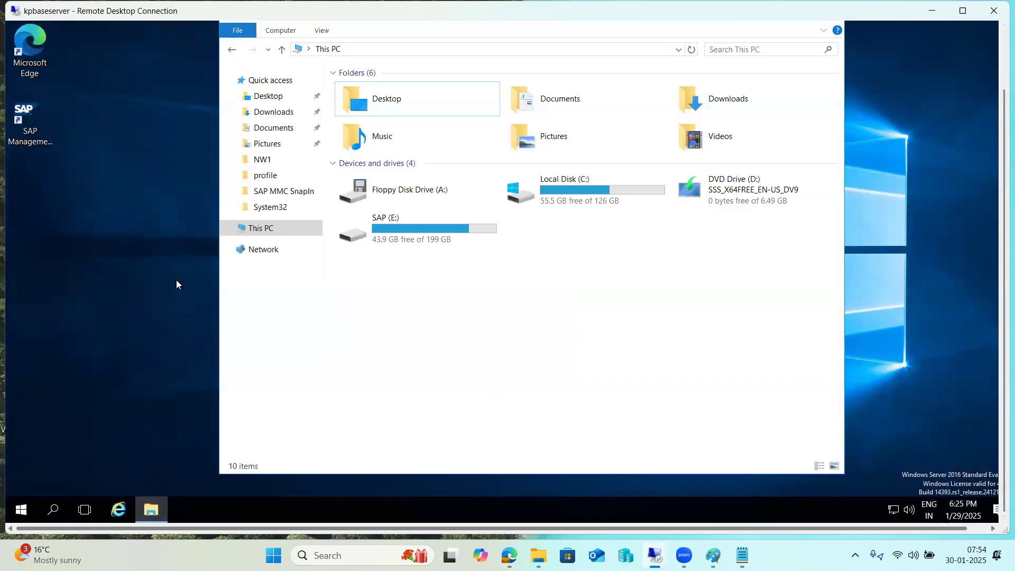
pyautogui.rightClick(264, 228)
pyautogui.click(169, 407)
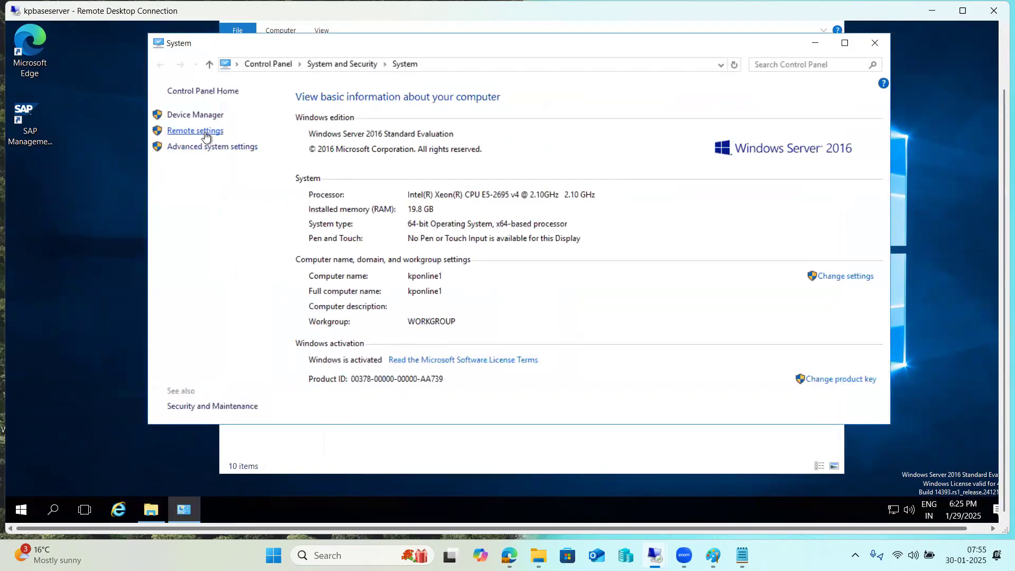
pyautogui.click(205, 133)
pyautogui.click(265, 261)
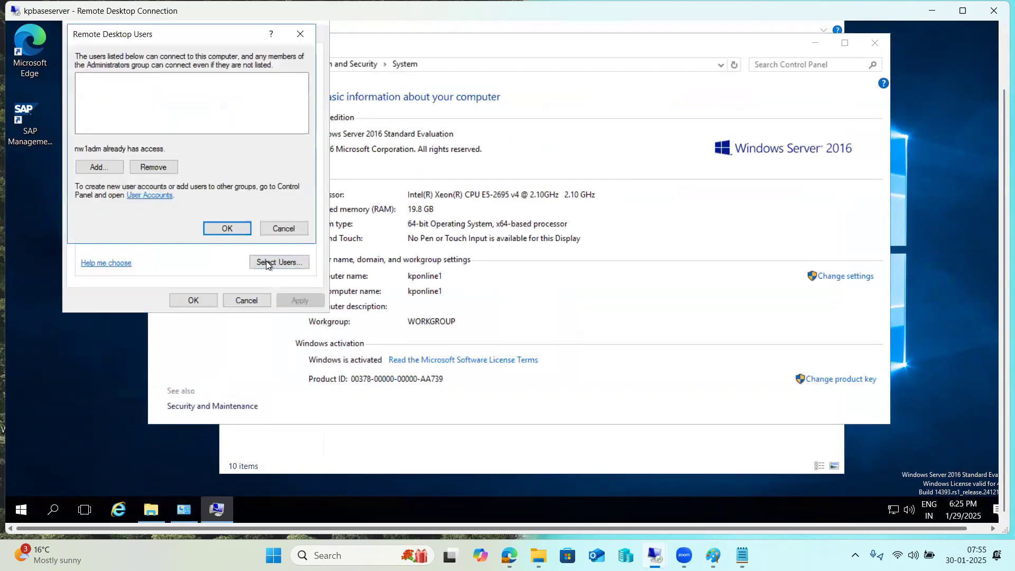
pyautogui.click(294, 229)
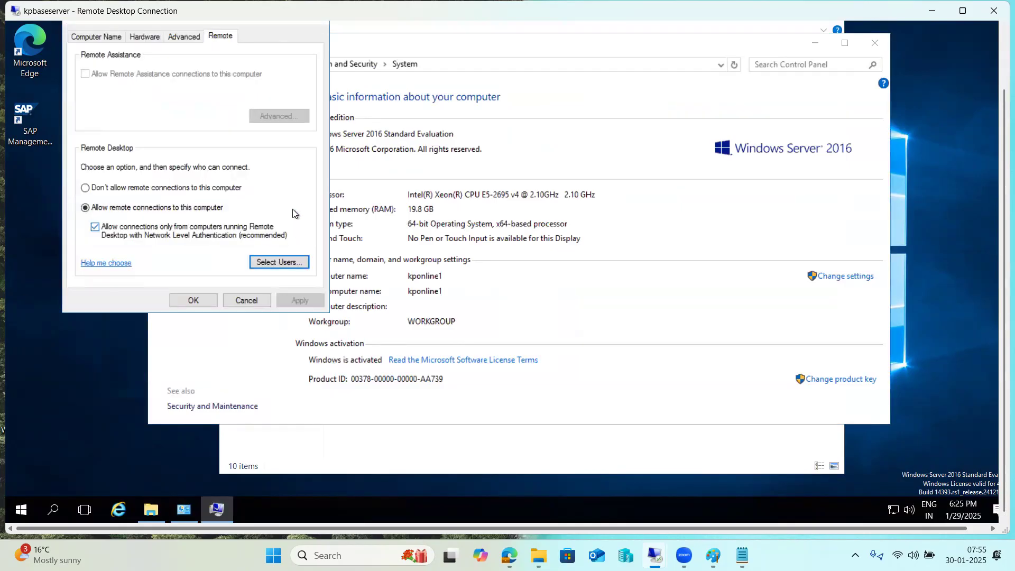
# Step: Give drive E: a custom paging file of 4000 MB initial and 44000 MB maximum
pyautogui.click(185, 37)
pyautogui.click(276, 108)
pyautogui.click(159, 87)
pyautogui.click(296, 255)
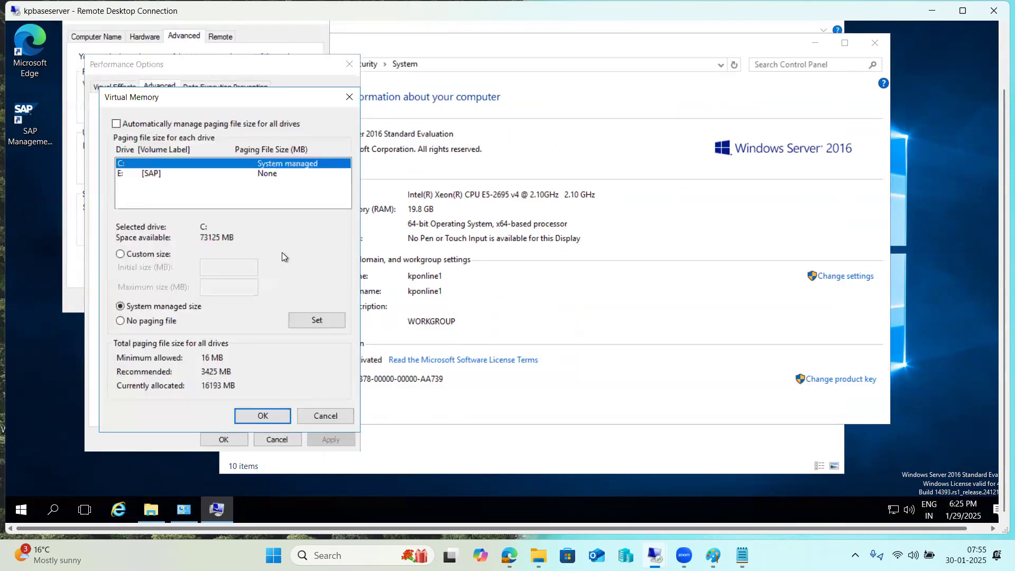
pyautogui.click(137, 176)
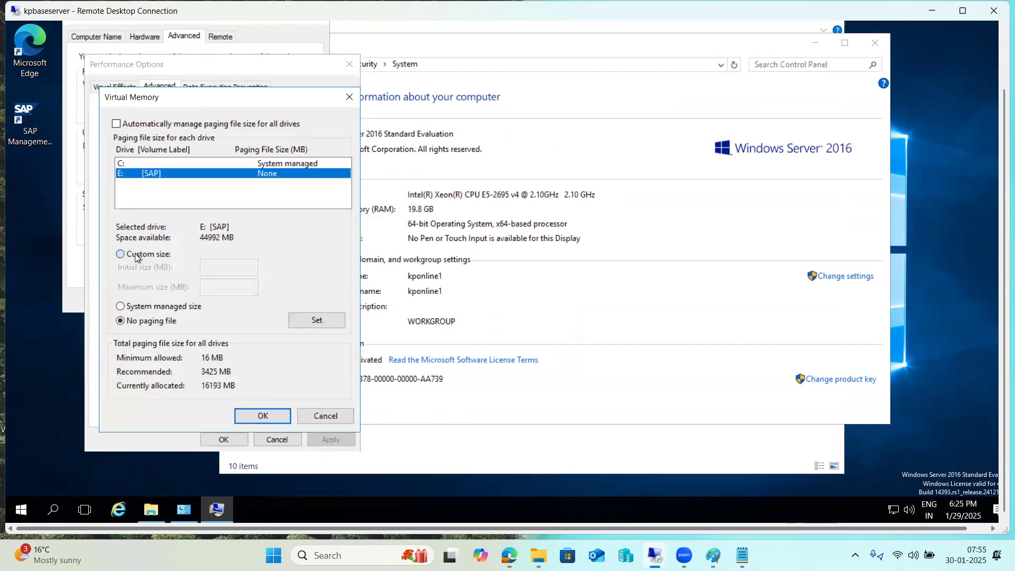
pyautogui.click(135, 253)
pyautogui.click(231, 268)
pyautogui.write('4000')
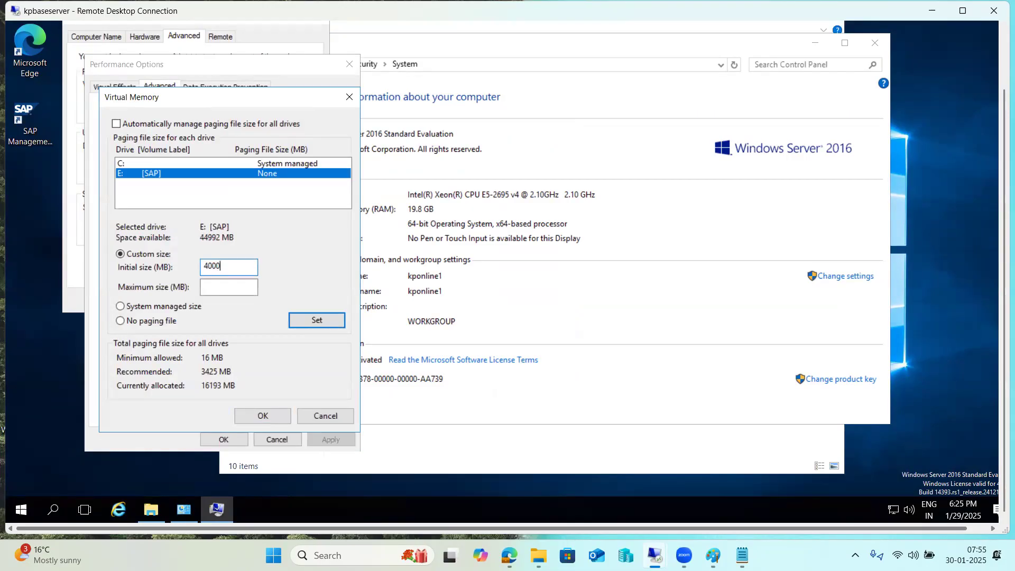
pyautogui.click(225, 285)
pyautogui.write('44000')
pyautogui.click(299, 322)
pyautogui.click(262, 415)
# Step: Close the performance options and minimize the kpbaseserver remote session
pyautogui.click(217, 441)
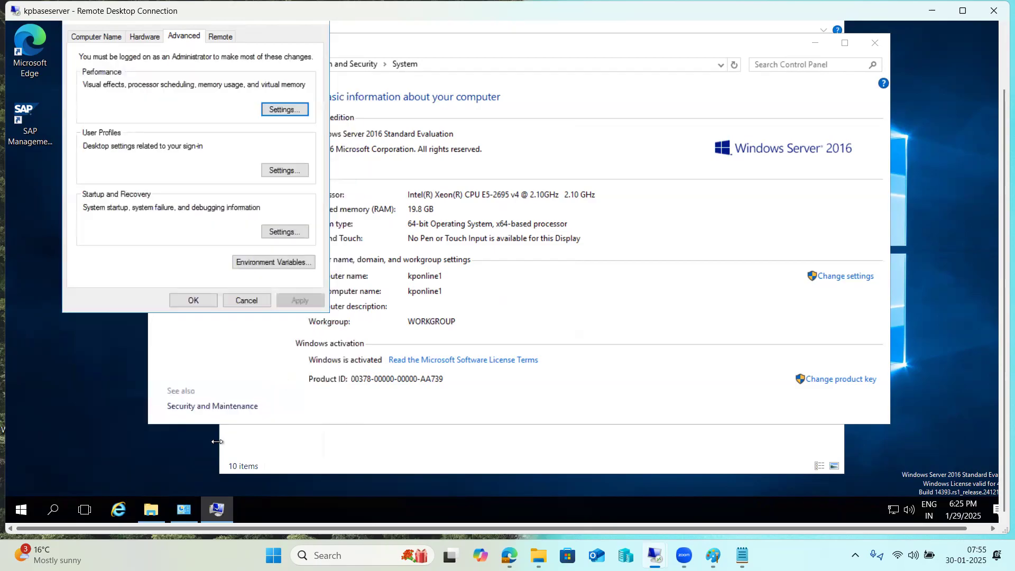
pyautogui.click(217, 441)
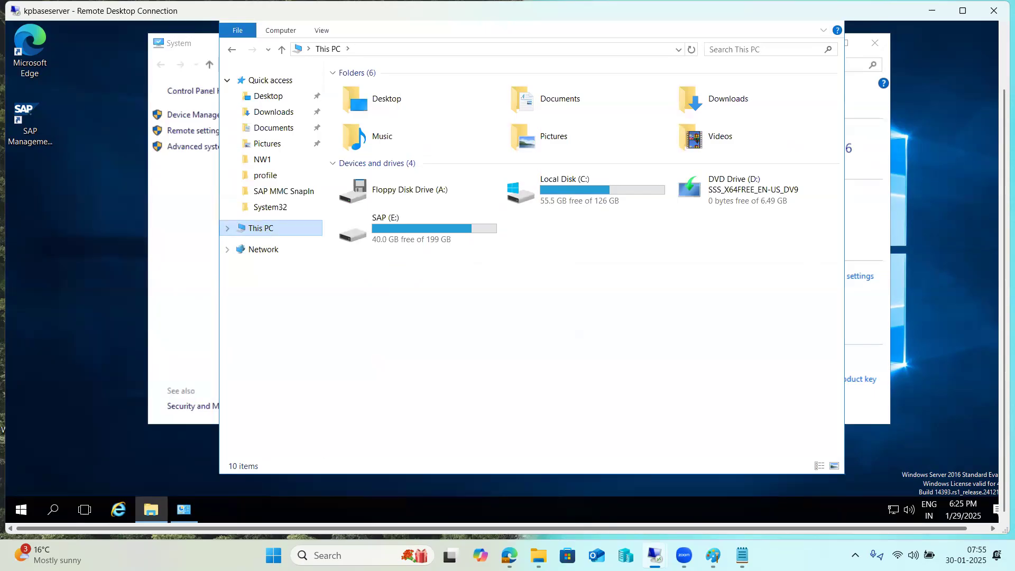
pyautogui.click(925, 14)
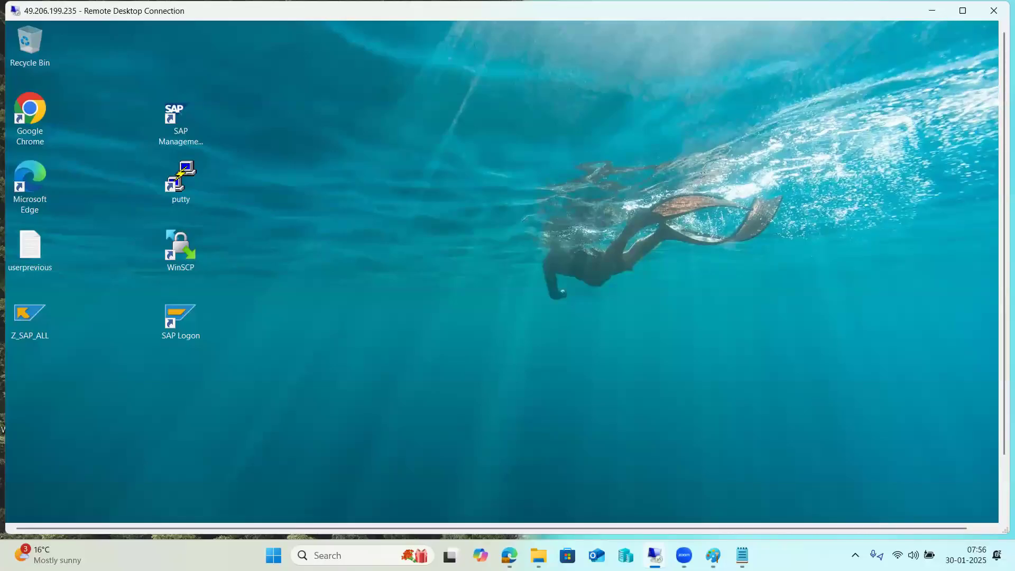
# Step: Maximize then minimize the 49.206.199.235 session, and disconnect the kpbaseserver session with OK
pyautogui.click(963, 10)
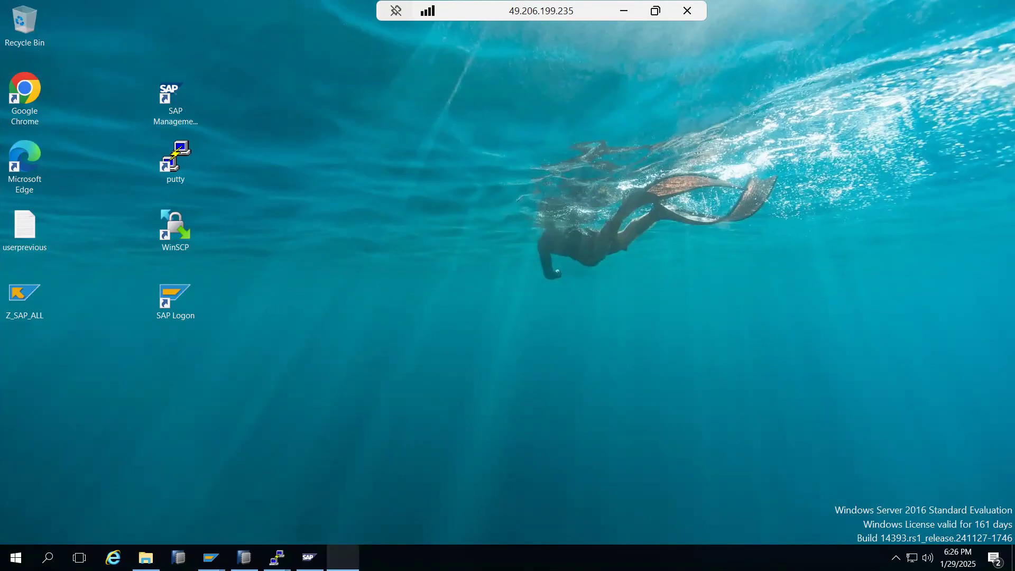
pyautogui.click(623, 11)
pyautogui.moveTo(655, 555)
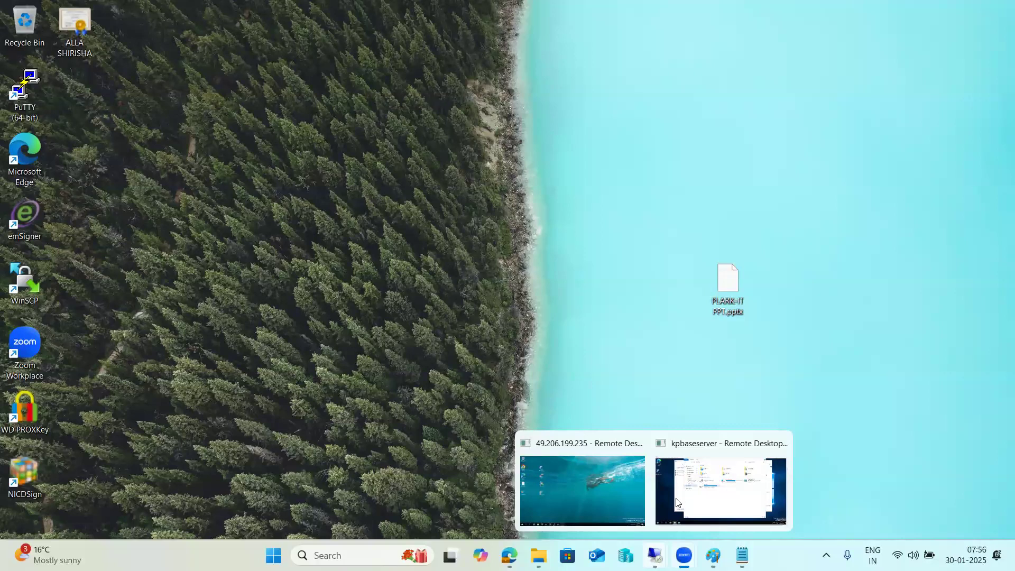
pyautogui.click(677, 502)
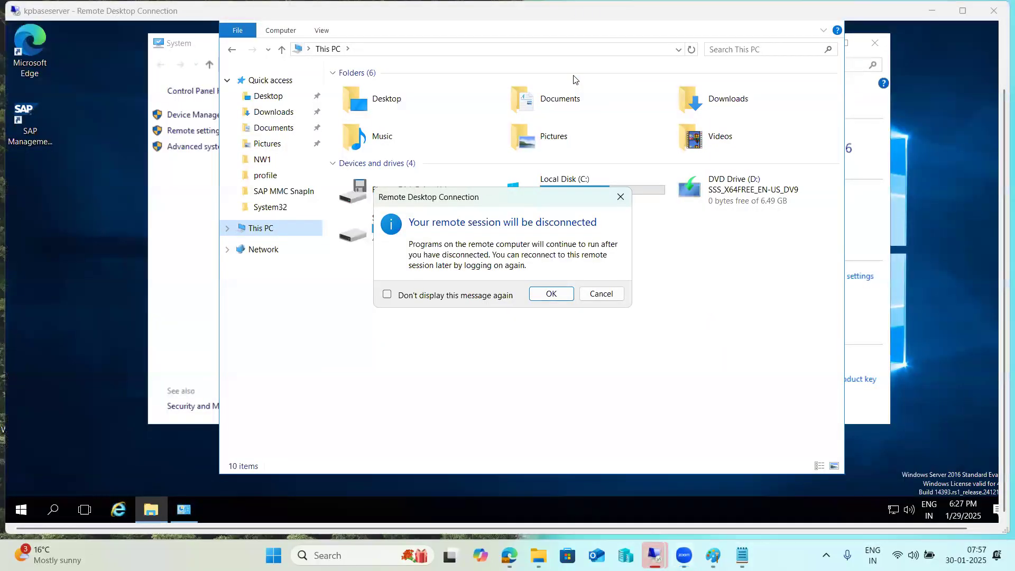
pyautogui.click(537, 293)
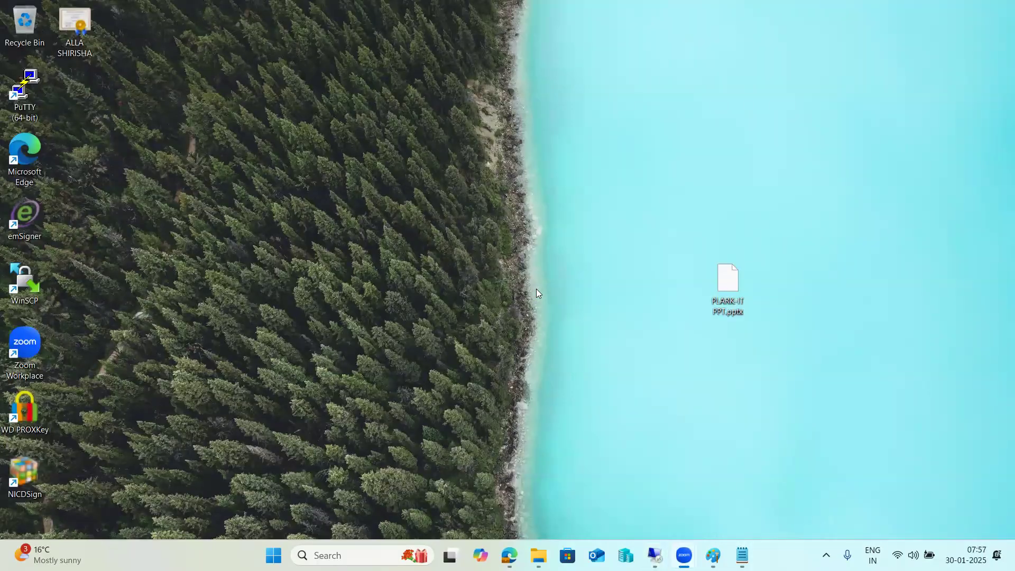